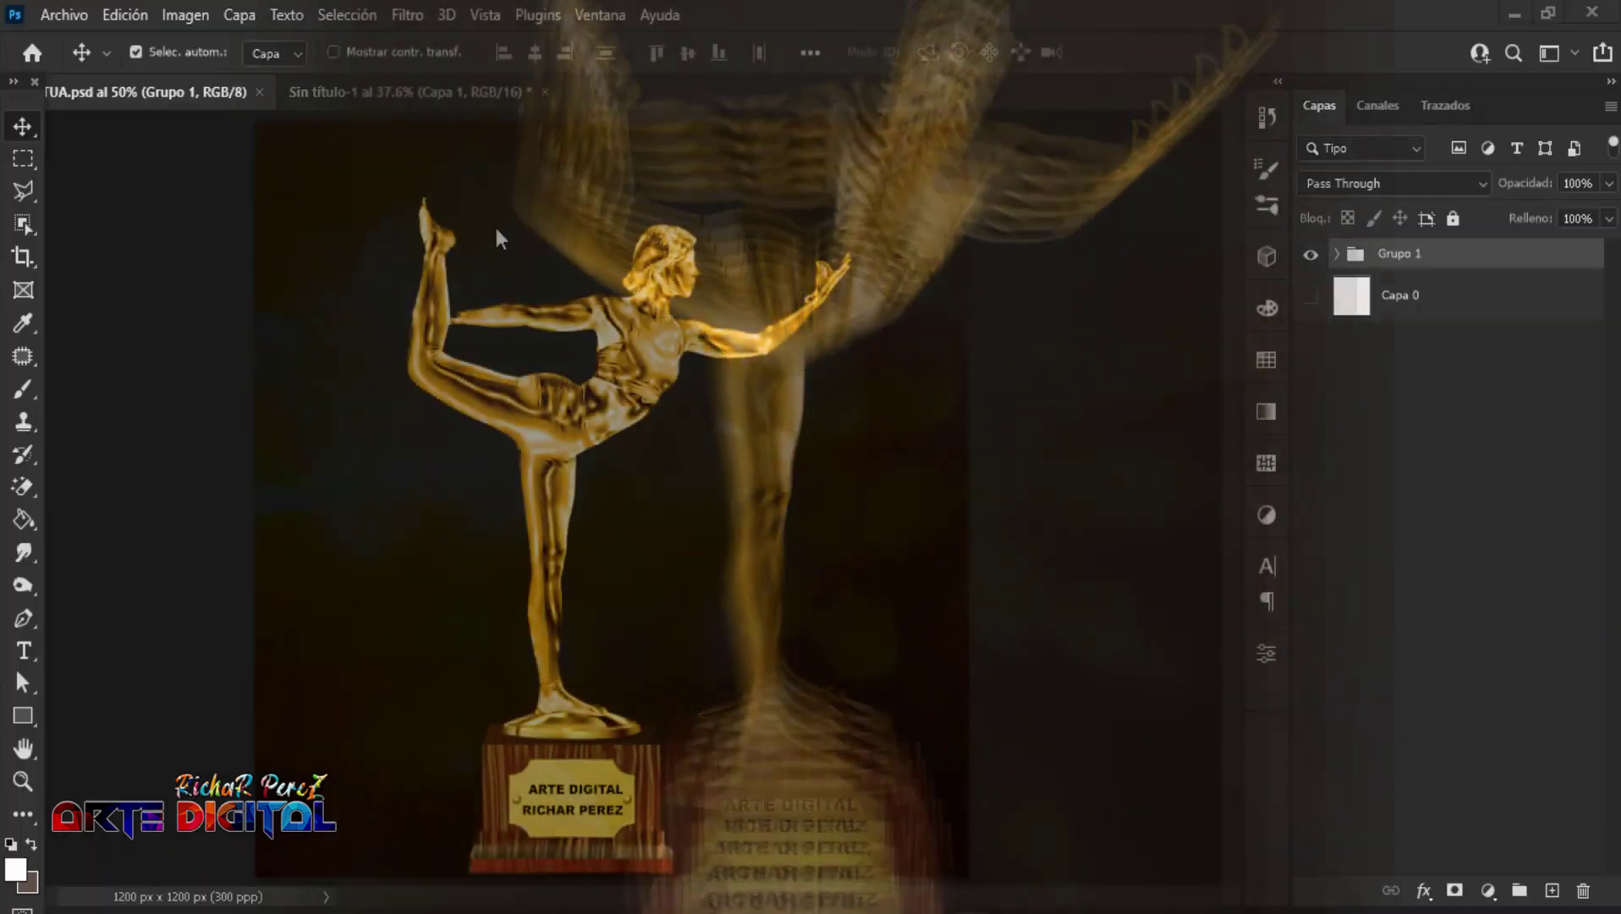
# Step: Open the Nuevo Documento dialog from Archivo > Nuevo
pyautogui.click(72, 15)
pyautogui.click(60, 44)
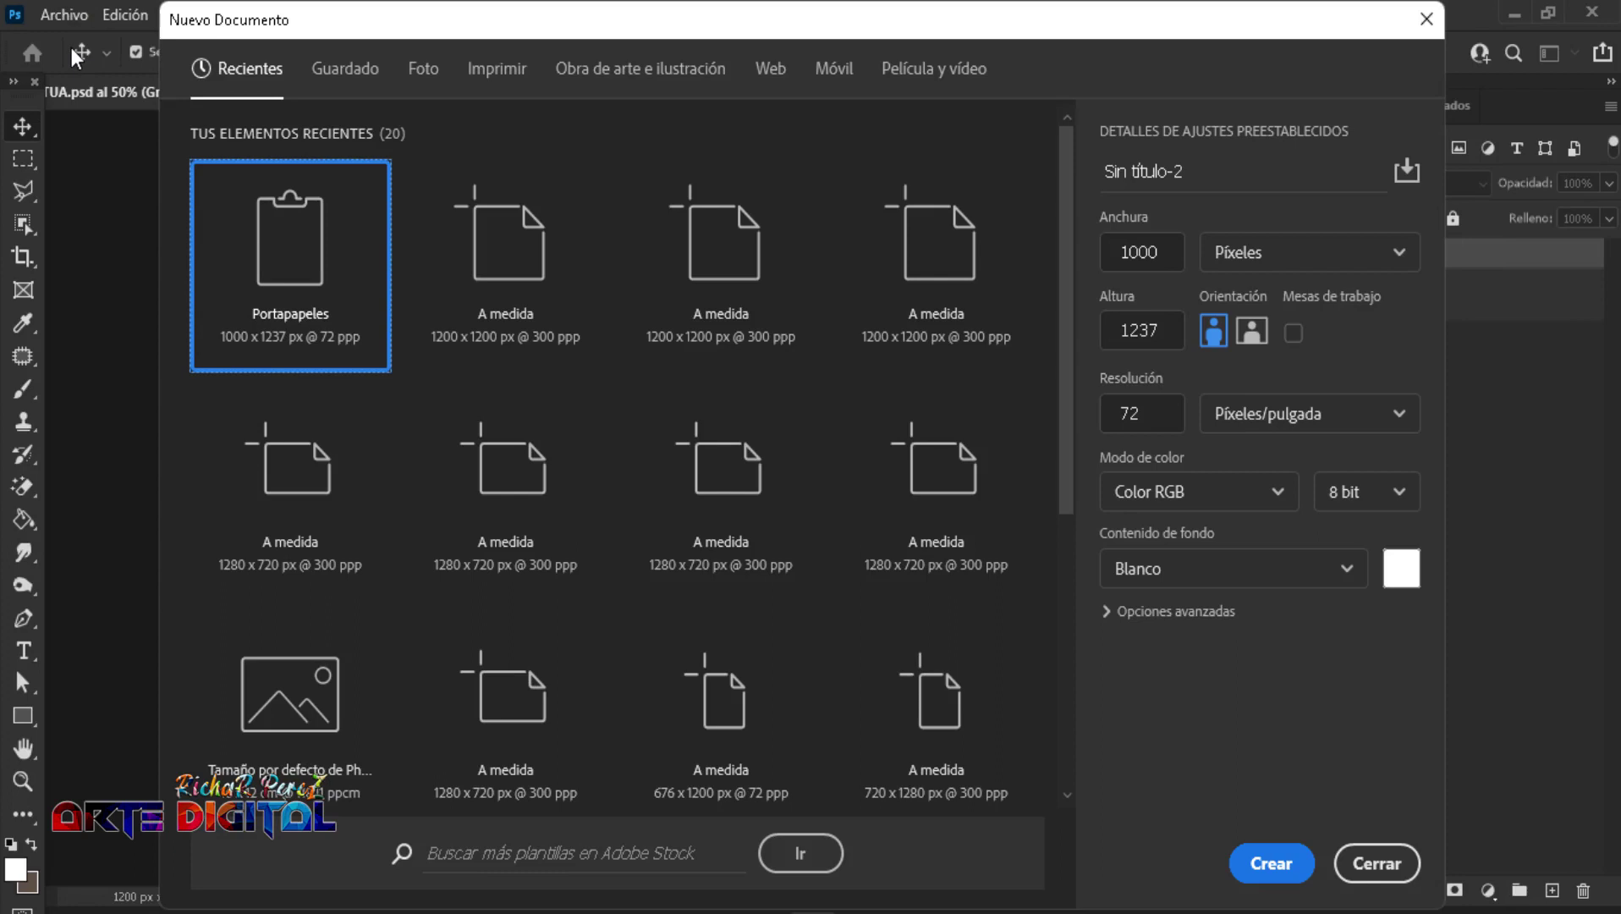
# Step: Choose the 1200 x 1200 px, 300 ppp preset and name the document estatua
pyautogui.click(529, 258)
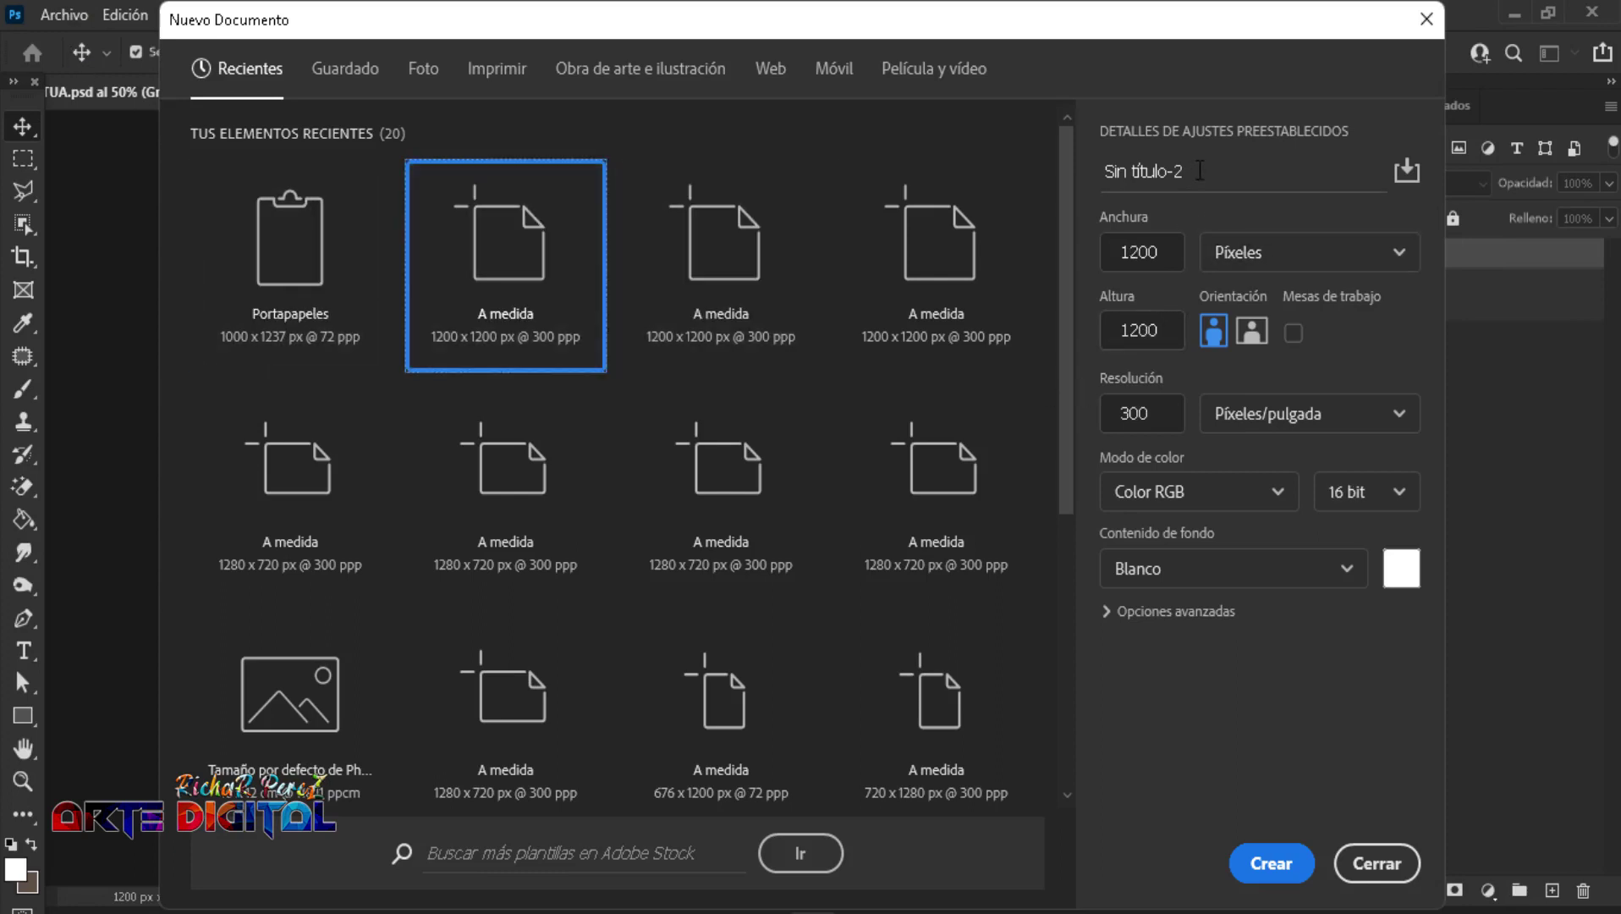
pyautogui.moveTo(1200, 171); pyautogui.dragTo(1017, 166)
pyautogui.write('es')
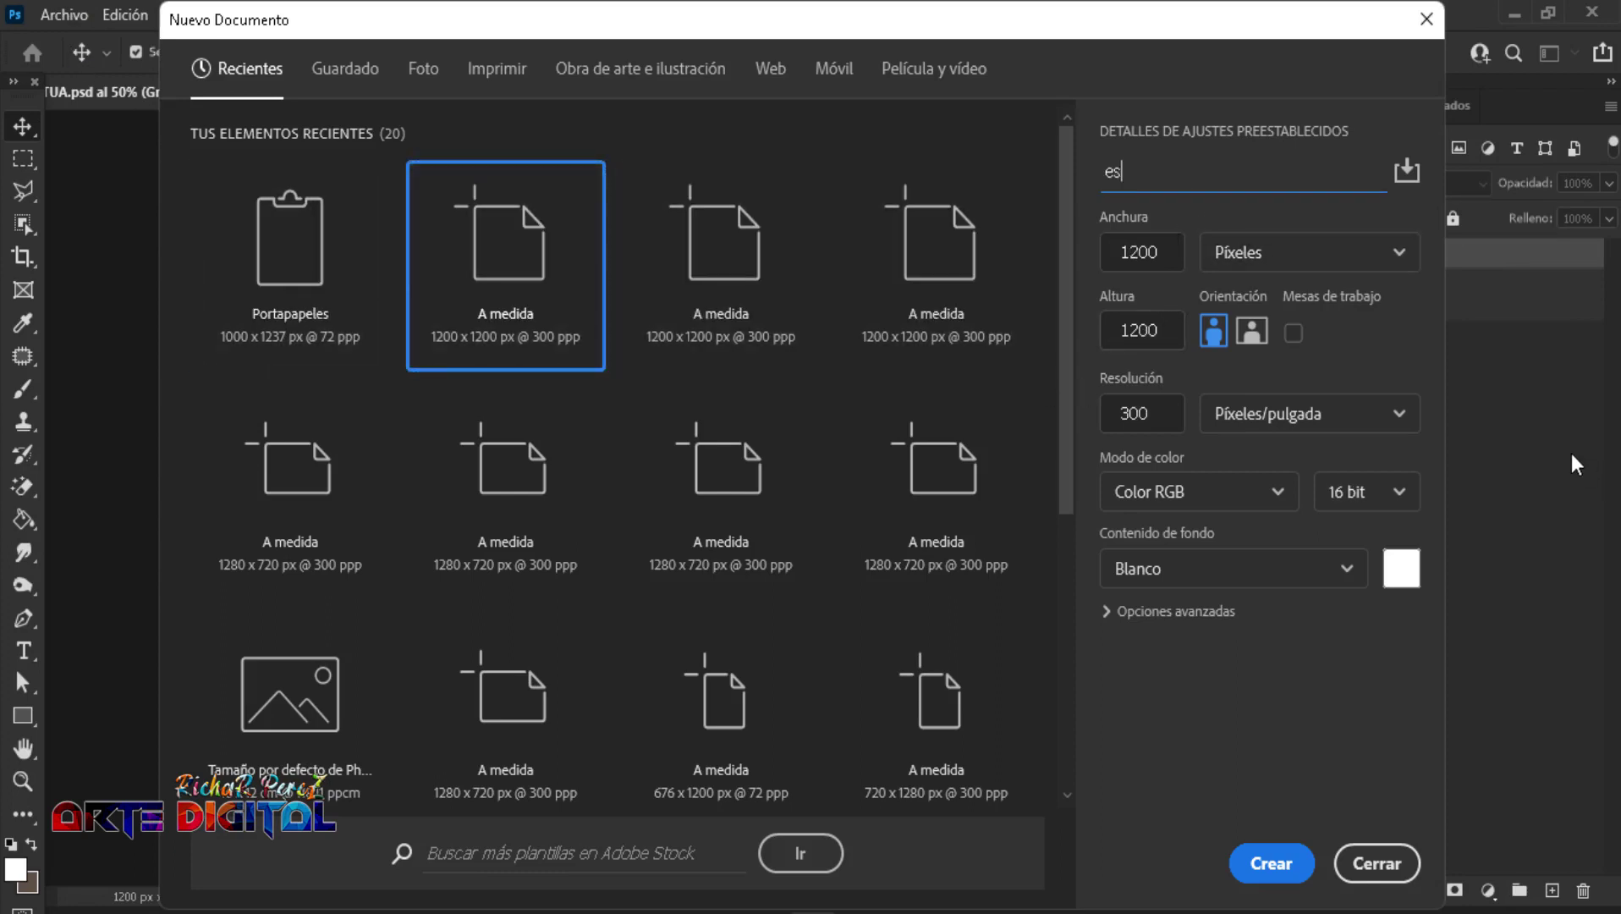
pyautogui.write('tatua')
# Step: Set the background colour to black (000000) and create the document
pyautogui.click(1401, 567)
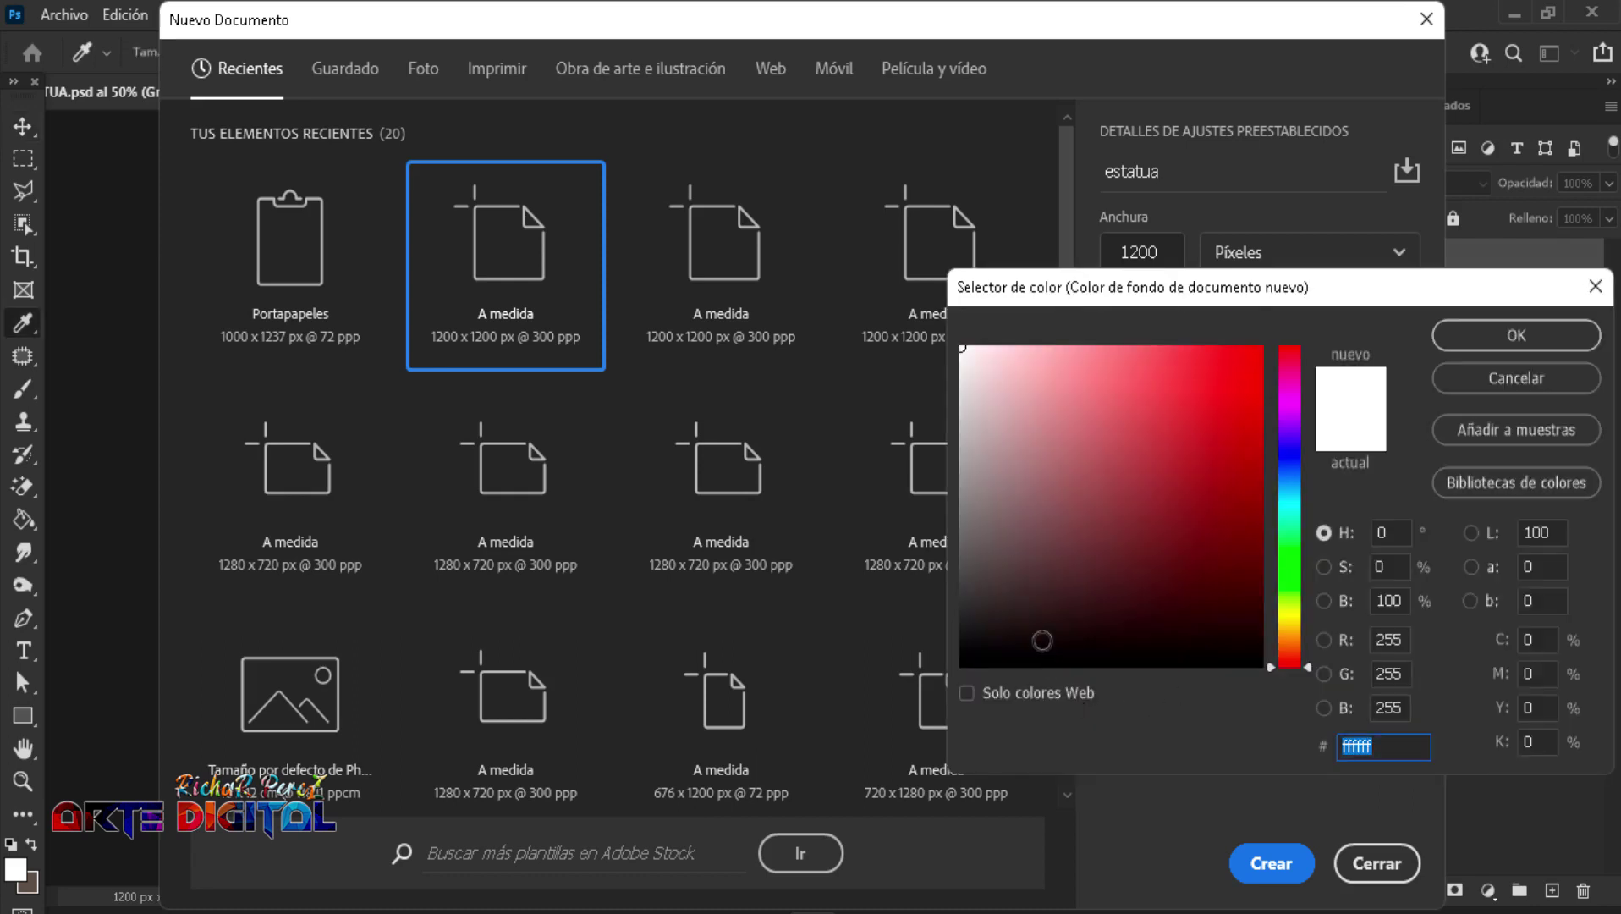
pyautogui.write('000000')
pyautogui.click(1496, 334)
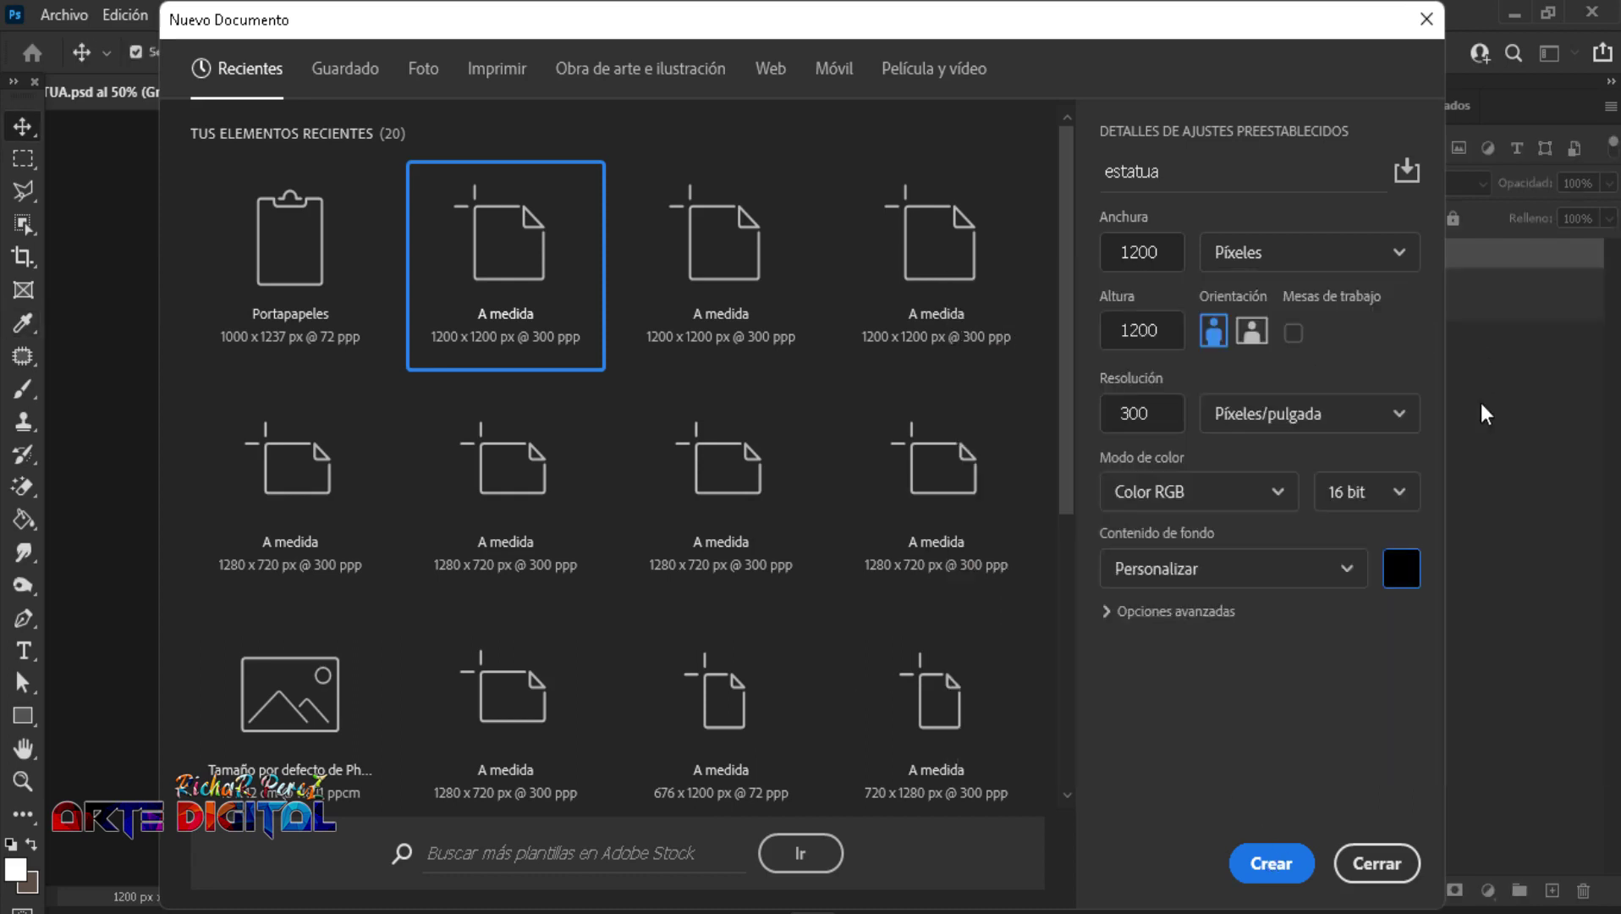
pyautogui.click(1270, 866)
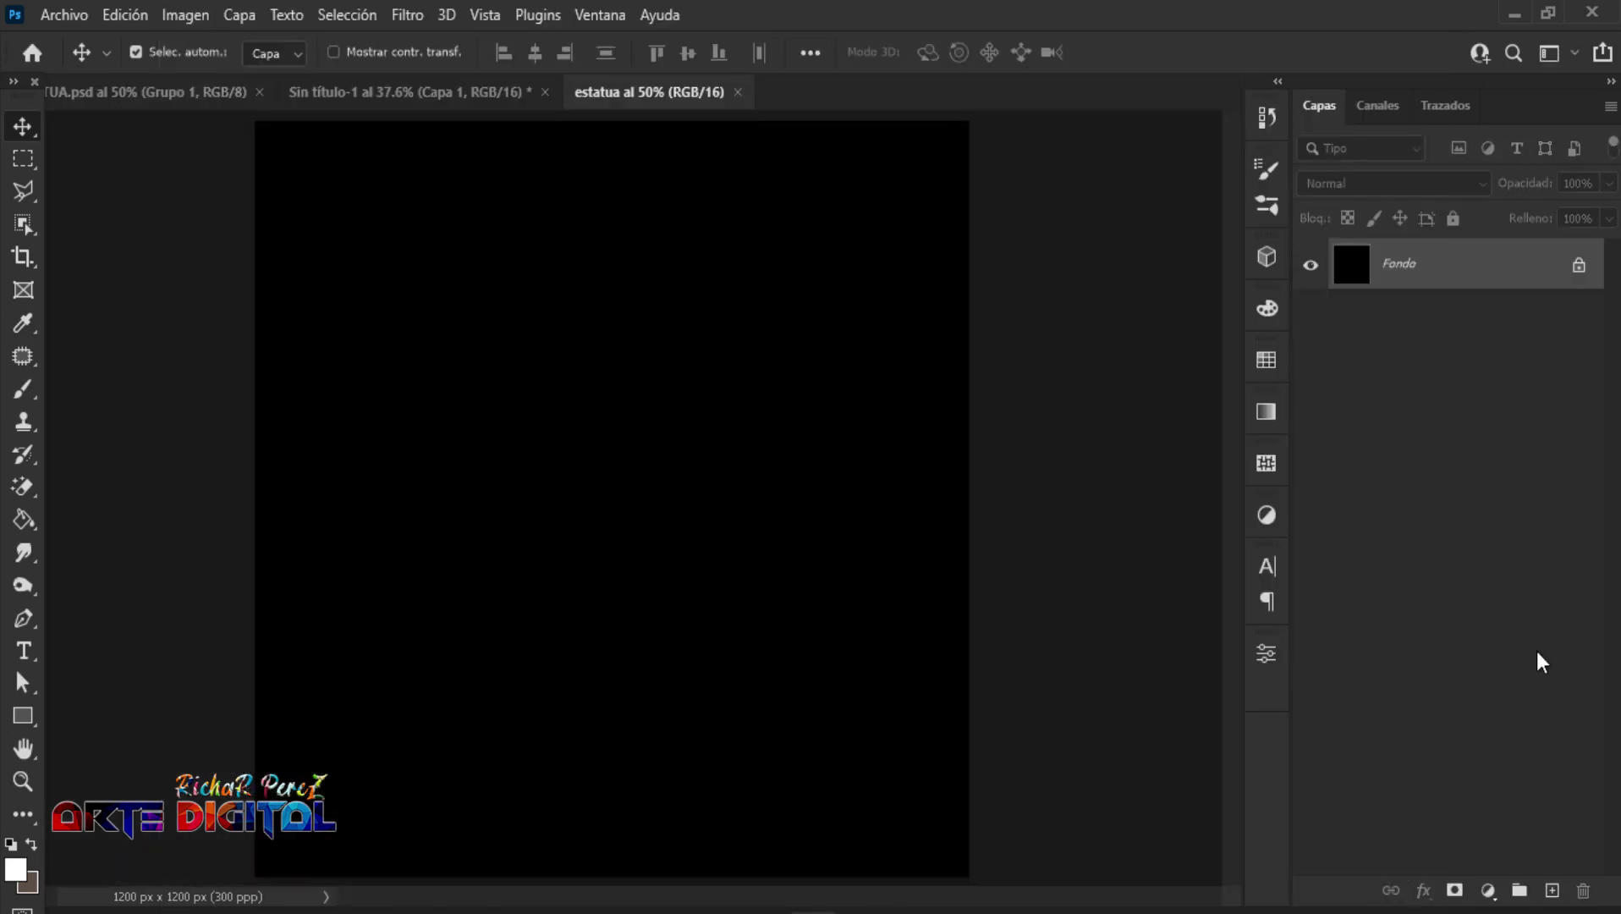
# Step: Place the yoga photo pexels-elina-fairytale-3823187 as an embedded layer in estatua
pyautogui.scroll(-1, 1012, 621)
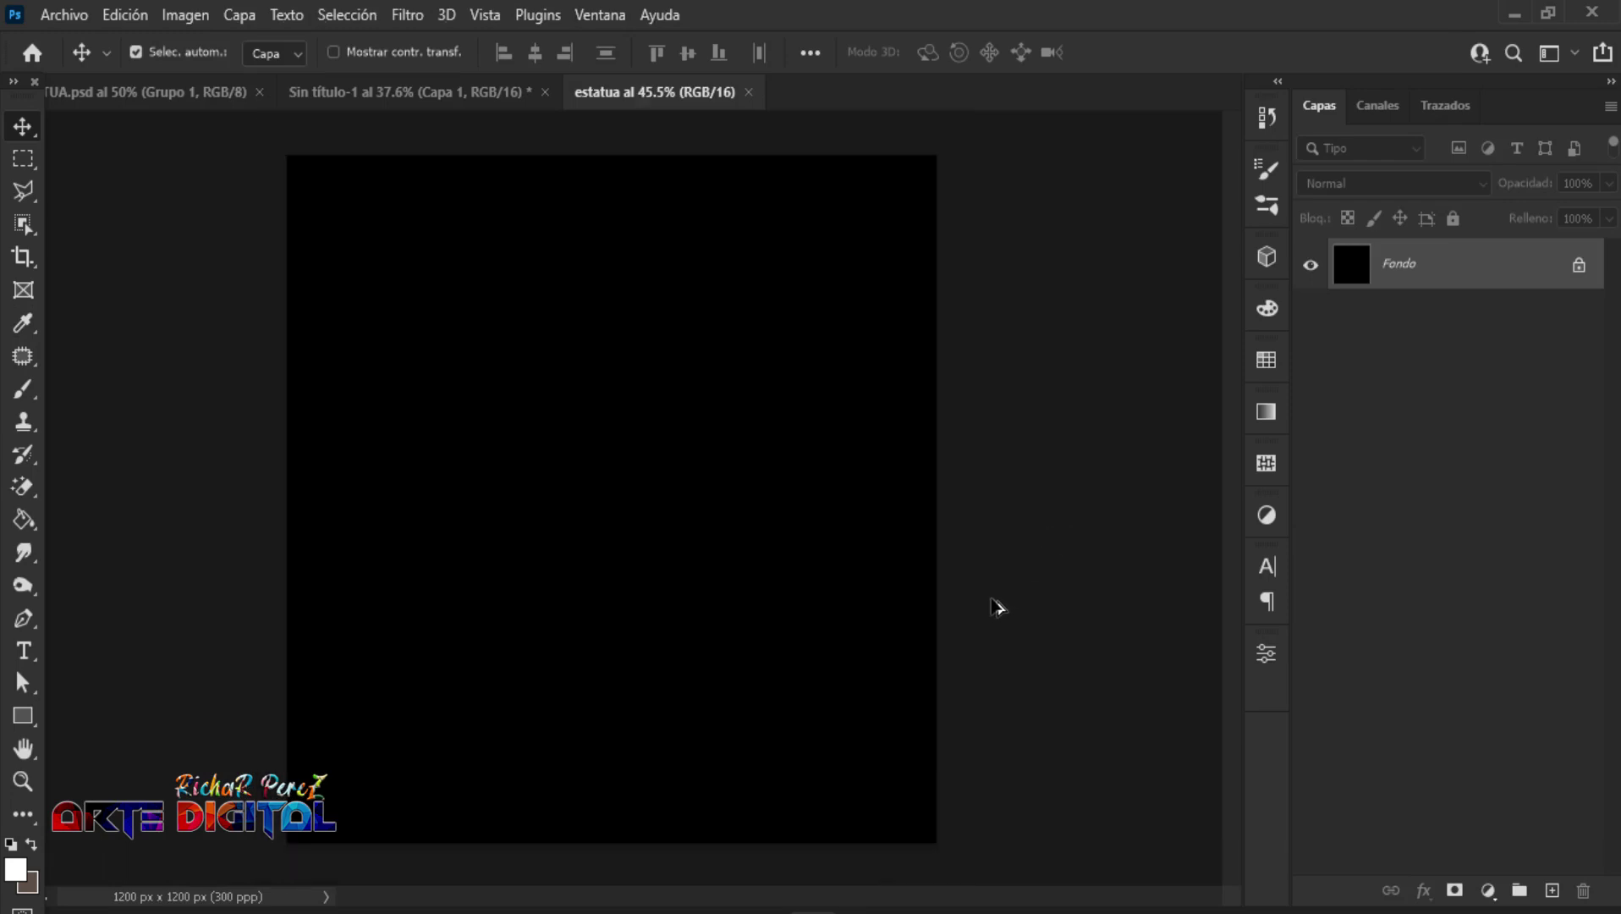
pyautogui.click(66, 14)
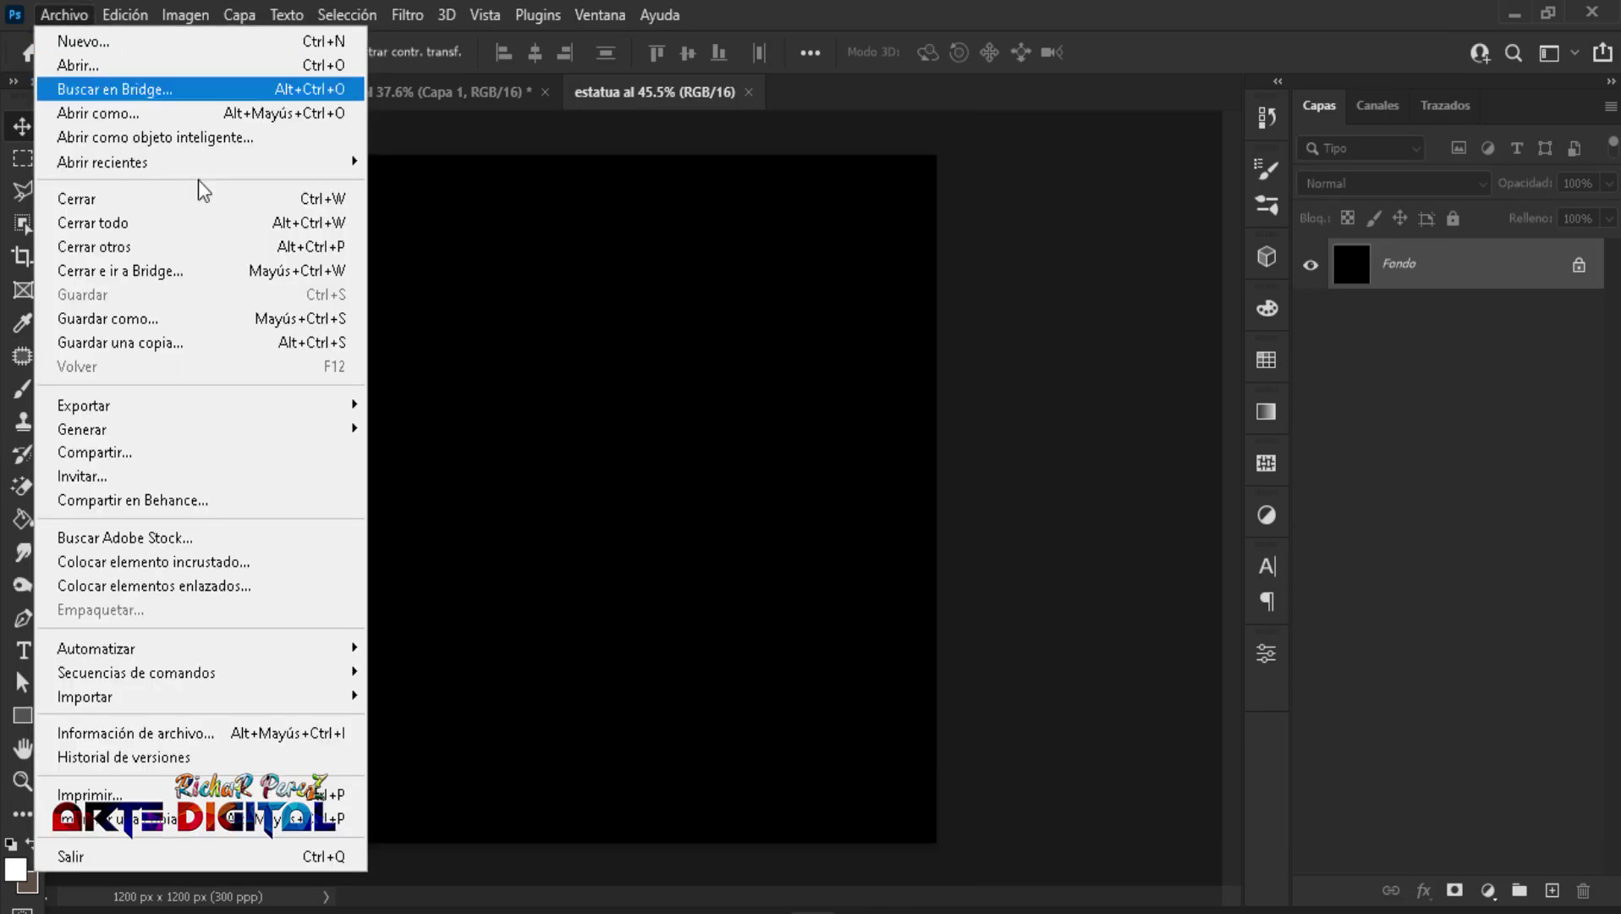
pyautogui.click(210, 562)
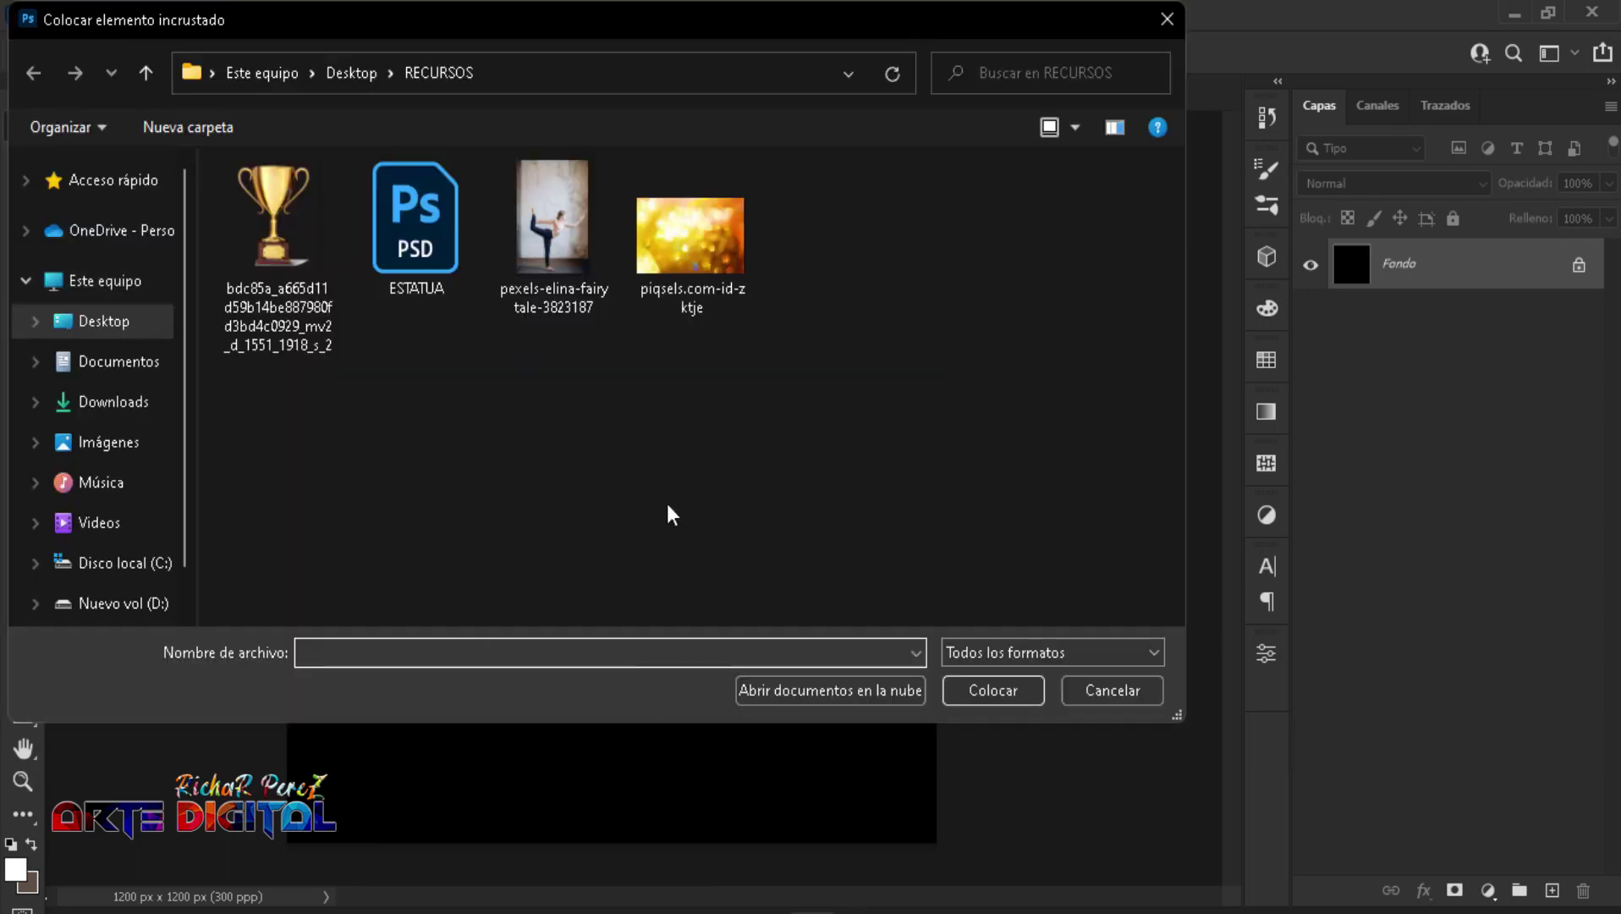
pyautogui.click(525, 227)
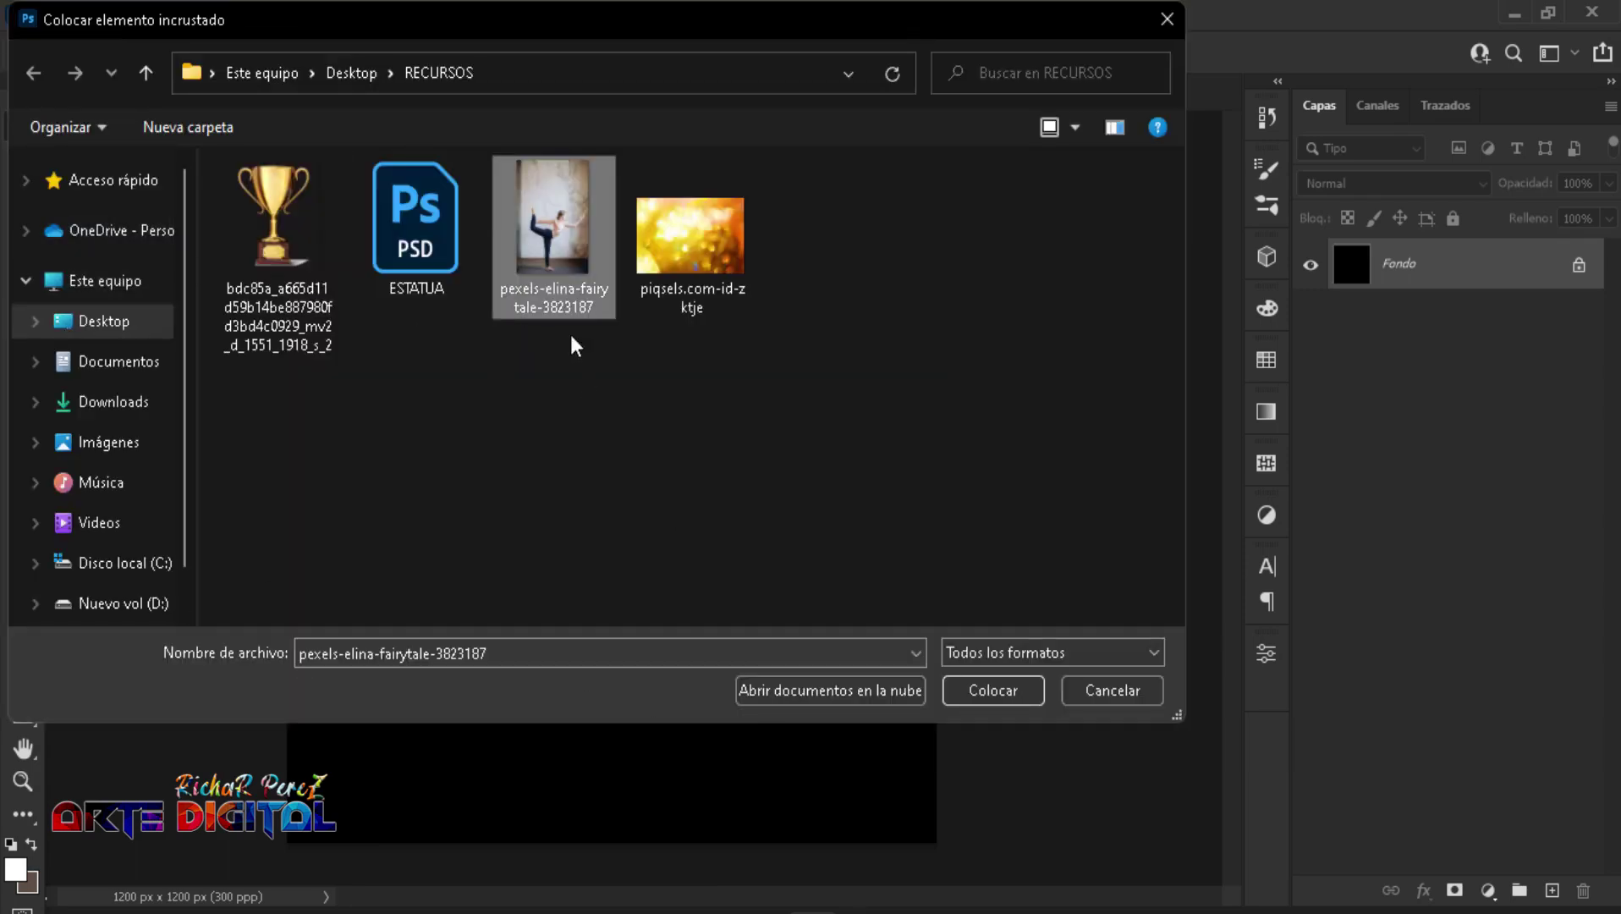
pyautogui.click(996, 698)
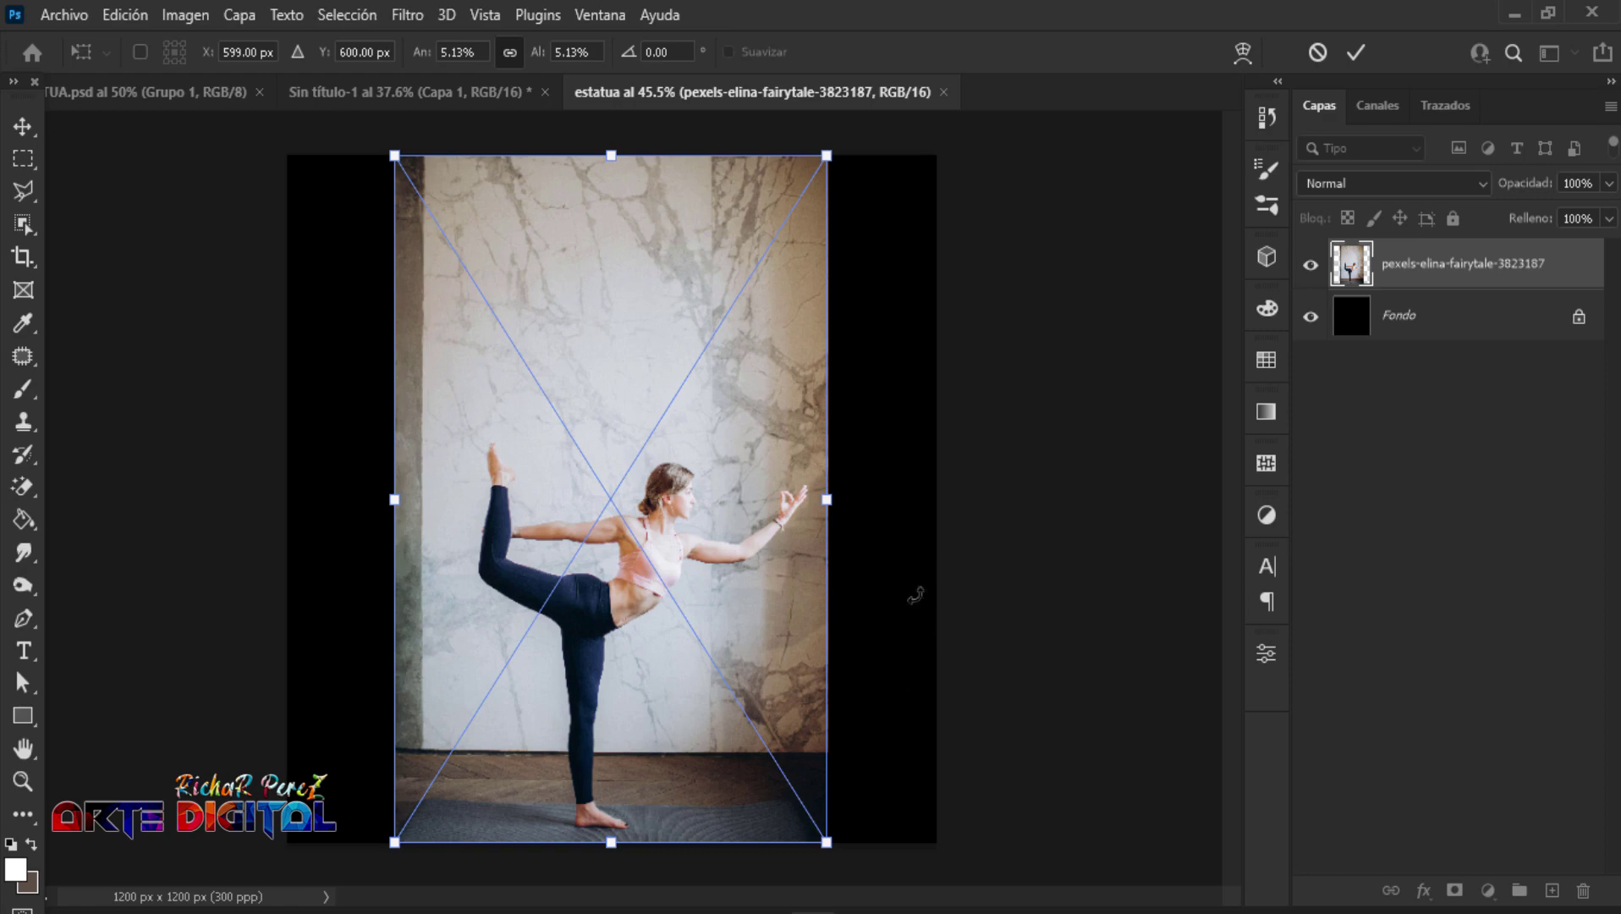
# Step: Scale the placed photo down slightly and commit the transform
pyautogui.moveTo(827, 499); pyautogui.dragTo(740, 523)
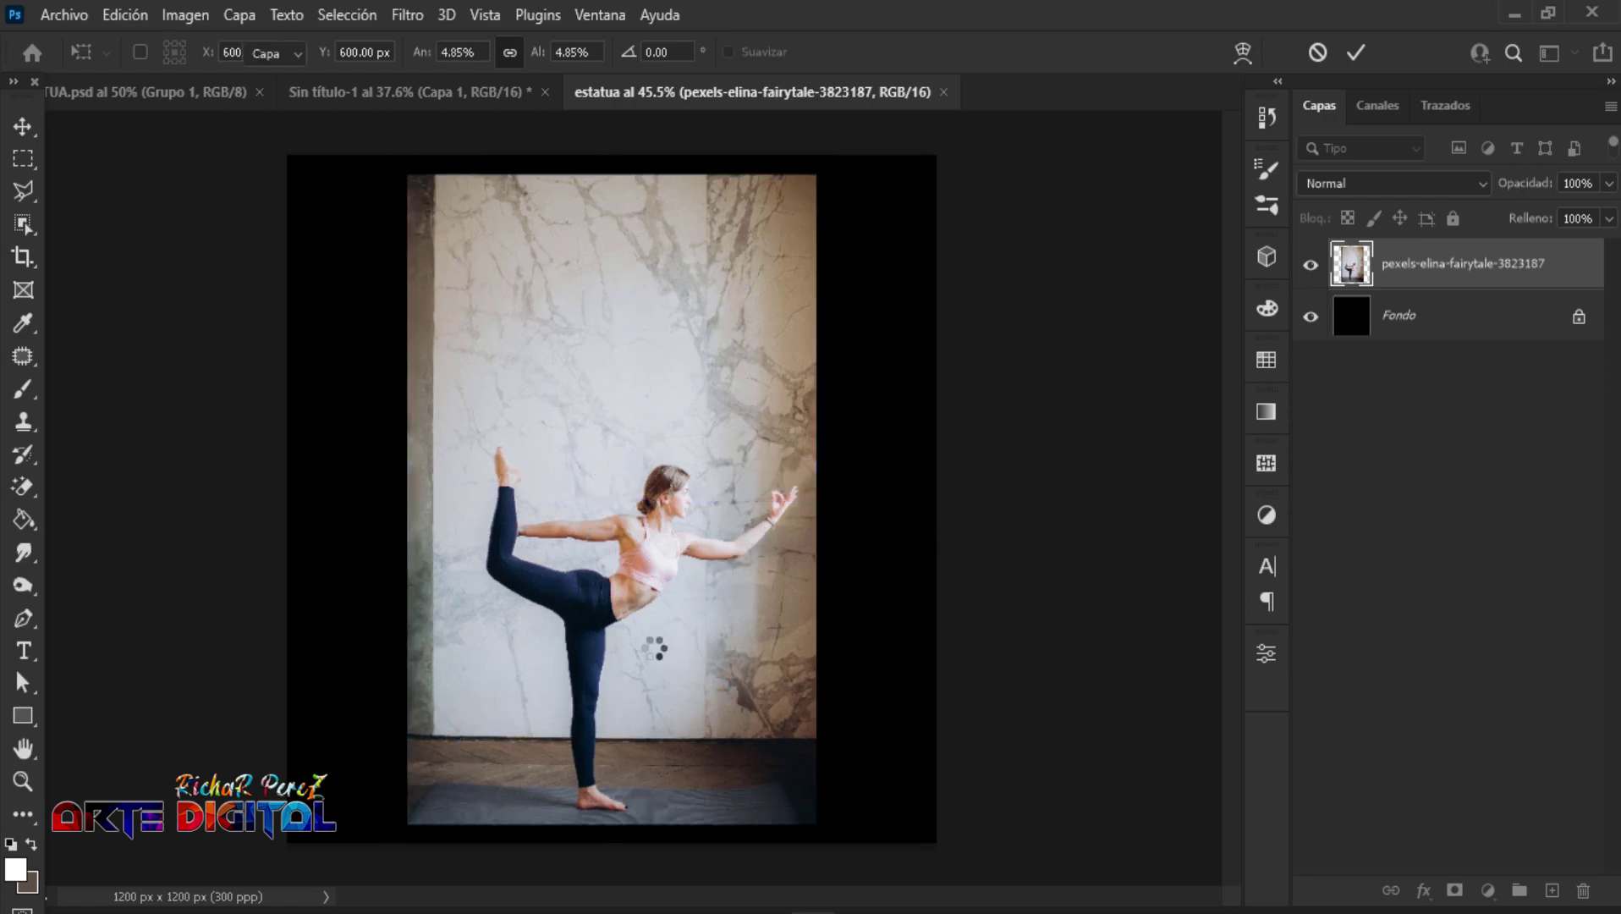
pyautogui.press('Return')
pyautogui.scroll(1, 626, 687)
pyautogui.scroll(1, 623, 692)
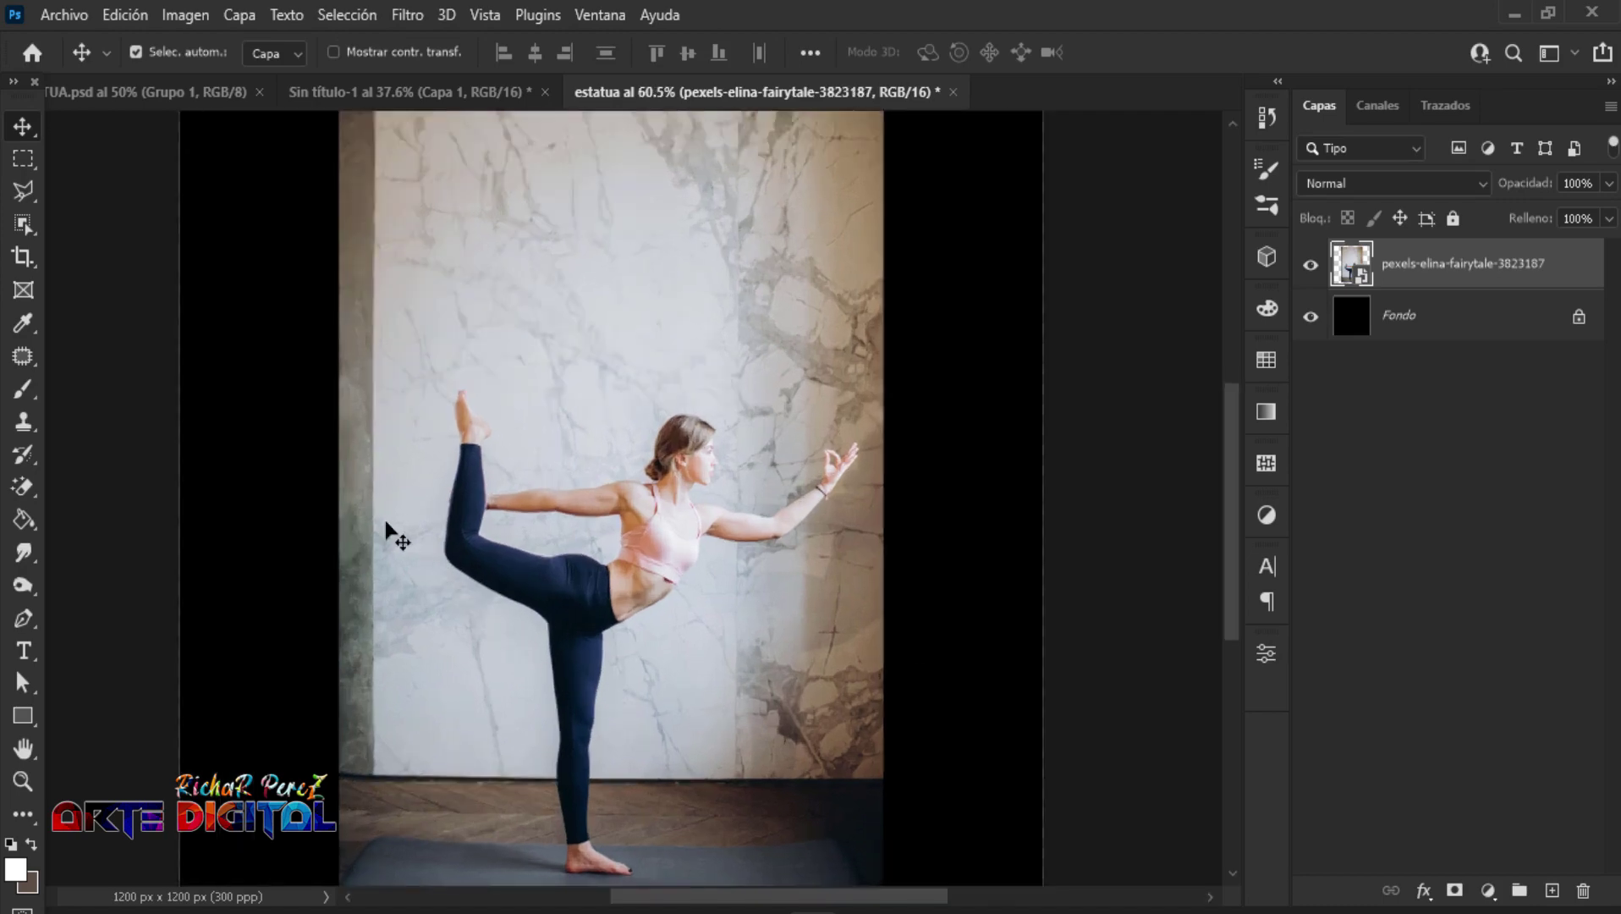
pyautogui.click(23, 224)
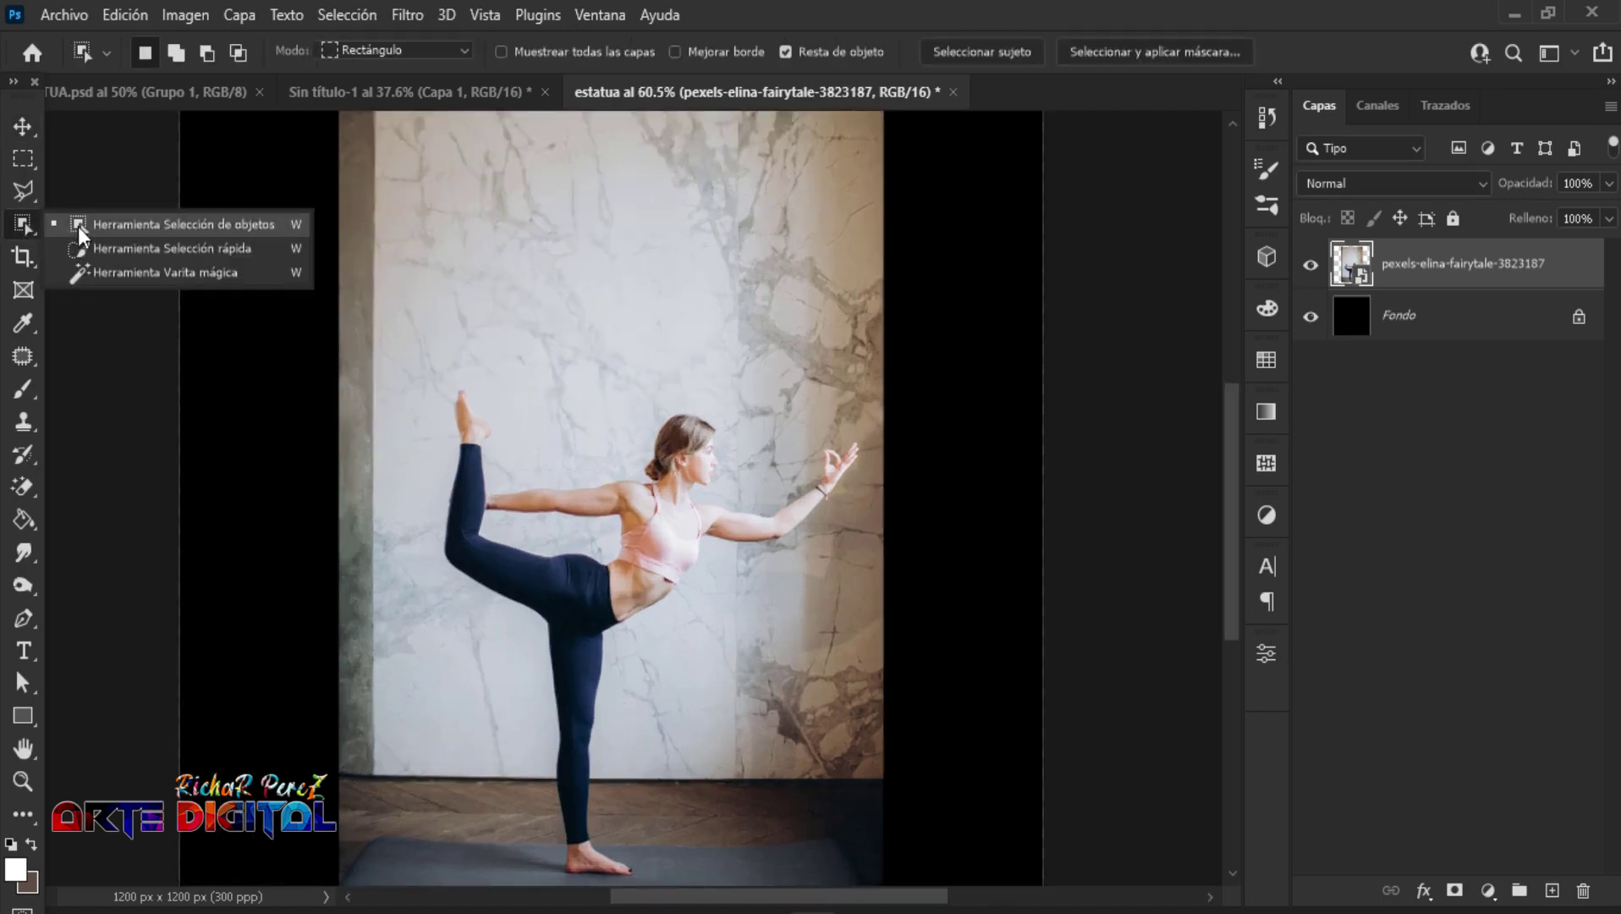
# Step: Drag an Object Selection rectangle around the woman so the selection snaps to her
pyautogui.click(80, 226)
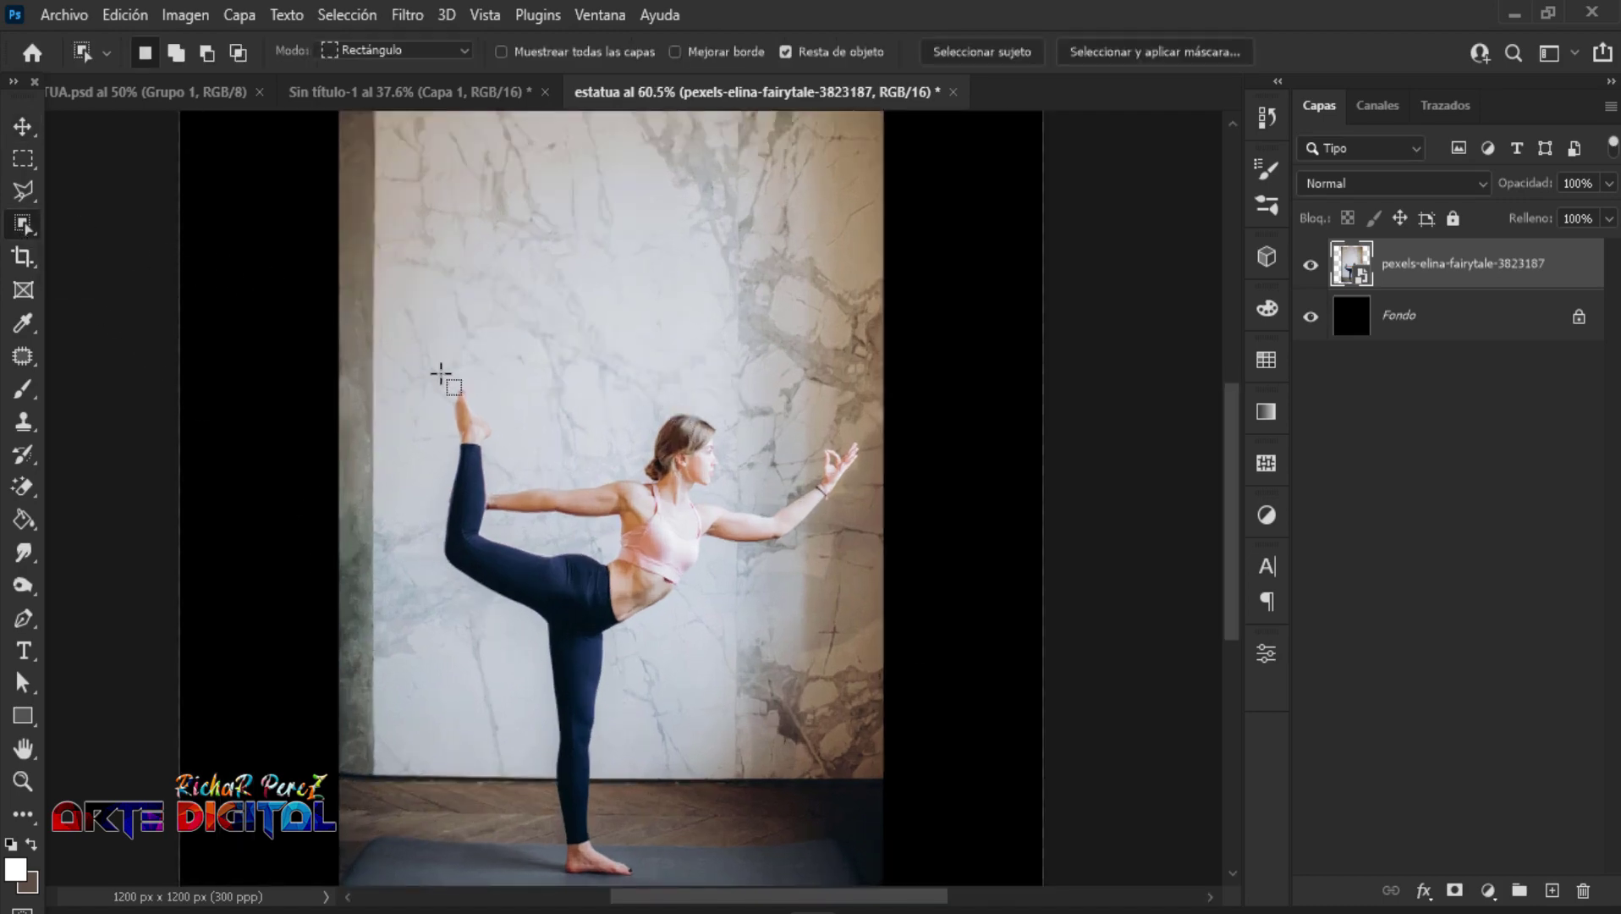
pyautogui.moveTo(423, 331)
pyautogui.mouseDown()
pyautogui.moveTo(829, 768)
pyautogui.moveTo(864, 761)
pyautogui.mouseUp()
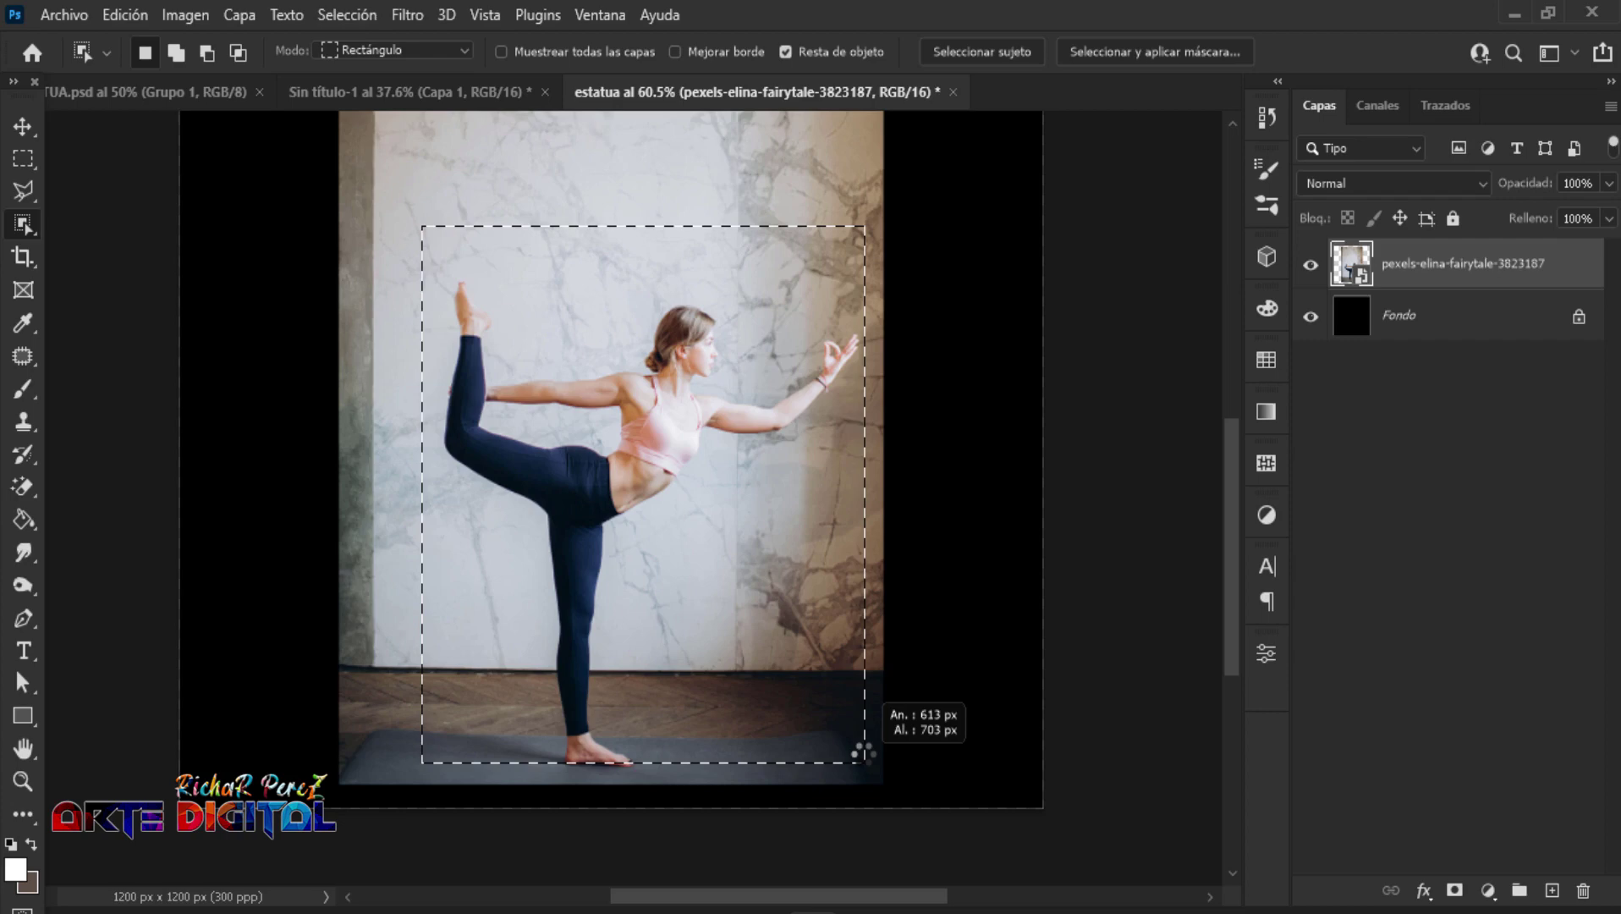
pyautogui.moveTo(864, 752); pyautogui.dragTo(862, 748)
pyautogui.keyDown('alt'); pyautogui.scroll(2, 715, 663); pyautogui.keyUp('alt')
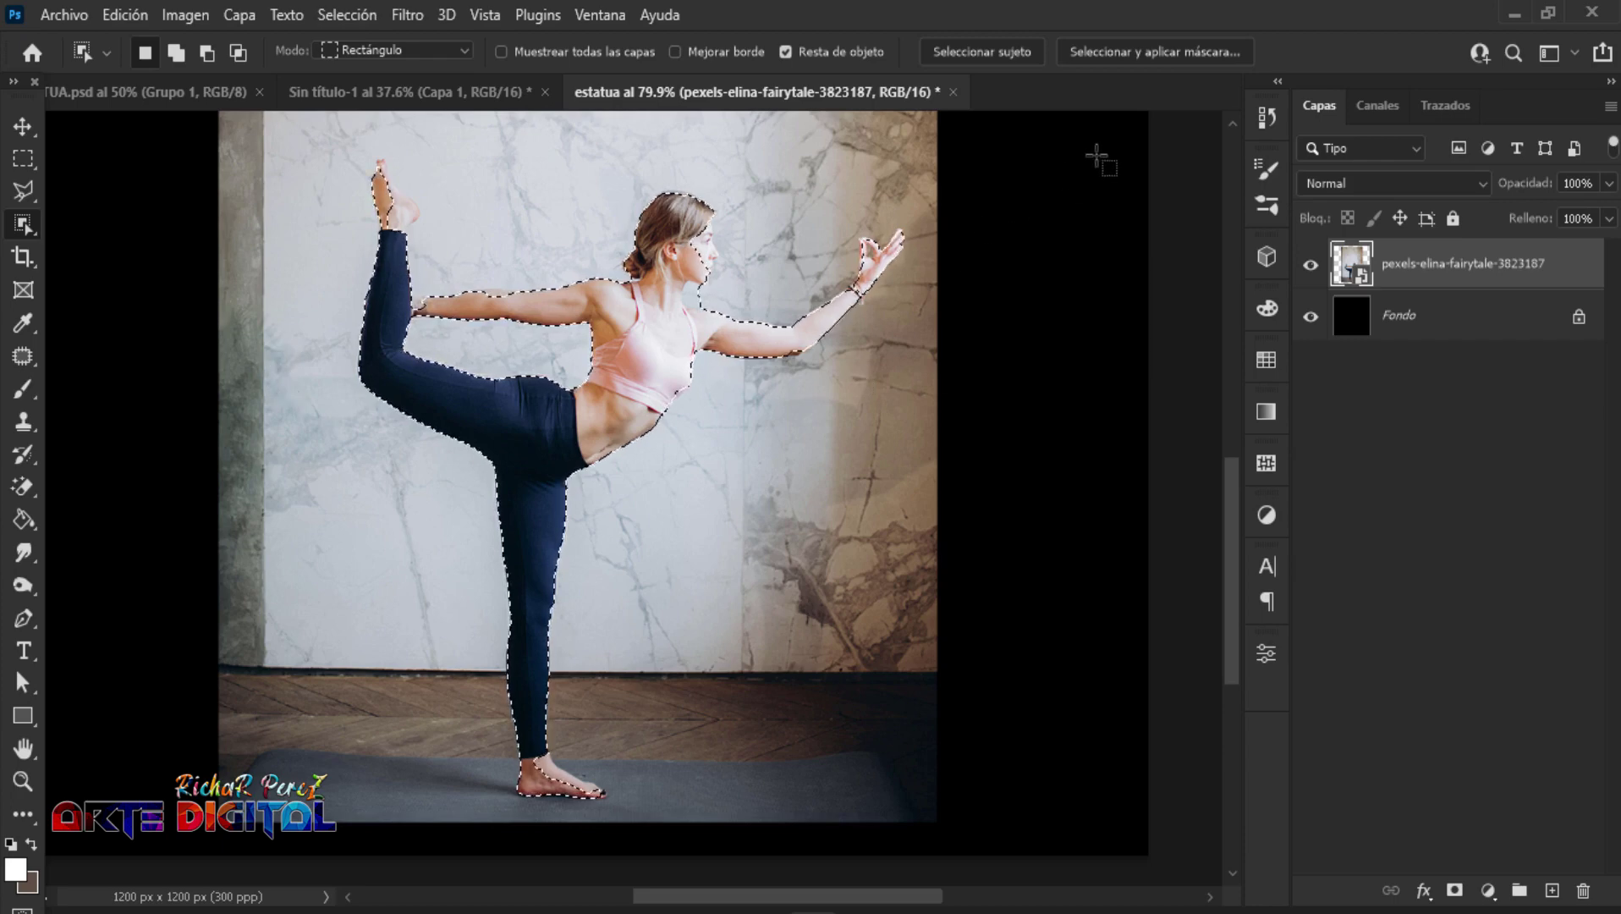
pyautogui.click(1132, 51)
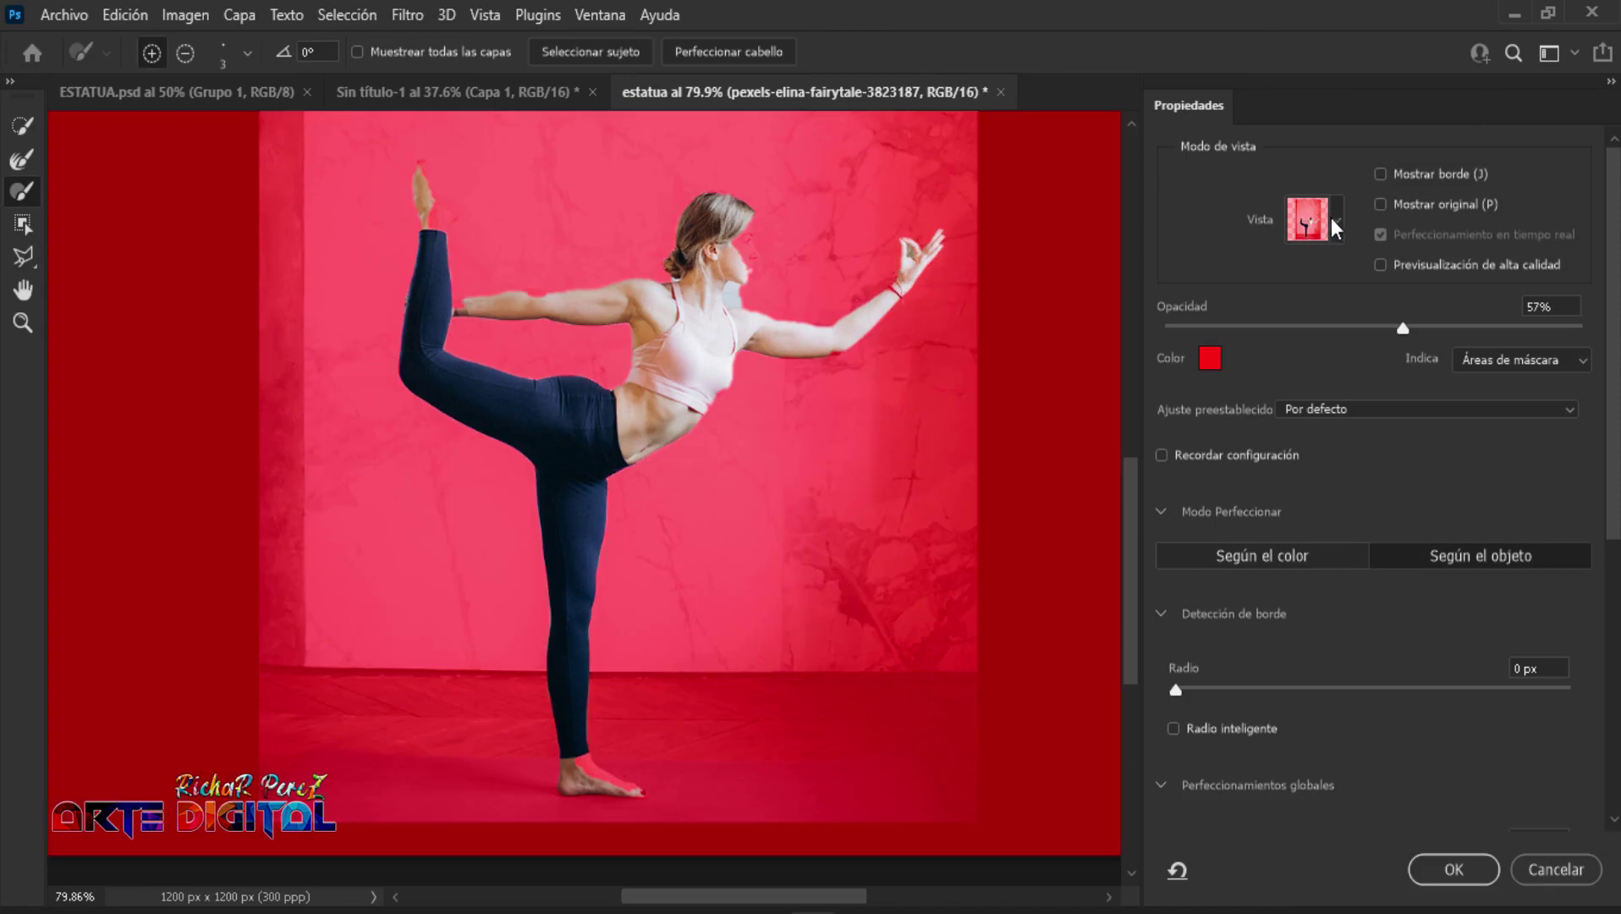
# Step: Keep the Superponer view and set the overlay colour to red (ff0018) at 57% opacity
pyautogui.click(1334, 220)
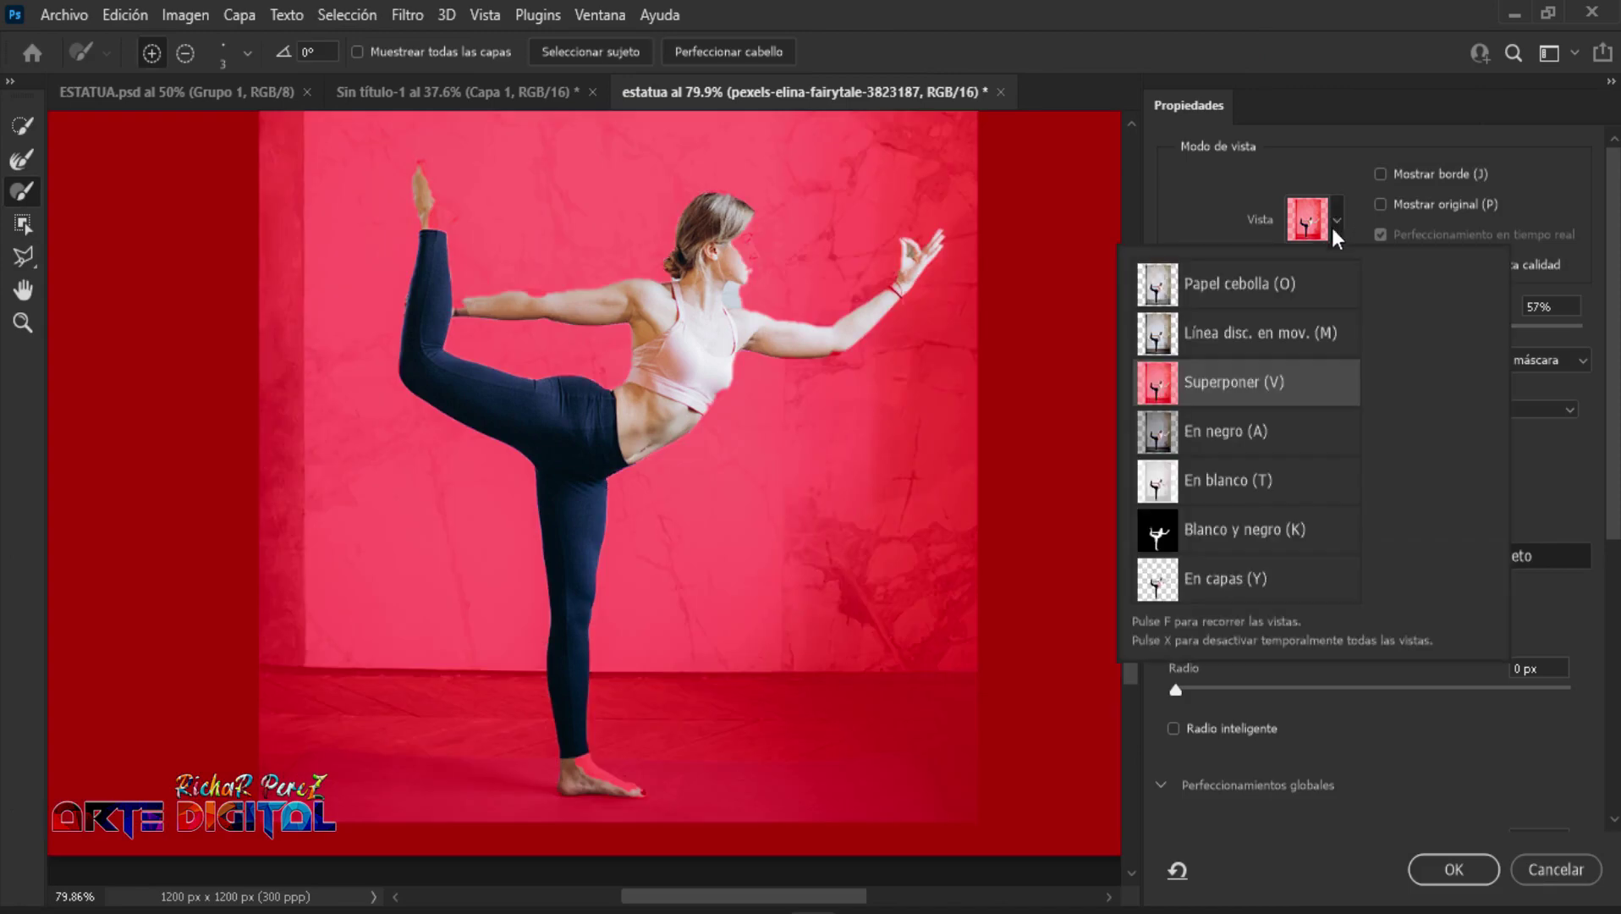
pyautogui.click(1217, 200)
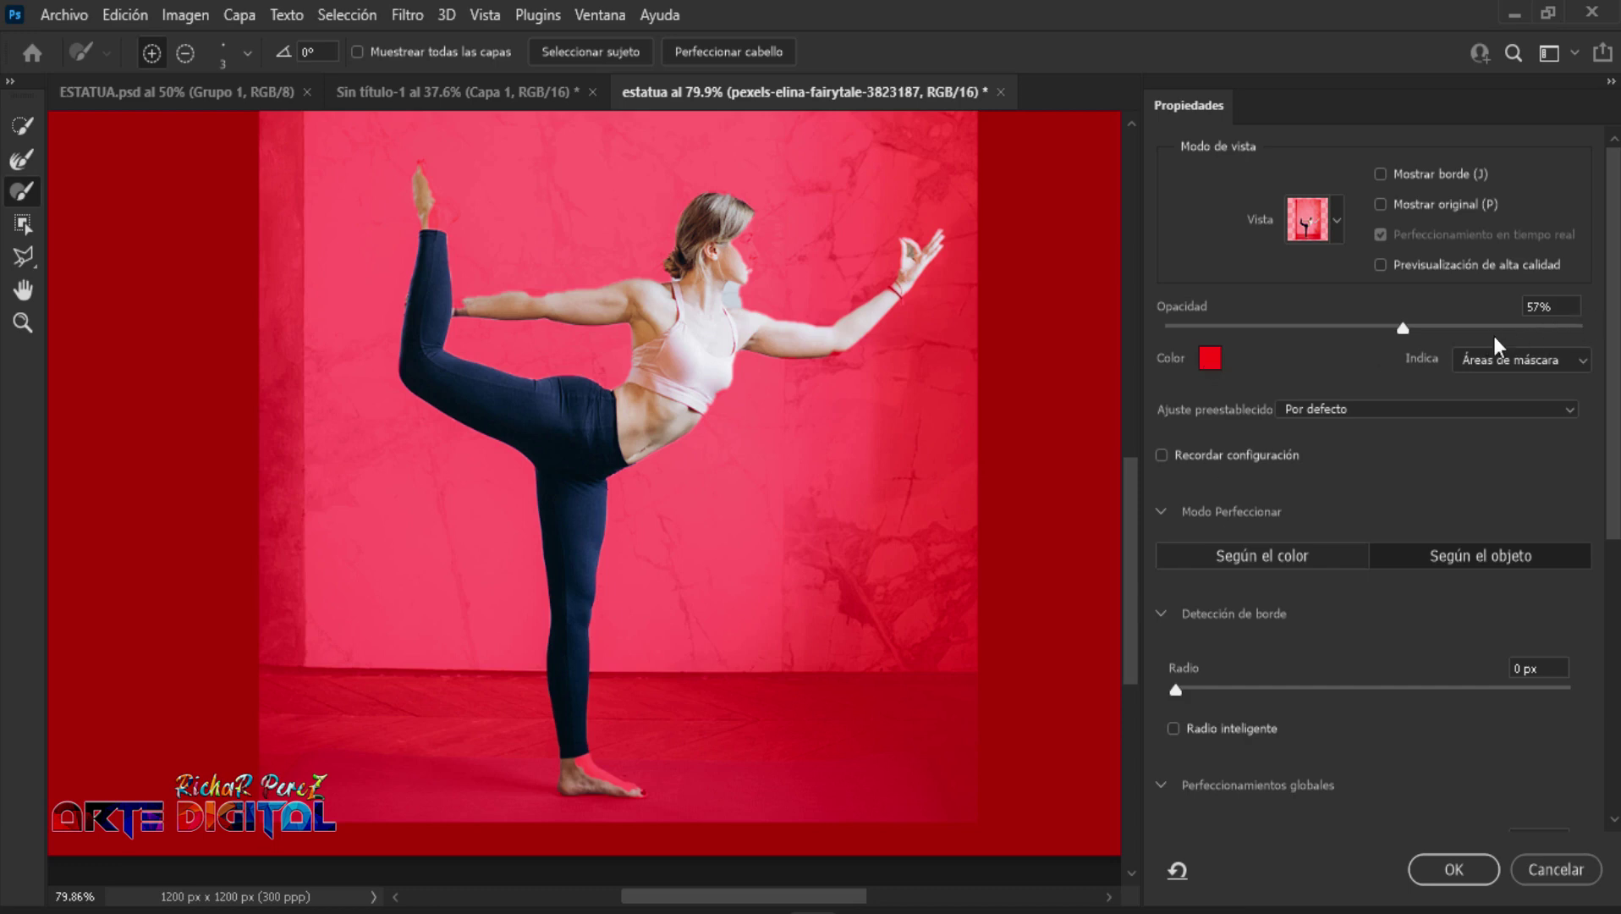
pyautogui.click(1211, 359)
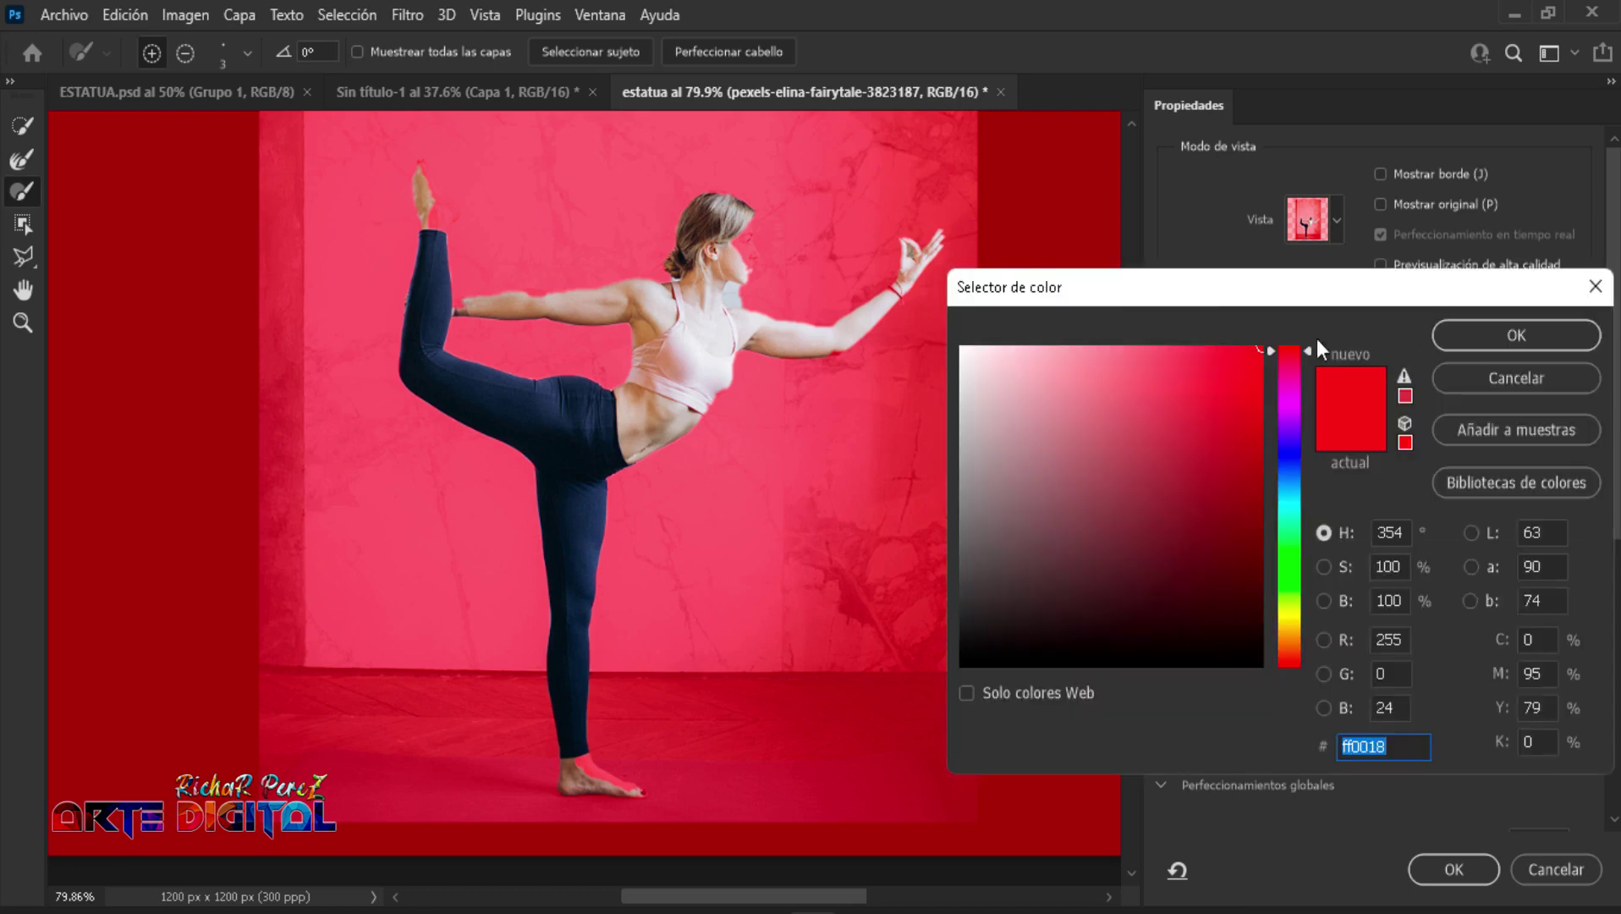
pyautogui.click(1517, 336)
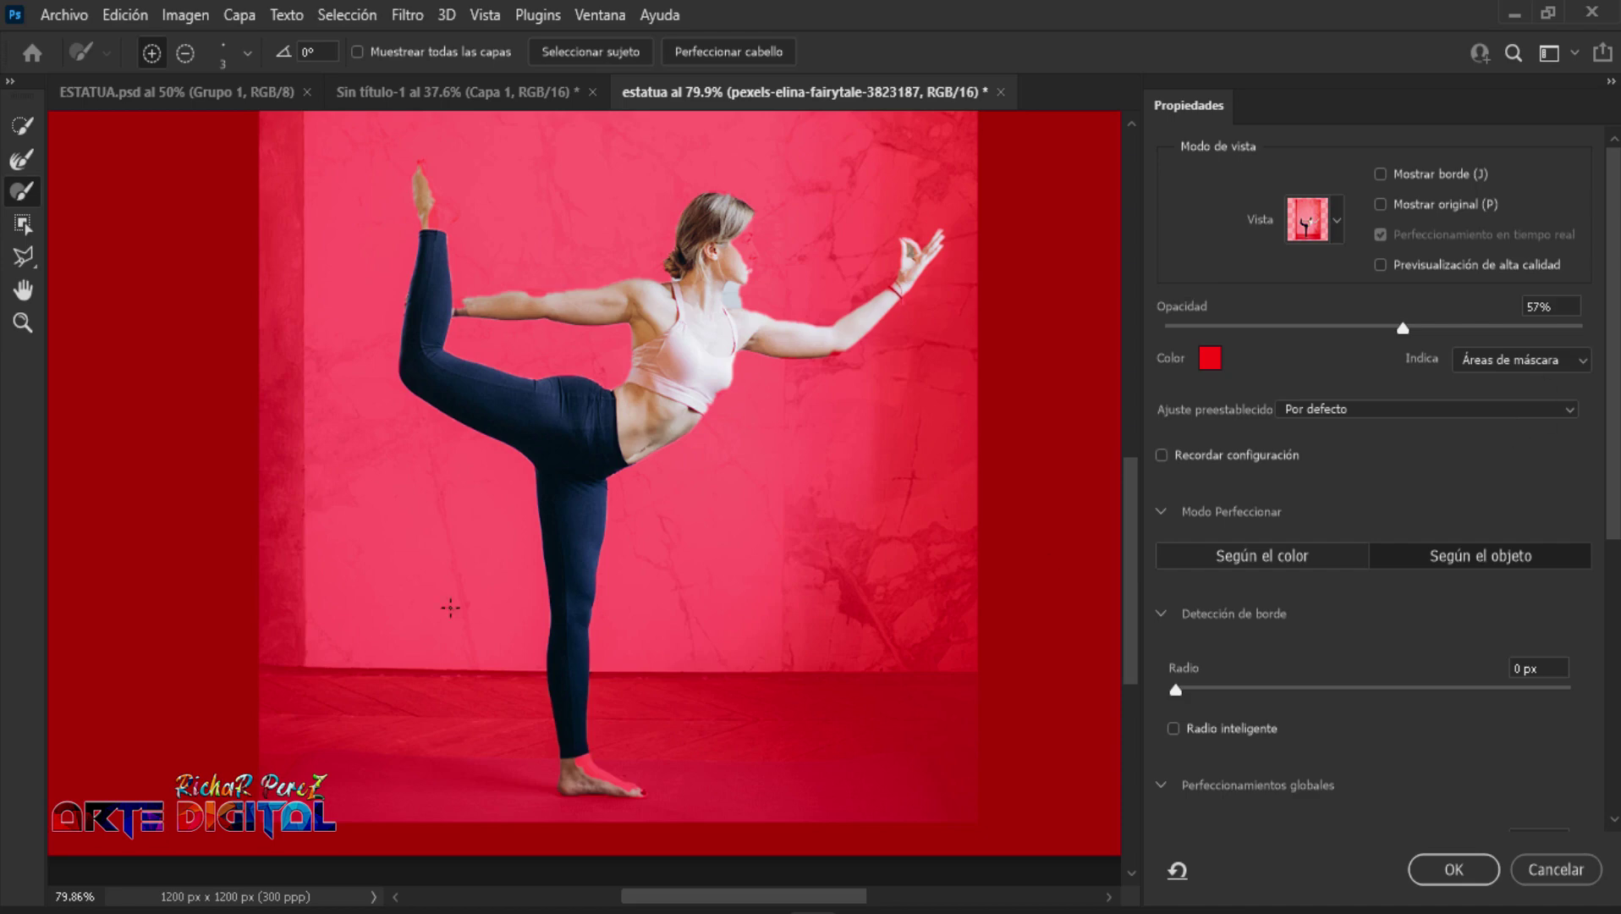
pyautogui.scroll(2, 631, 669)
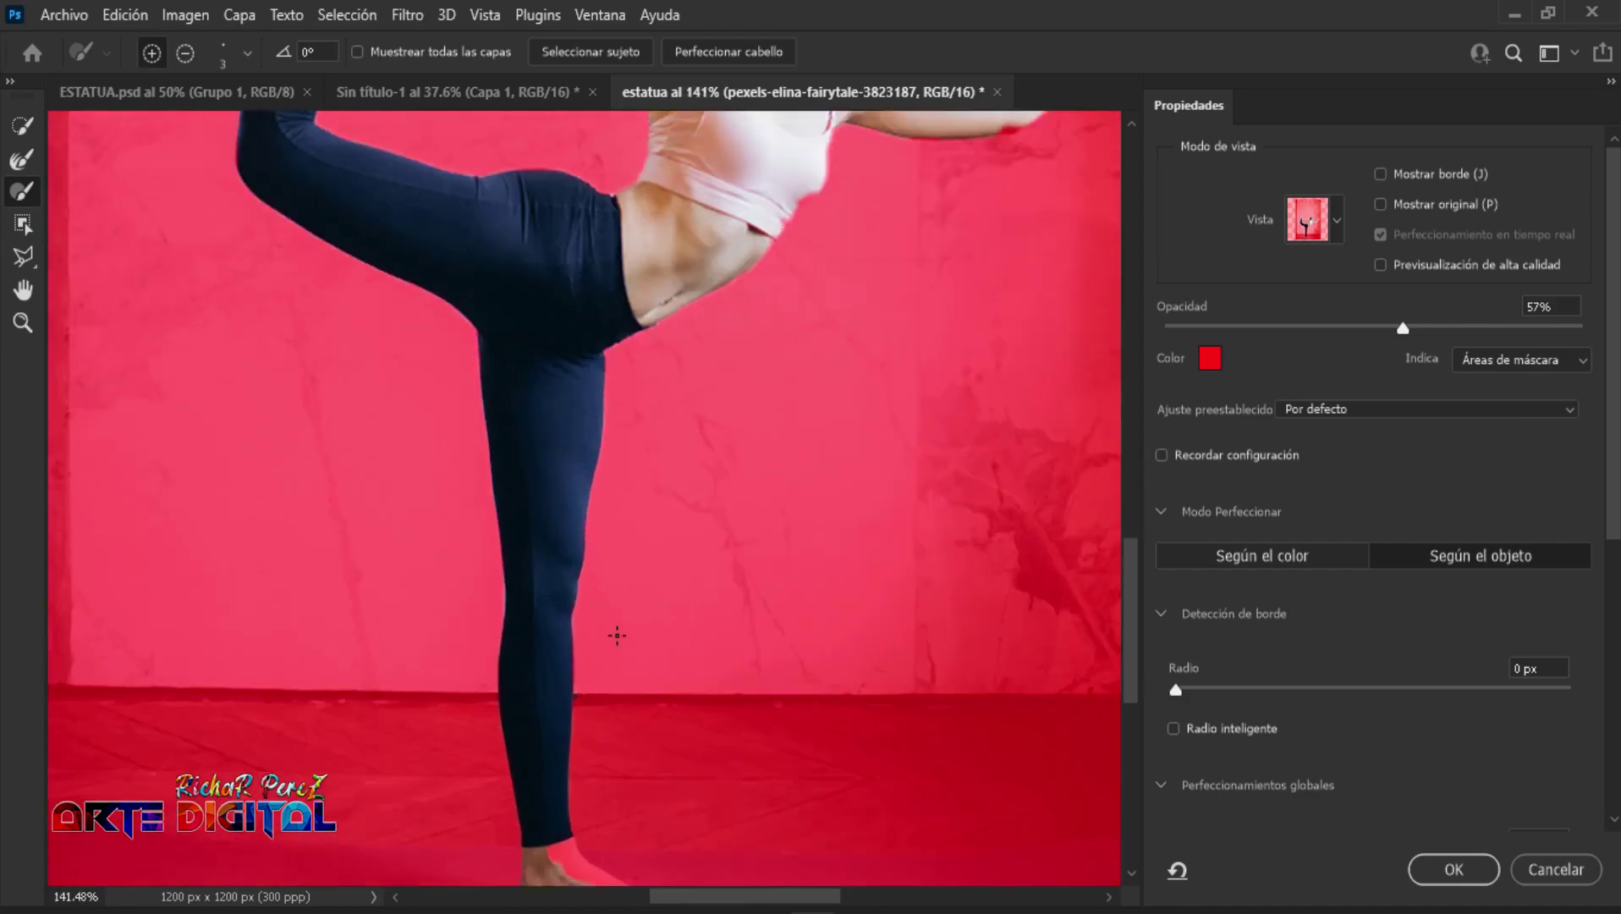
pyautogui.scroll(2, 622, 652)
pyautogui.scroll(2, 616, 634)
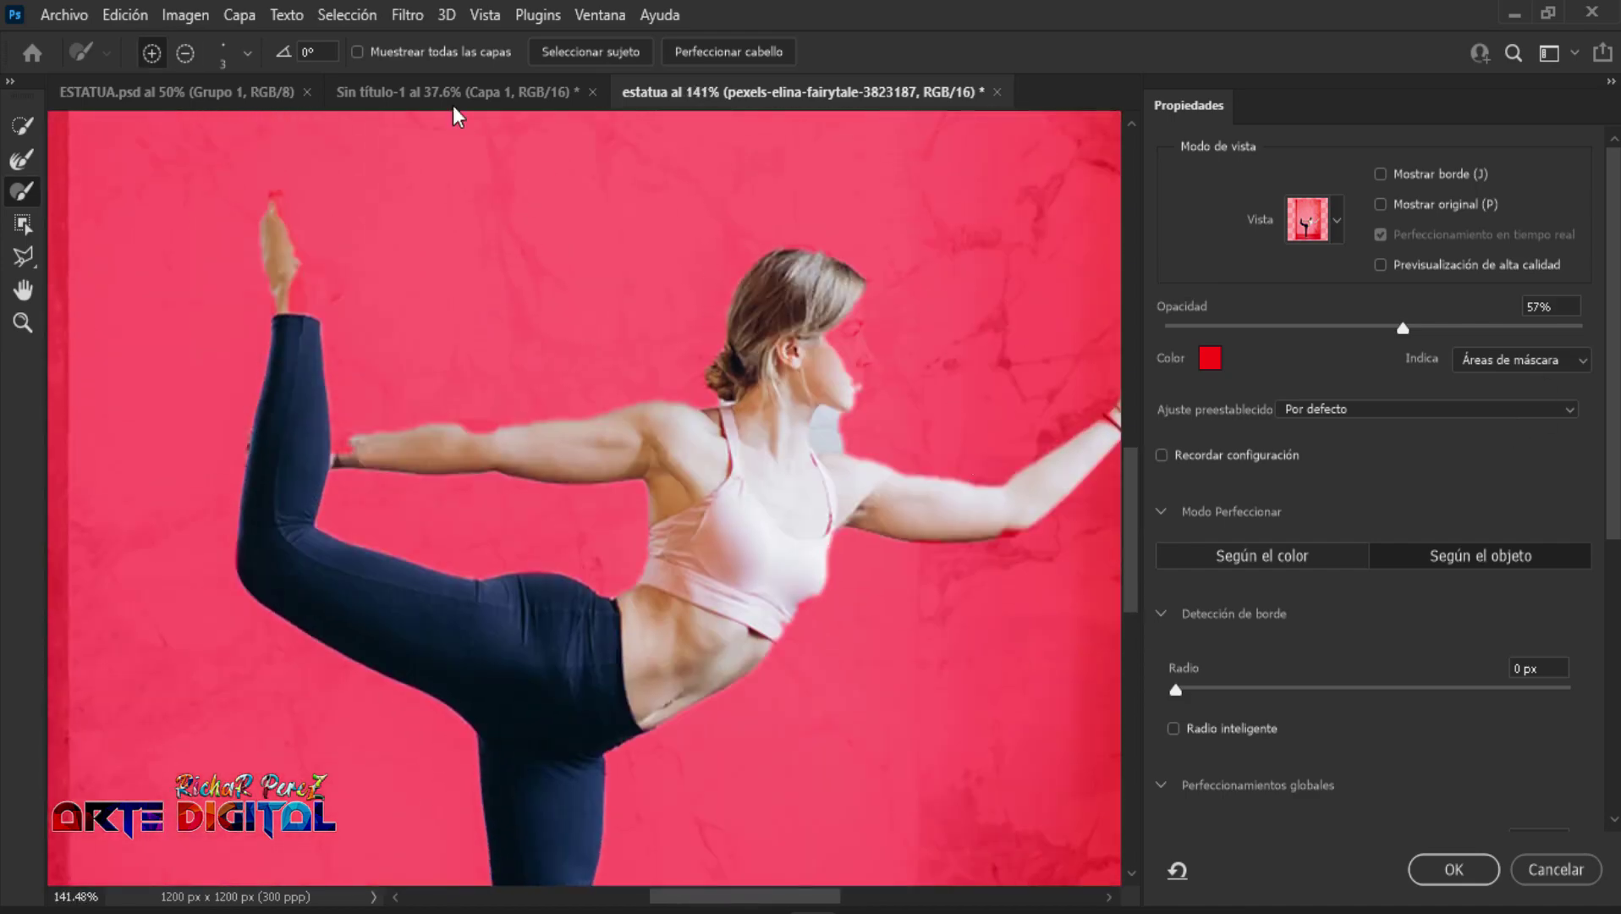
# Step: Re-run Seleccionar sujeto, discarding the old selection, so her face and neck are included
pyautogui.click(592, 52)
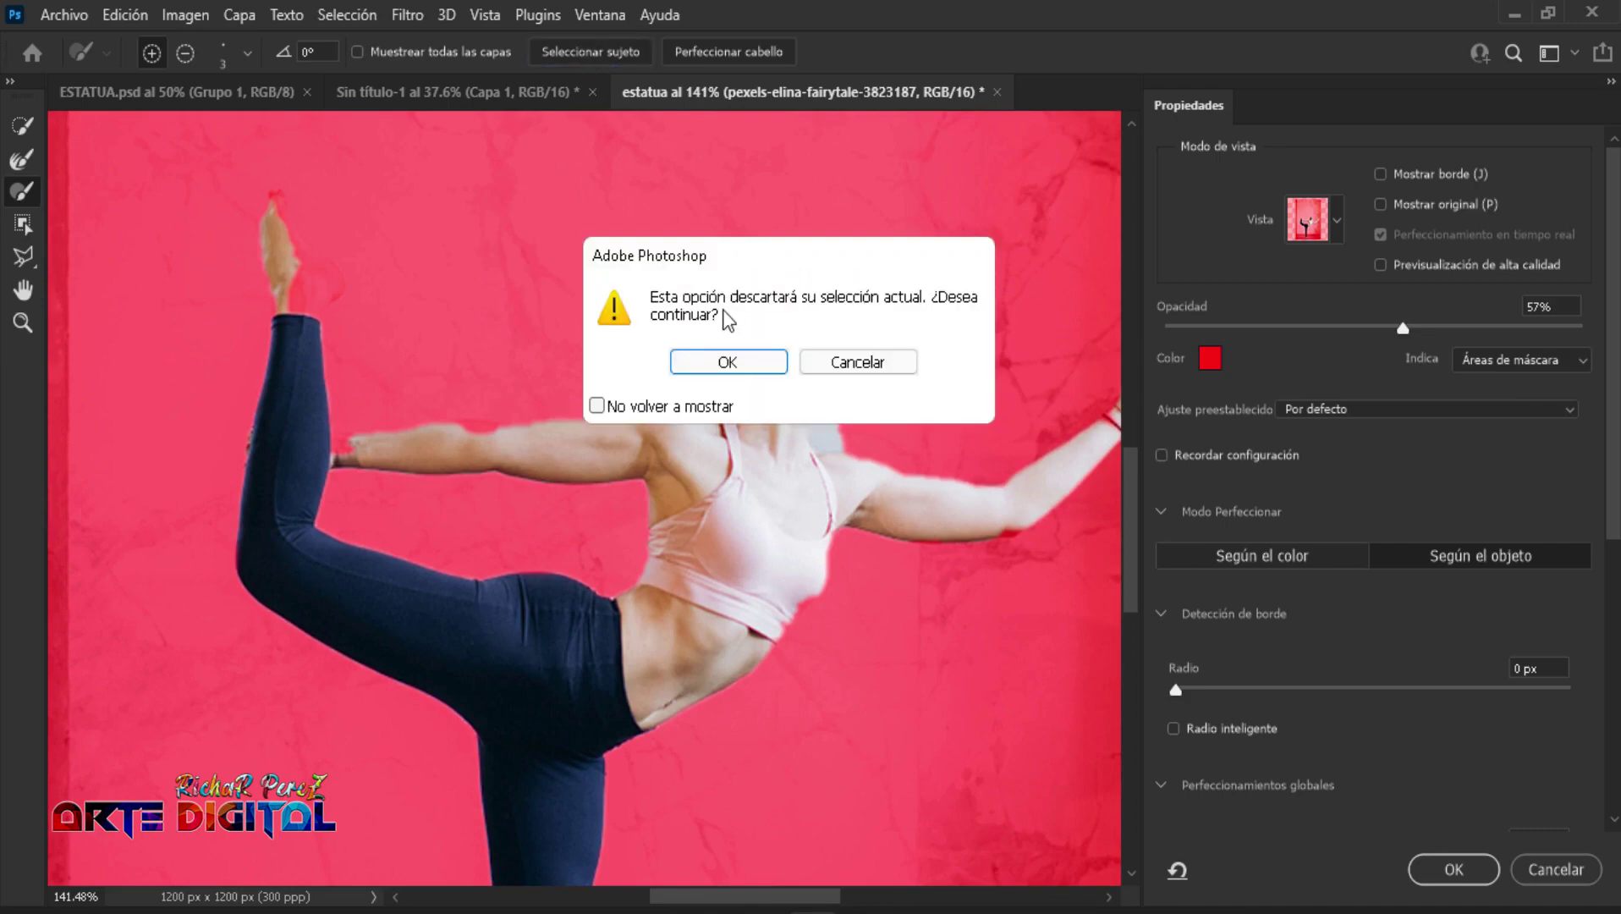
pyautogui.click(727, 362)
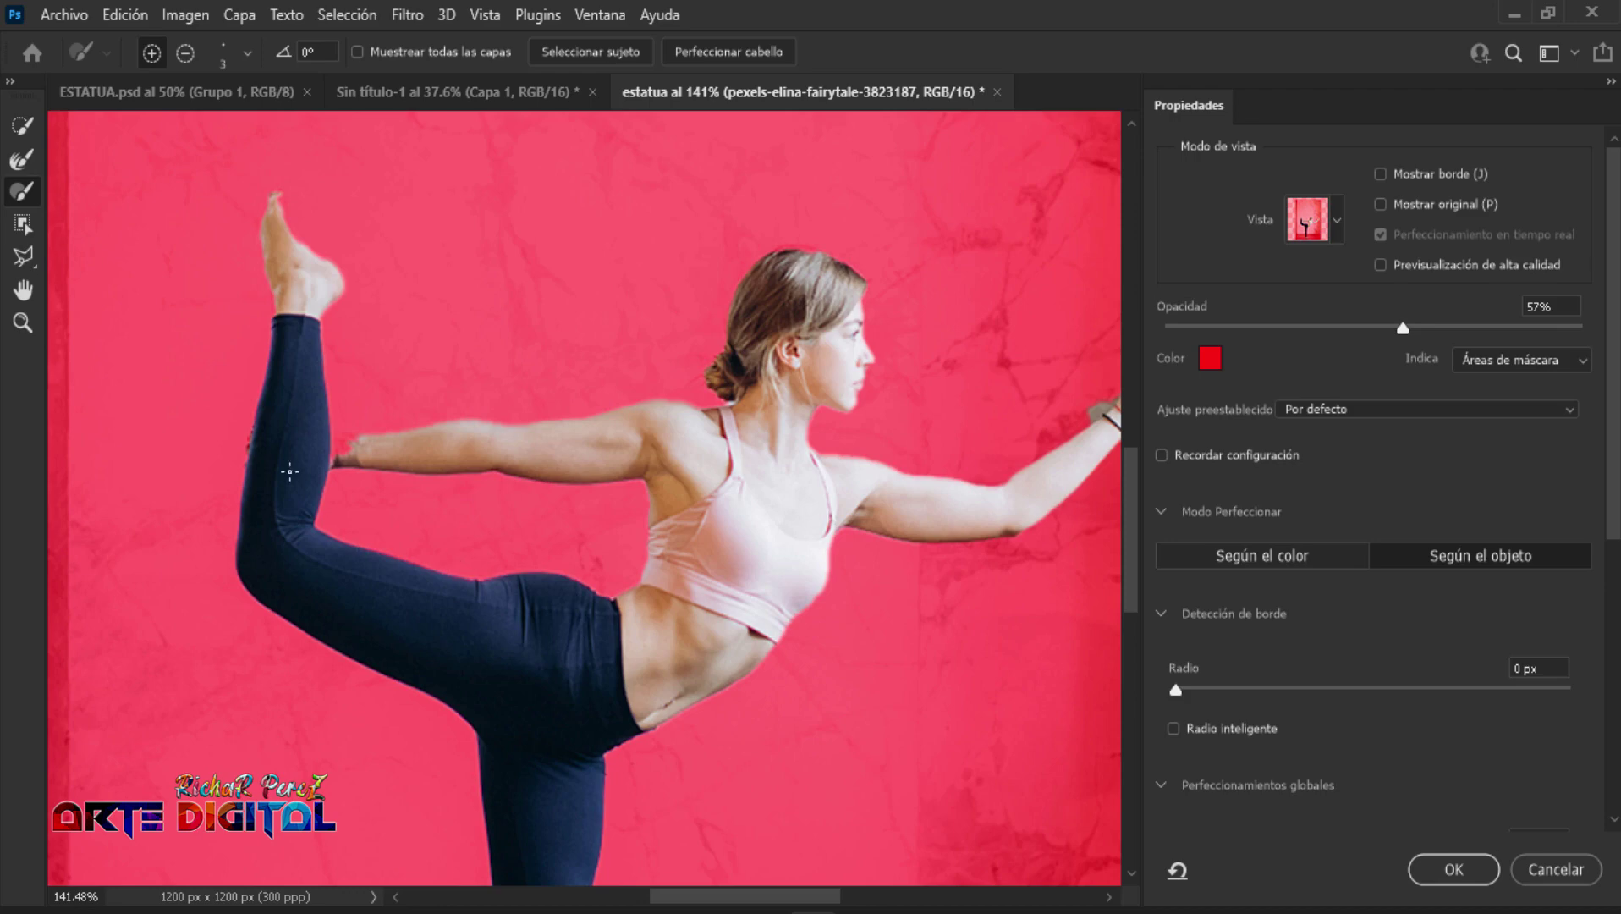
pyautogui.scroll(1, 290, 471)
pyautogui.scroll(1, 296, 461)
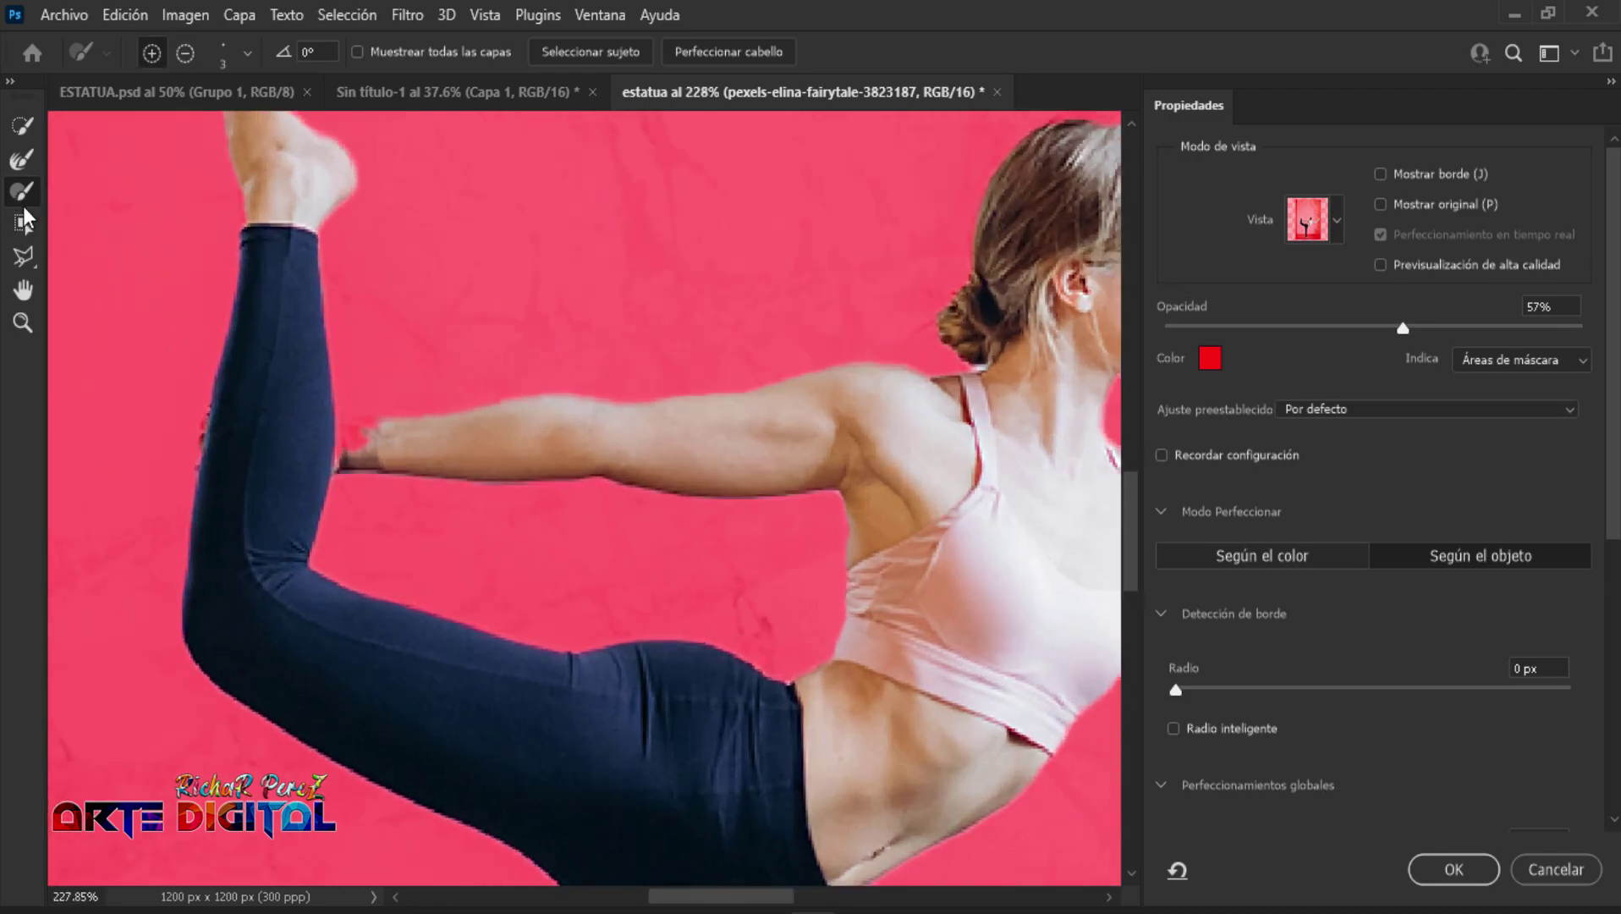
# Step: Set the Refine Edge brush to 10 px and paint along the raised leg's edge
pyautogui.rightClick(585, 330)
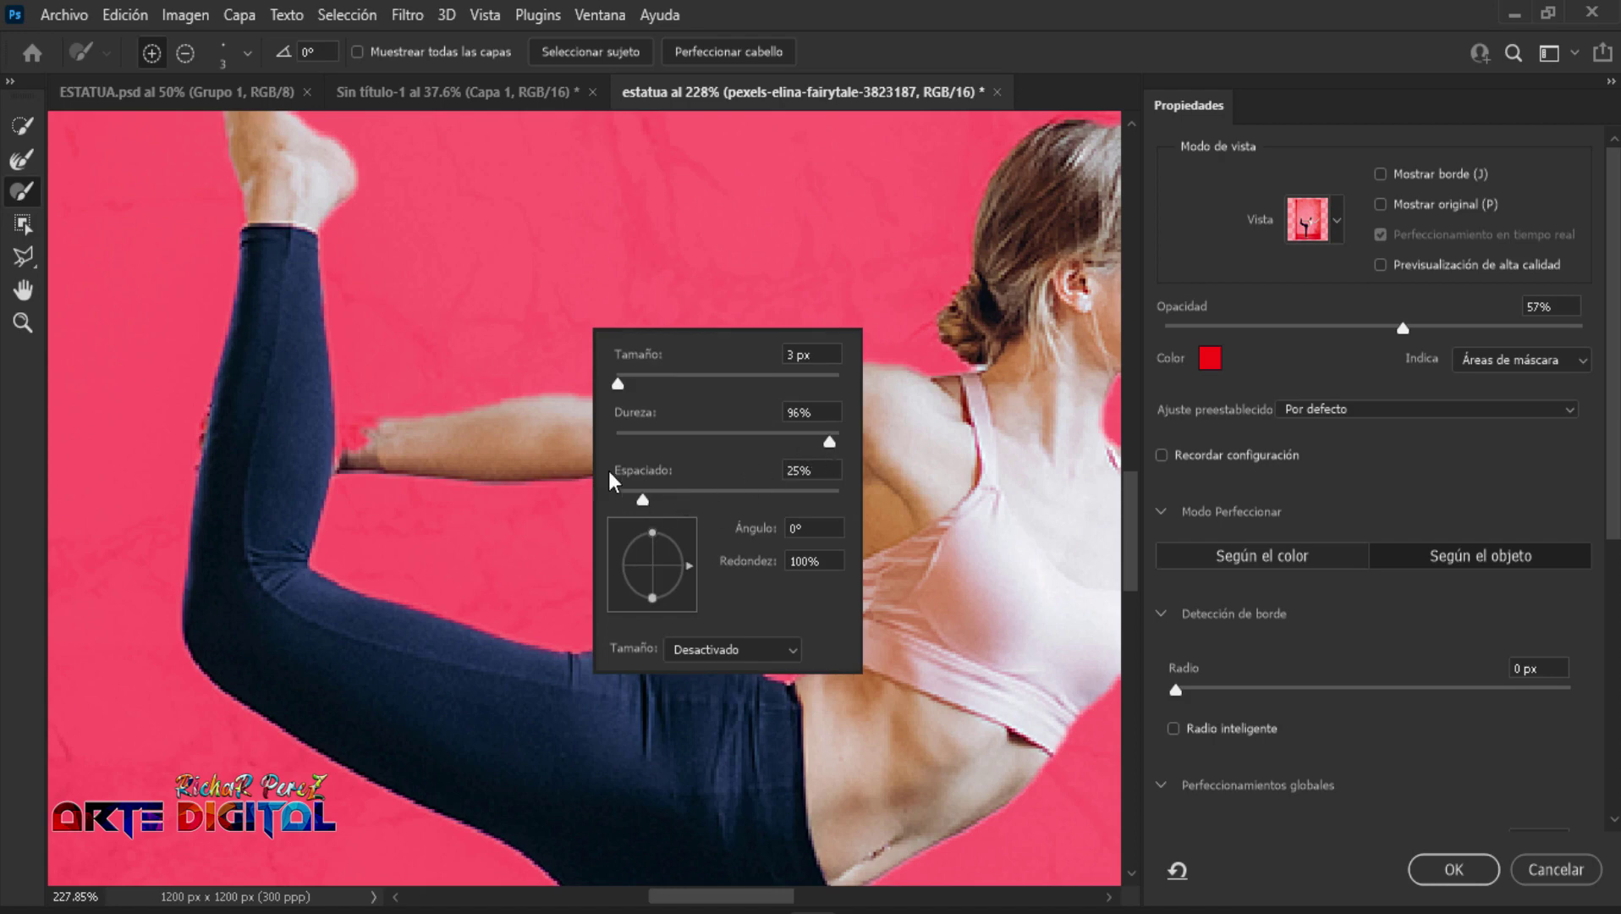
pyautogui.click(268, 414)
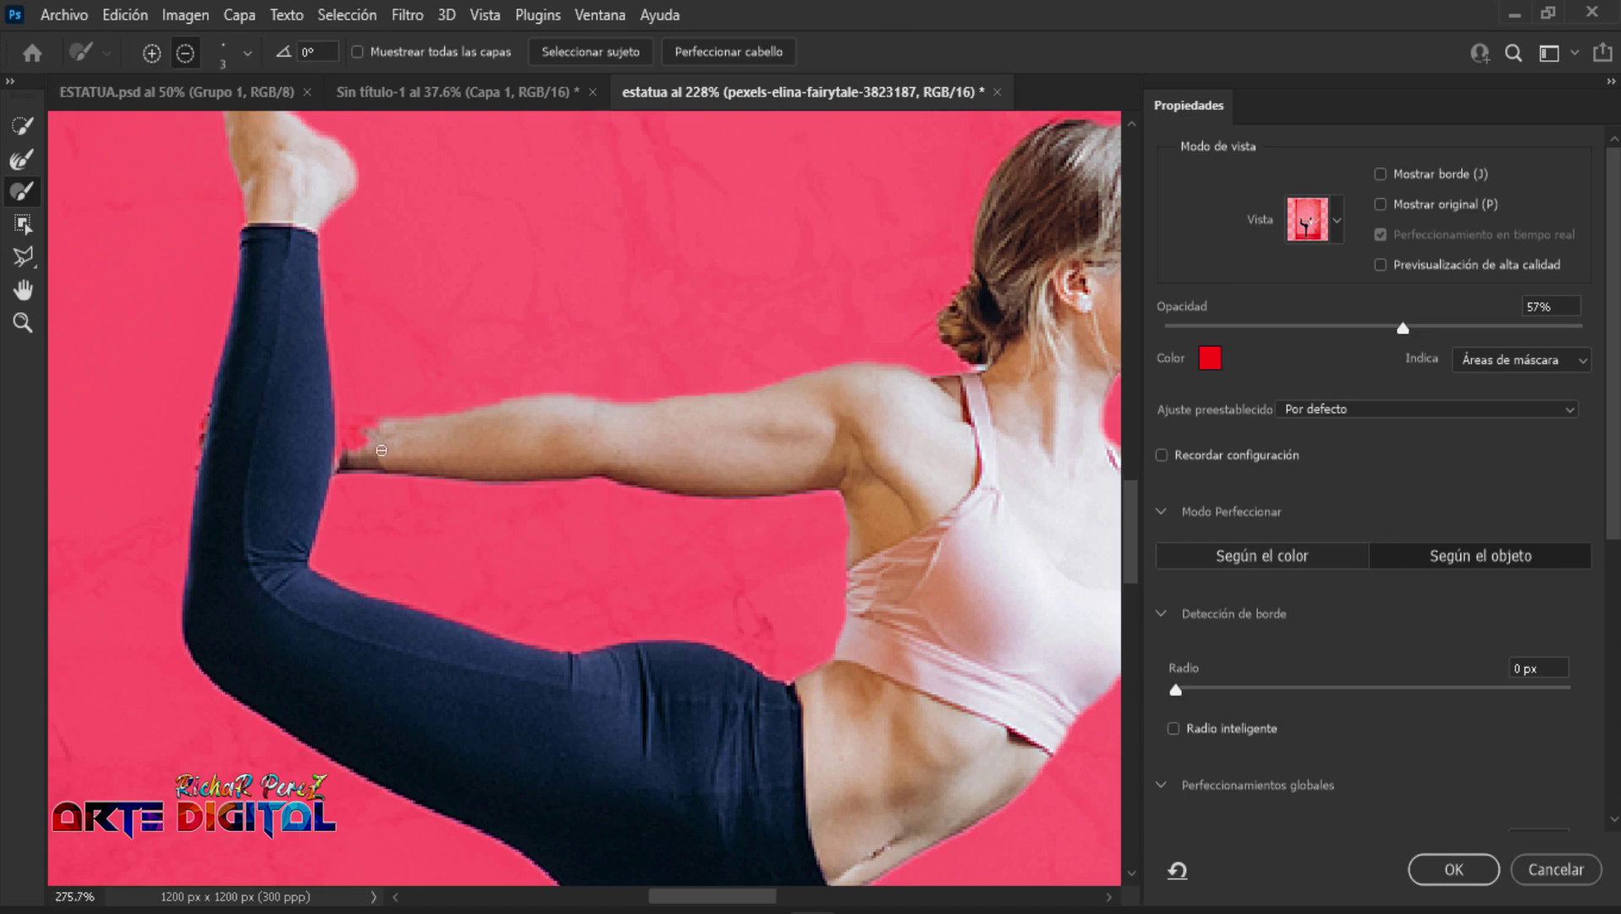
pyautogui.scroll(3, 356, 447)
pyautogui.moveTo(373, 447)
pyautogui.mouseDown()
pyautogui.moveTo(396, 440)
pyautogui.moveTo(398, 418)
pyautogui.moveTo(338, 425)
pyautogui.mouseUp()
pyautogui.moveTo(158, 422); pyautogui.dragTo(148, 387)
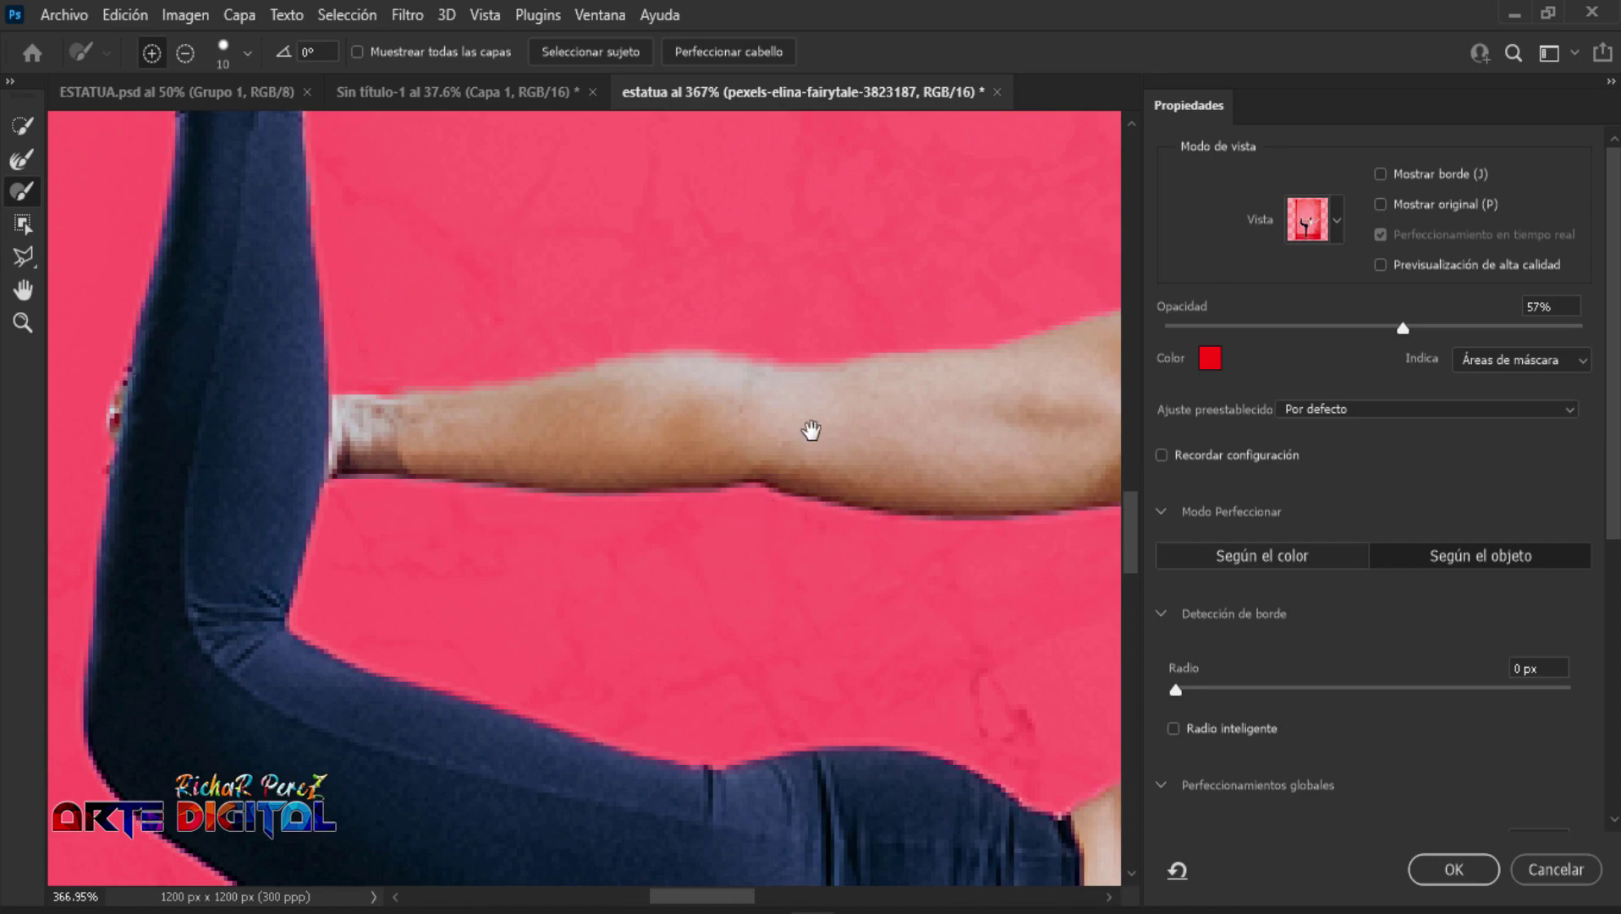
# Step: Subtract the grey background patch near her wrist from the selection
pyautogui.moveTo(811, 431); pyautogui.dragTo(387, 445)
pyautogui.moveTo(1007, 500); pyautogui.dragTo(471, 507)
pyautogui.moveTo(459, 412)
pyautogui.mouseDown()
pyautogui.moveTo(434, 569)
pyautogui.moveTo(333, 543)
pyautogui.mouseUp()
pyautogui.moveTo(880, 634); pyautogui.dragTo(699, 640)
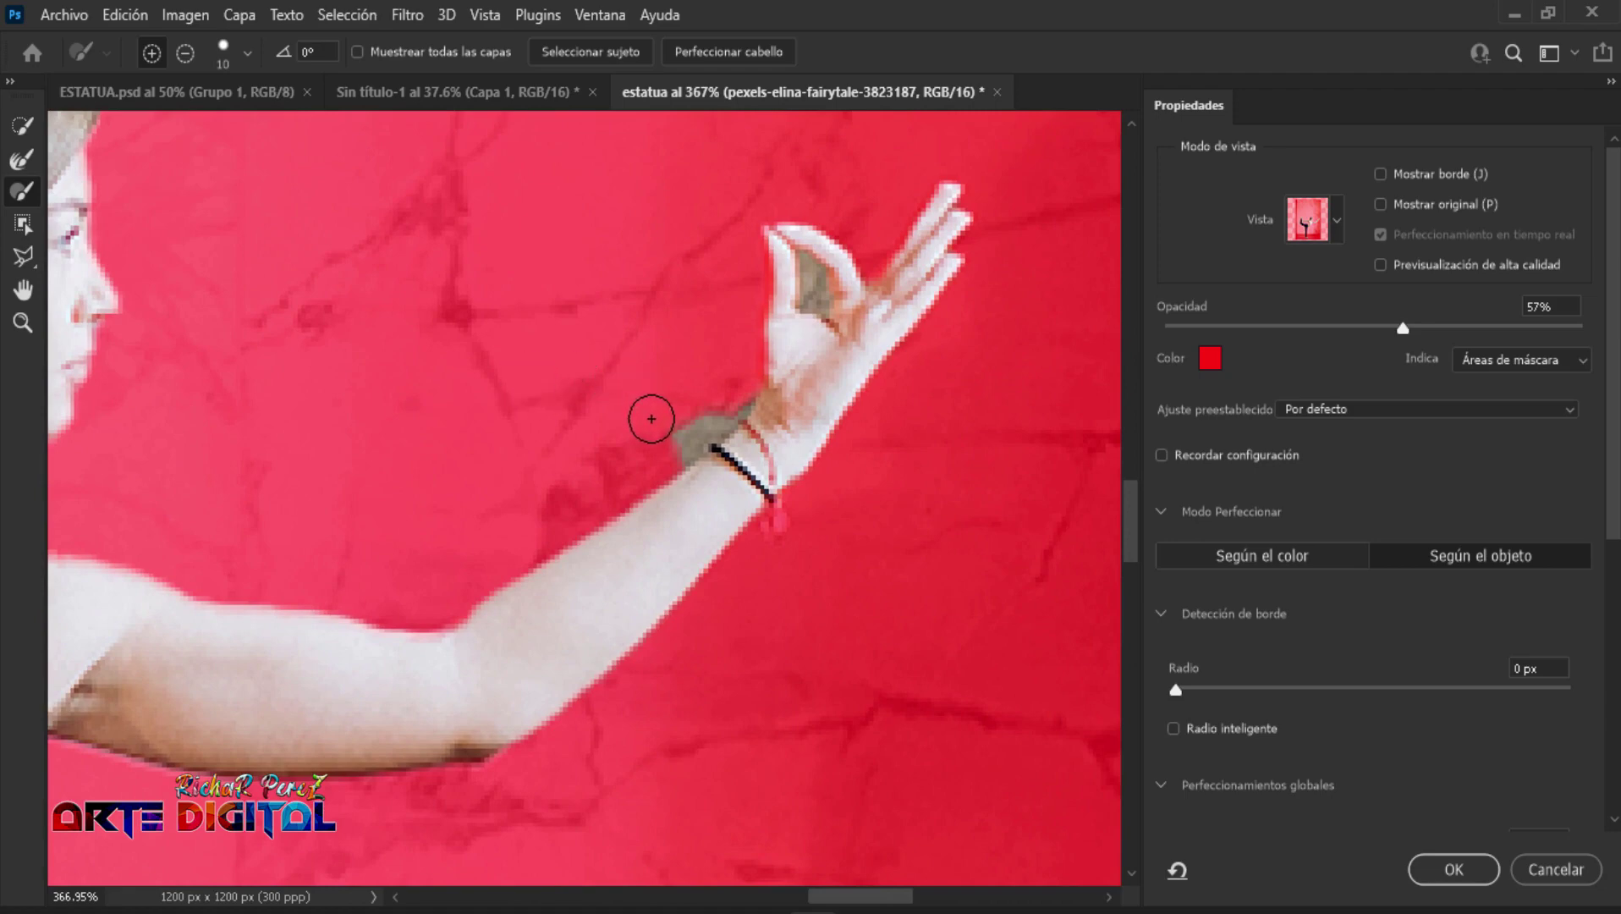
pyautogui.press('alt')
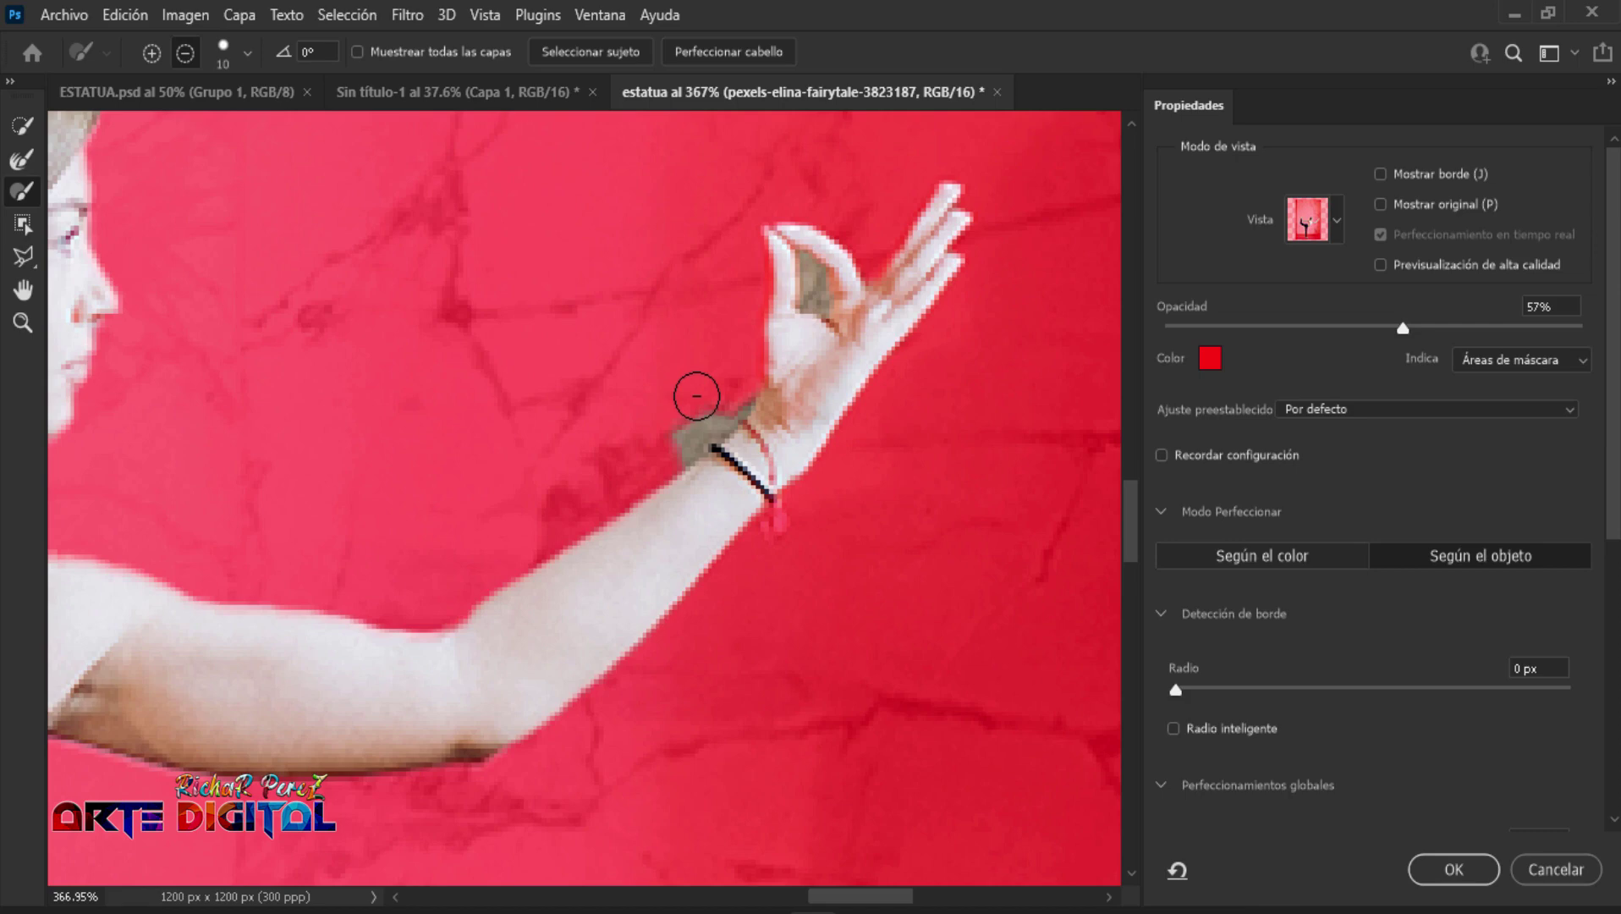
pyautogui.keyDown('alt'); pyautogui.rightClick(694, 393); pyautogui.keyUp('alt')
pyautogui.moveTo(687, 397); pyautogui.dragTo(716, 420)
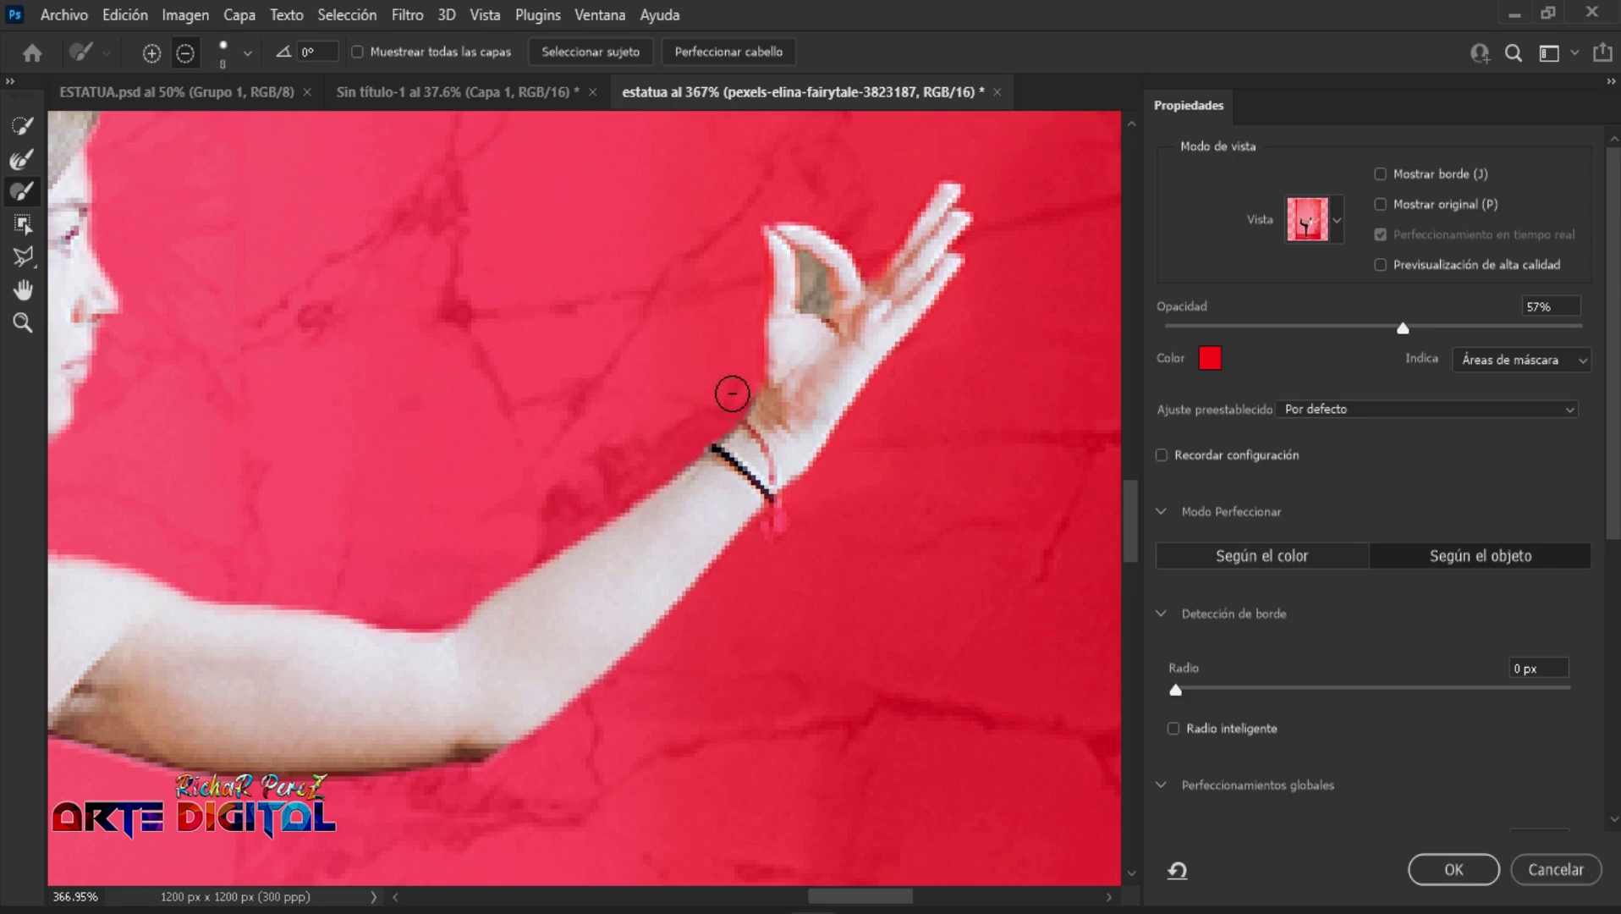
# Step: Remove the gap between thumb and fingers with a tiny subtracting brush
pyautogui.scroll(3, 804, 301)
pyautogui.keyDown('alt'); pyautogui.rightClick(818, 239); pyautogui.keyUp('alt')
pyautogui.moveTo(818, 238)
pyautogui.mouseDown()
pyautogui.moveTo(839, 264)
pyautogui.moveTo(796, 314)
pyautogui.moveTo(817, 279)
pyautogui.mouseUp()
pyautogui.scroll(-2, 760, 376)
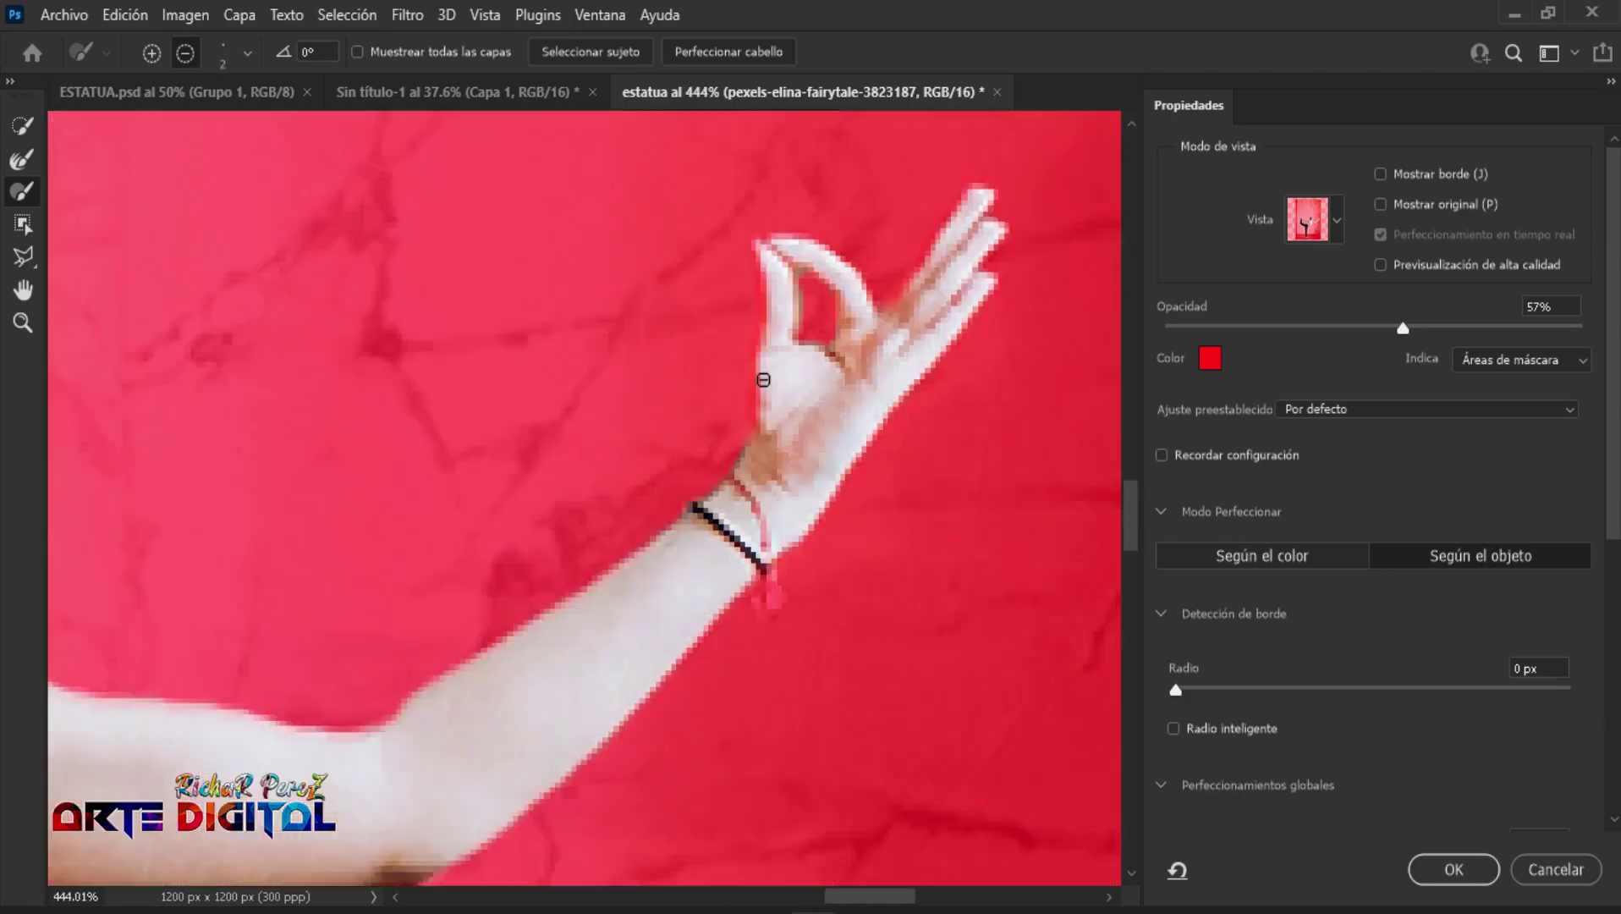
pyautogui.scroll(-5, 338, 723)
pyautogui.scroll(2, 337, 723)
pyautogui.scroll(3, 409, 621)
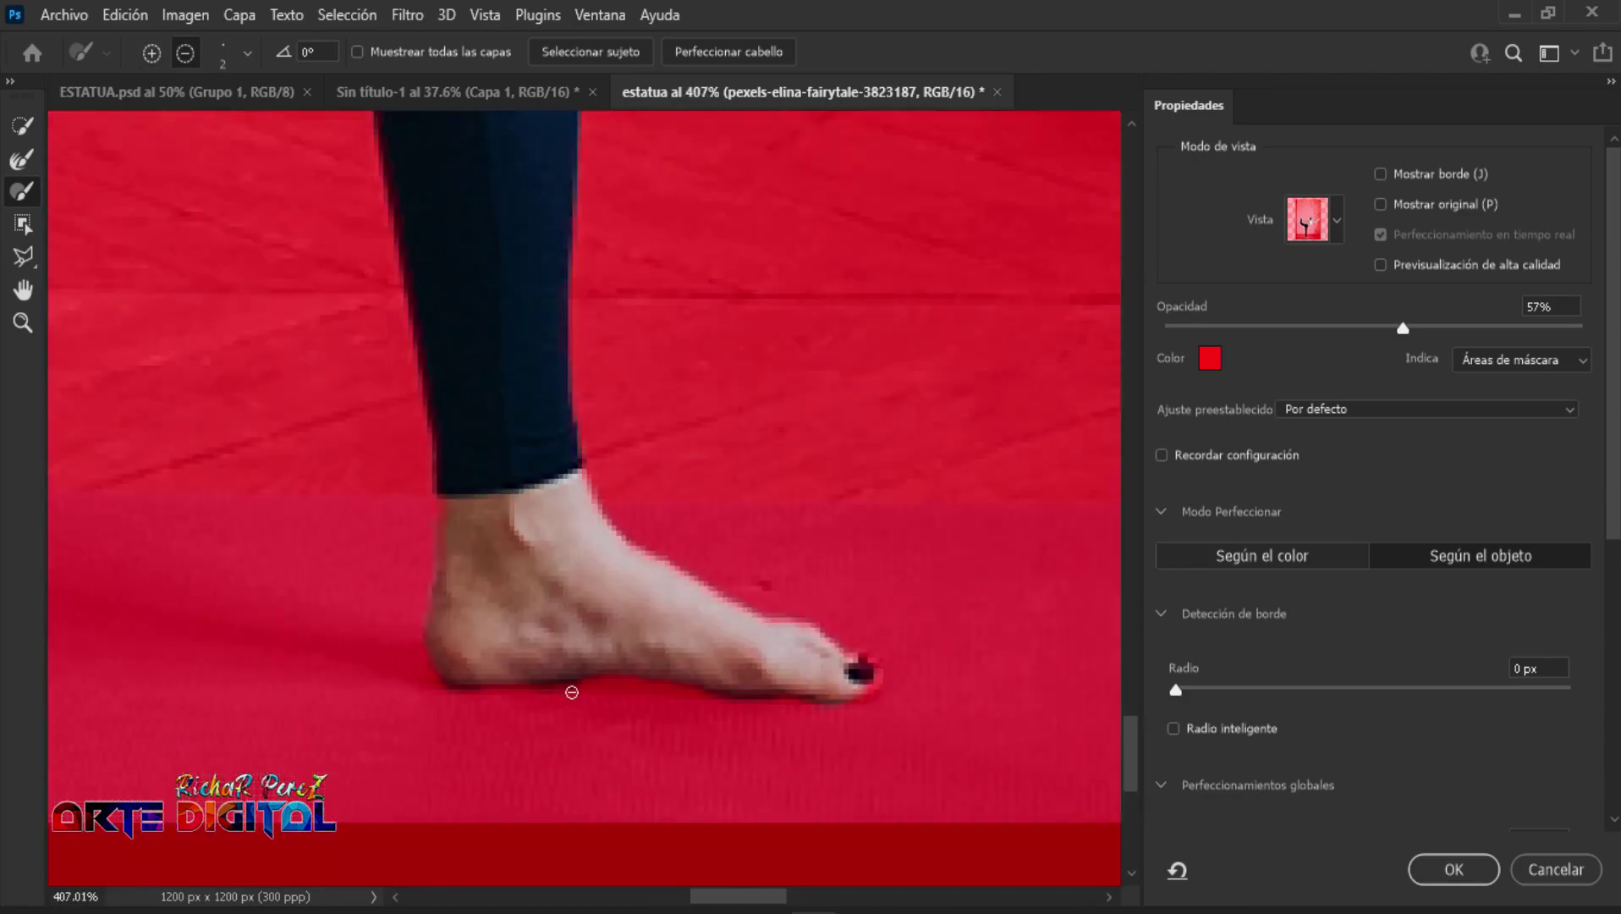
pyautogui.scroll(-2, 713, 710)
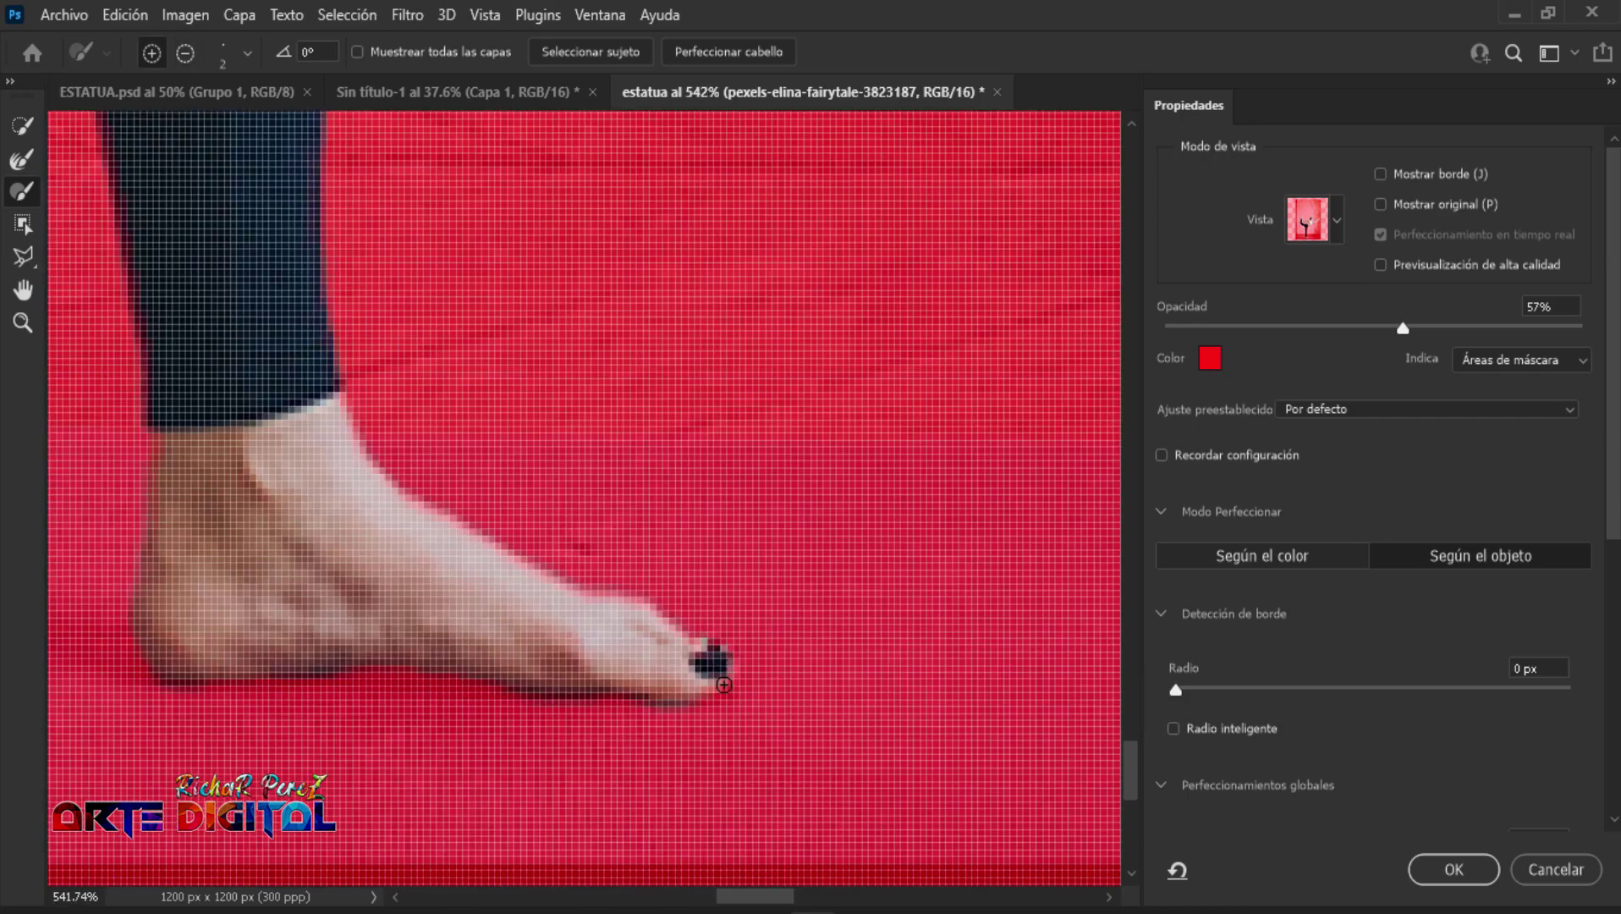
pyautogui.scroll(-2, 616, 625)
pyautogui.scroll(3, 735, 275)
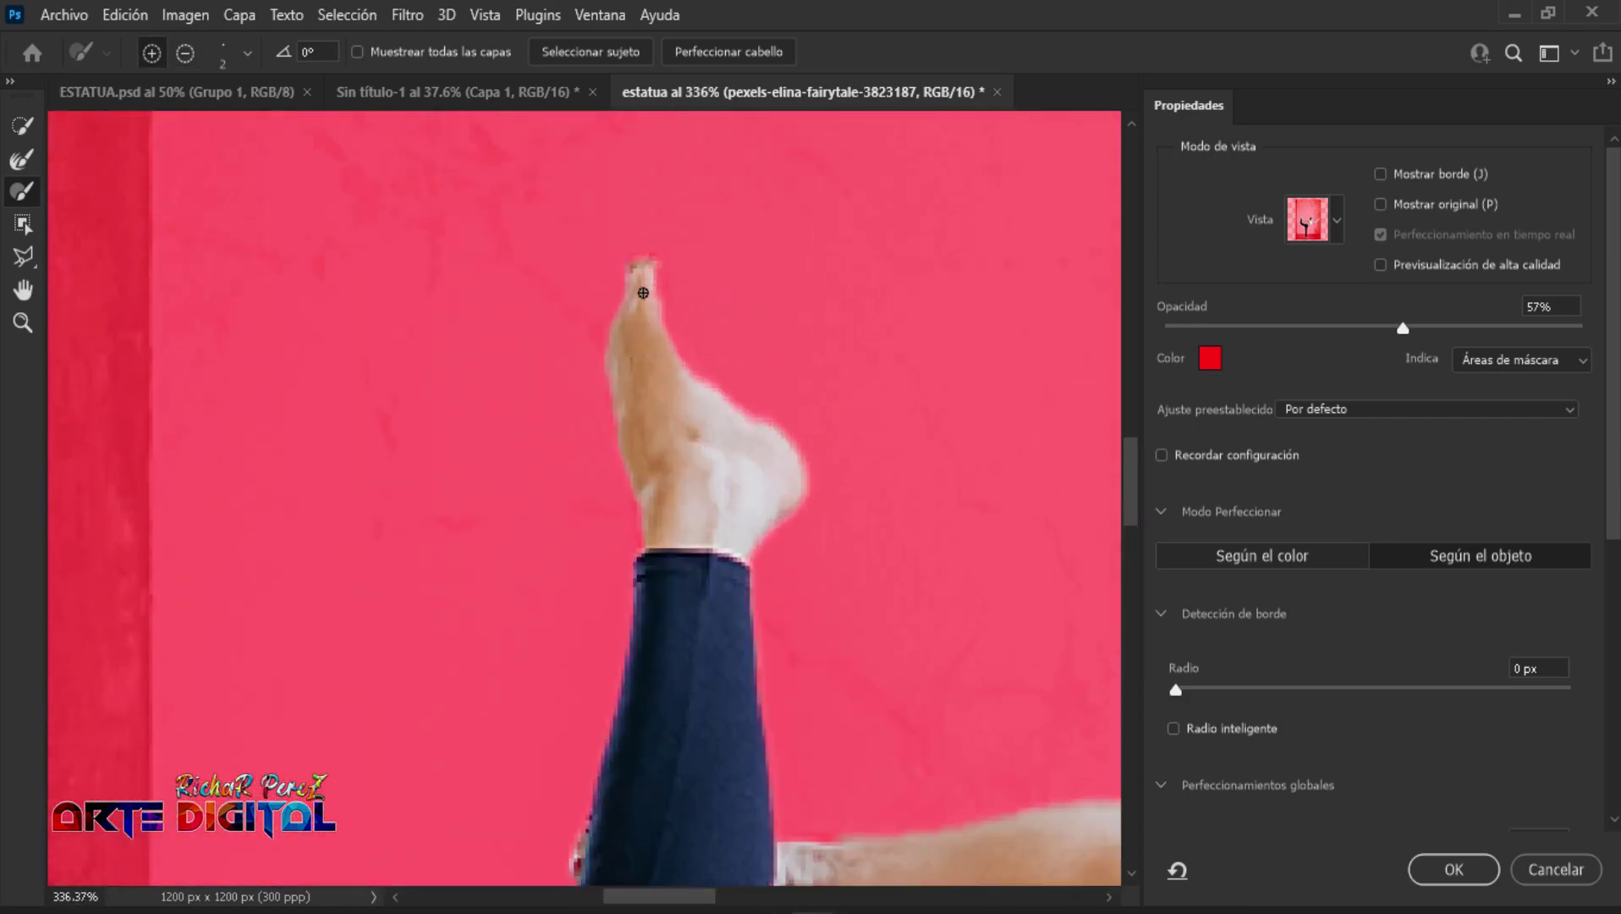
pyautogui.hotkey('ctrl', '0')
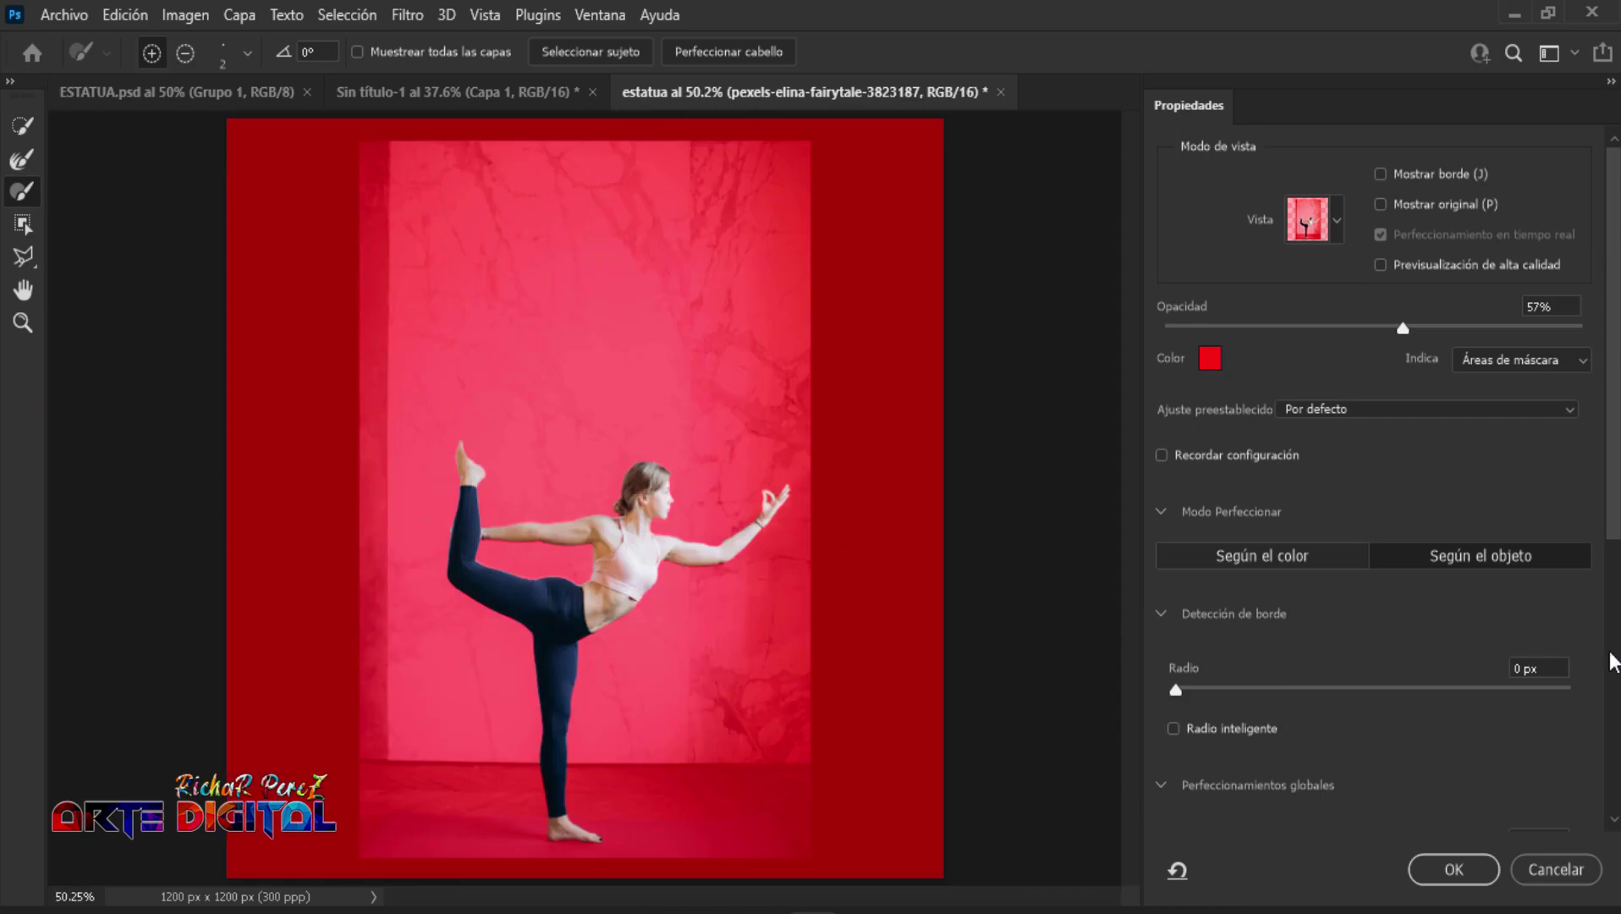
# Step: Apply the refined edges with Output To set to Selection
pyautogui.scroll(-2, 1371, 507)
pyautogui.scroll(-4, 1371, 508)
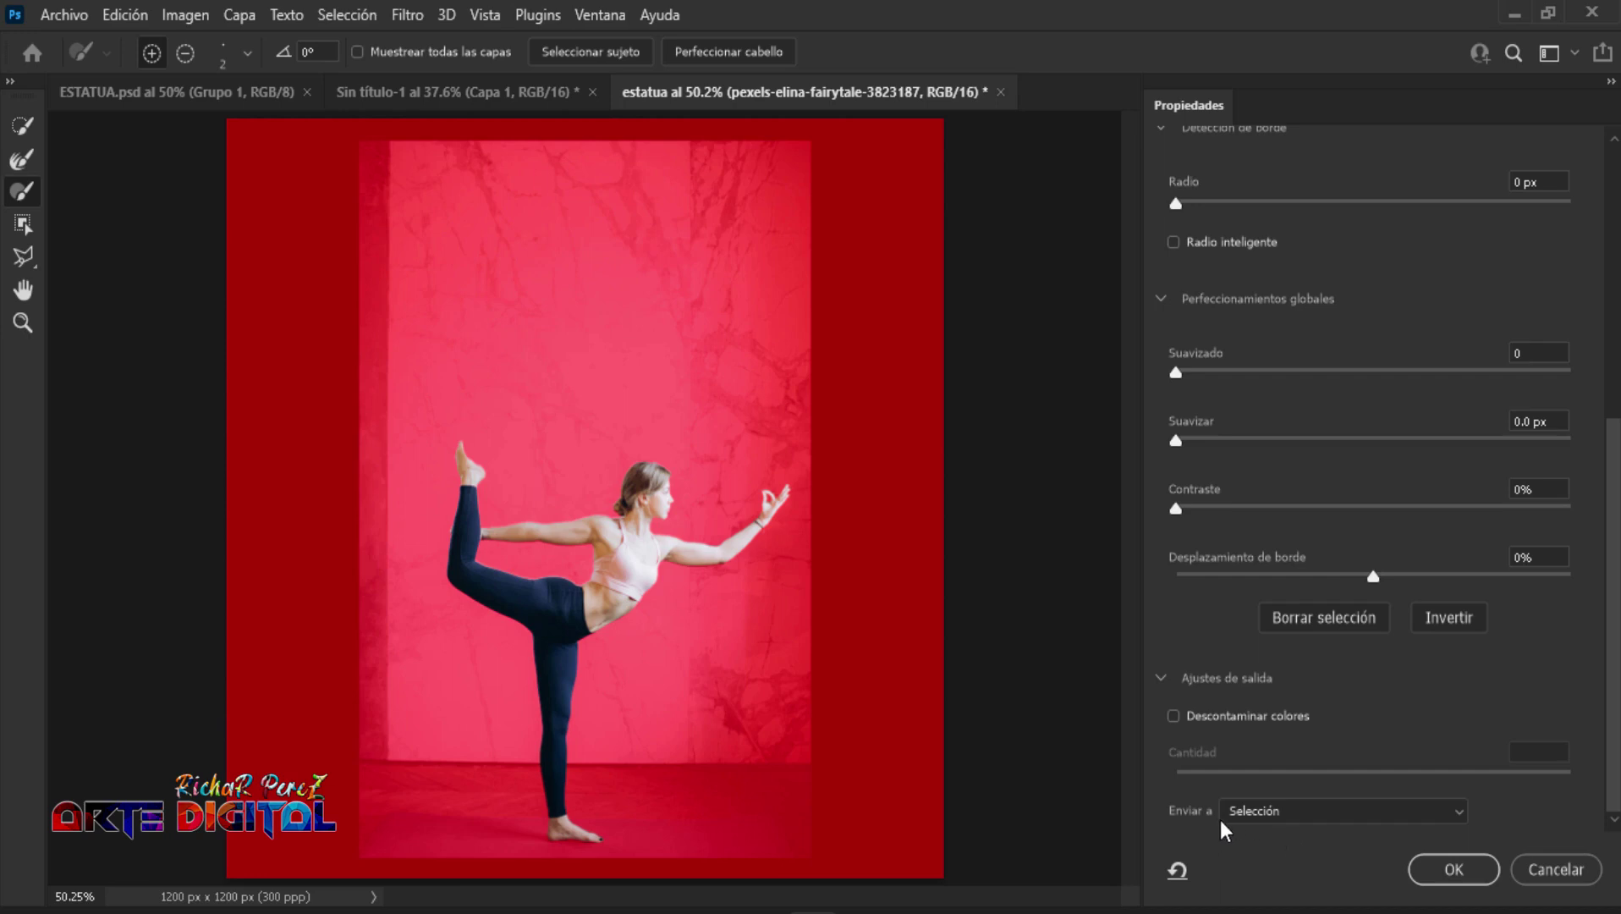
pyautogui.click(1279, 817)
pyautogui.click(1261, 787)
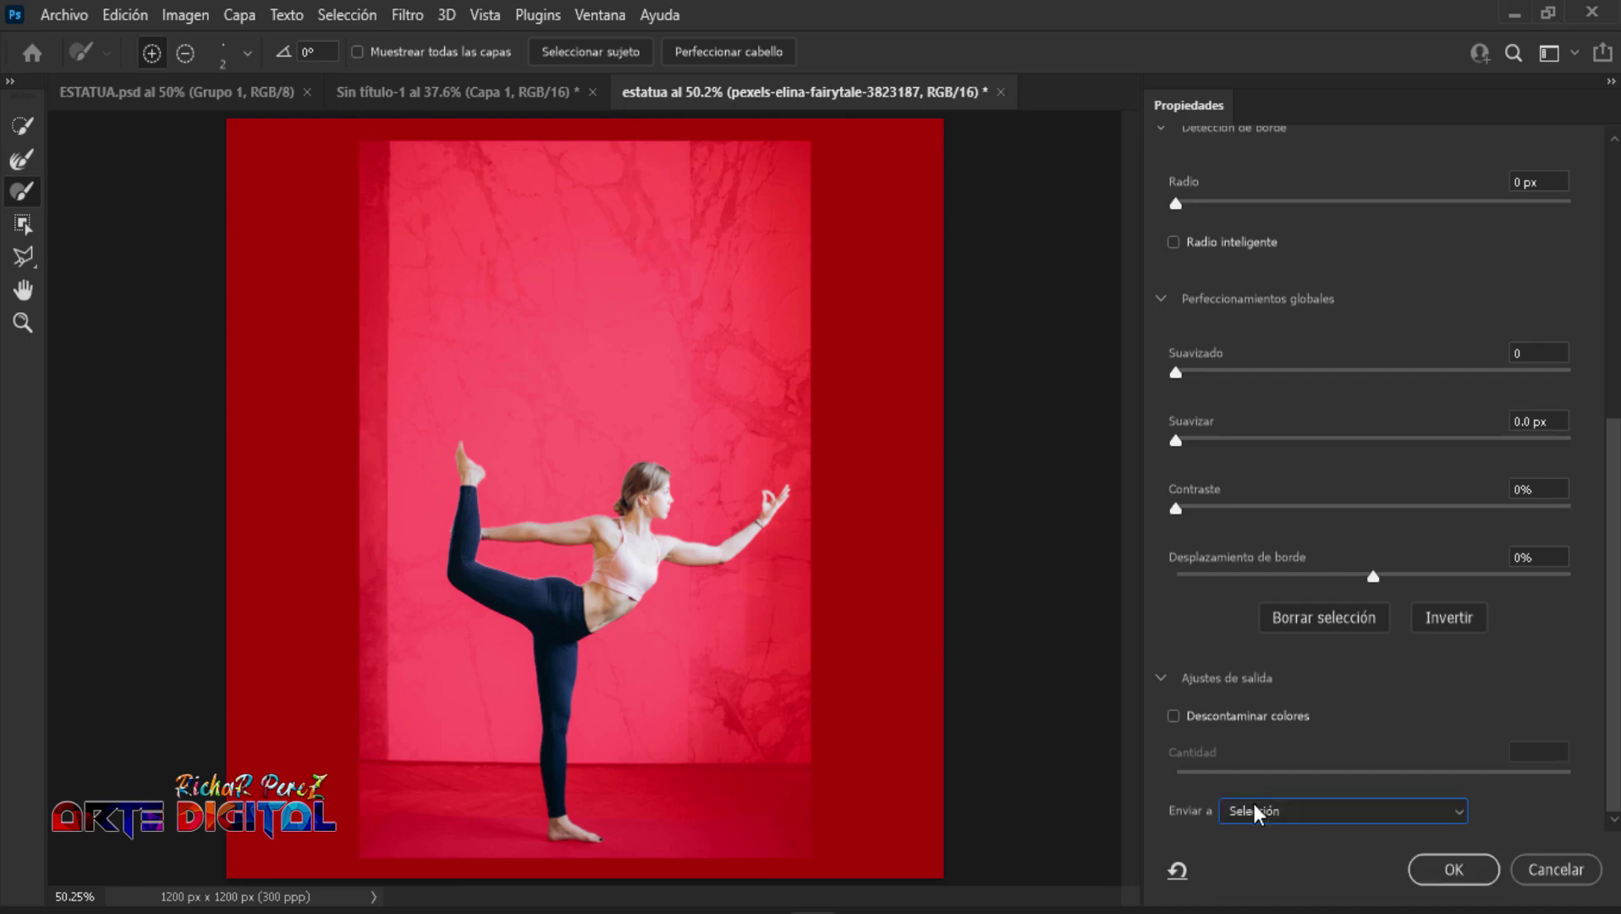
pyautogui.click(1454, 871)
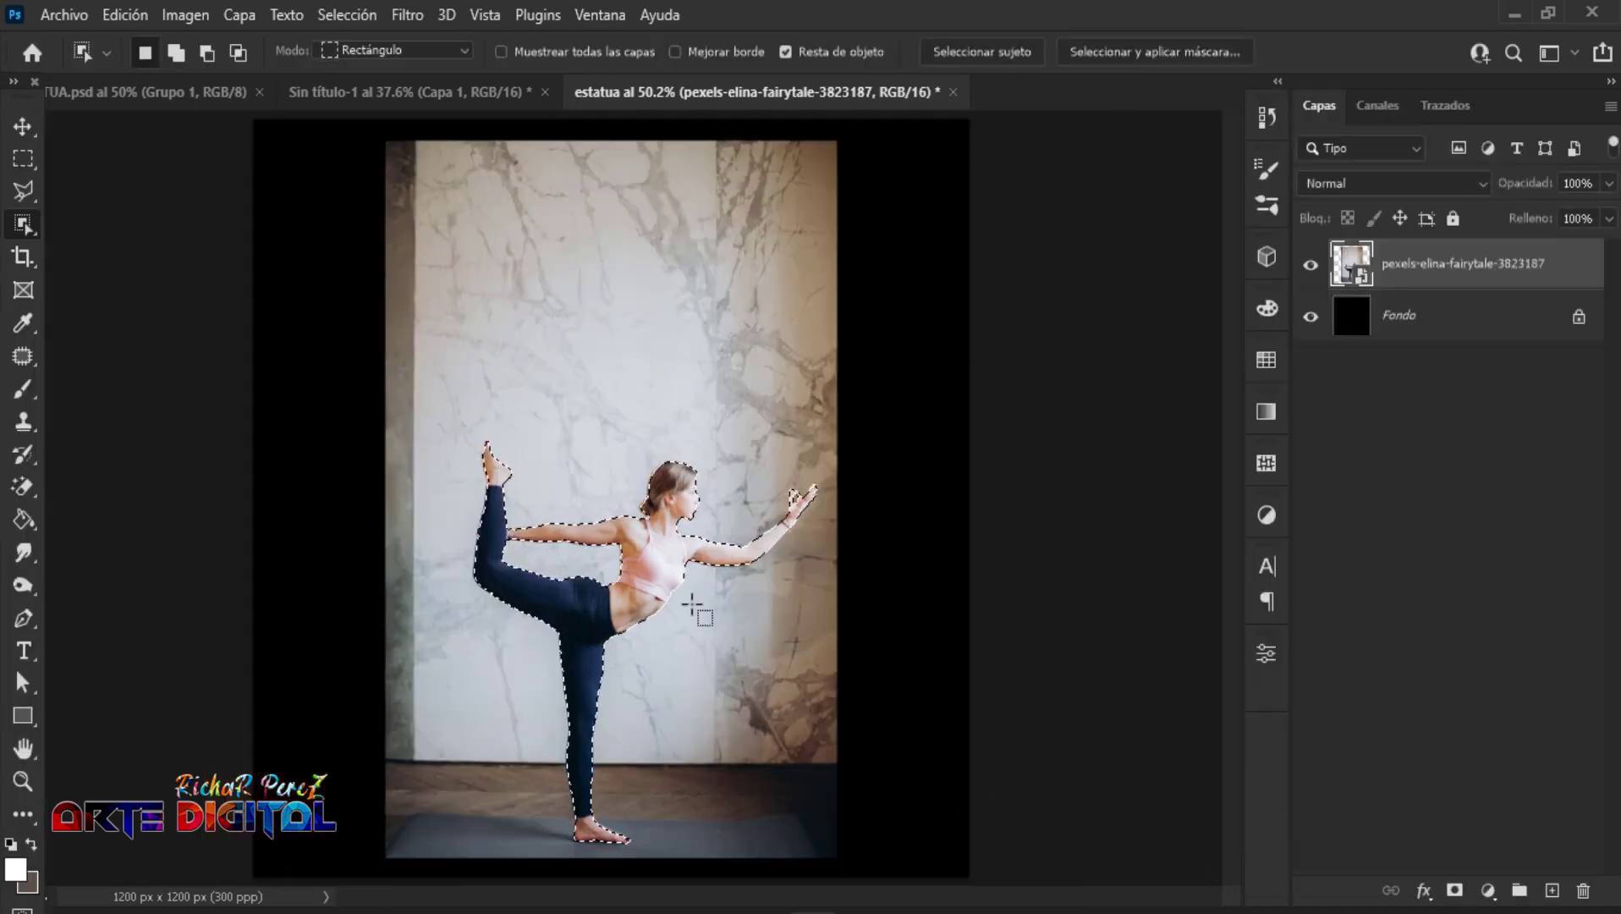
pyautogui.click(347, 15)
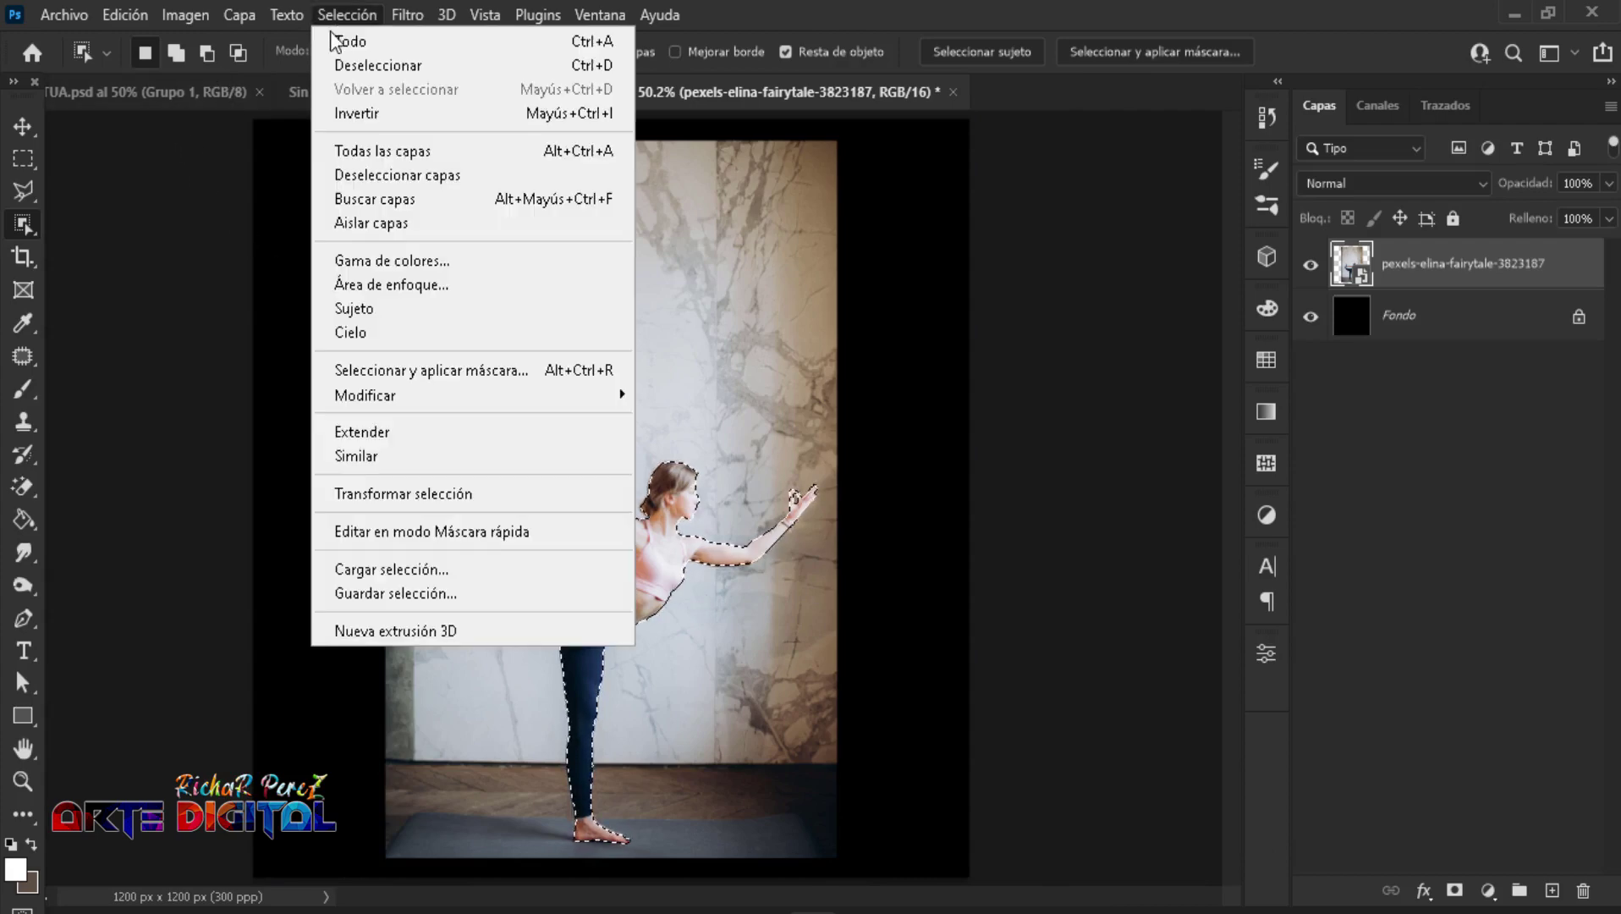
pyautogui.moveTo(365, 396)
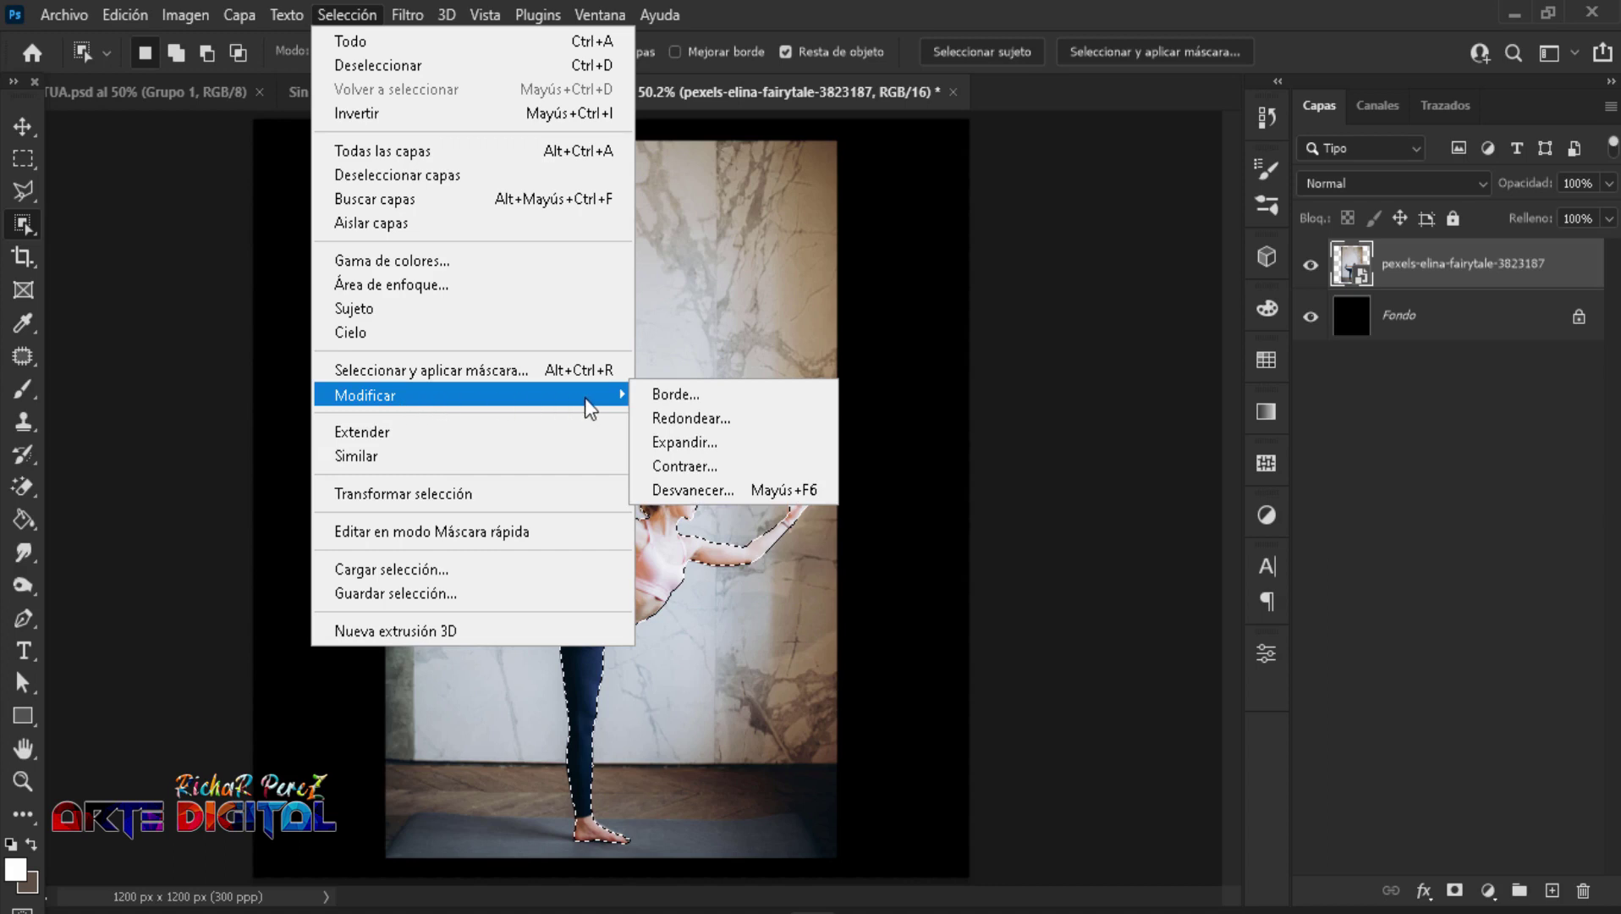
# Step: Contract the selection by 1 pixel and turn it into a layer mask
pyautogui.click(692, 468)
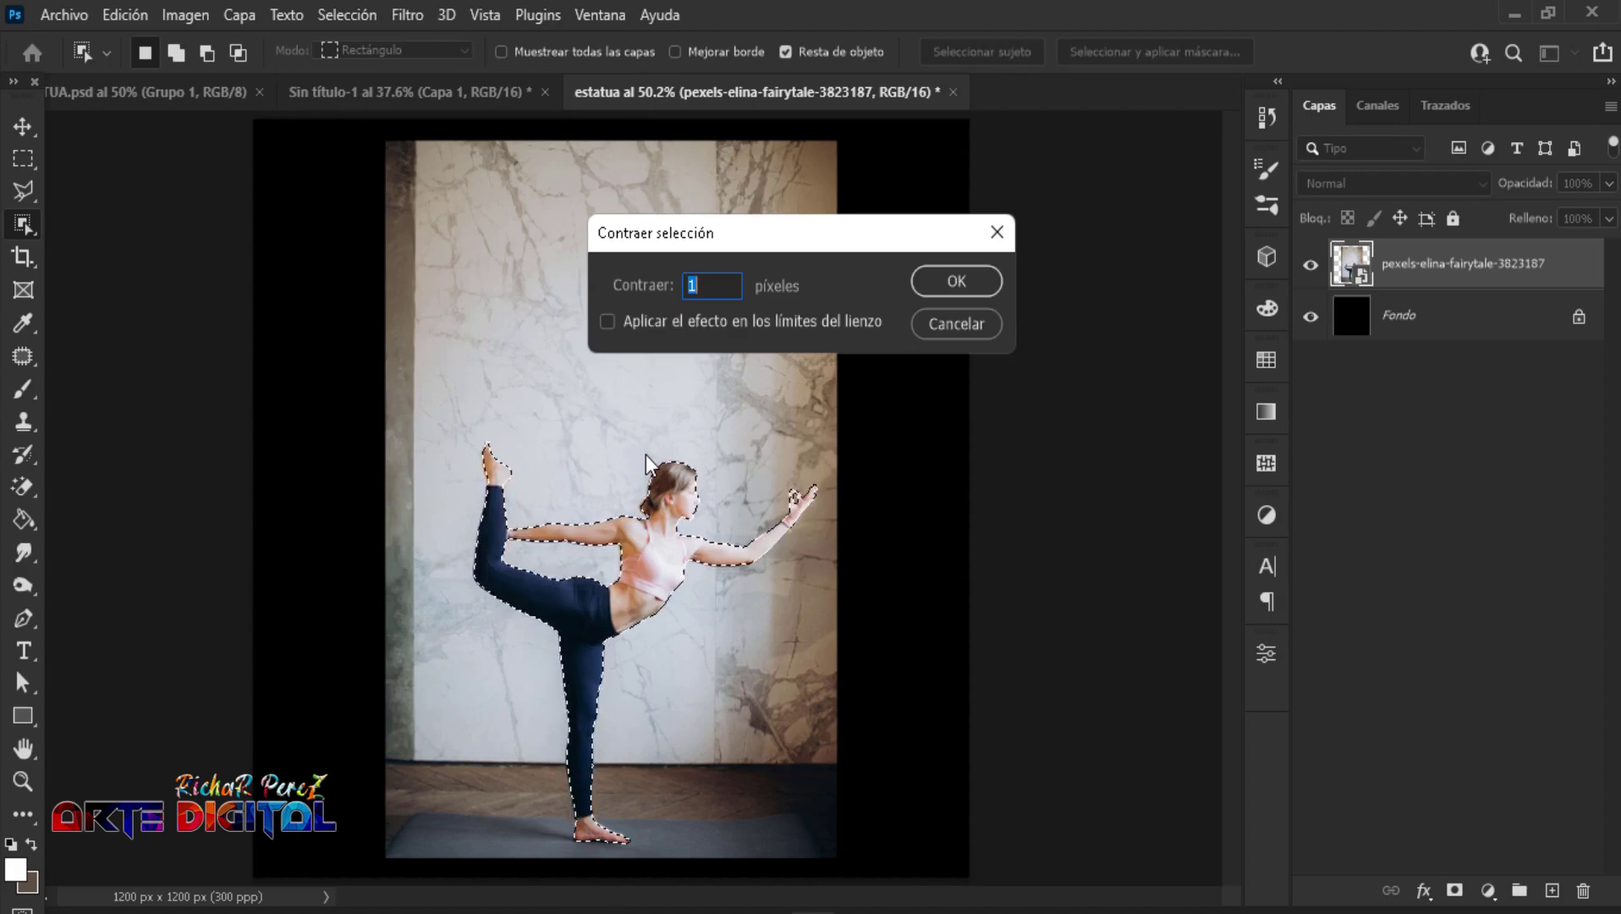
pyautogui.click(973, 286)
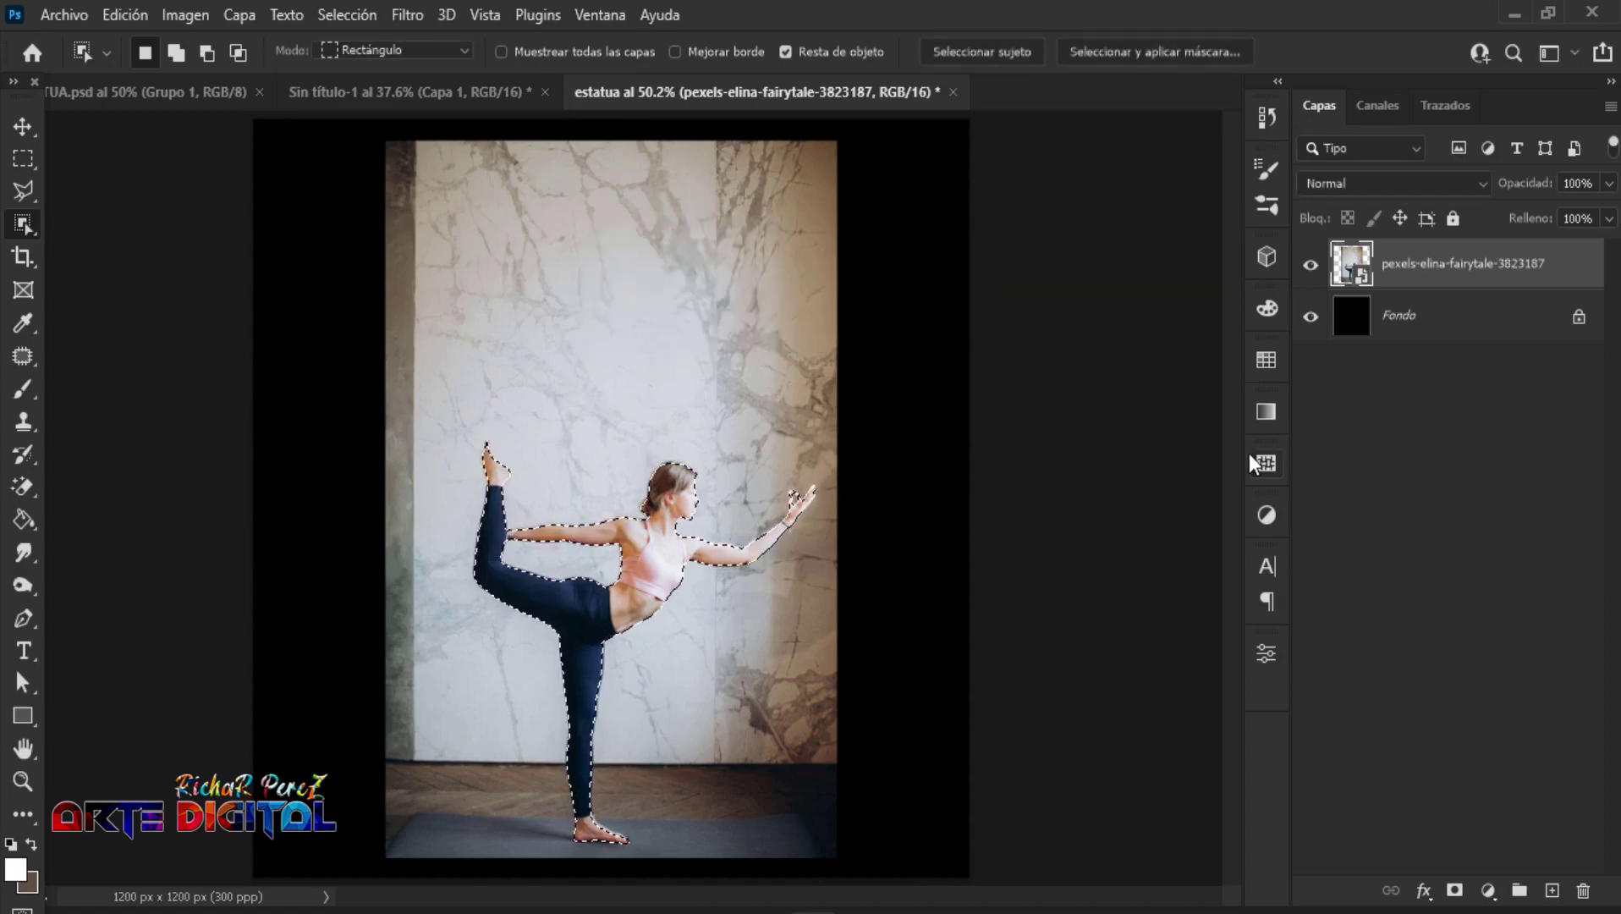
pyautogui.click(1454, 890)
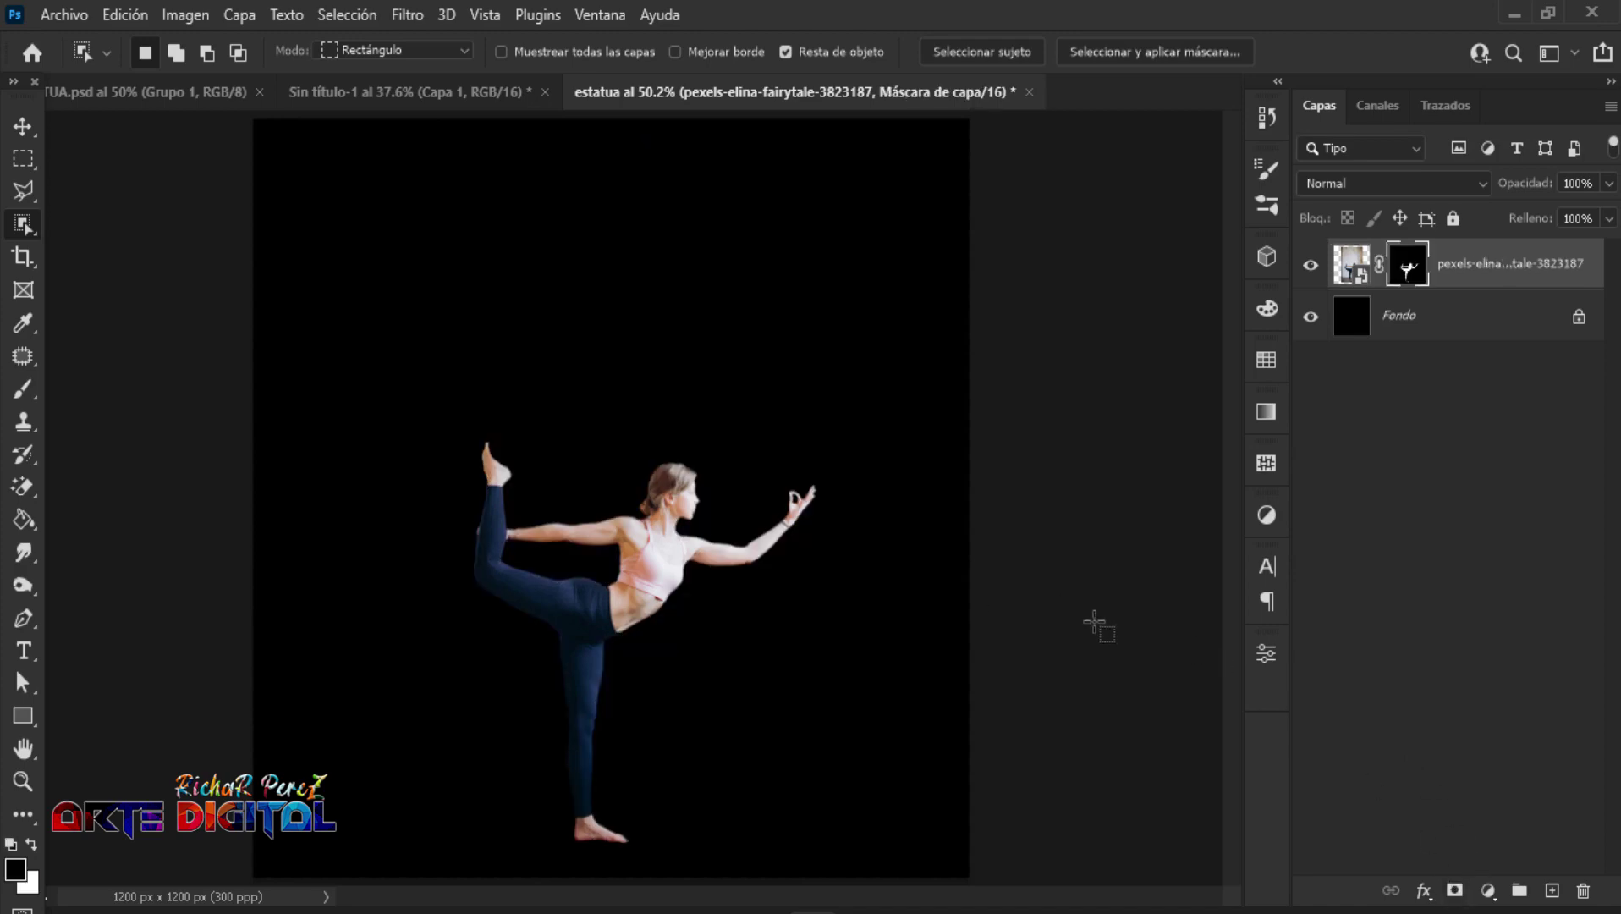
# Step: Rename the photo layer to mujer
pyautogui.doubleClick(1466, 264)
pyautogui.write('m')
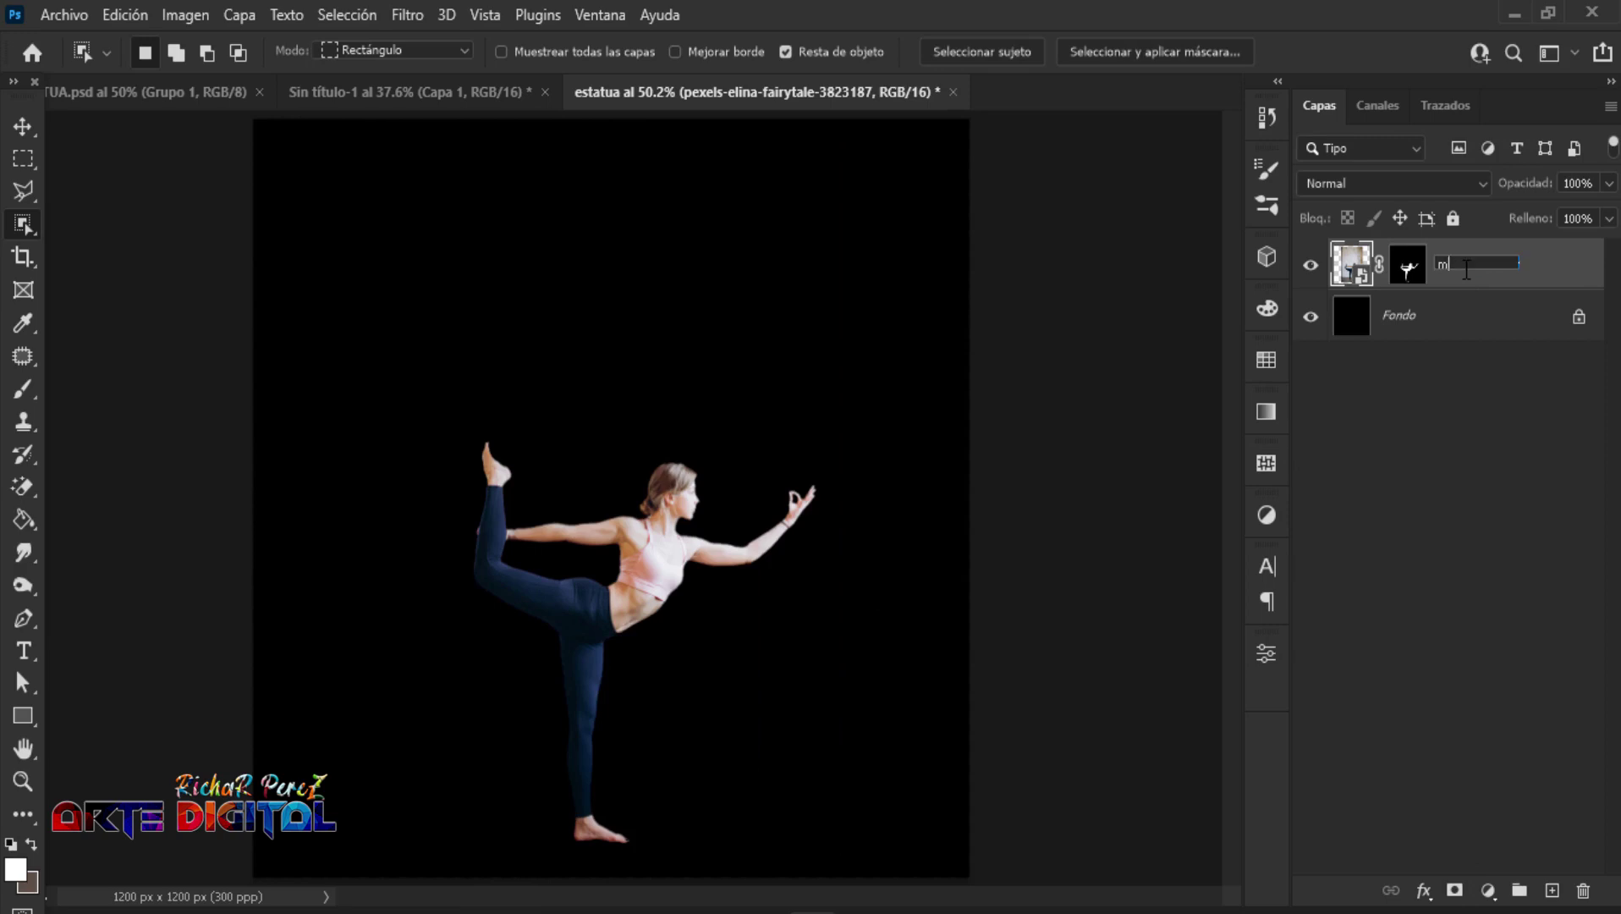
pyautogui.write('ujer')
pyautogui.press('Return')
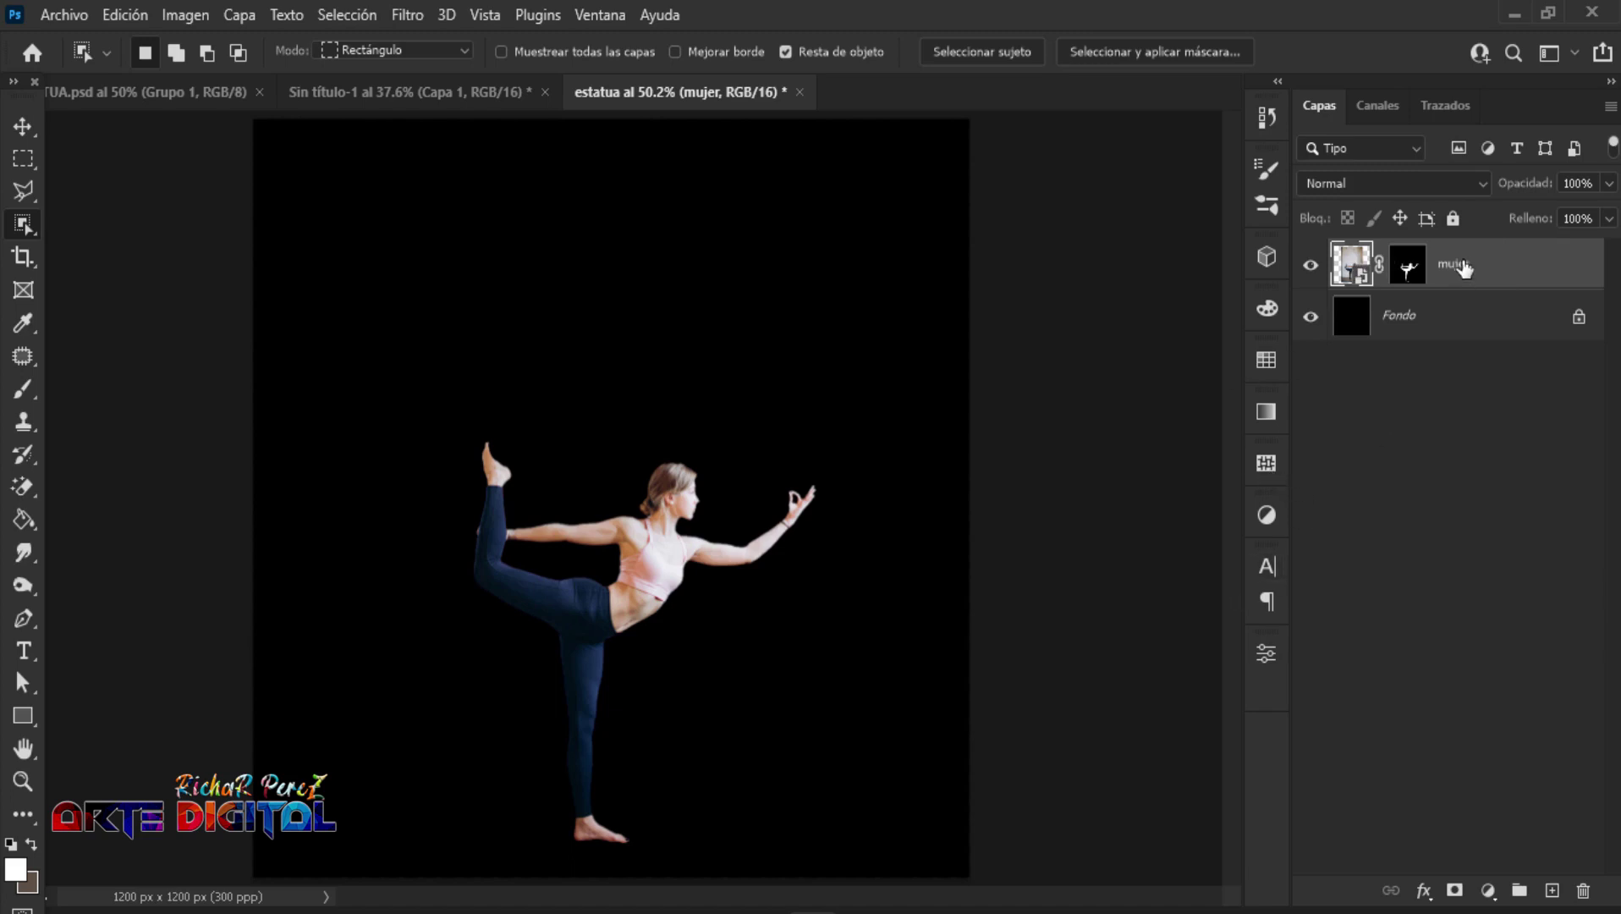
# Step: Add a Blanco y negro adjustment layer with Reds 118 and Yellows -4
pyautogui.click(1310, 264)
pyautogui.click(1489, 891)
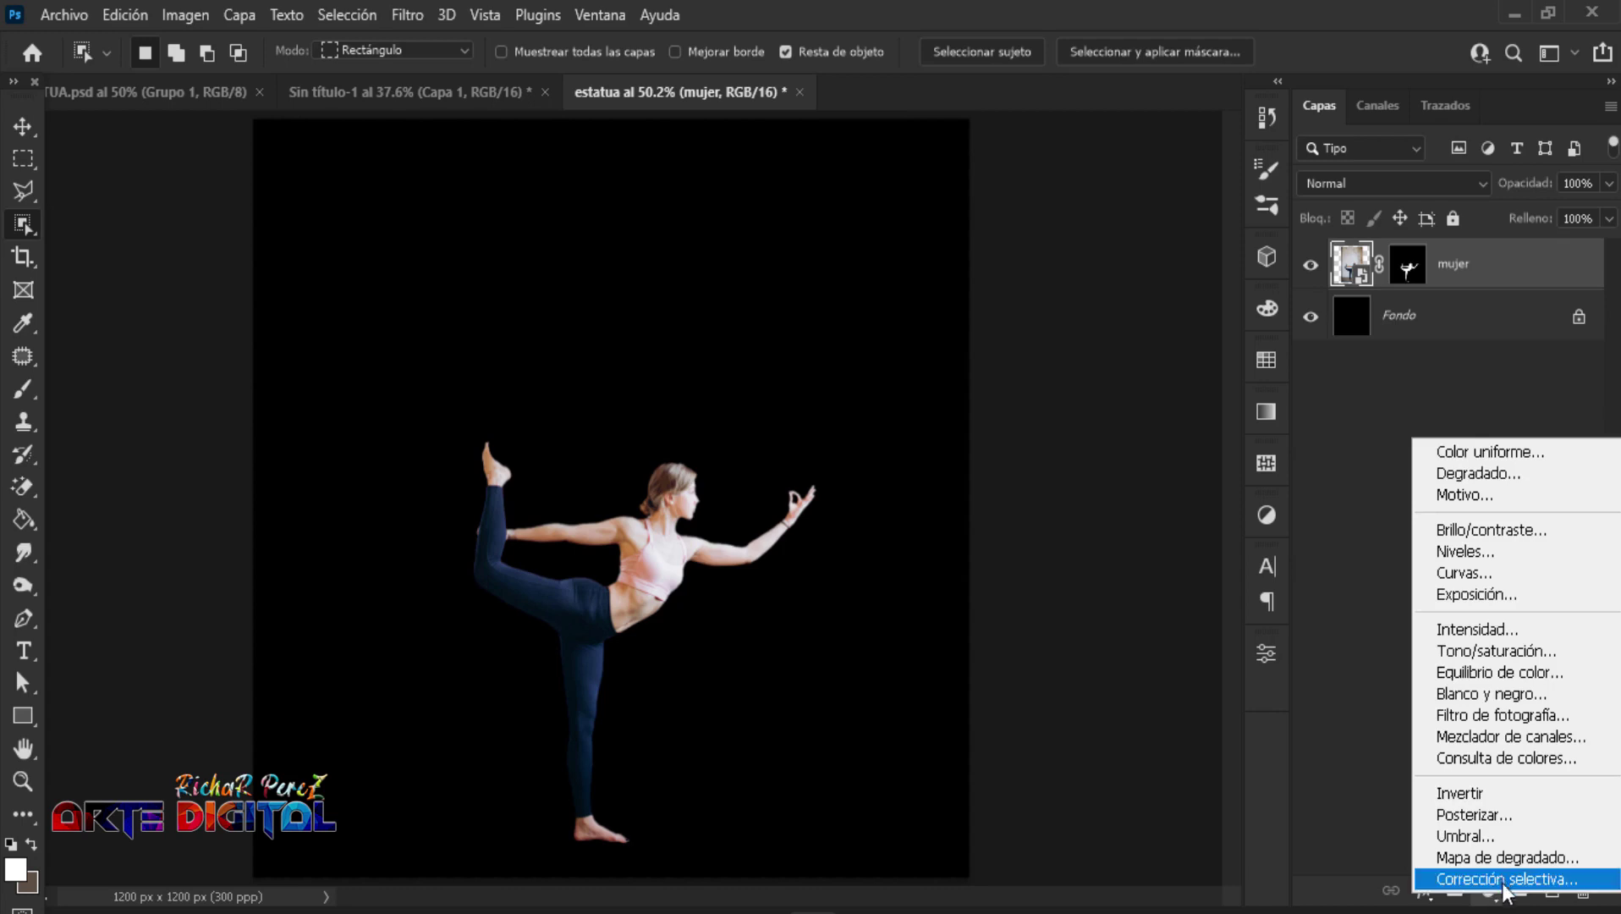
pyautogui.click(1472, 694)
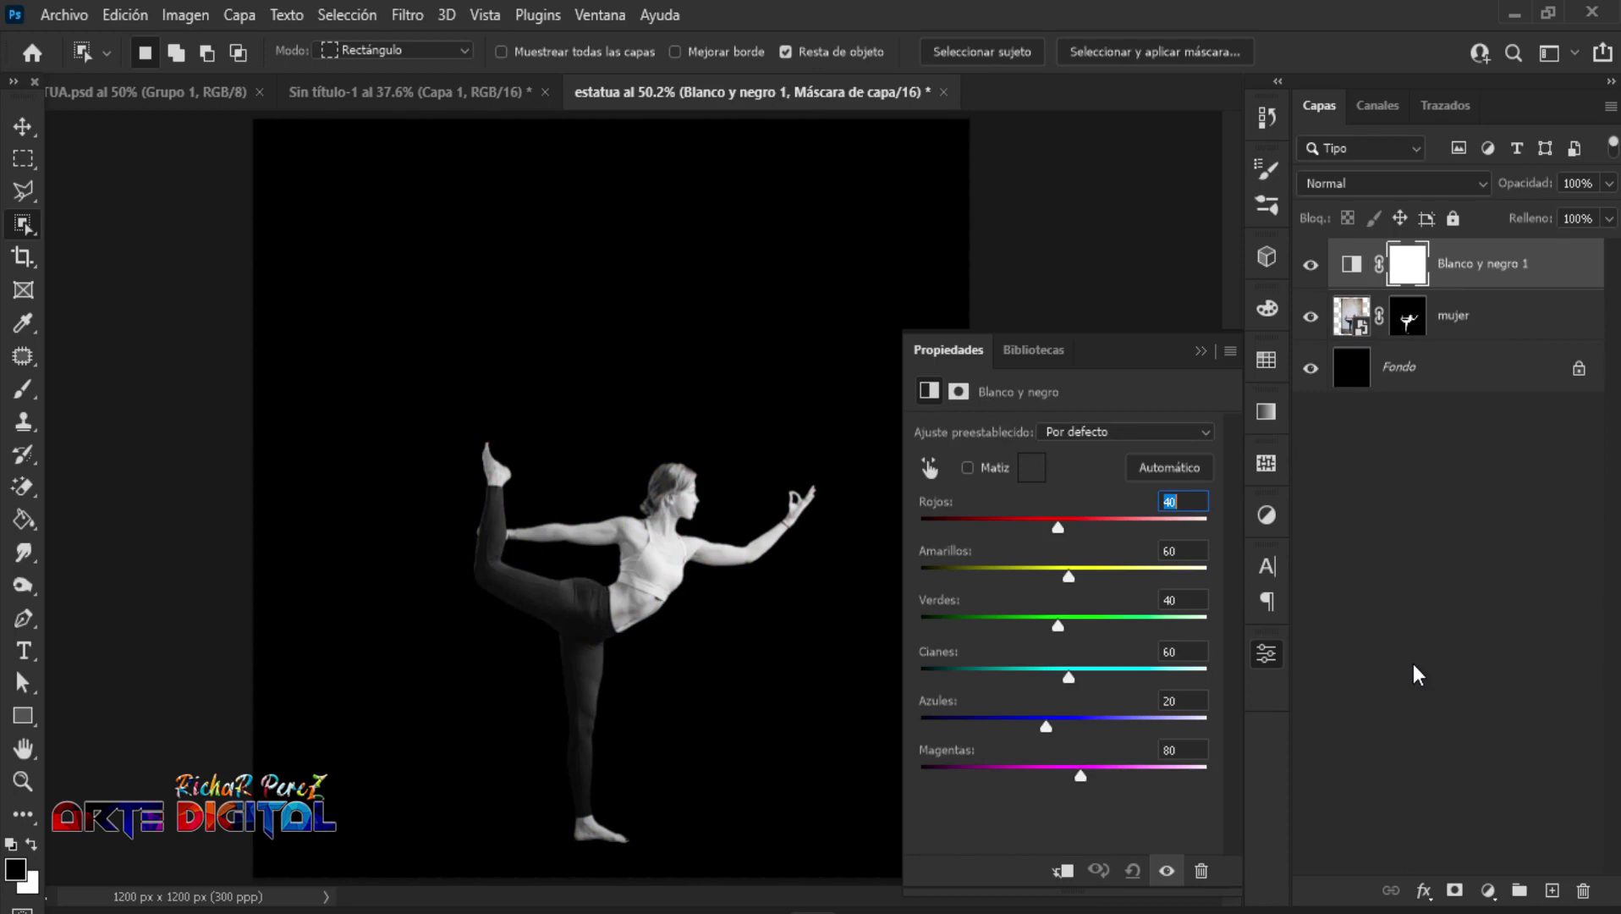
pyautogui.write('118')
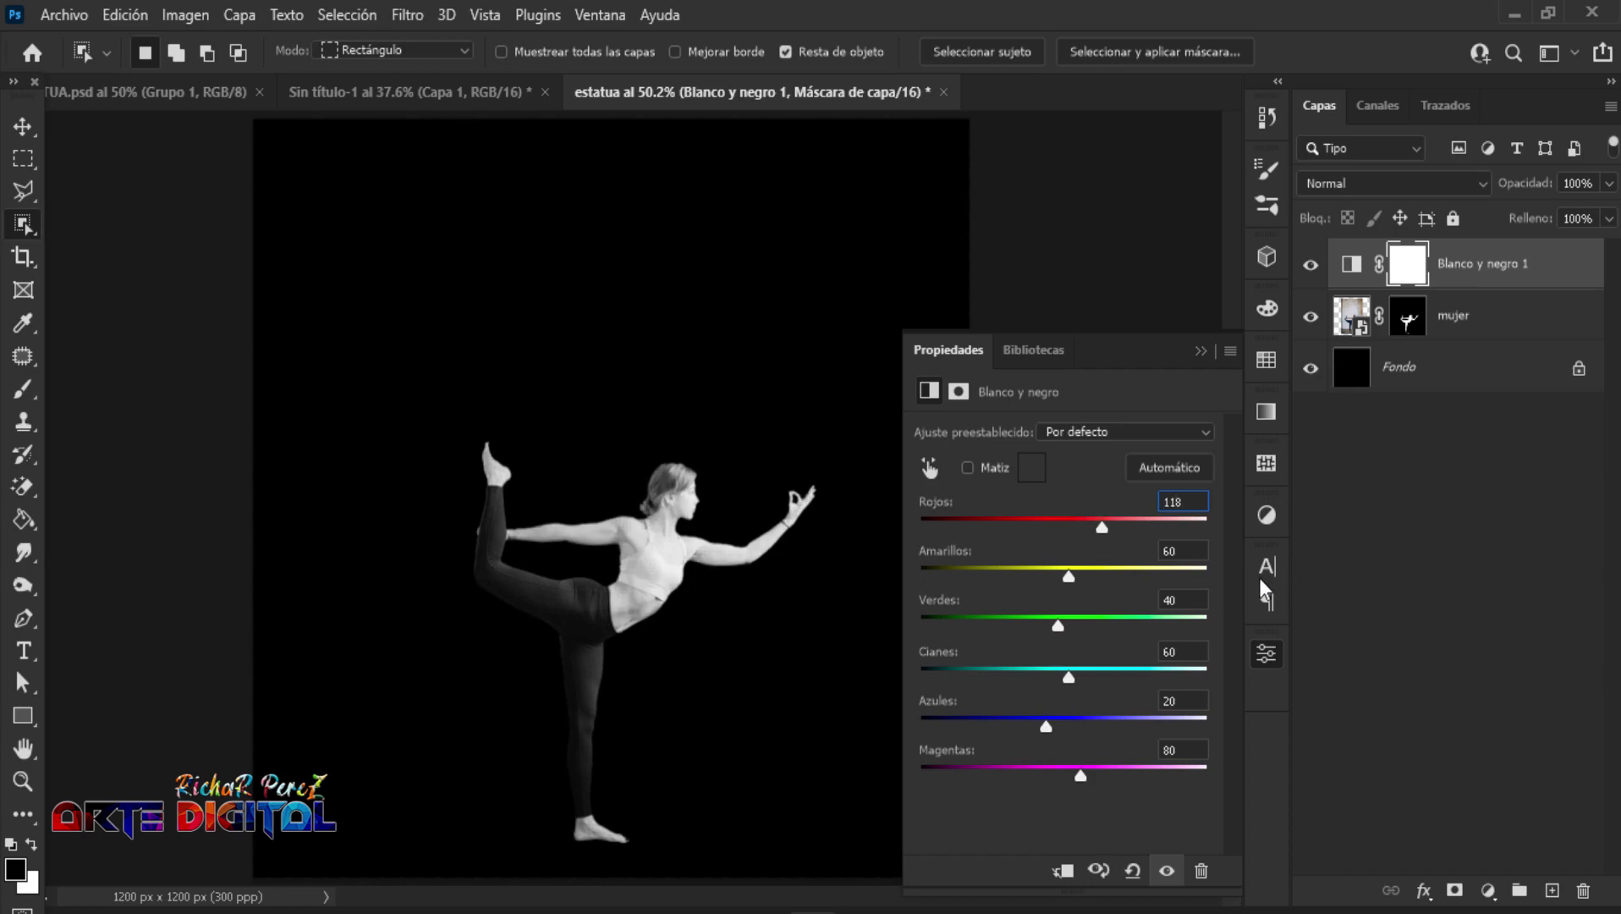
pyautogui.click(1189, 551)
pyautogui.moveTo(1189, 551); pyautogui.dragTo(1137, 554)
pyautogui.write('4')
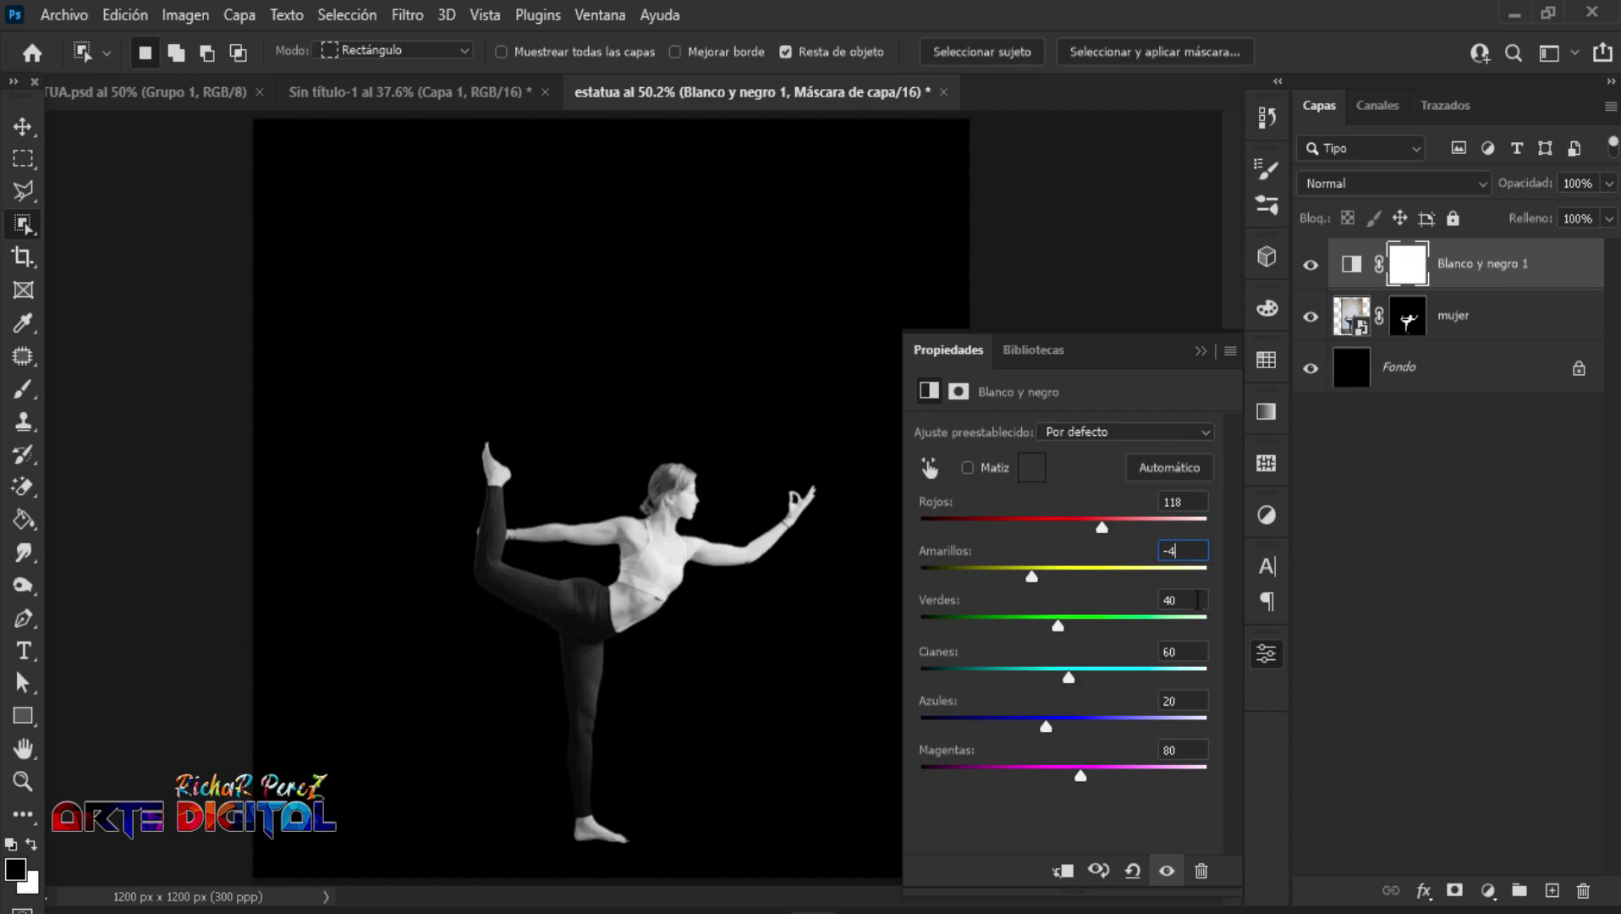
# Step: Set Greens 110, Cyans 115, Blues 144, Magentas 87 and clip the adjustment to mujer
pyautogui.press('Tab')
pyautogui.write('110')
pyautogui.press('Tab')
pyautogui.write('11')
pyautogui.write('5')
pyautogui.press('Tab')
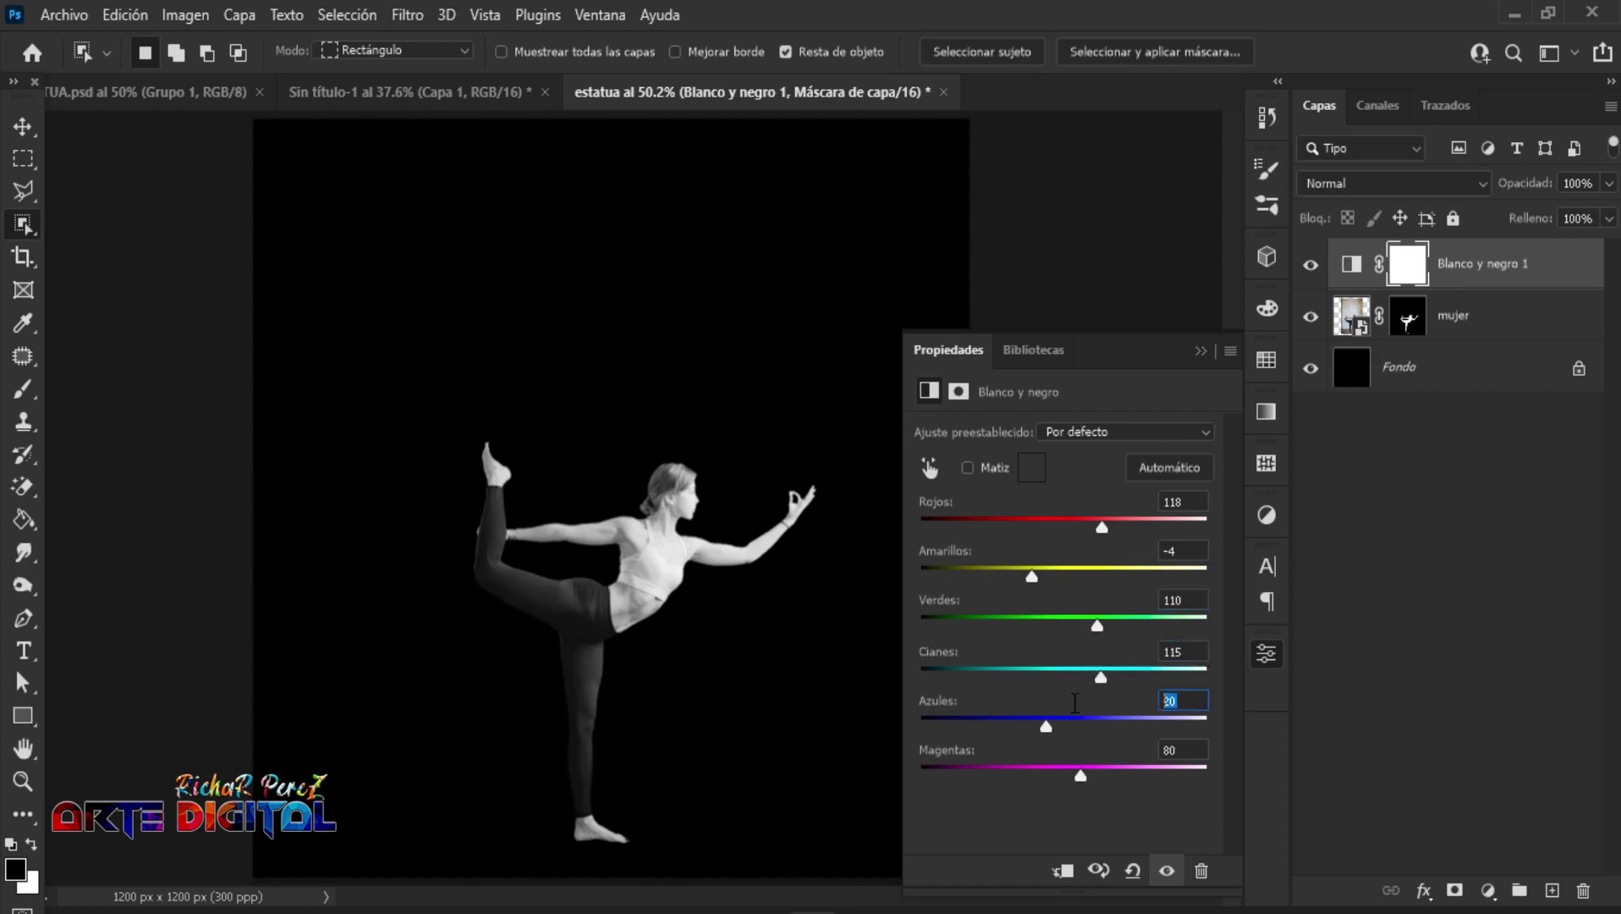
pyautogui.write('144')
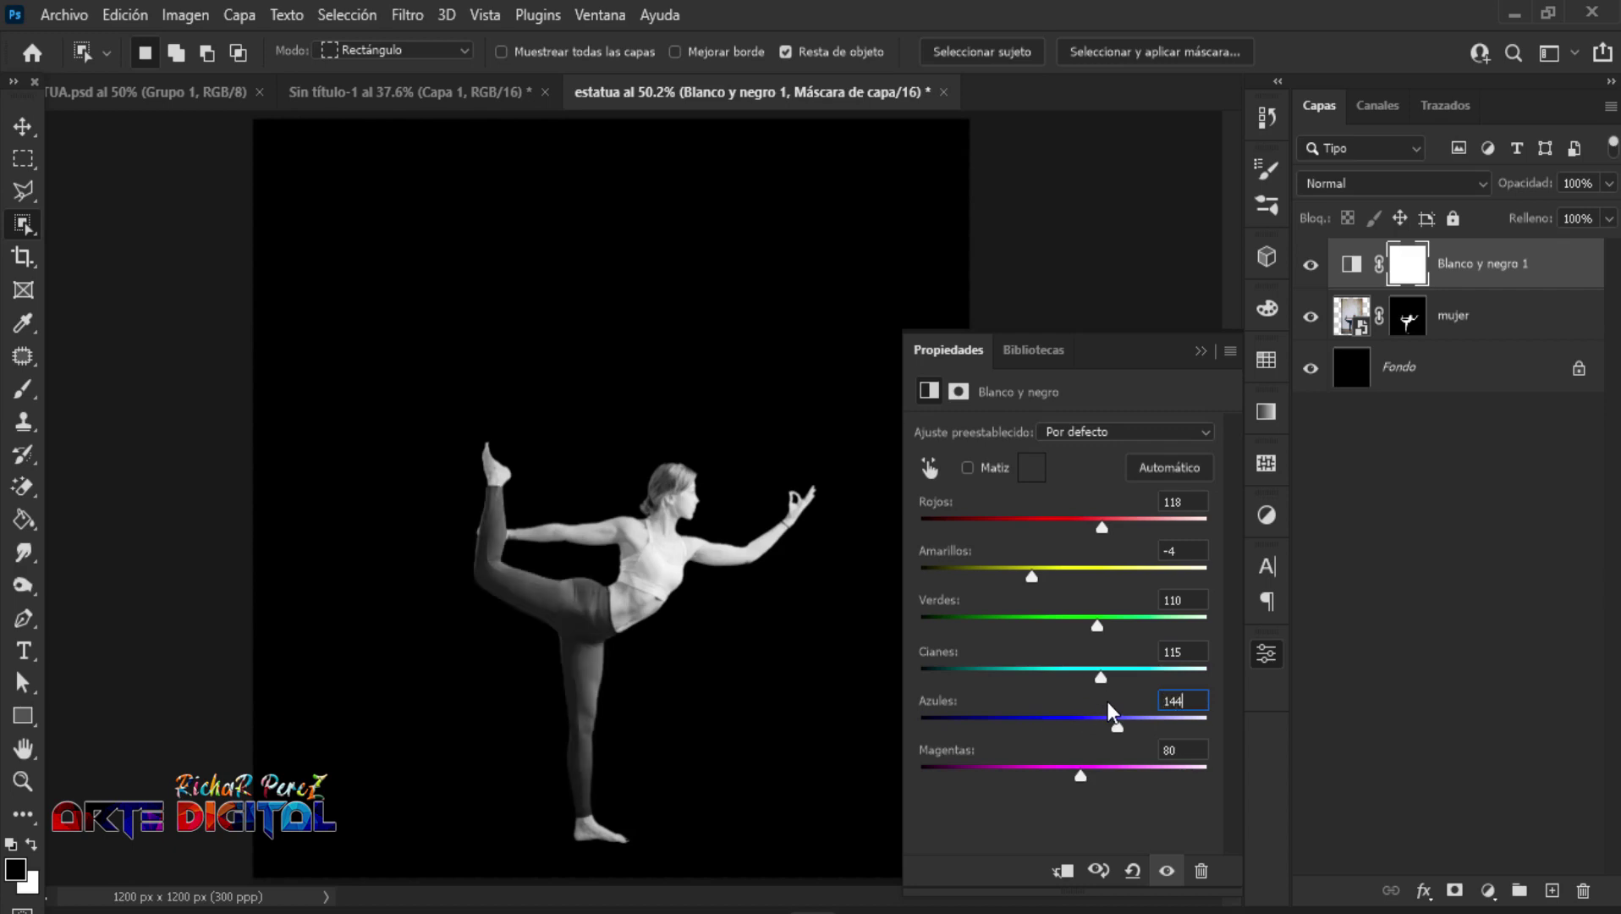
pyautogui.write('4')
pyautogui.press('BackSpace')
pyautogui.press('Tab')
pyautogui.write('87')
pyautogui.click(1064, 871)
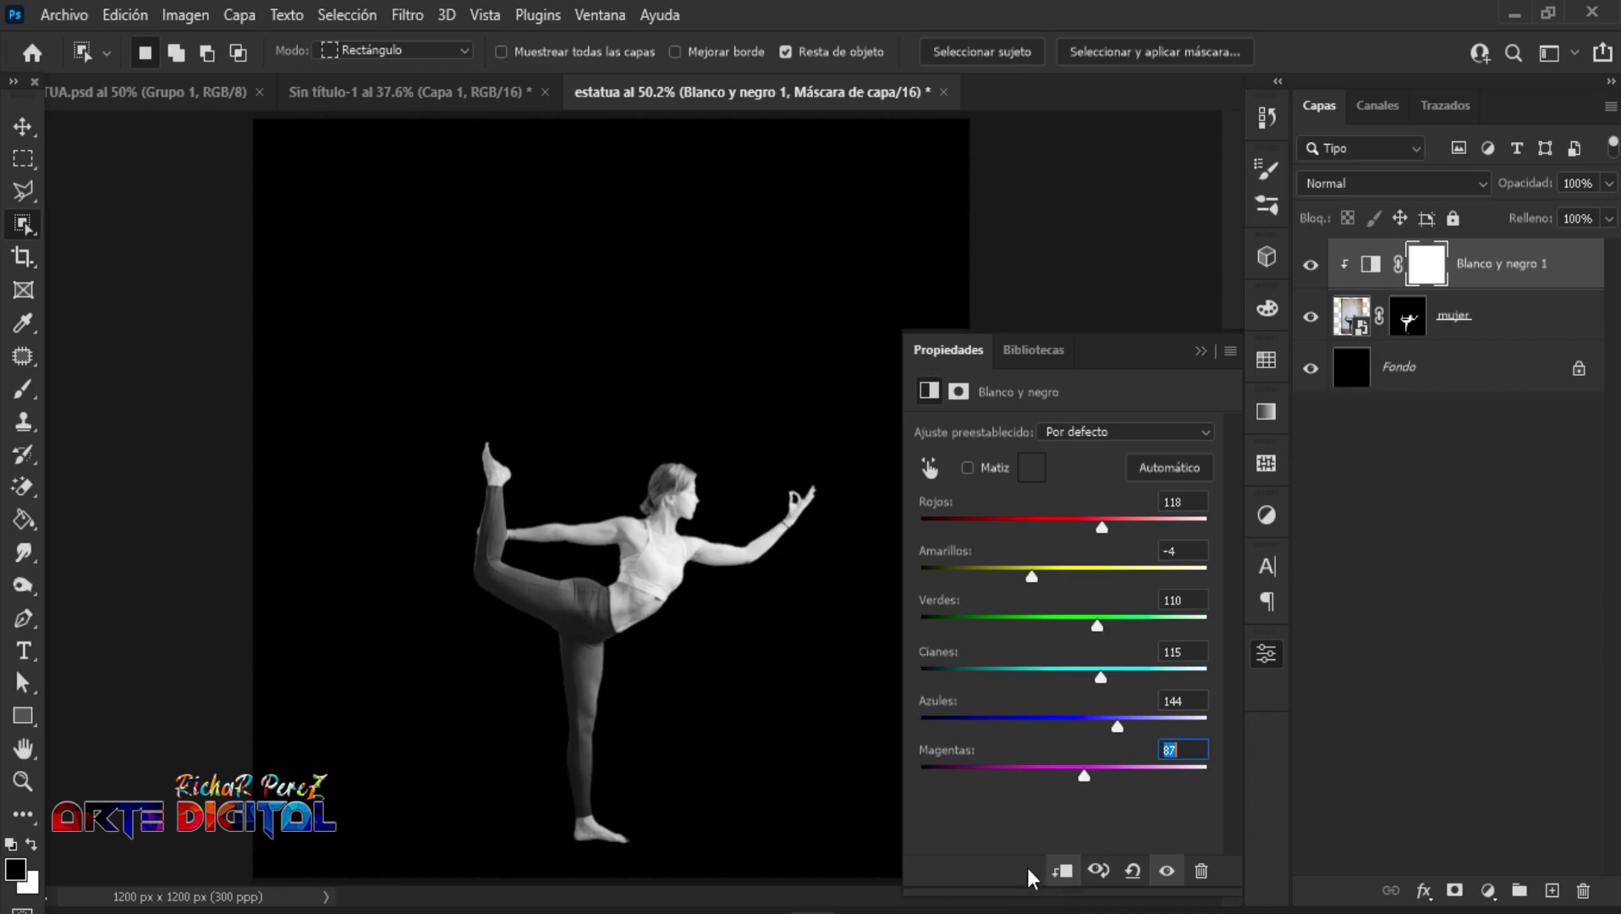
pyautogui.click(1195, 352)
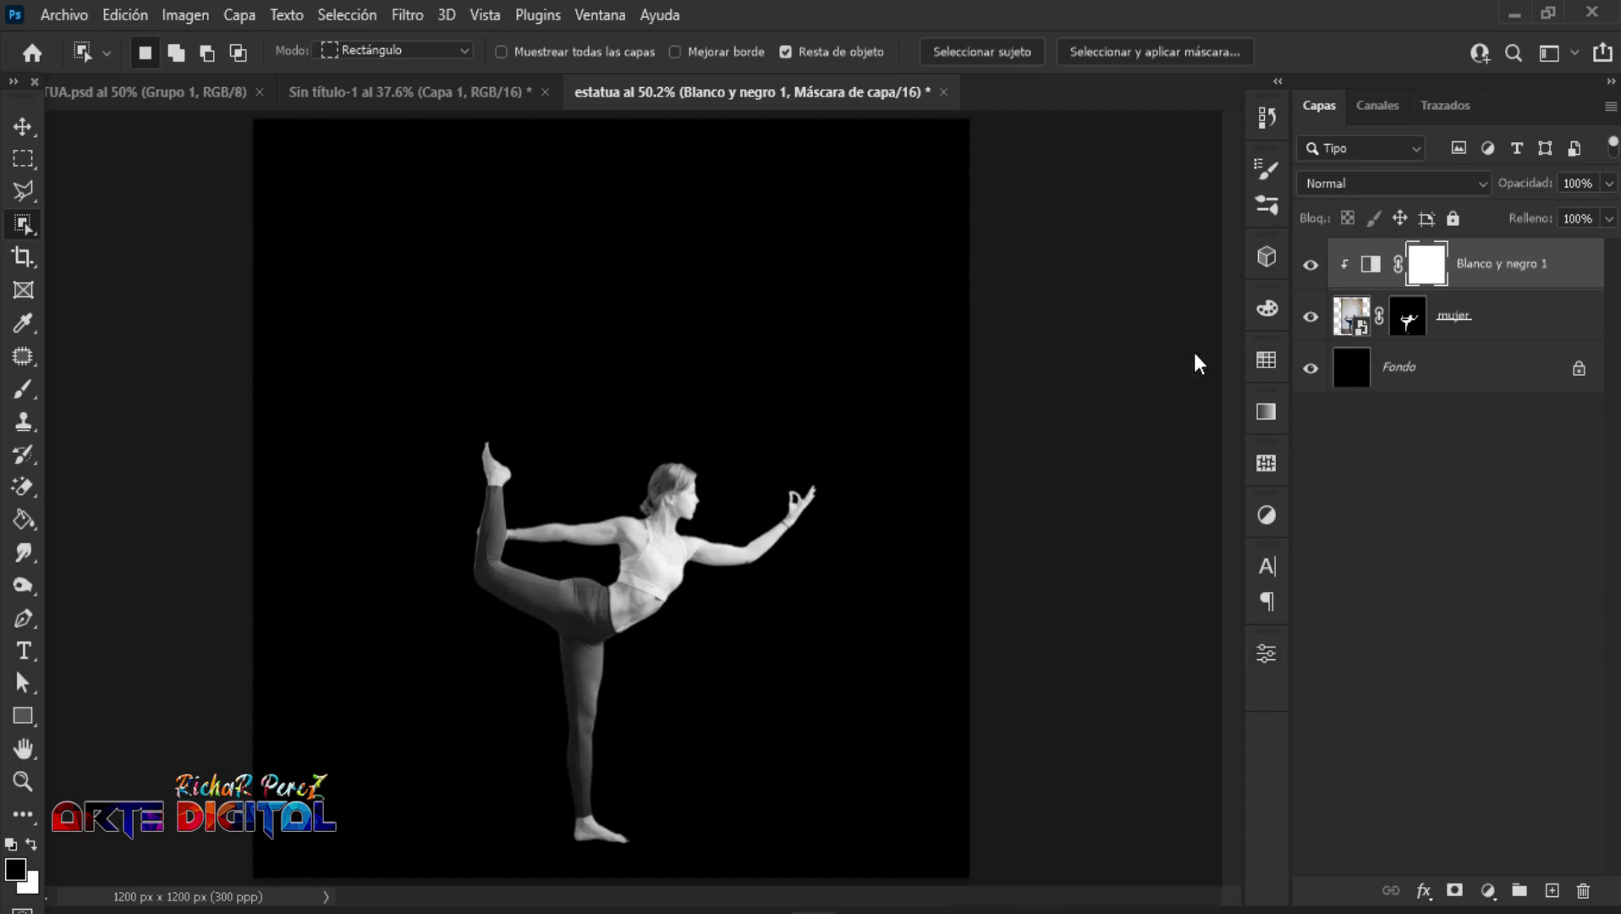
# Step: Add an Invertir adjustment layer clipped to the mujer figure and its black-and-white layer
pyautogui.click(1496, 336)
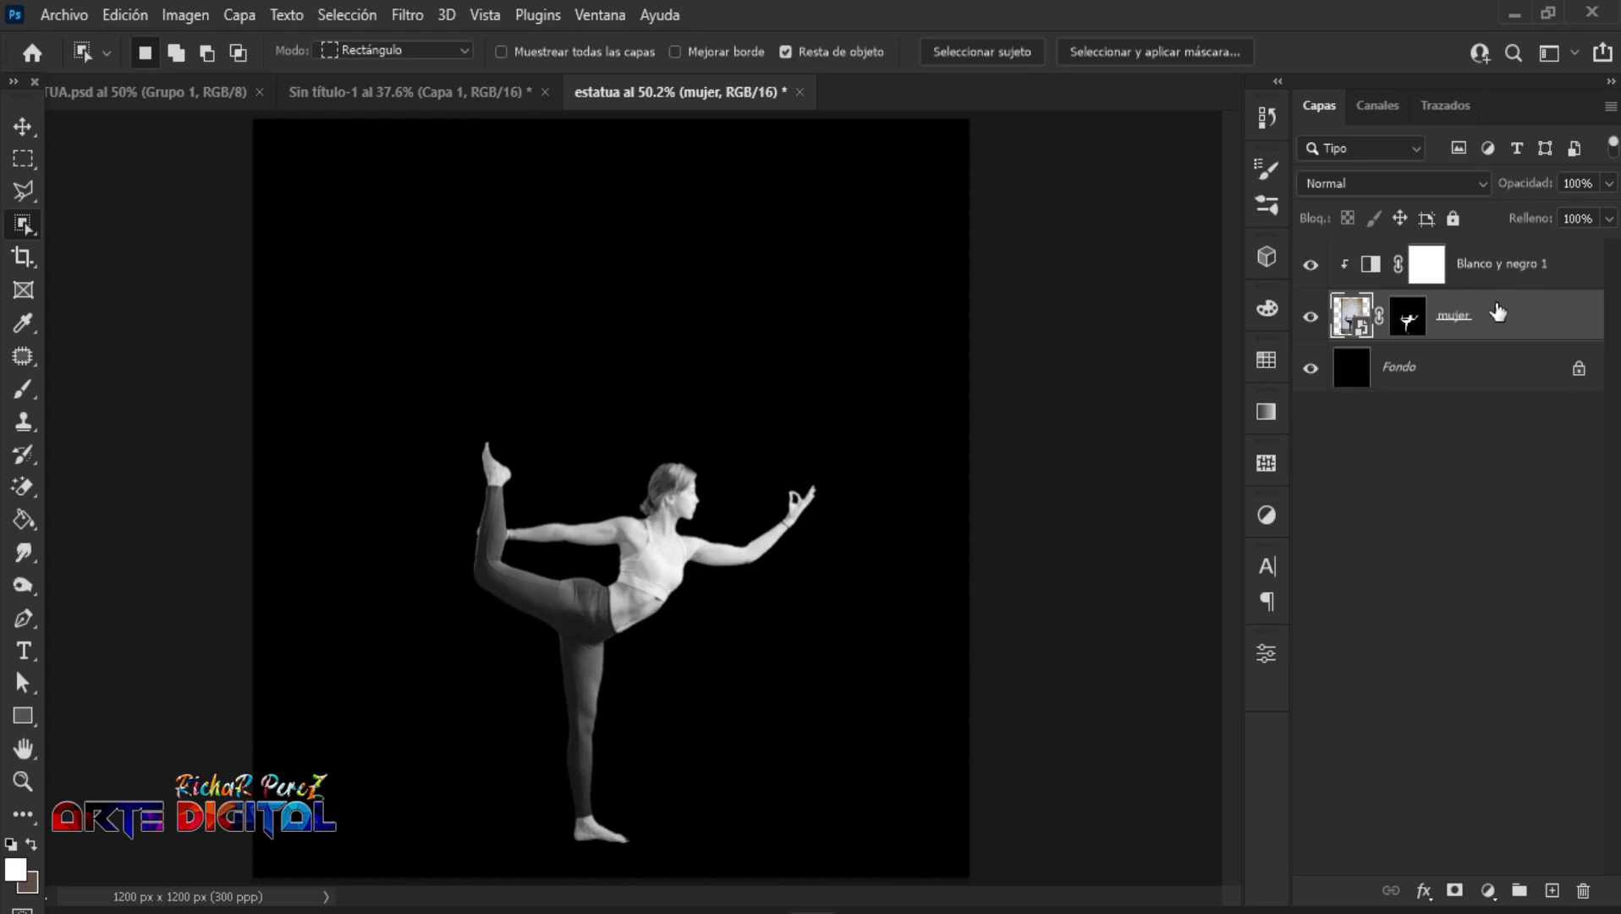
pyautogui.keyDown('ctrl'); pyautogui.click(1491, 275); pyautogui.keyUp('ctrl')
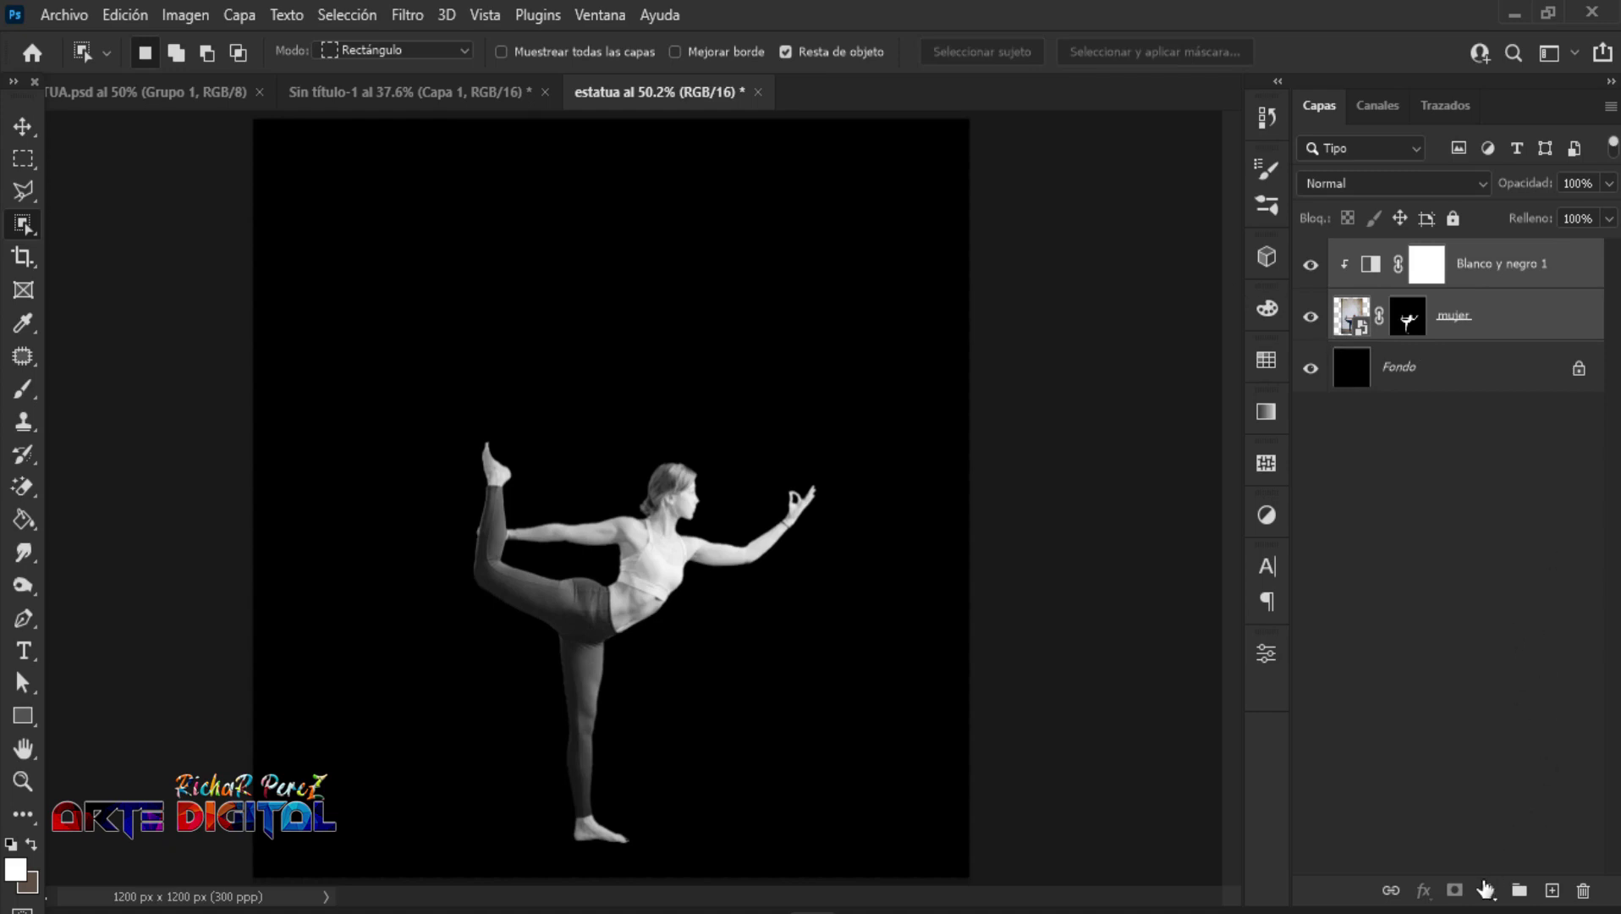
pyautogui.click(1486, 889)
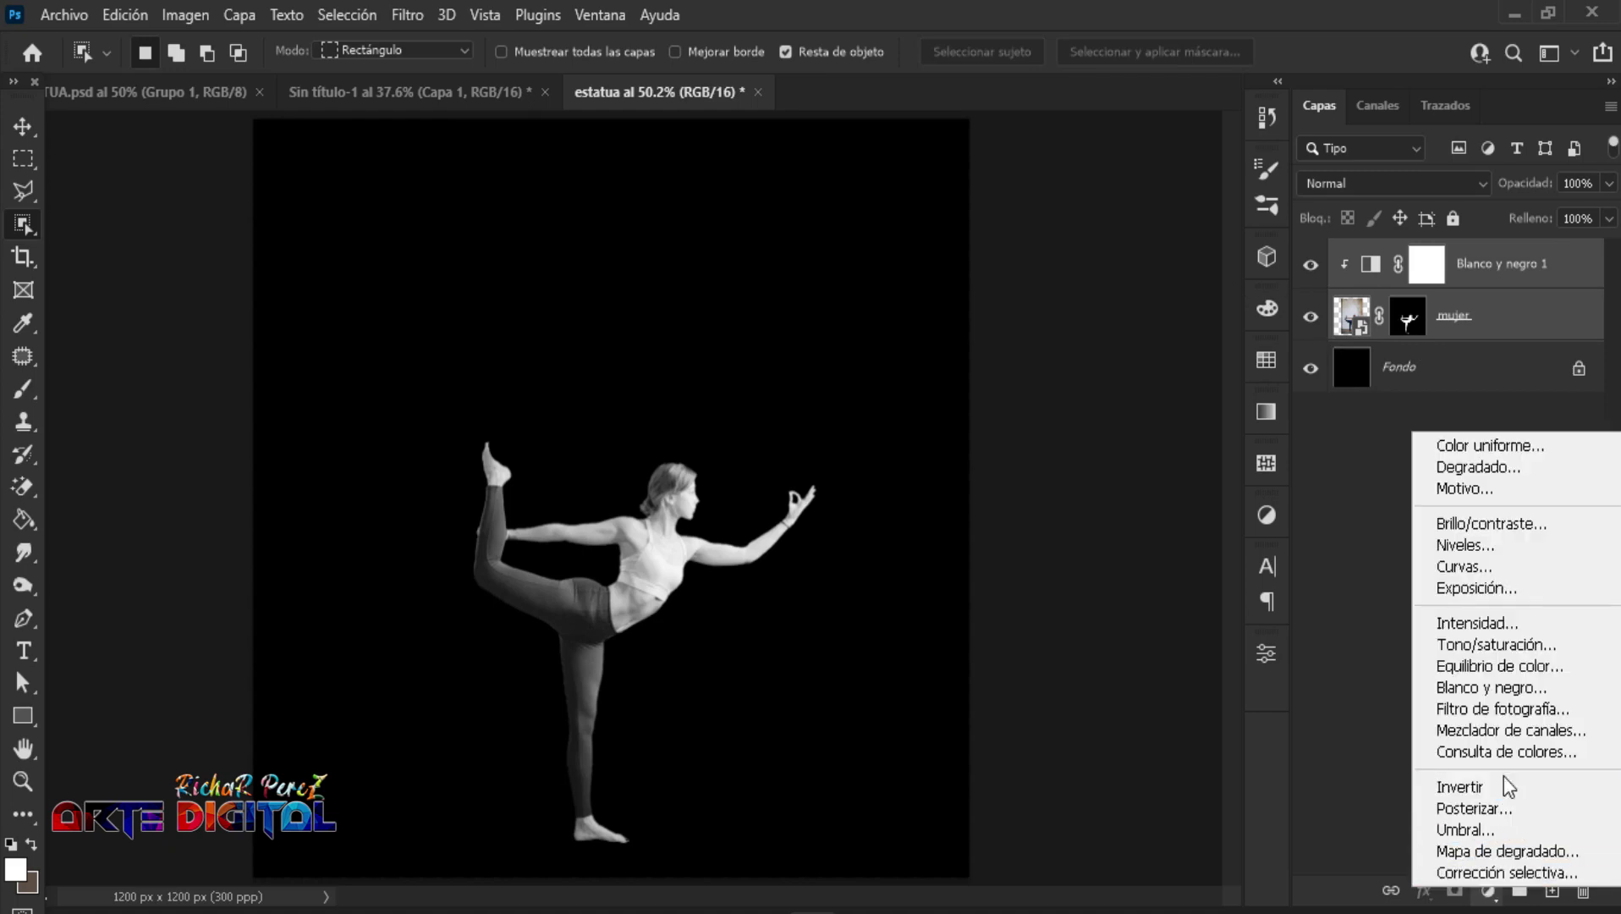
pyautogui.click(1507, 790)
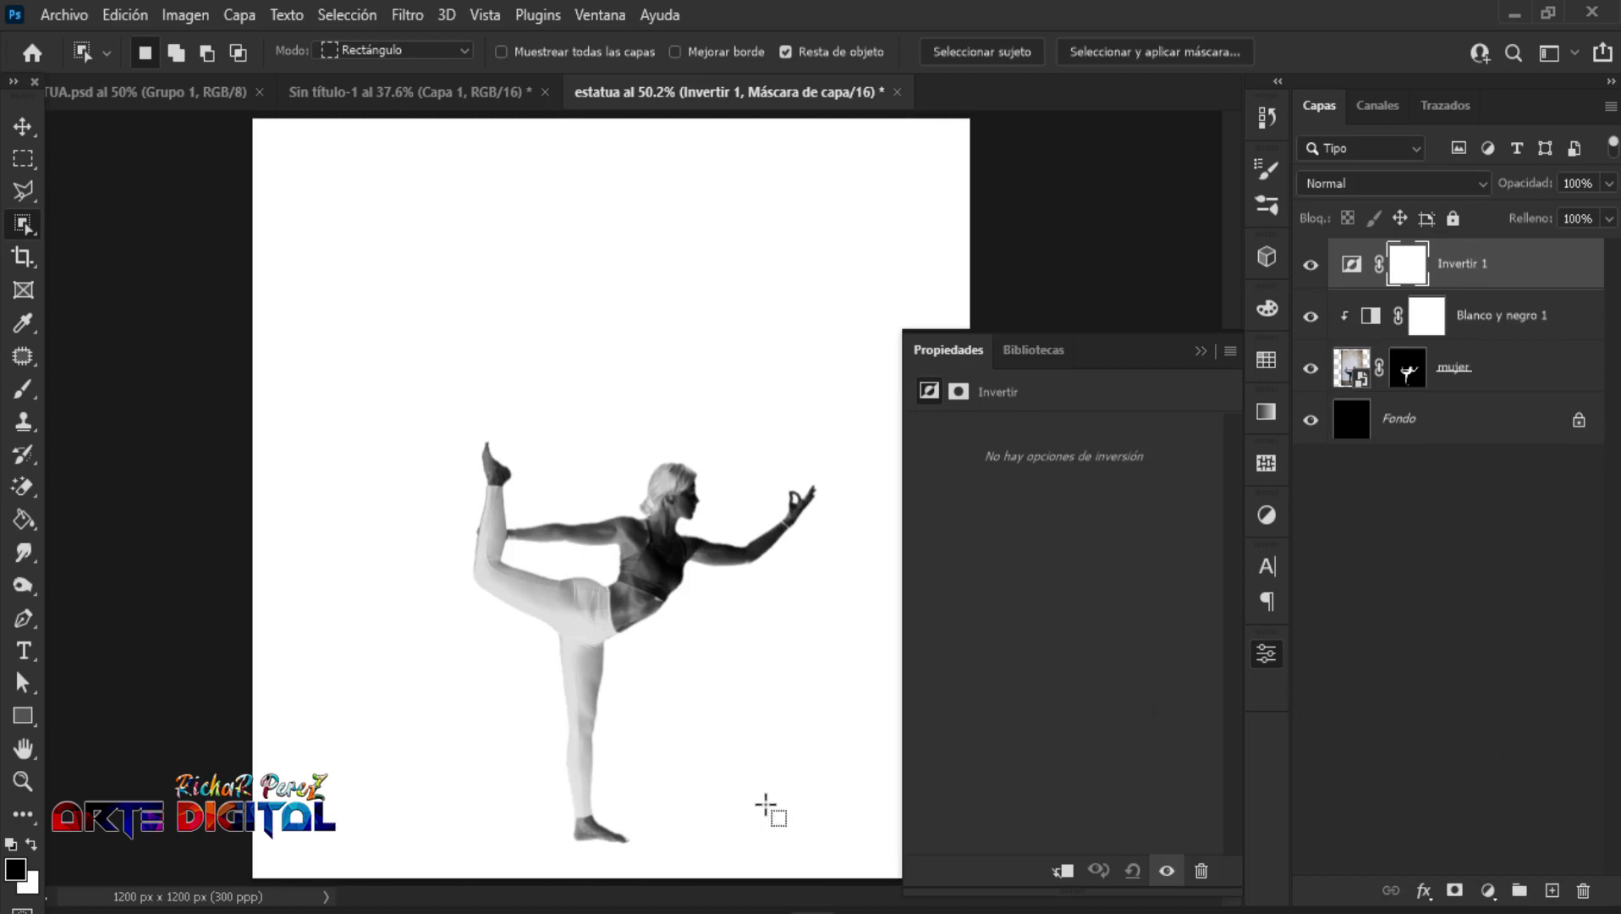
pyautogui.click(1060, 876)
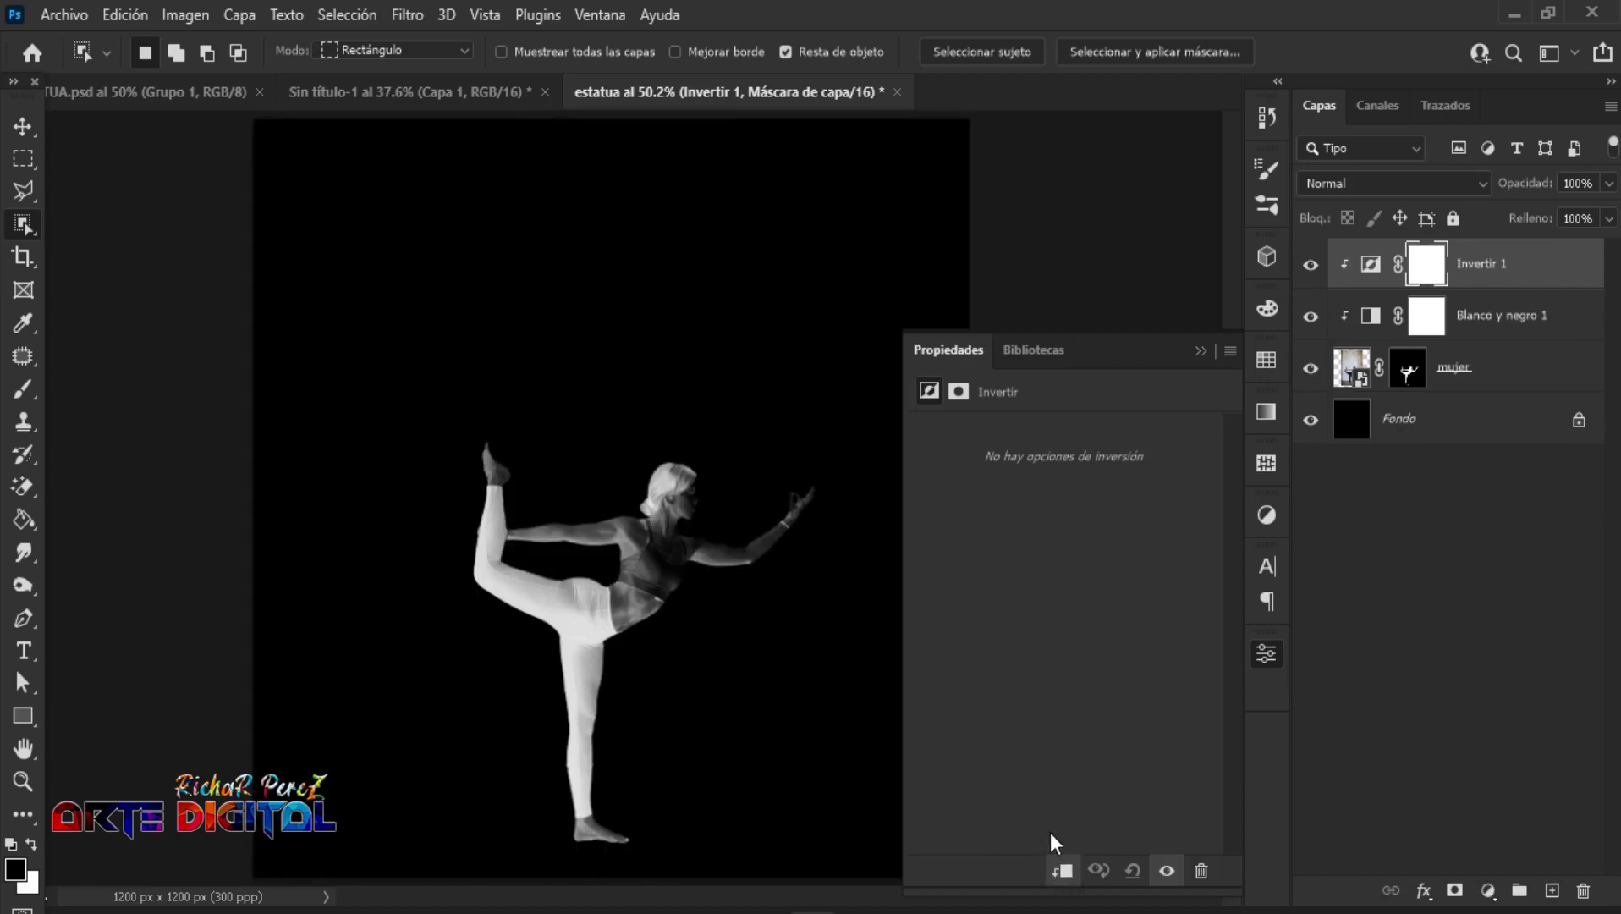
# Step: Set Invertir 1 to Diferencia blending and add a clipped duplicate, Invertir 1 copia
pyautogui.click(1200, 350)
pyautogui.click(1378, 185)
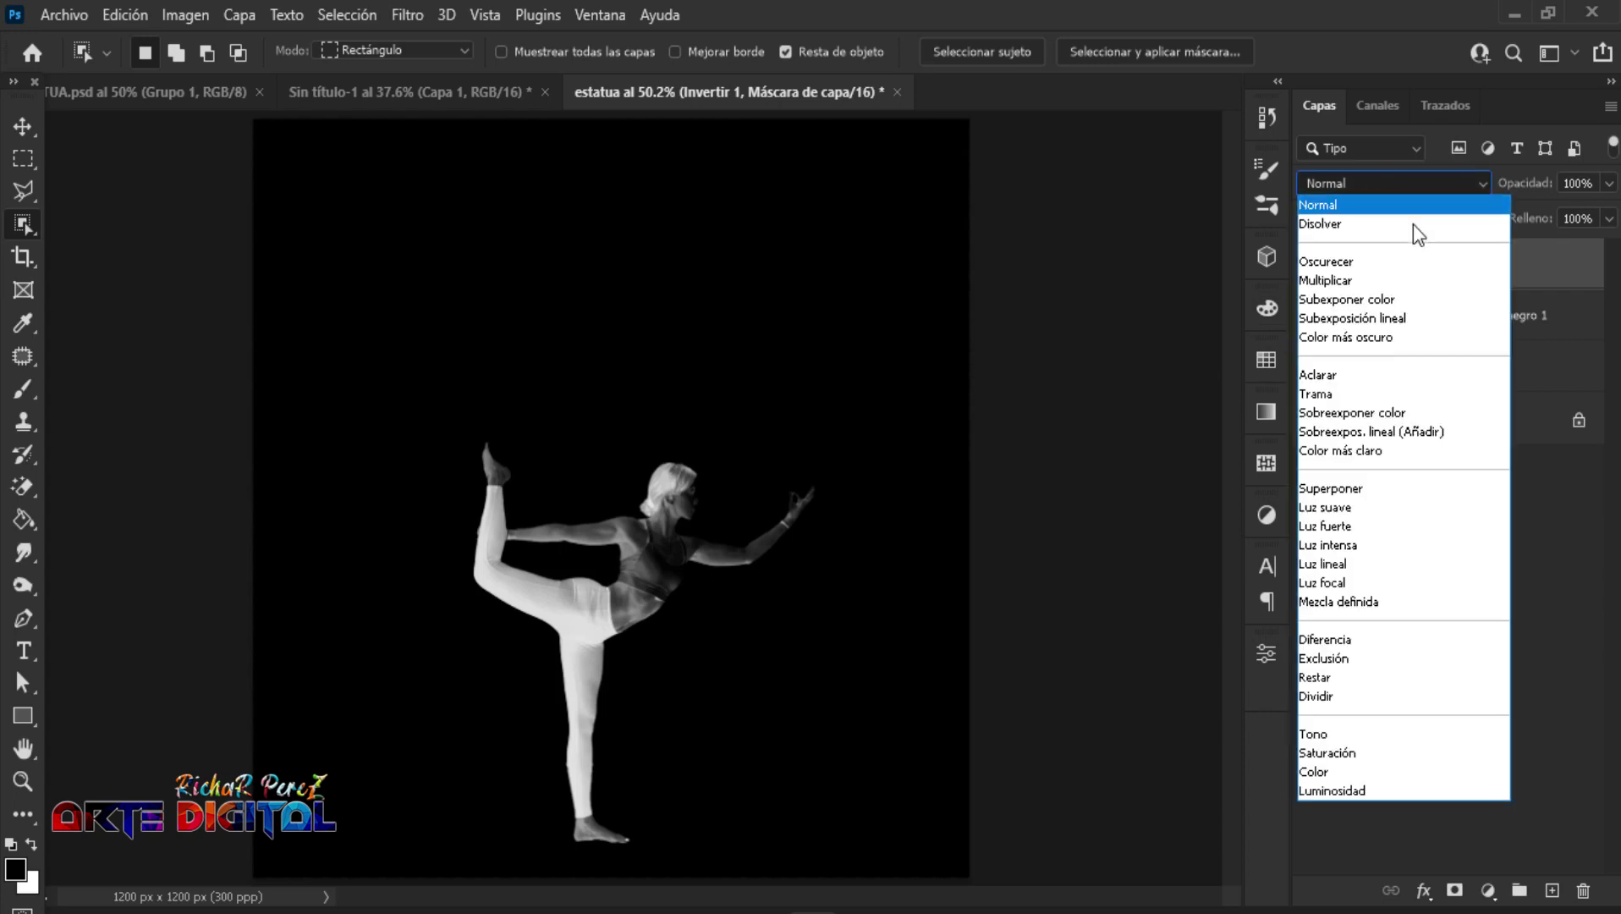
pyautogui.click(1359, 640)
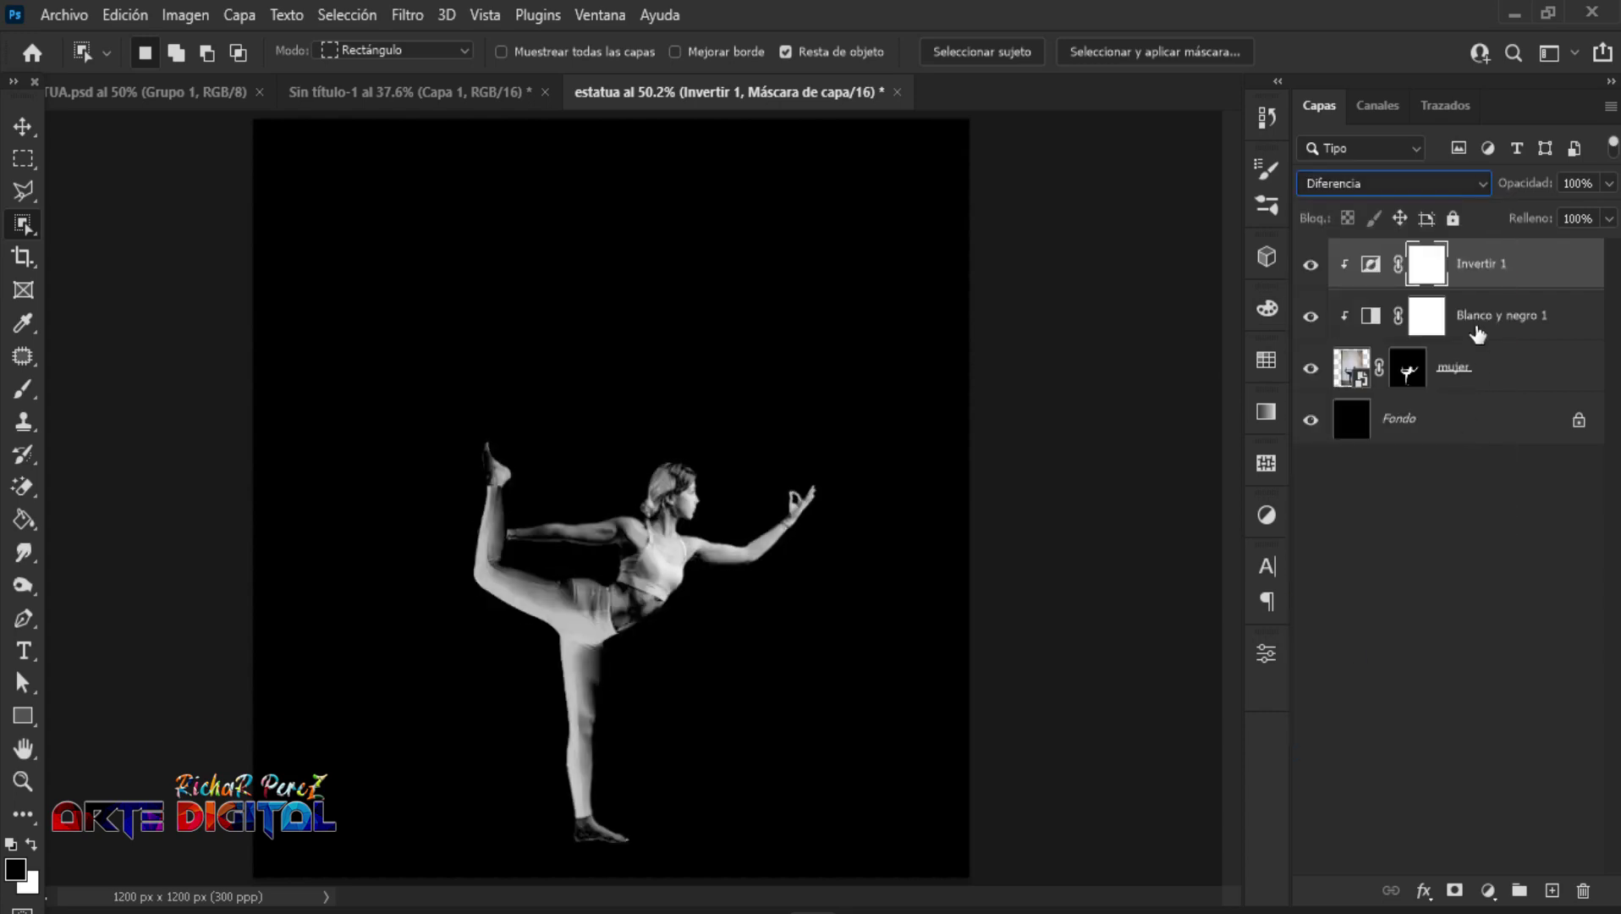
pyautogui.hotkey('ctrl', '2')
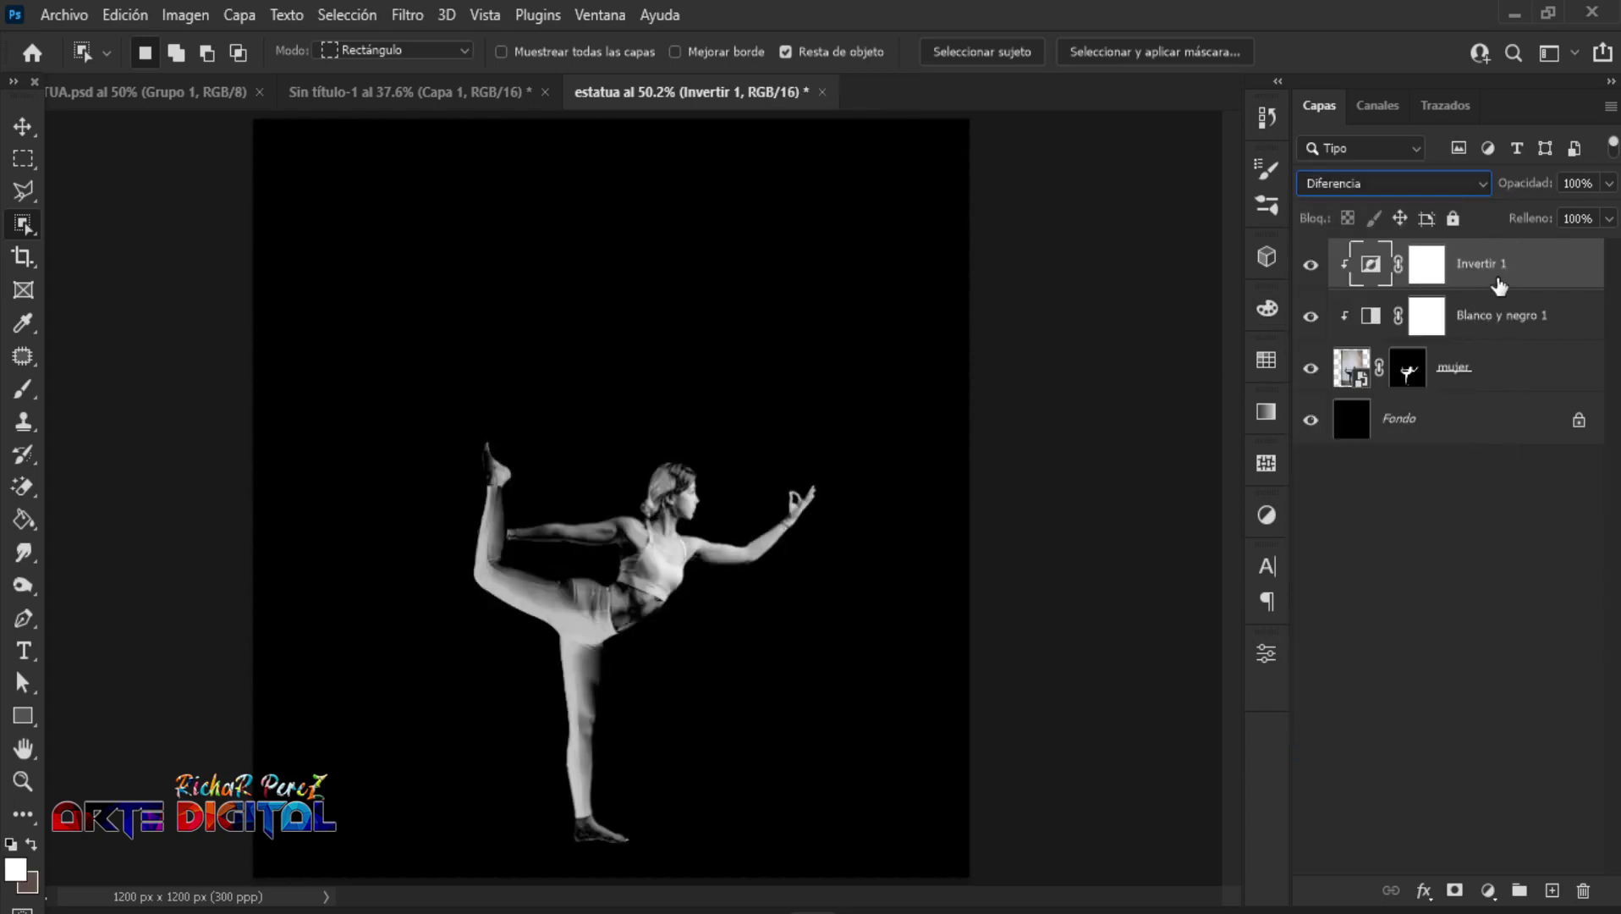
pyautogui.hotkey('ctrl', 'j')
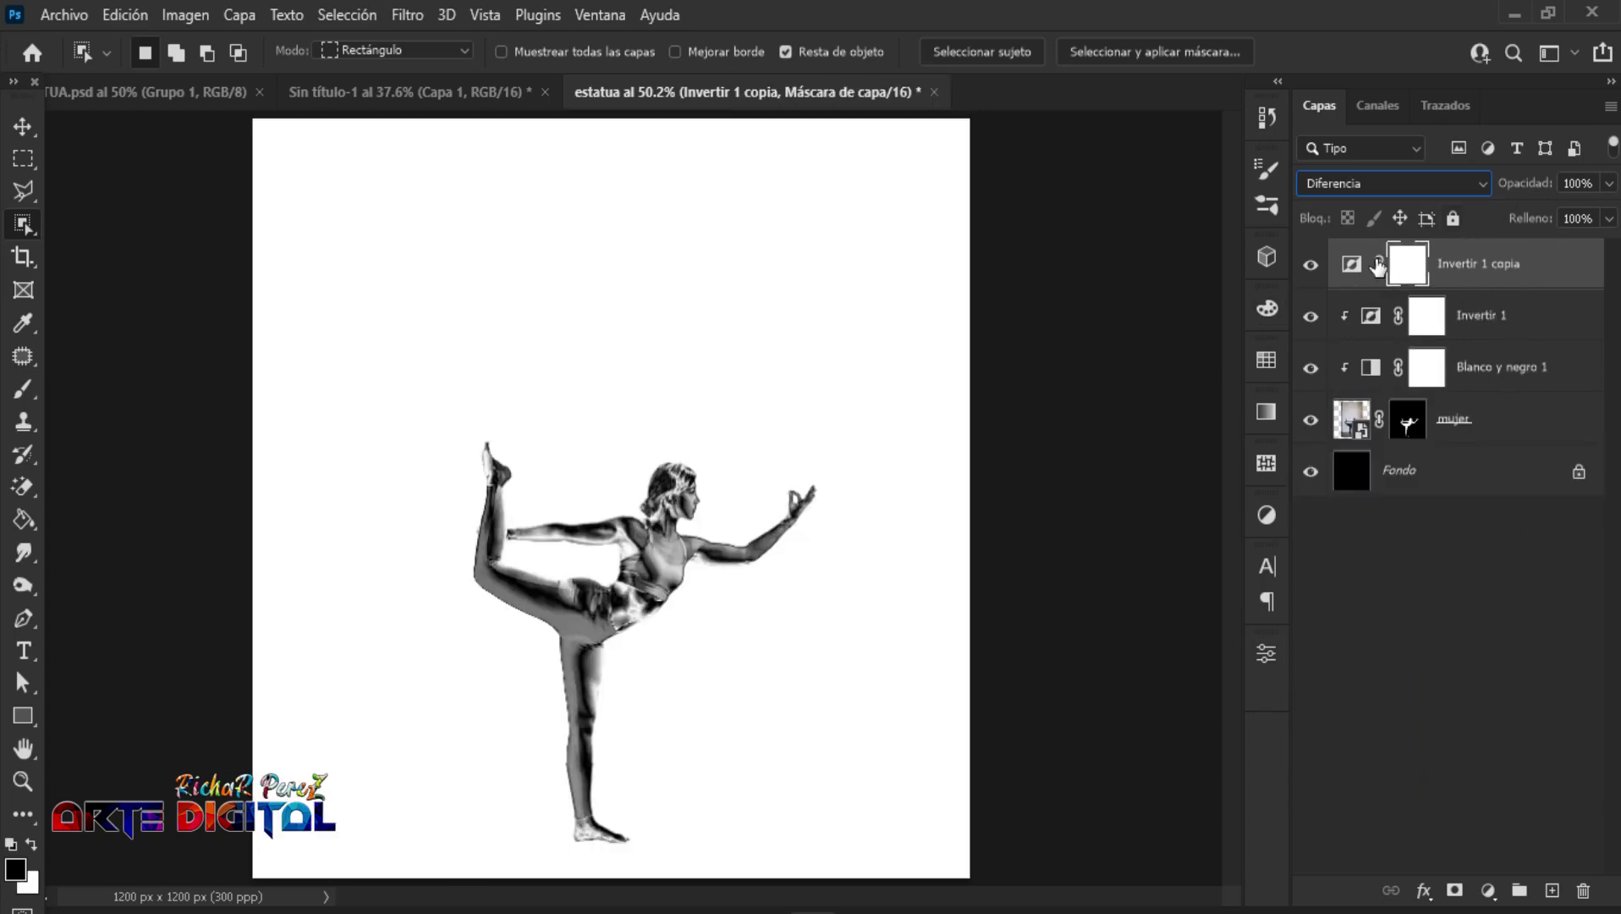
pyautogui.doubleClick(1352, 264)
pyautogui.click(1064, 871)
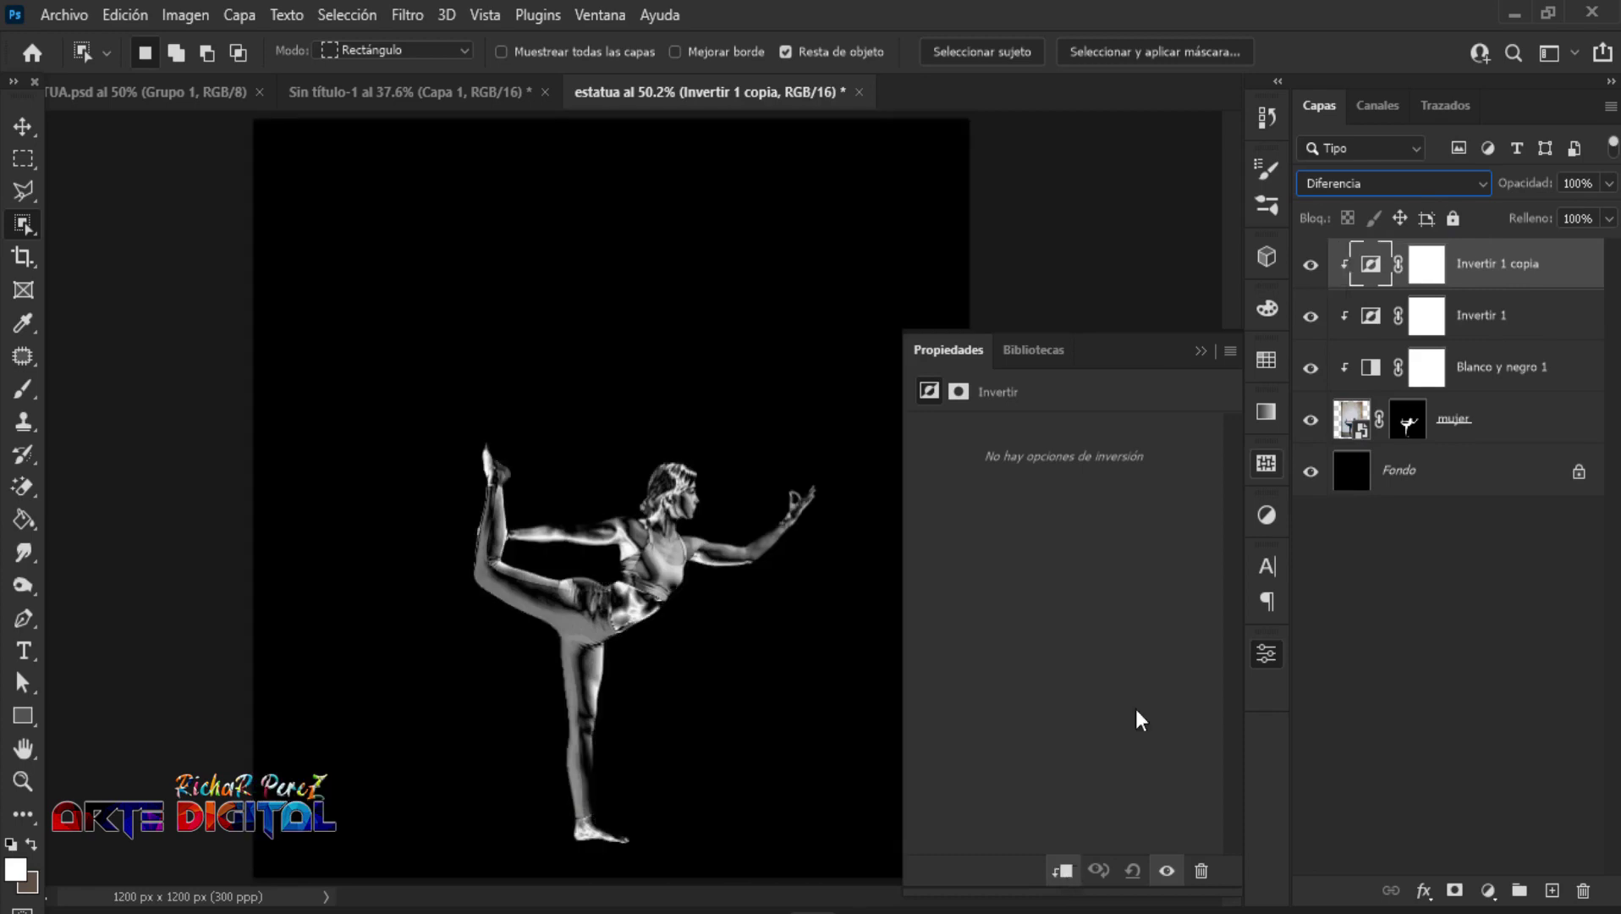
# Step: Enlarge the mujer figure slightly and centre it higher on the black canvas
pyautogui.click(1201, 350)
pyautogui.hotkey('ctrl', 't')
pyautogui.moveTo(837, 499)
pyautogui.mouseDown()
pyautogui.moveTo(884, 611)
pyautogui.moveTo(819, 518)
pyautogui.moveTo(752, 506)
pyautogui.mouseUp()
pyautogui.hotkey('ctrl', '-')
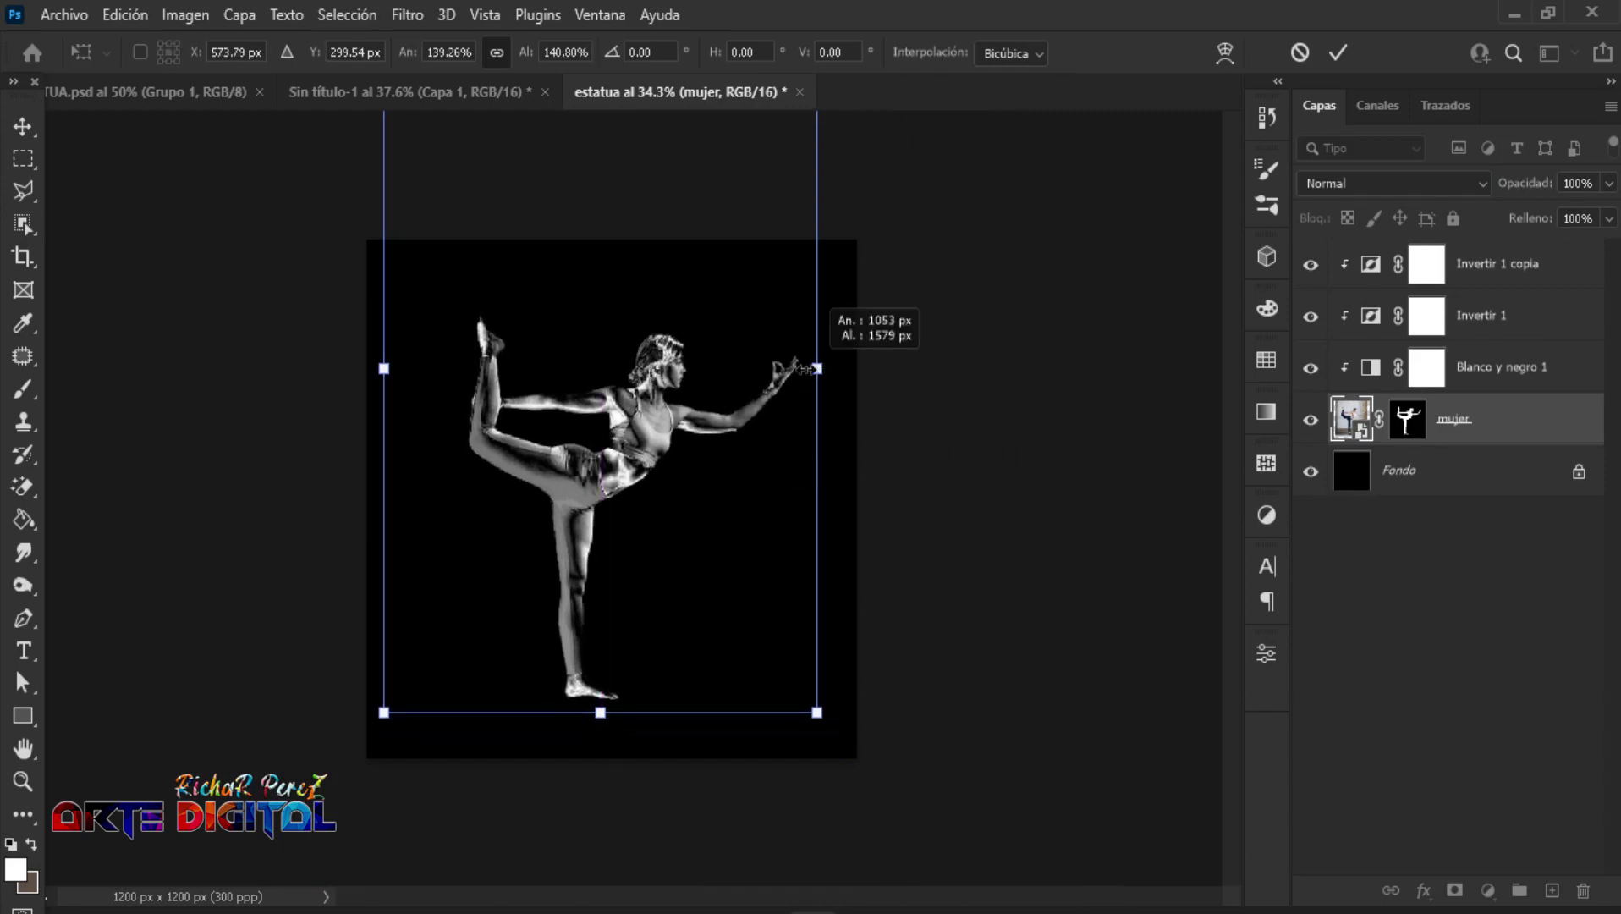
pyautogui.moveTo(811, 377); pyautogui.dragTo(706, 413)
pyautogui.moveTo(628, 459); pyautogui.dragTo(698, 453)
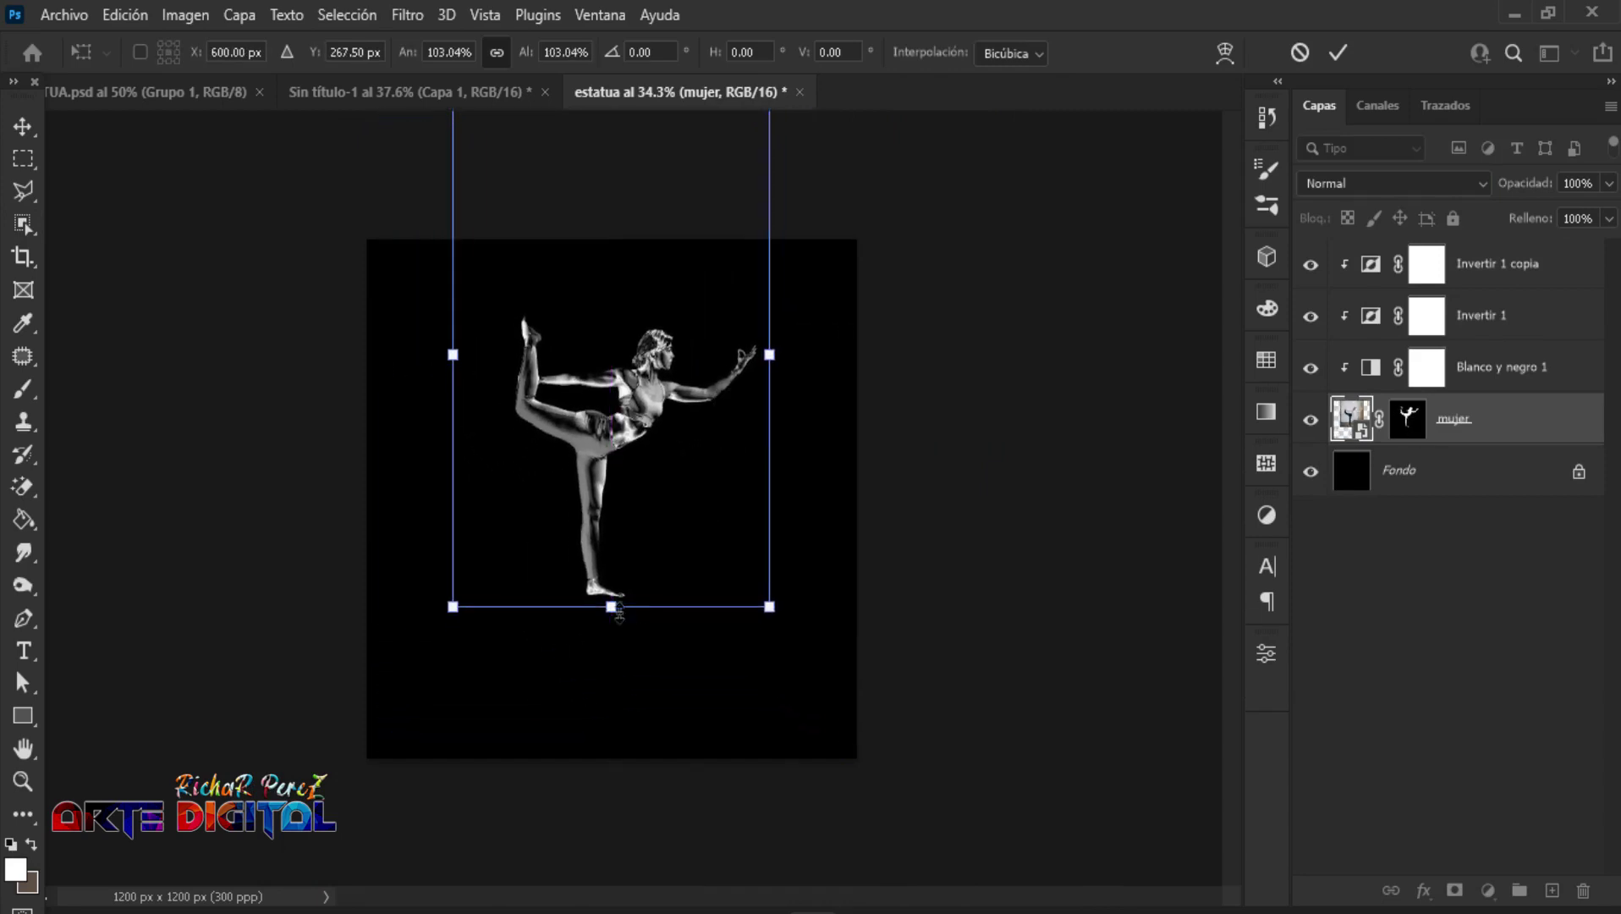
pyautogui.moveTo(611, 608); pyautogui.dragTo(612, 668)
pyautogui.press('Return')
# Step: Select mujer together with its three clipped adjustment layers
pyautogui.press('w')
pyautogui.scroll(2, 690, 699)
pyautogui.scroll(-1, 689, 699)
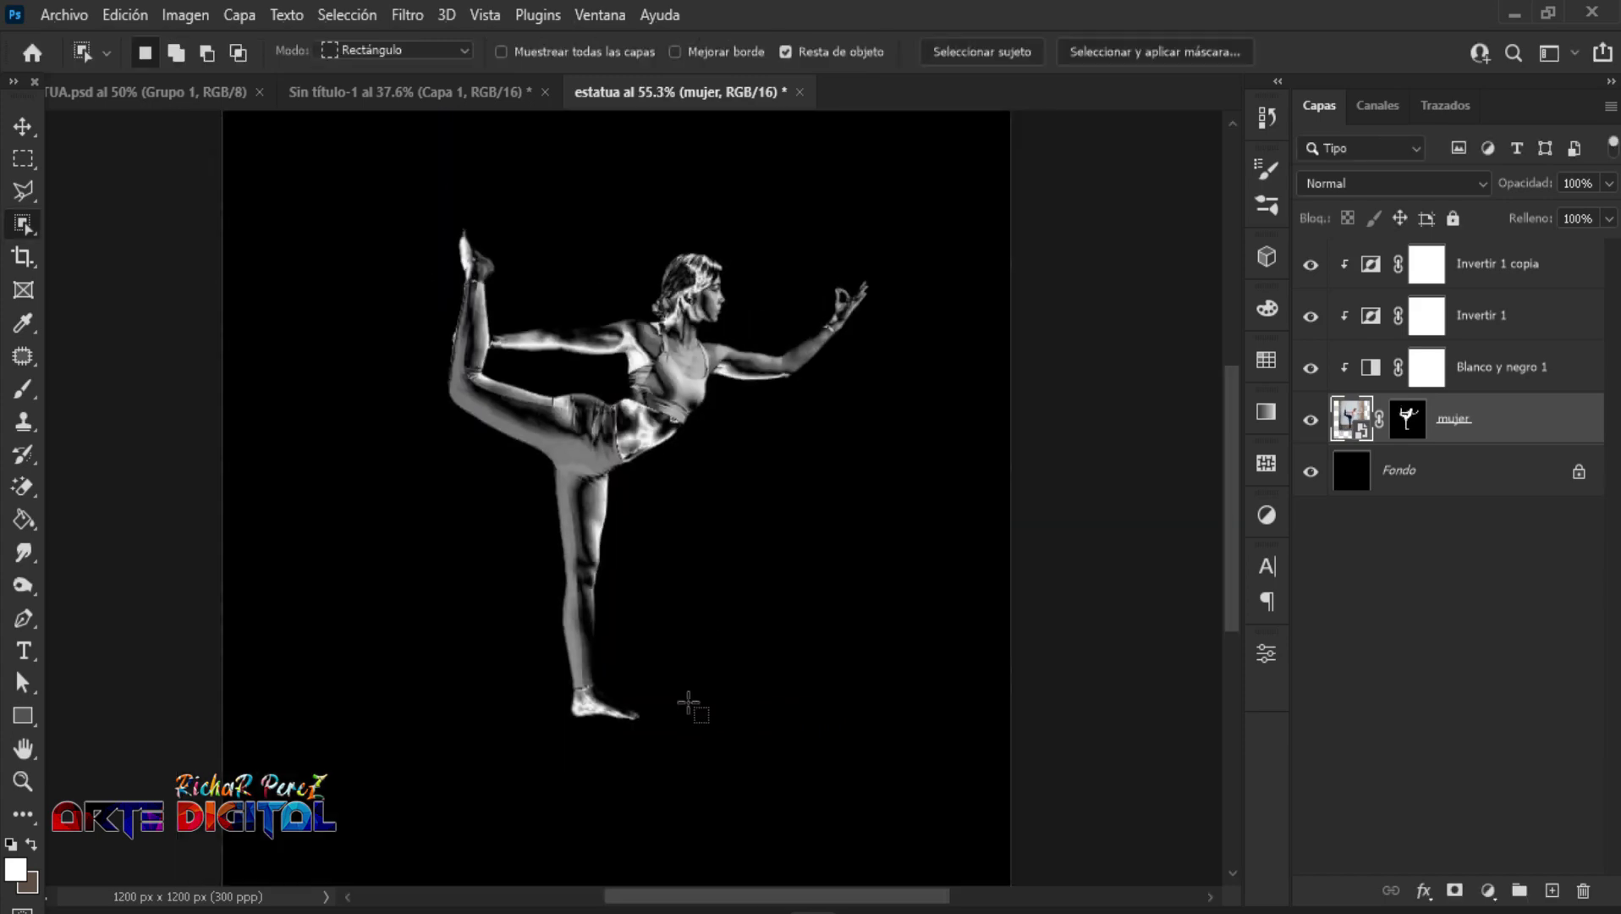
pyautogui.scroll(2, 643, 555)
pyautogui.scroll(2, 787, 525)
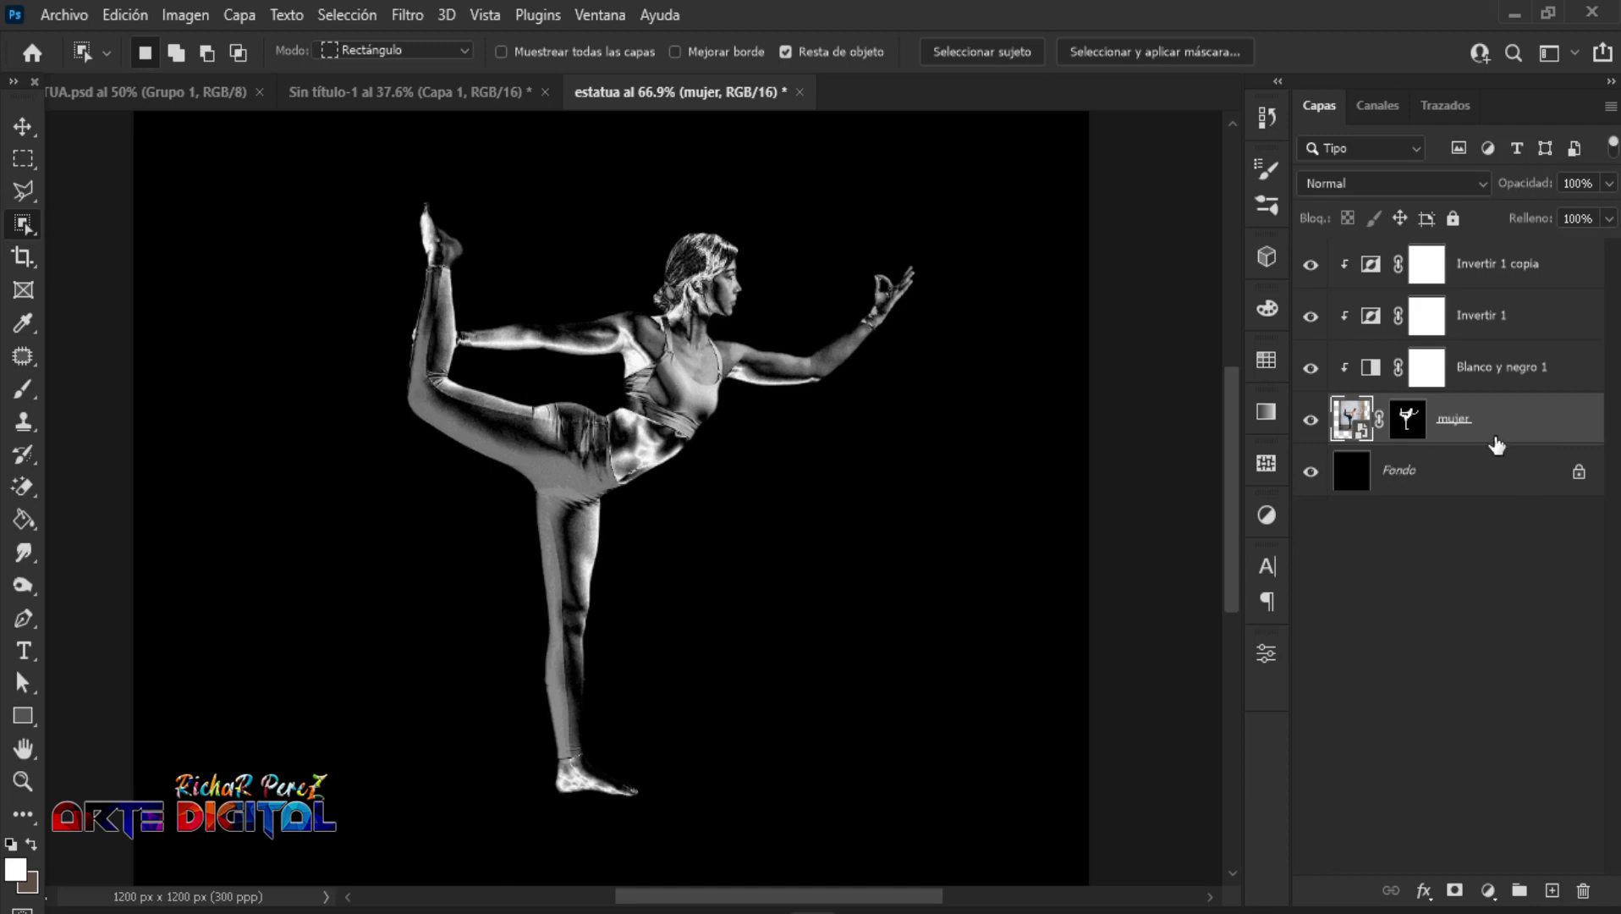
pyautogui.keyDown('shift'); pyautogui.click(1473, 269); pyautogui.keyUp('shift')
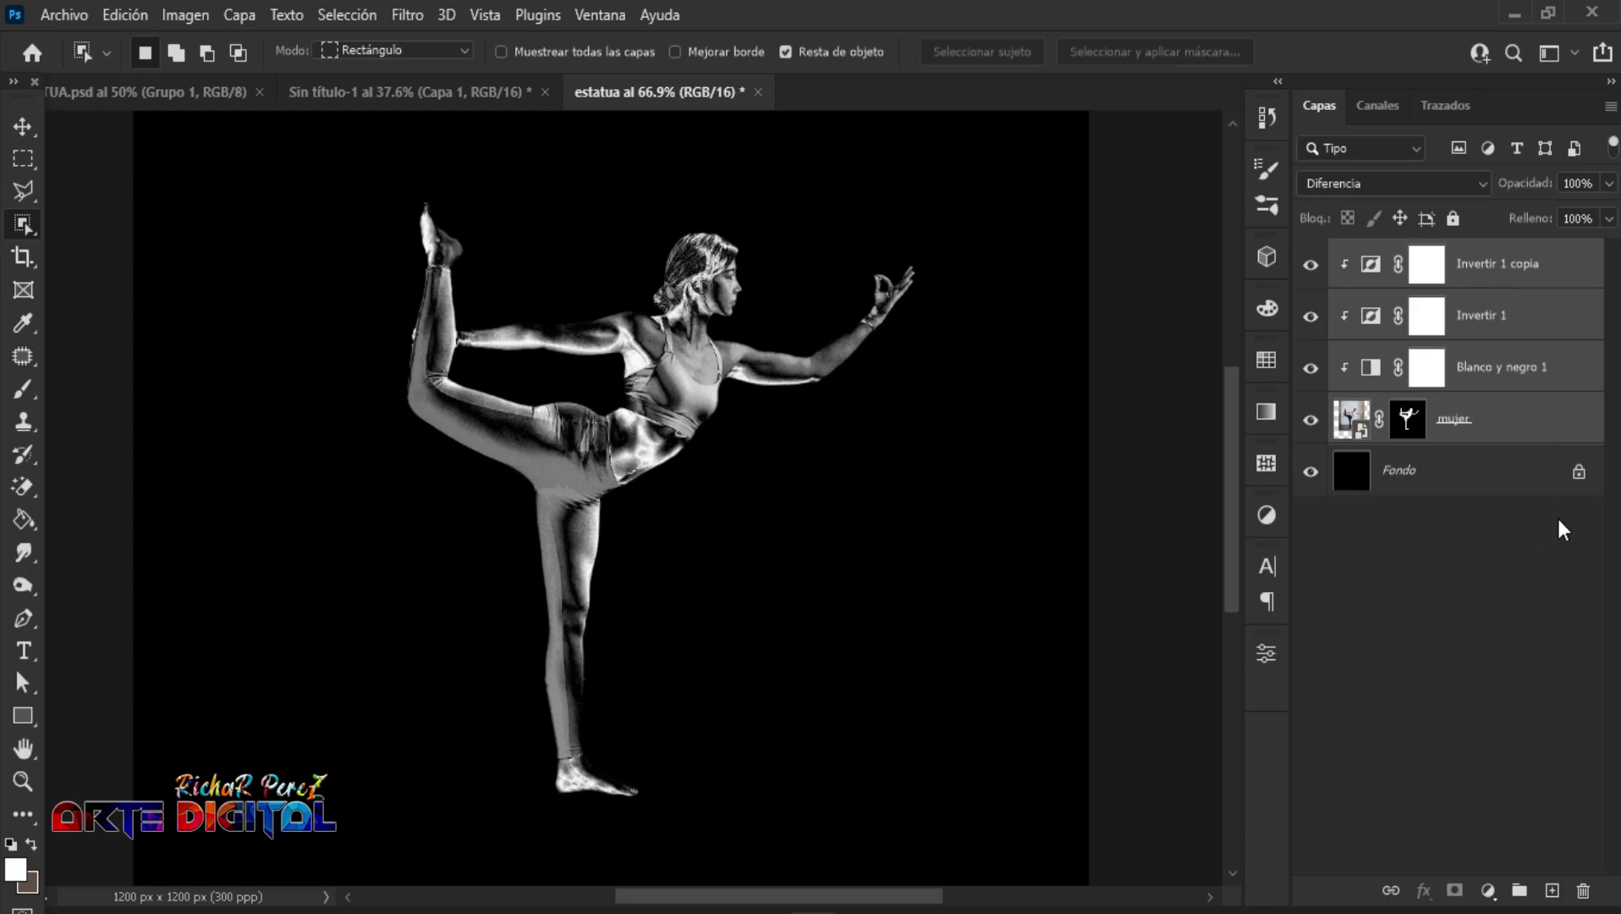
# Step: Merge the four figure layers and convert the merged Invertir 1 copia into a smart object
pyautogui.hotkey('ctrl', 'e')
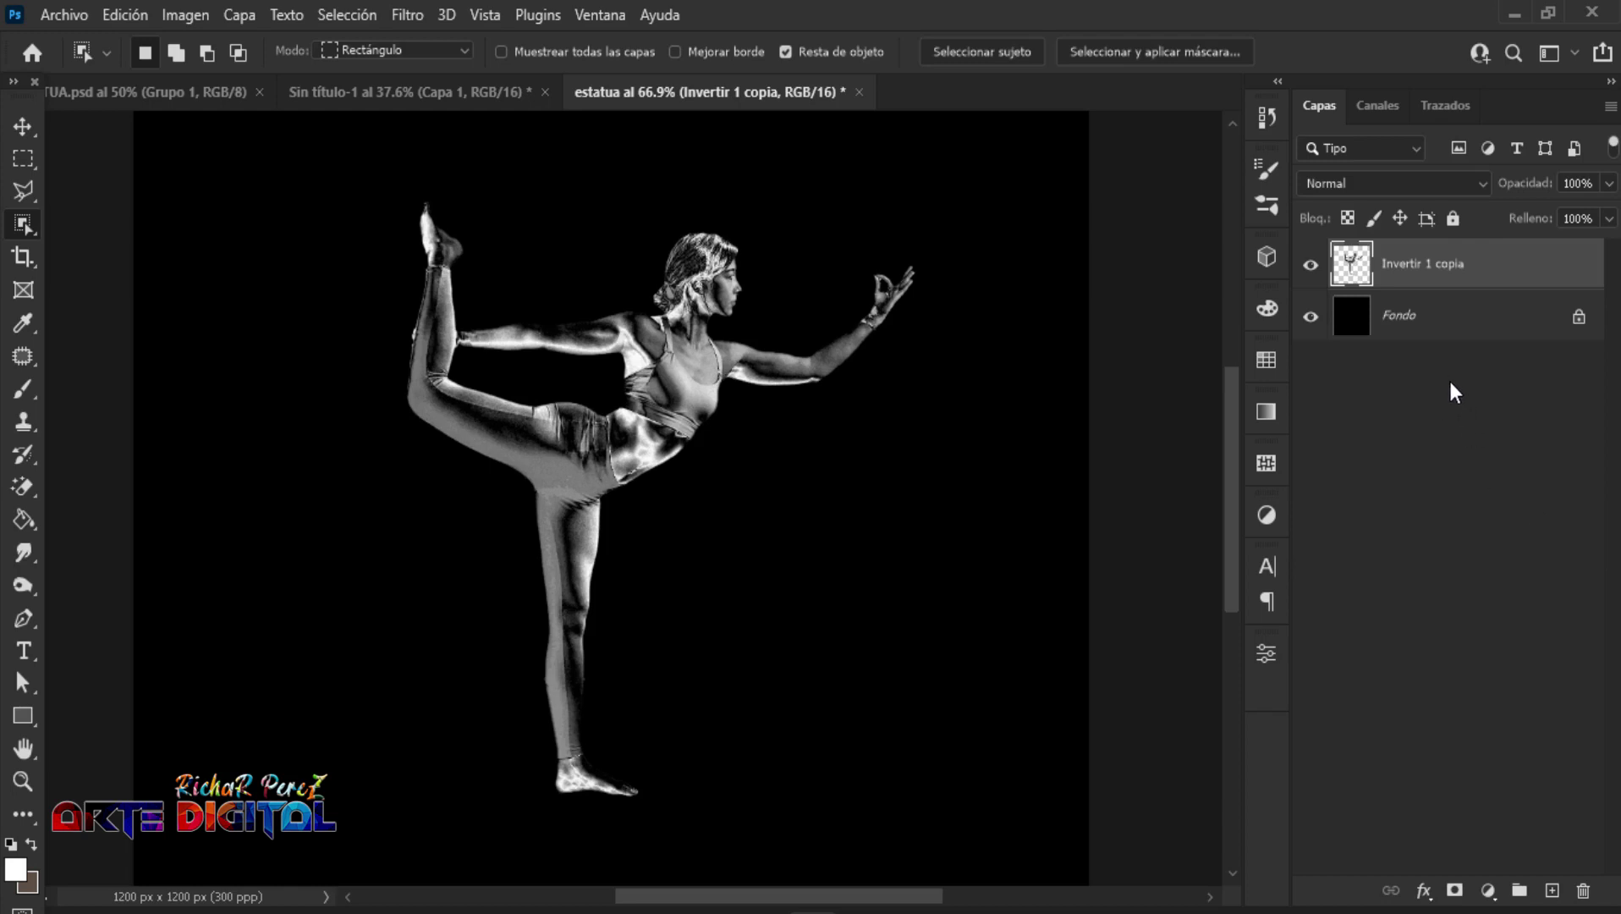
pyautogui.doubleClick(1310, 264)
pyautogui.rightClick(1411, 268)
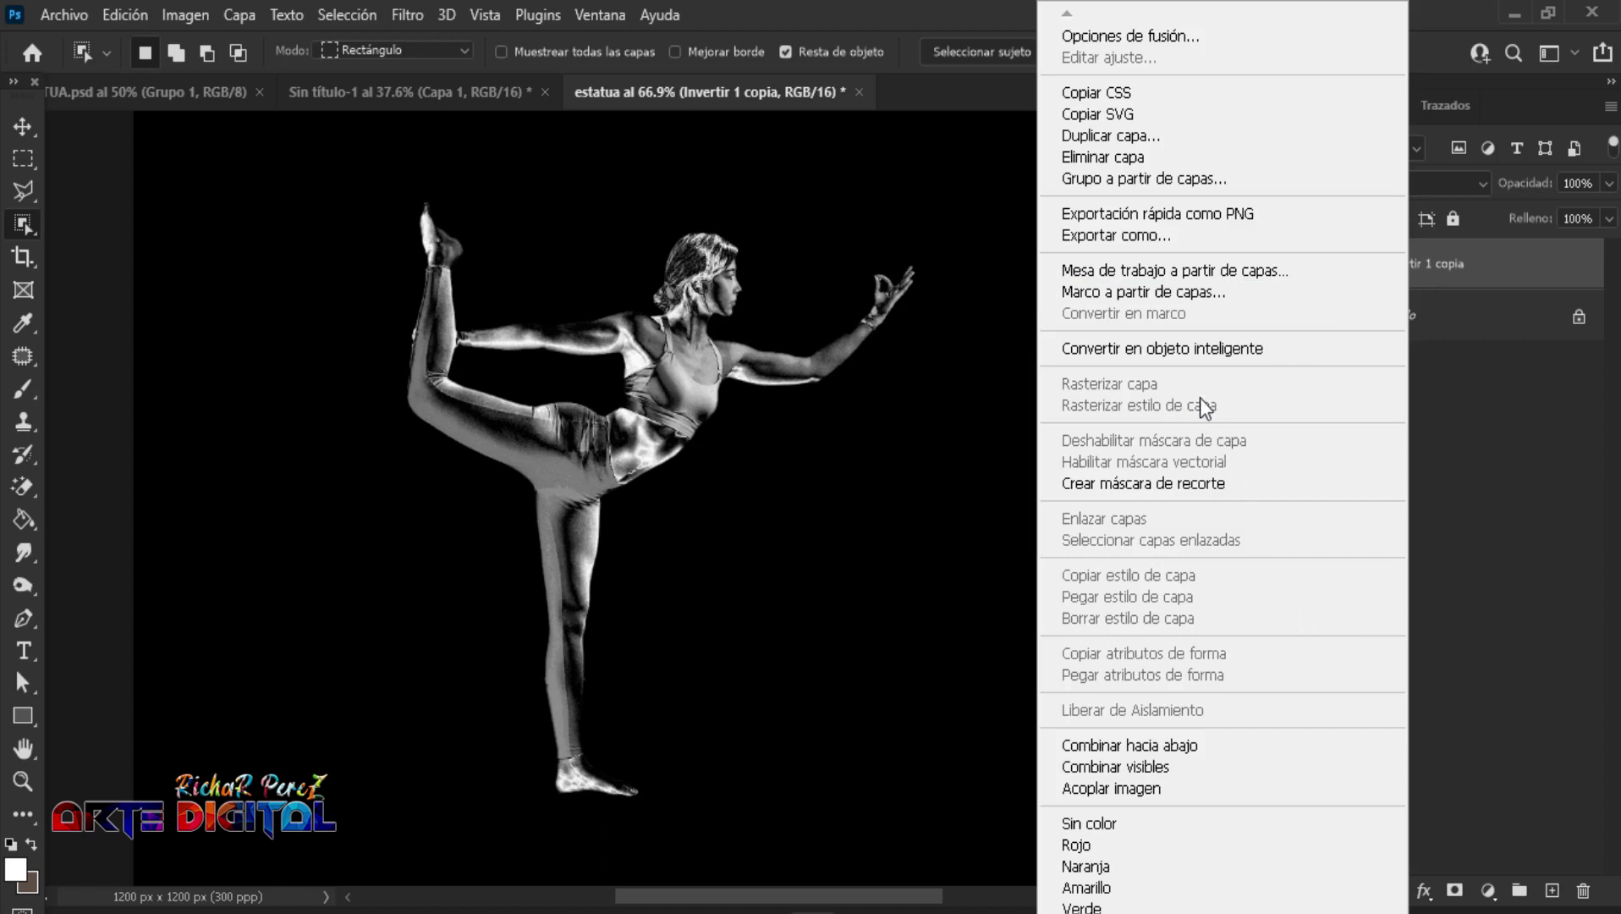
pyautogui.click(1193, 349)
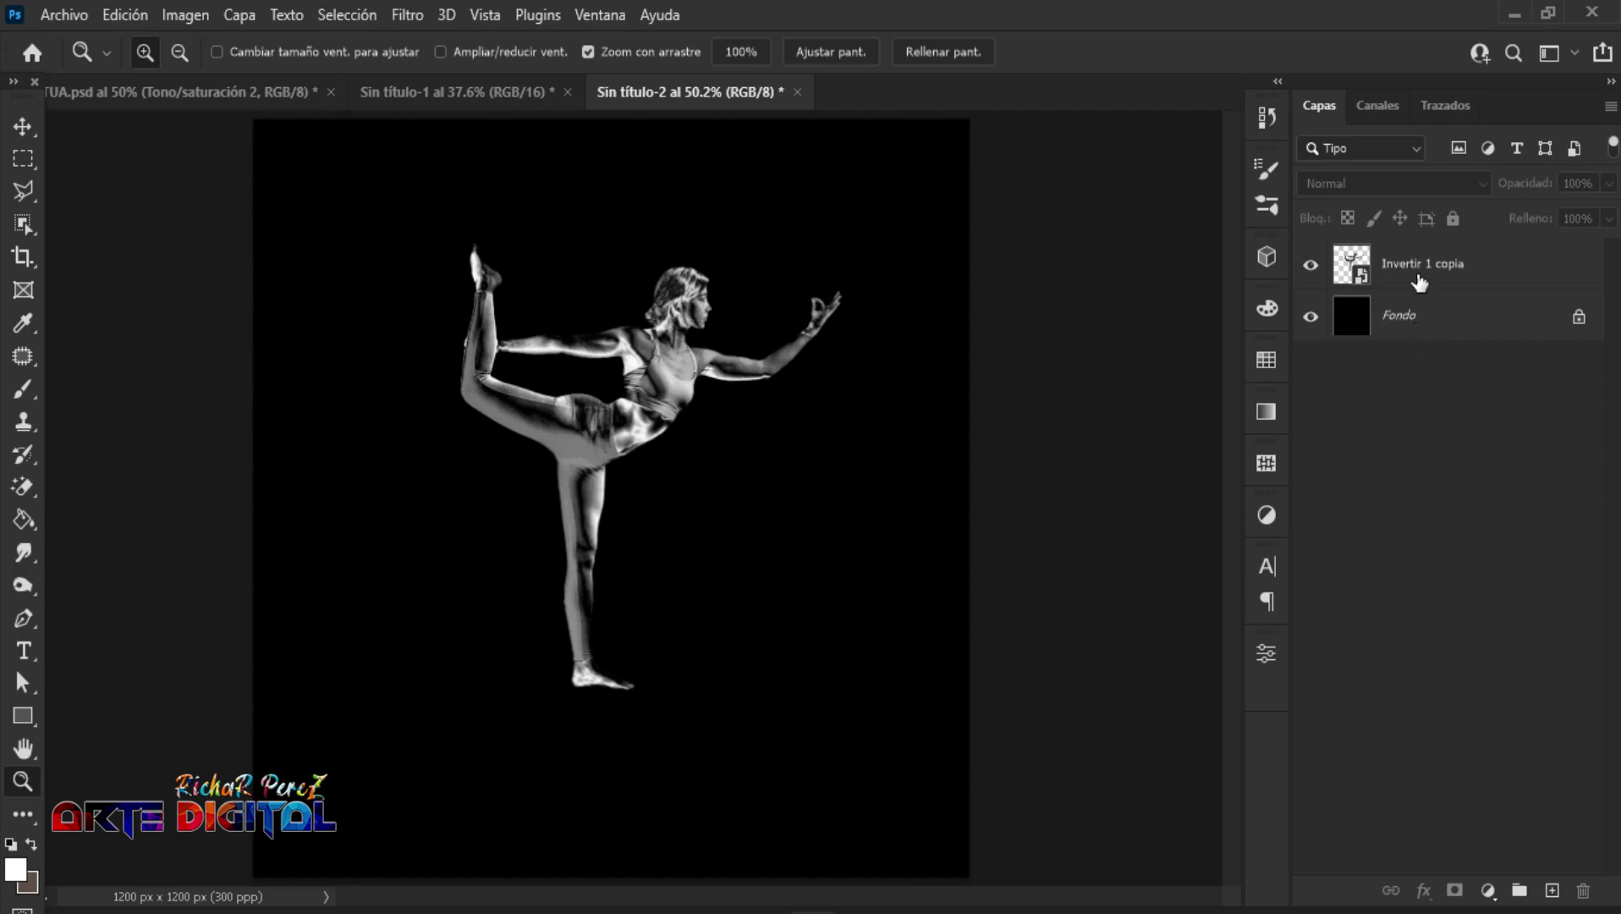
pyautogui.click(1365, 268)
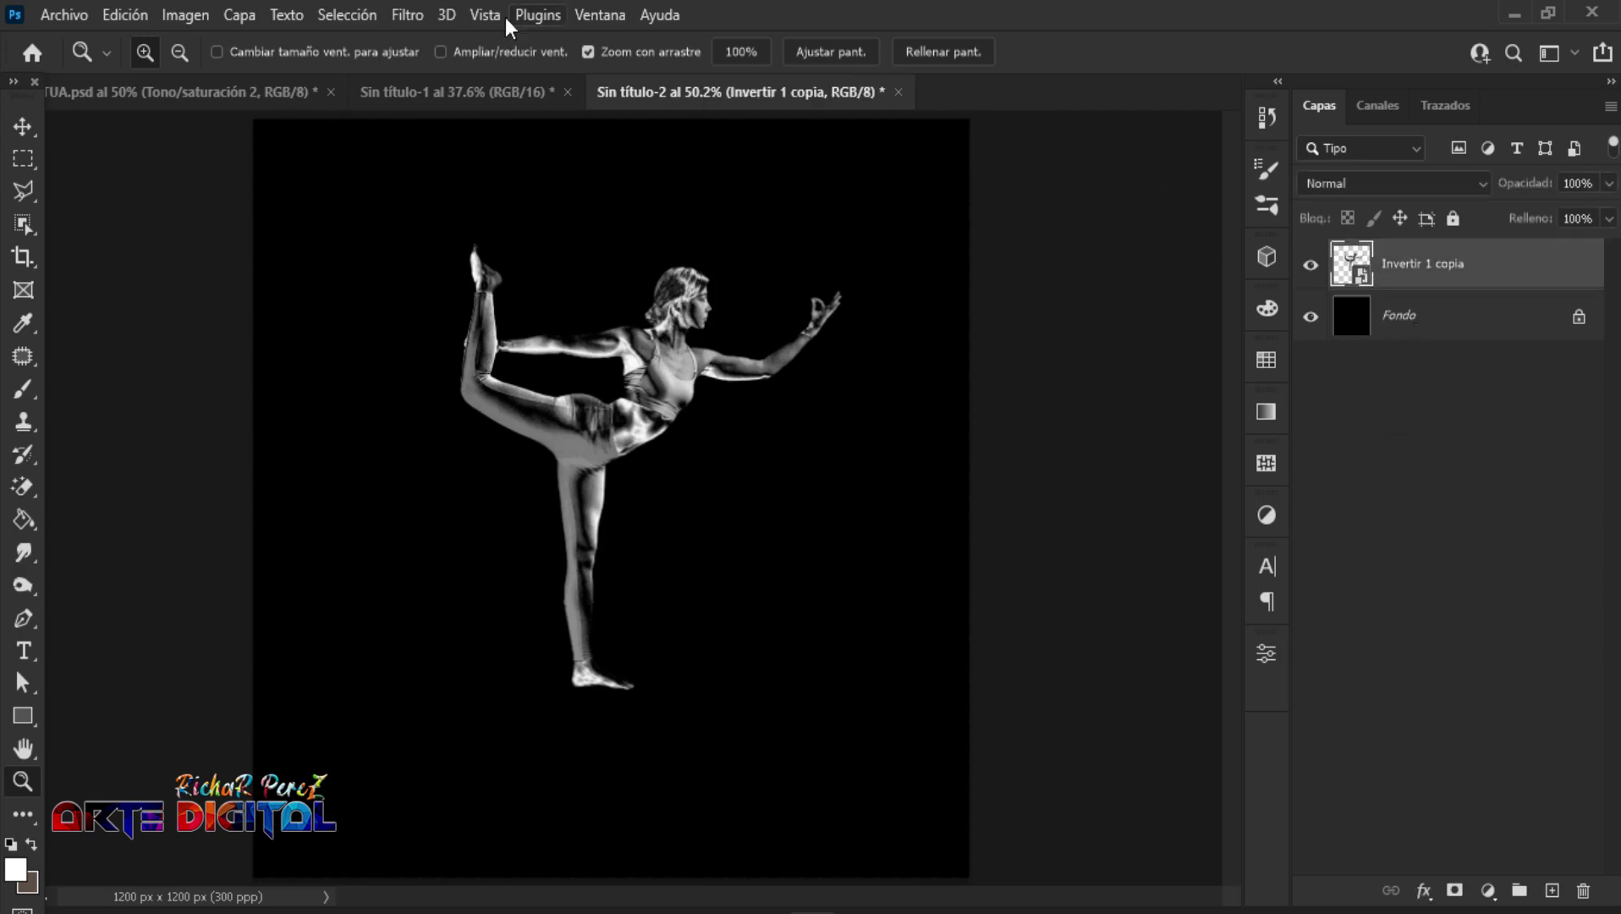
# Step: Apply the Plastificado filter with Intensidad 18, Detalle 4 and Suavizado 15 to the figure
pyautogui.click(447, 15)
pyautogui.moveTo(407, 14)
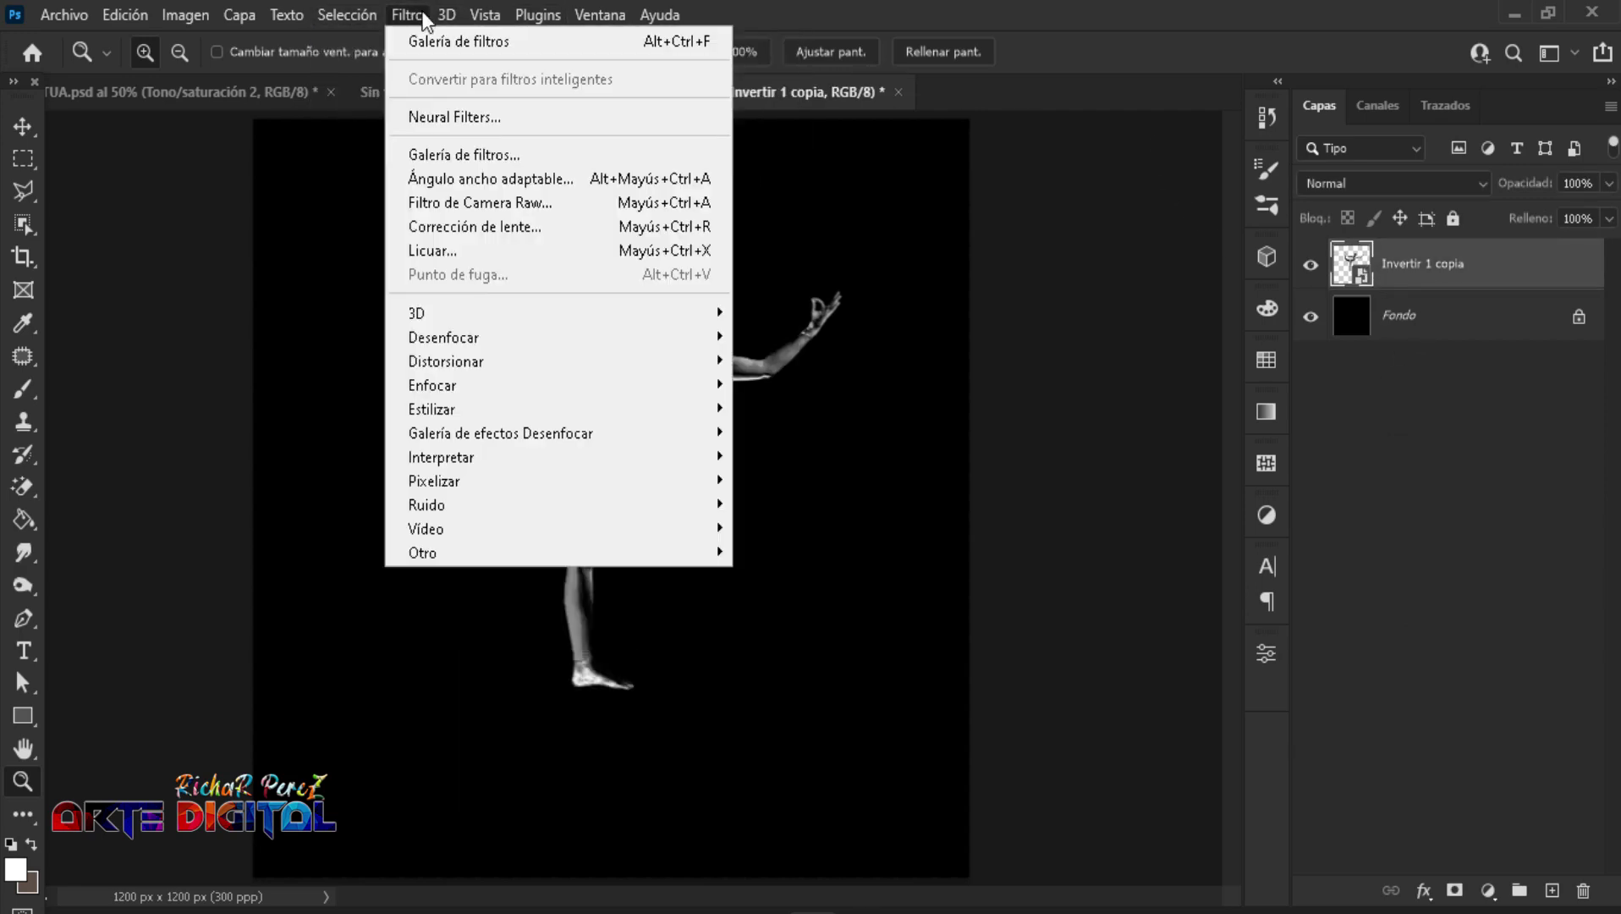
pyautogui.click(461, 155)
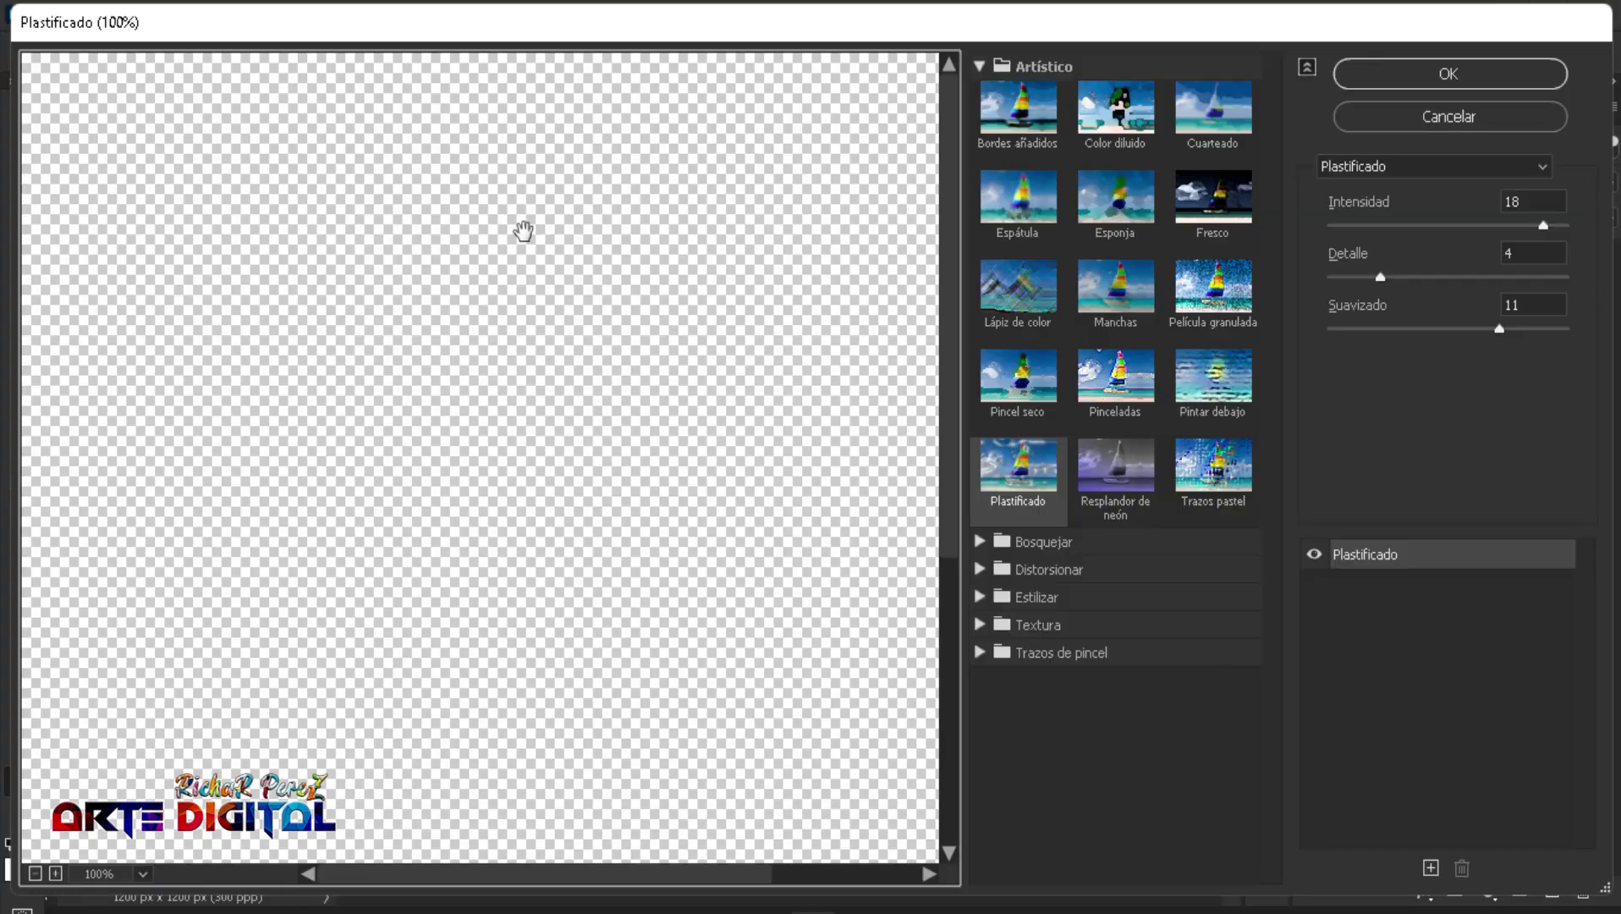
pyautogui.click(980, 67)
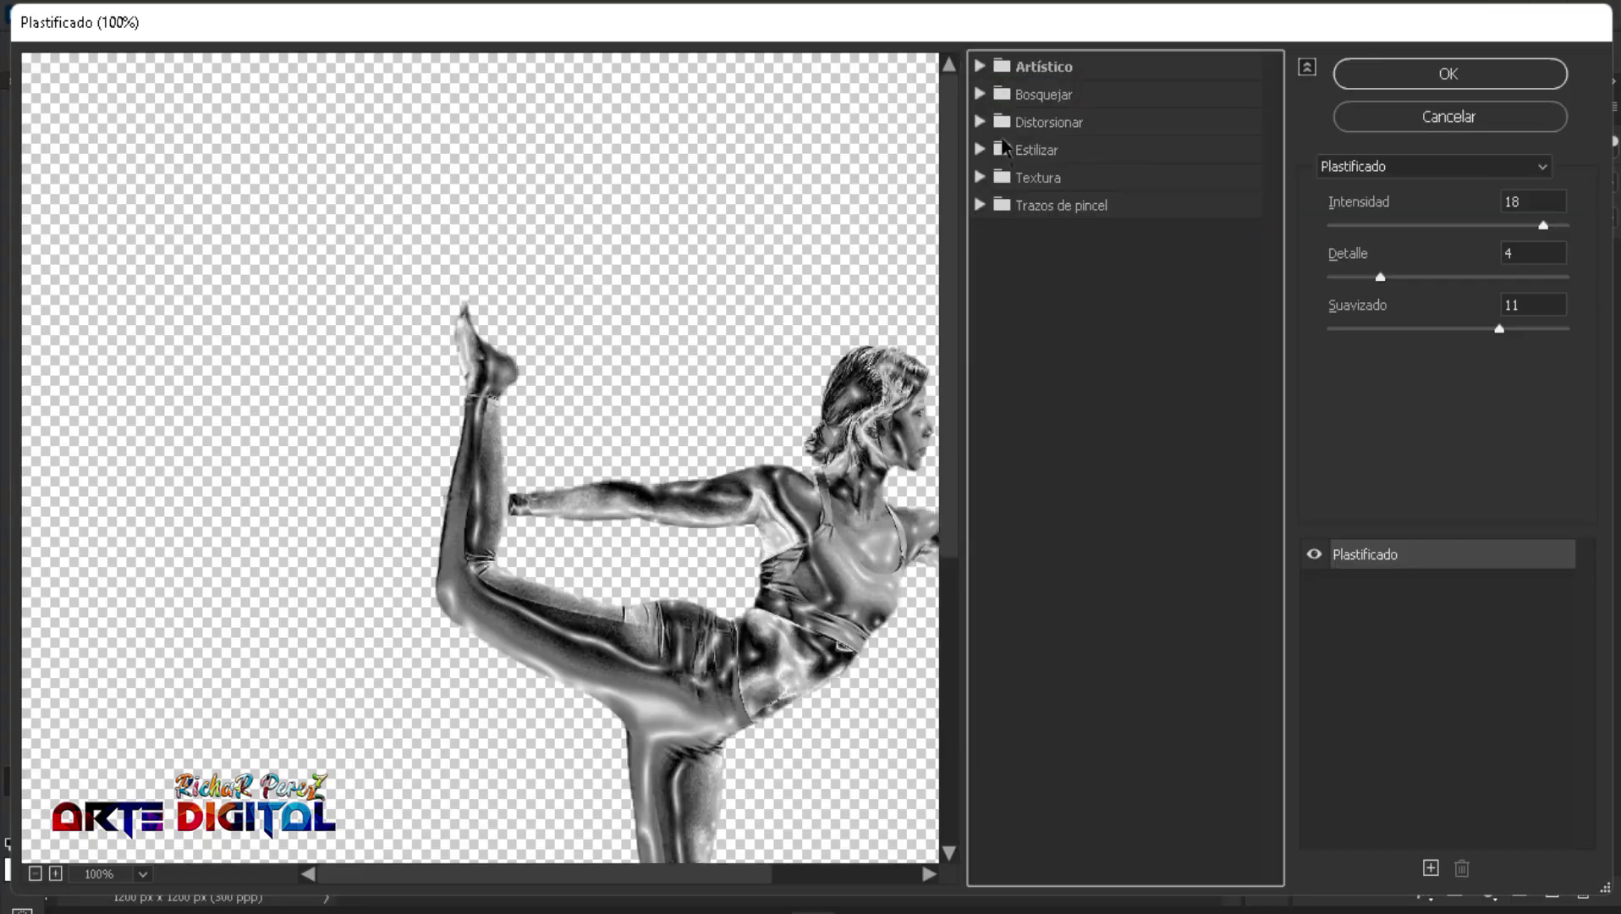
pyautogui.click(980, 67)
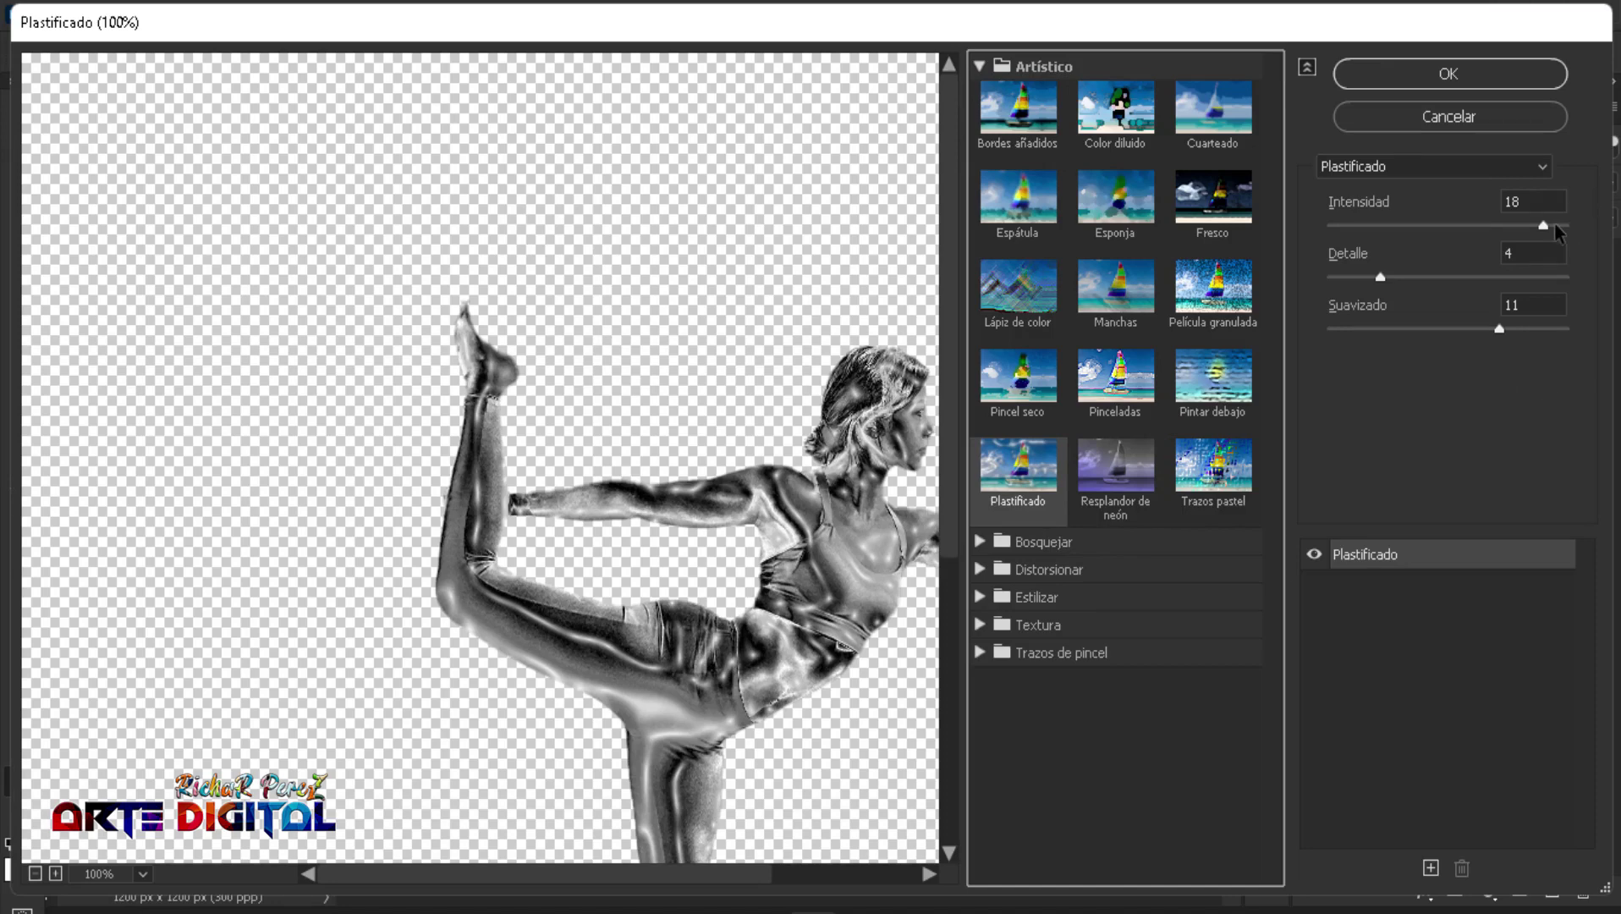
pyautogui.moveTo(1545, 226)
pyautogui.mouseDown()
pyautogui.moveTo(1466, 243)
pyautogui.moveTo(1530, 239)
pyautogui.mouseUp()
pyautogui.write('18')
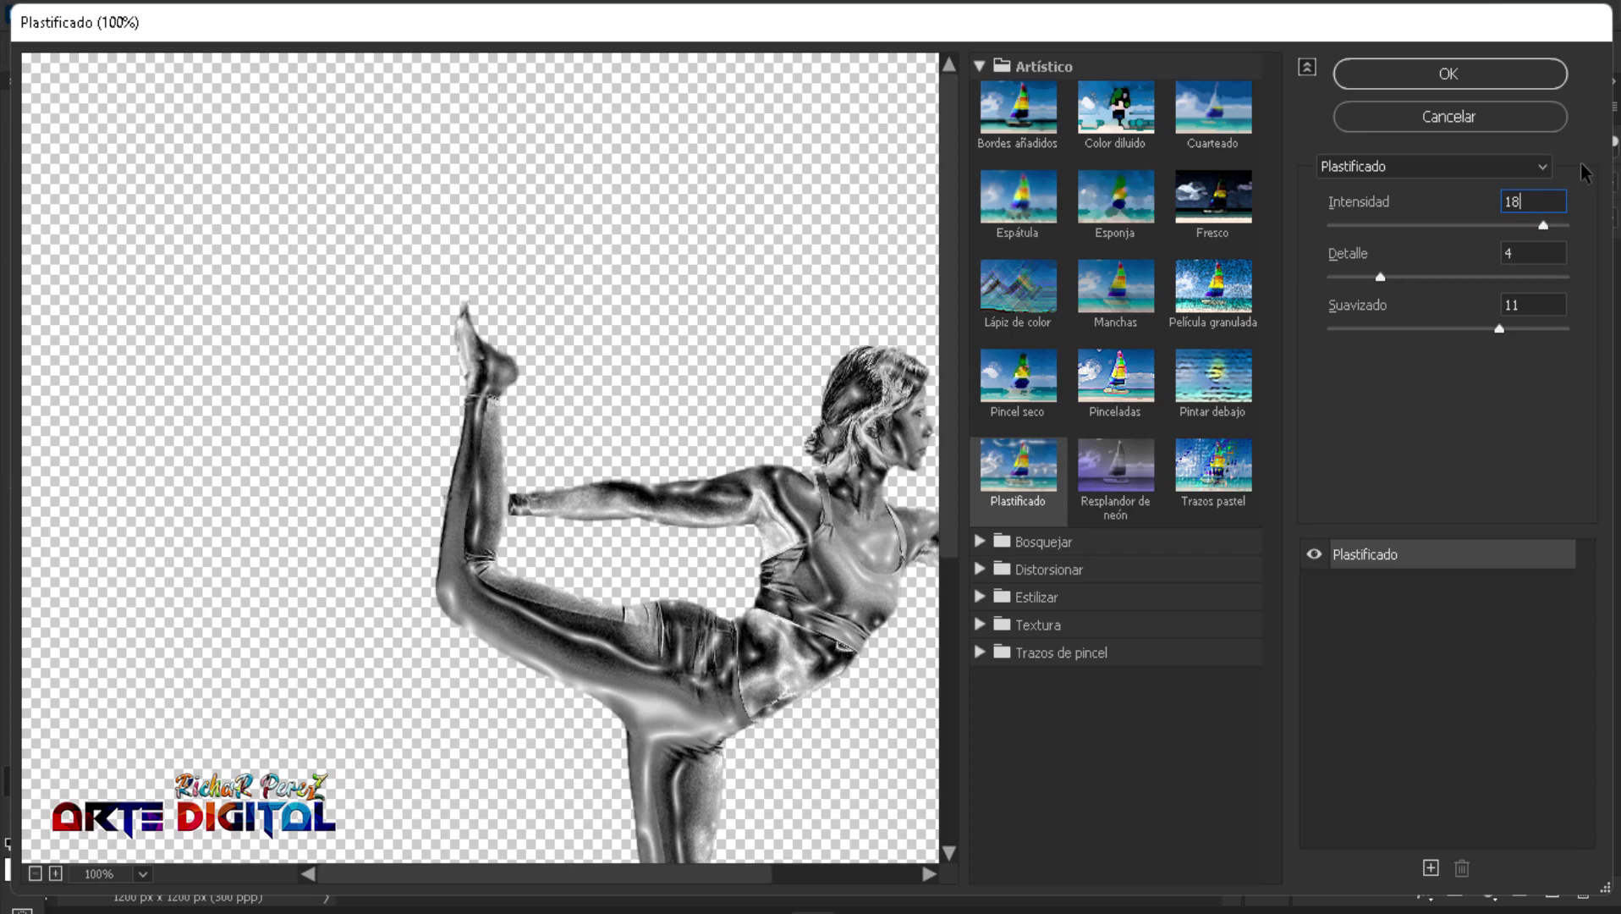
pyautogui.click(1540, 303)
pyautogui.write('15')
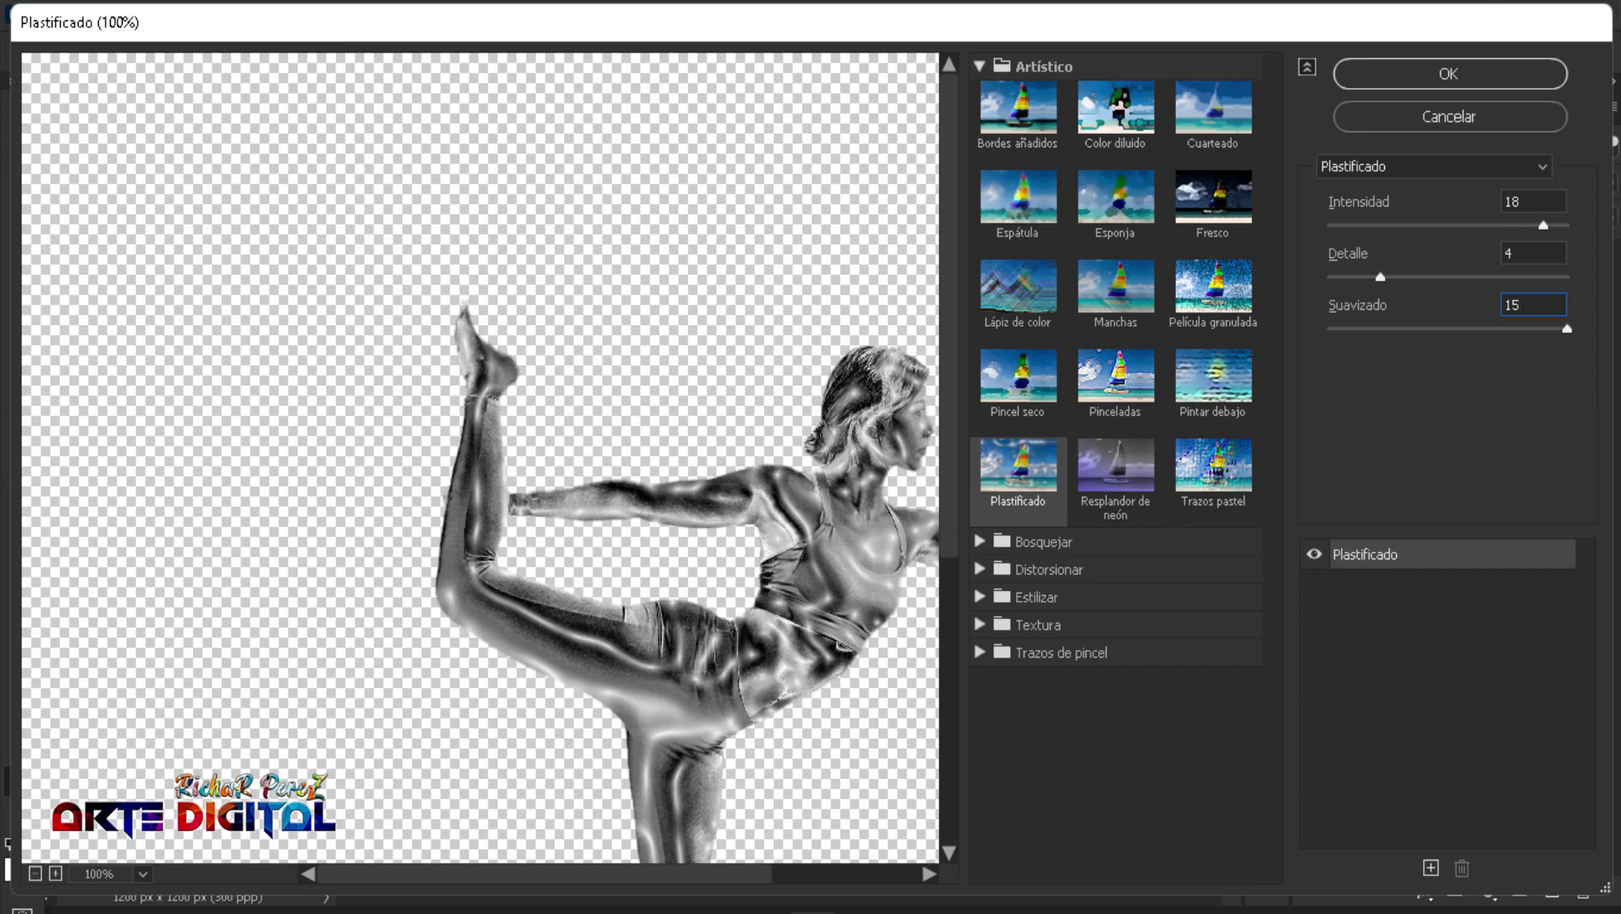
pyautogui.click(1462, 80)
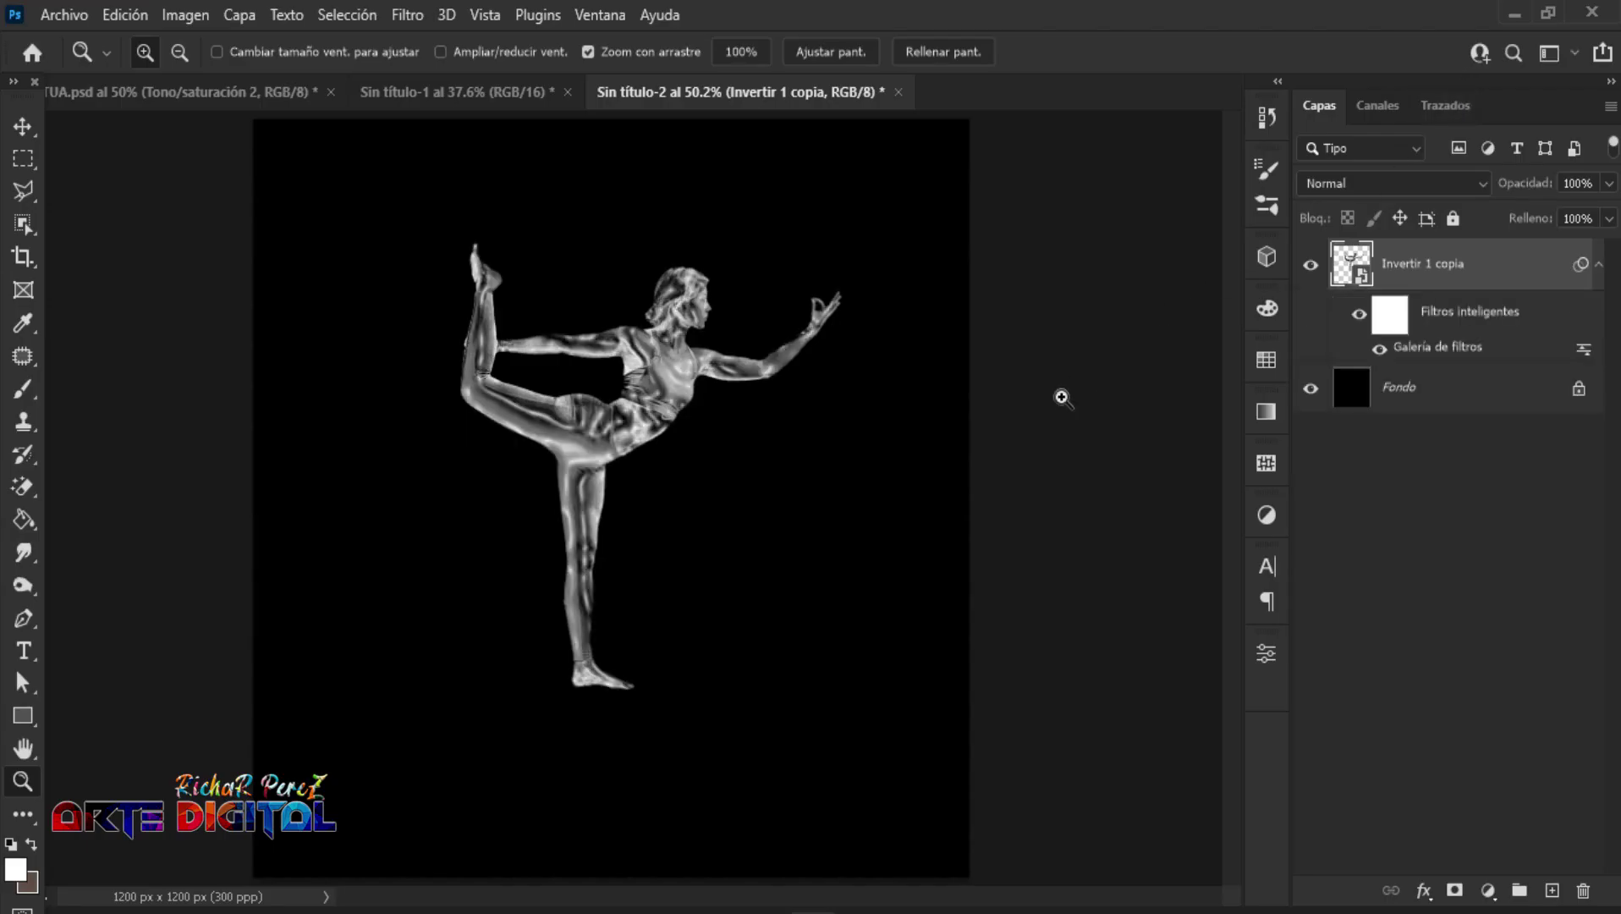
pyautogui.click(742, 608)
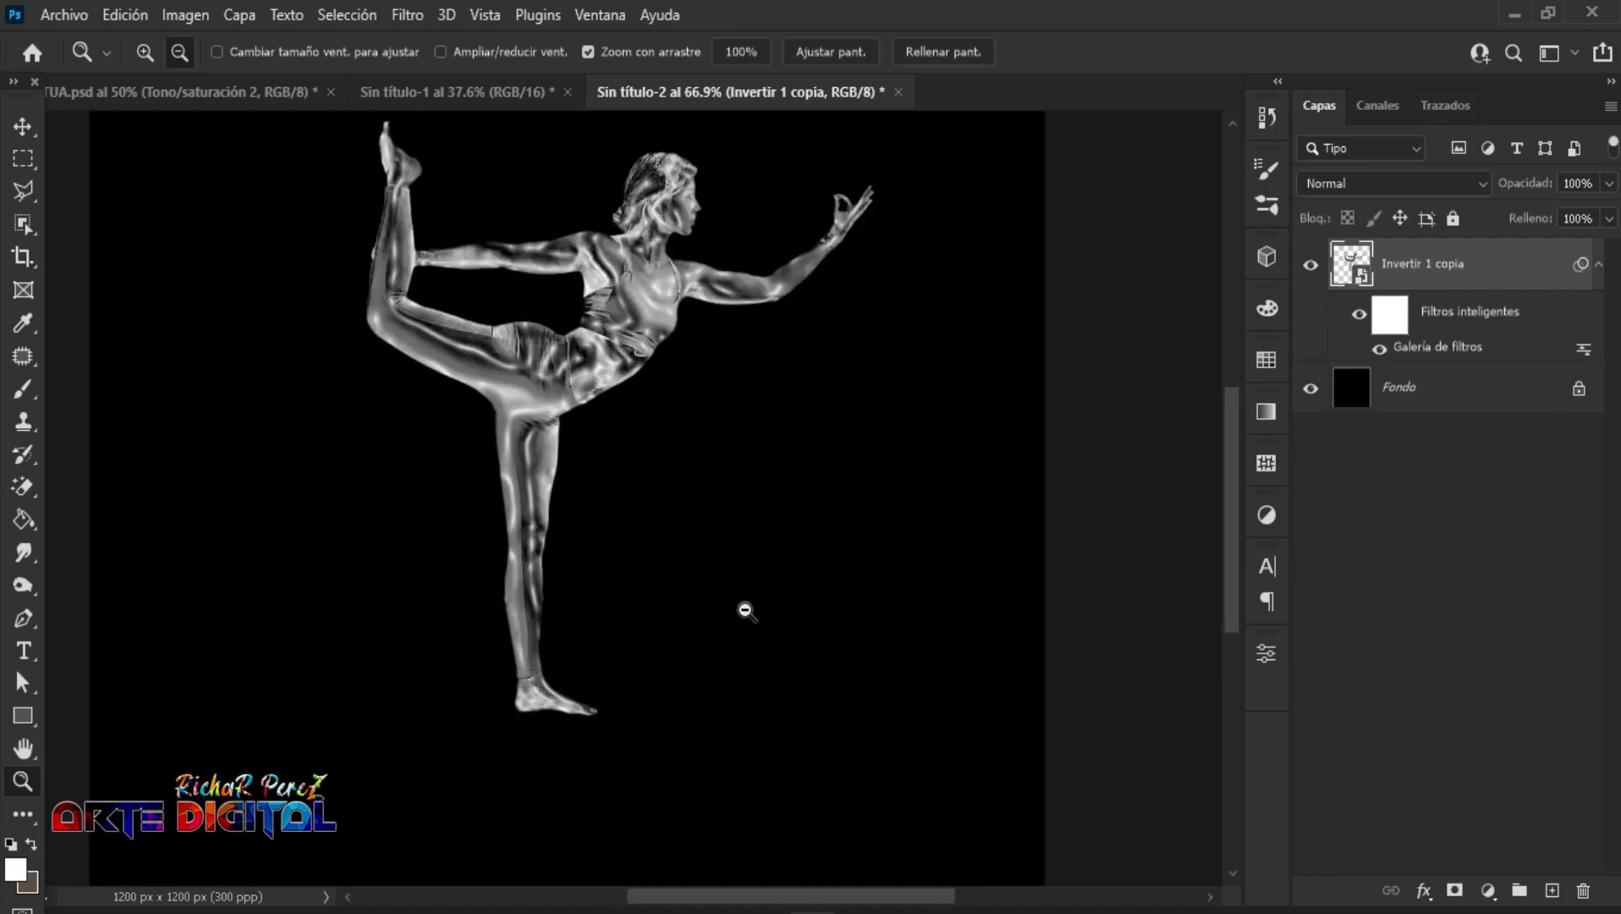
pyautogui.scroll(2, 627, 588)
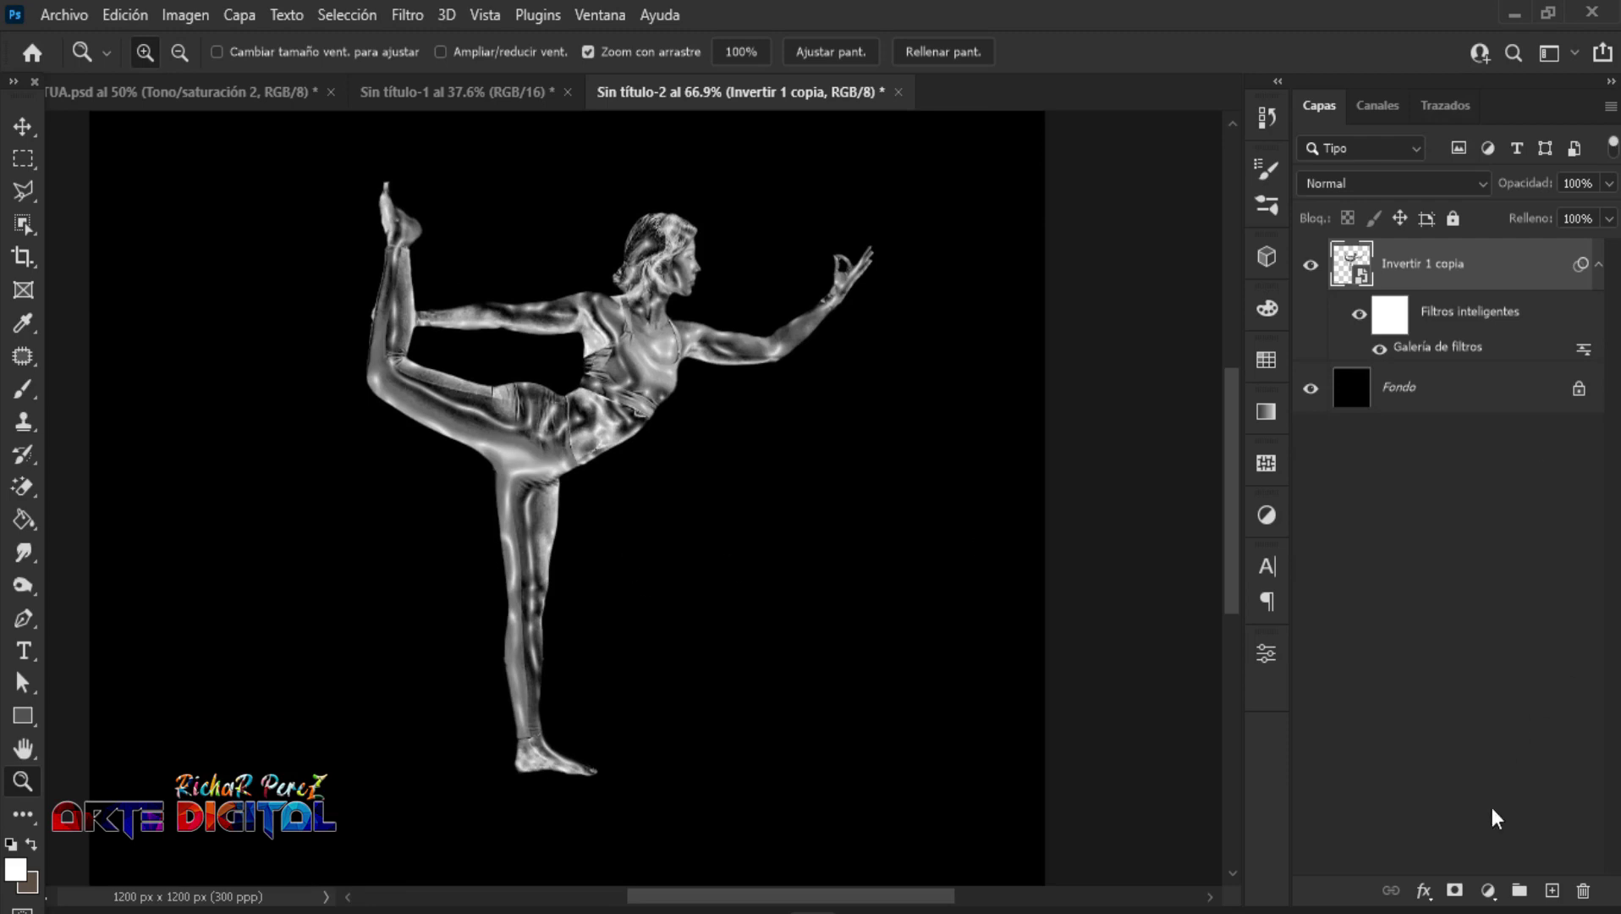
# Step: Add a clipped Tono/saturación layer colourised at Tono +40 and Saturación +69
pyautogui.click(1485, 892)
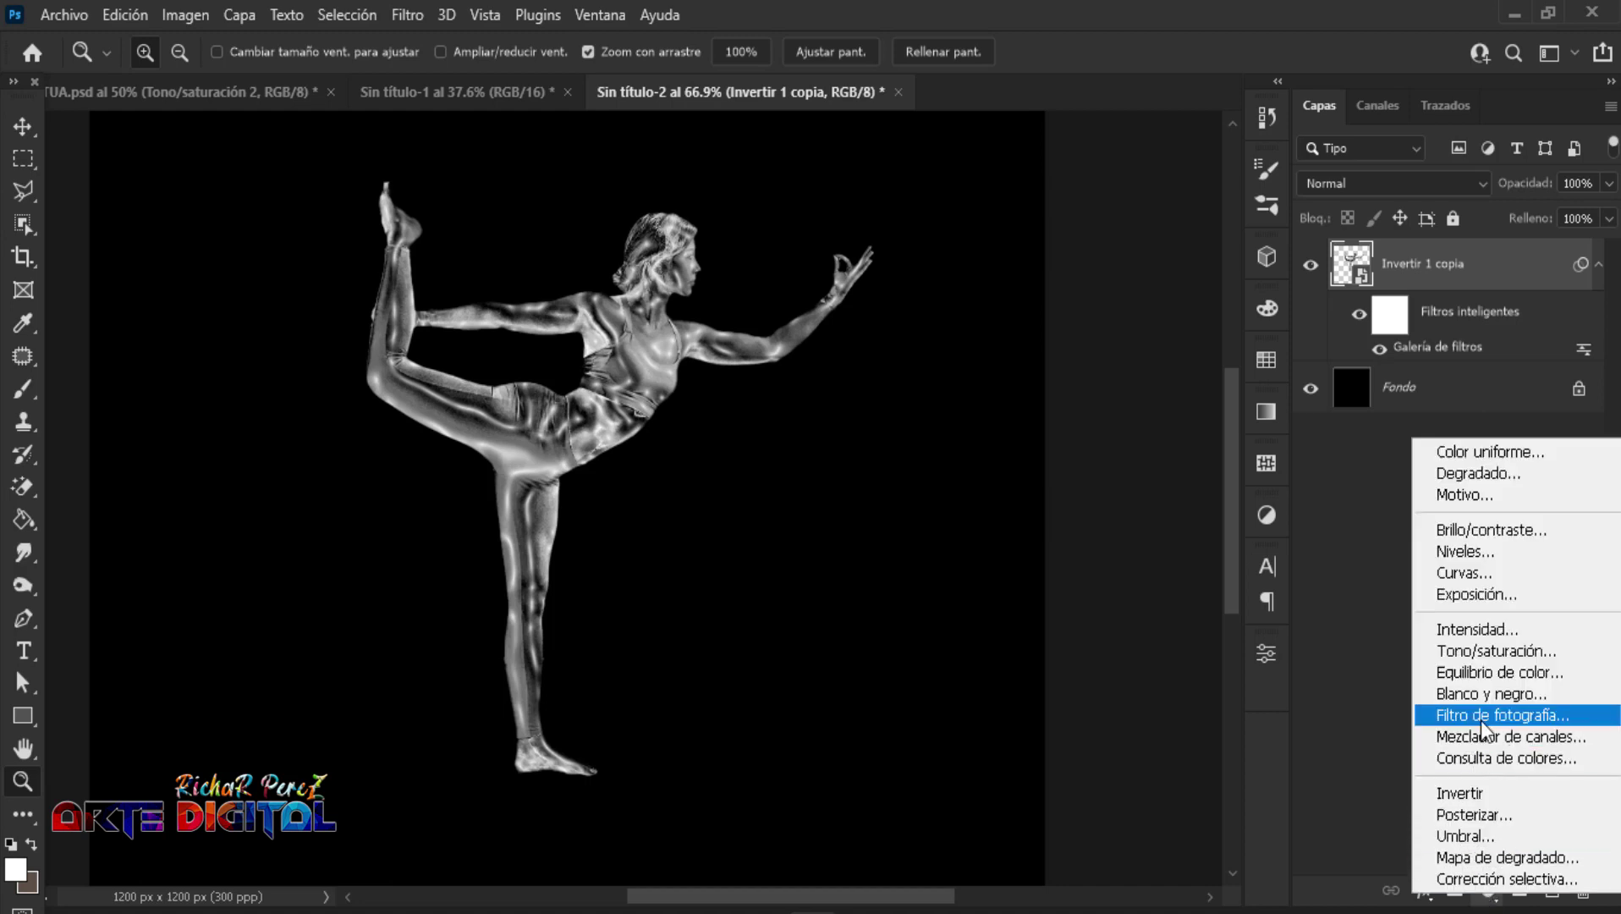
pyautogui.click(1496, 651)
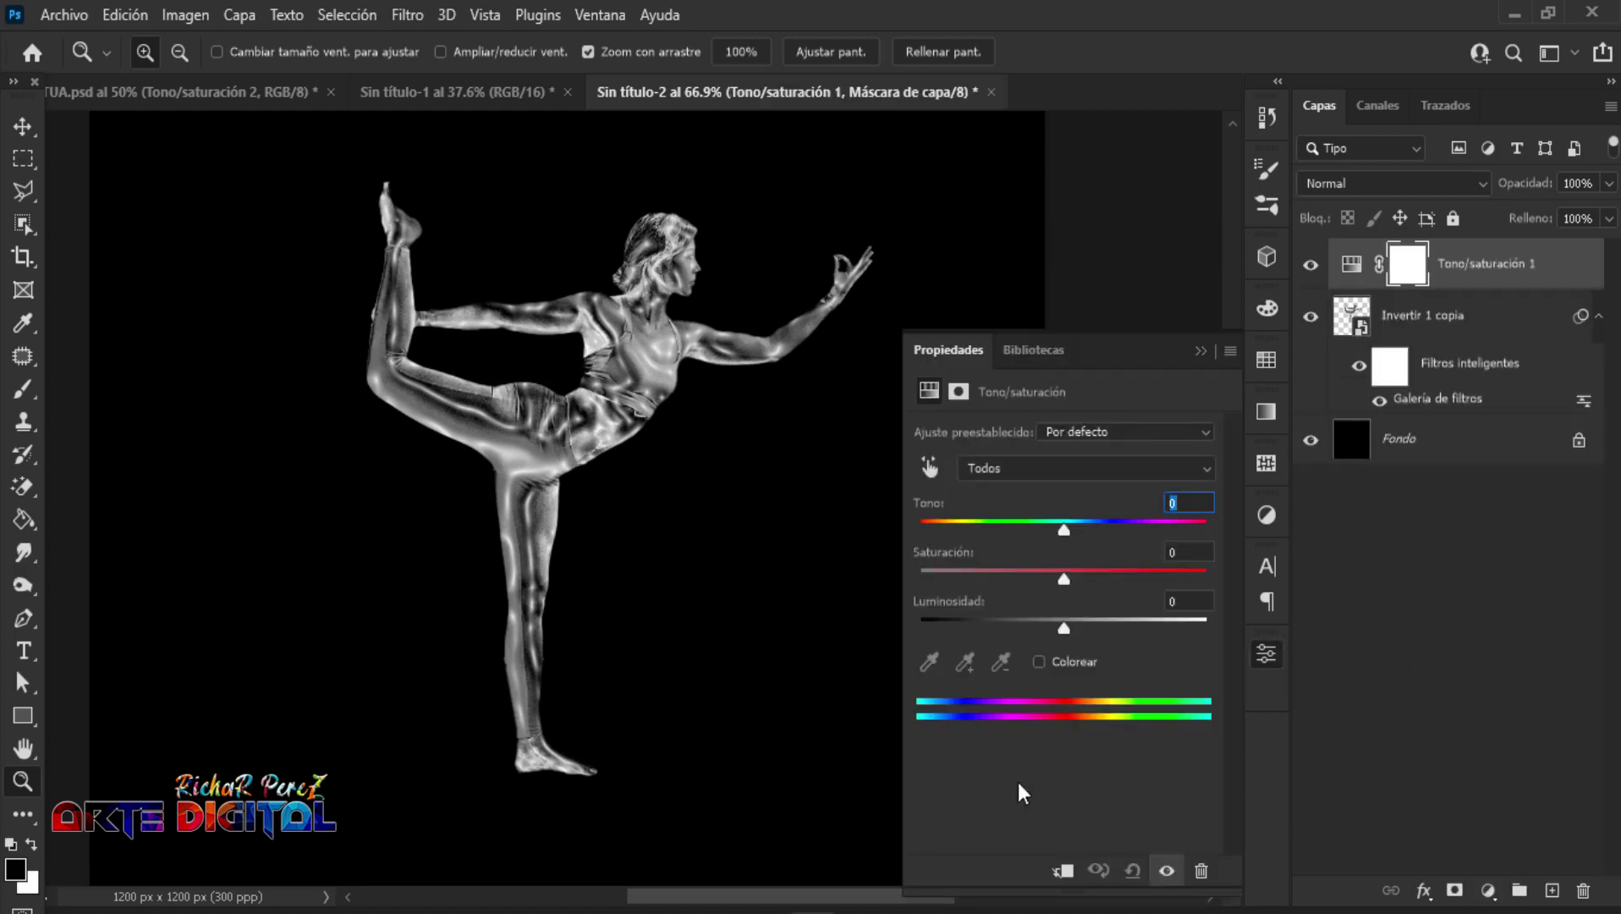
pyautogui.click(1064, 872)
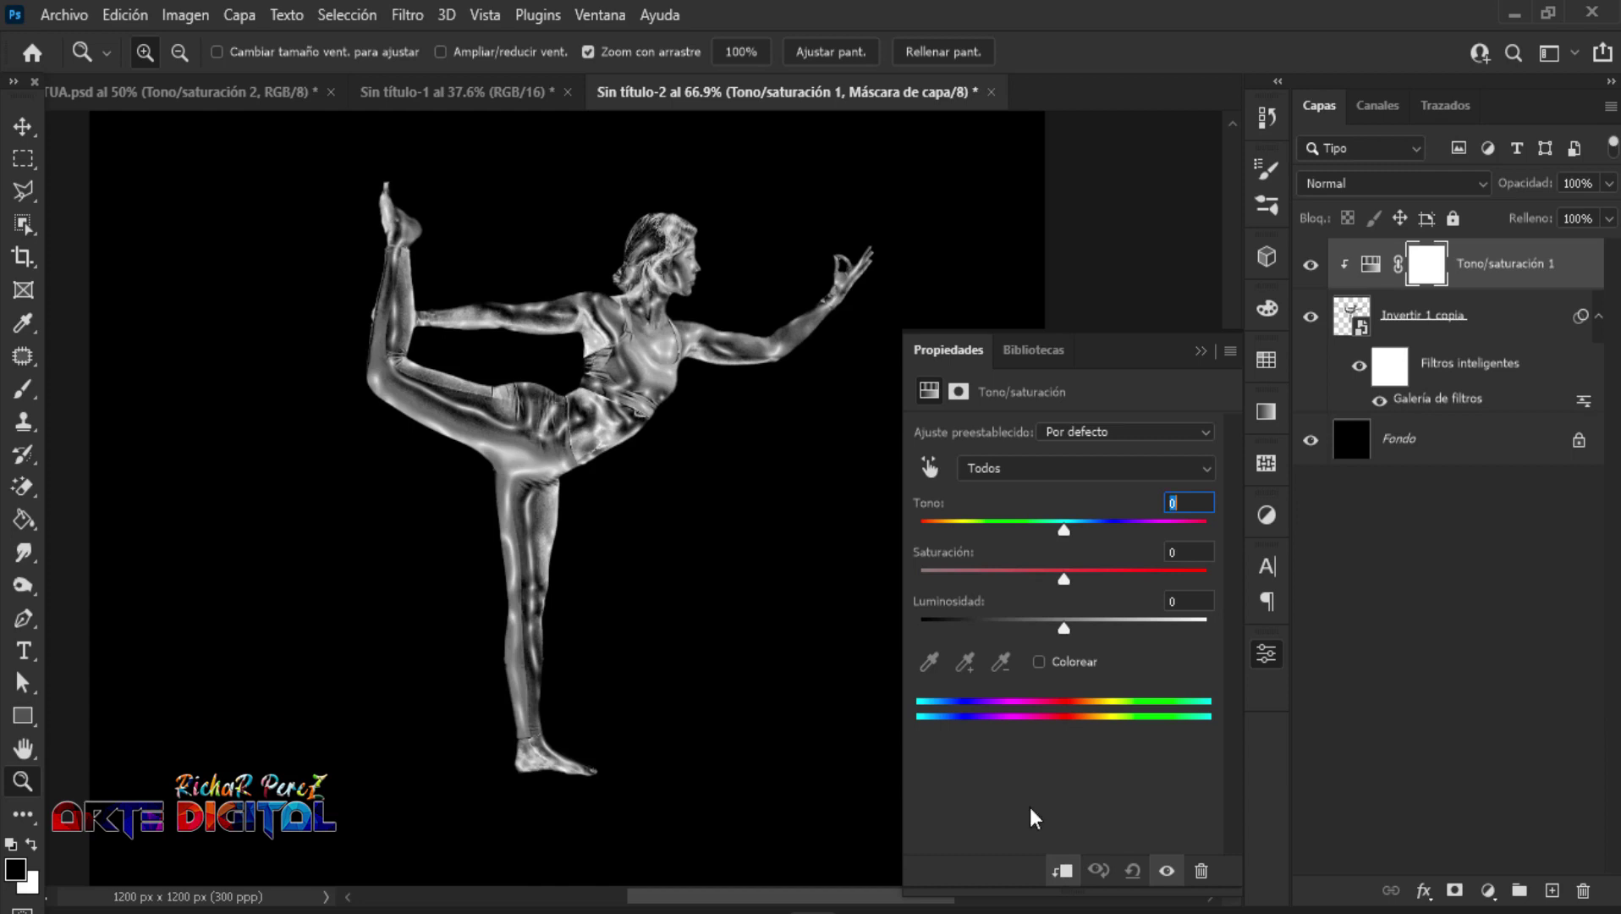
pyautogui.click(1039, 662)
pyautogui.write('4')
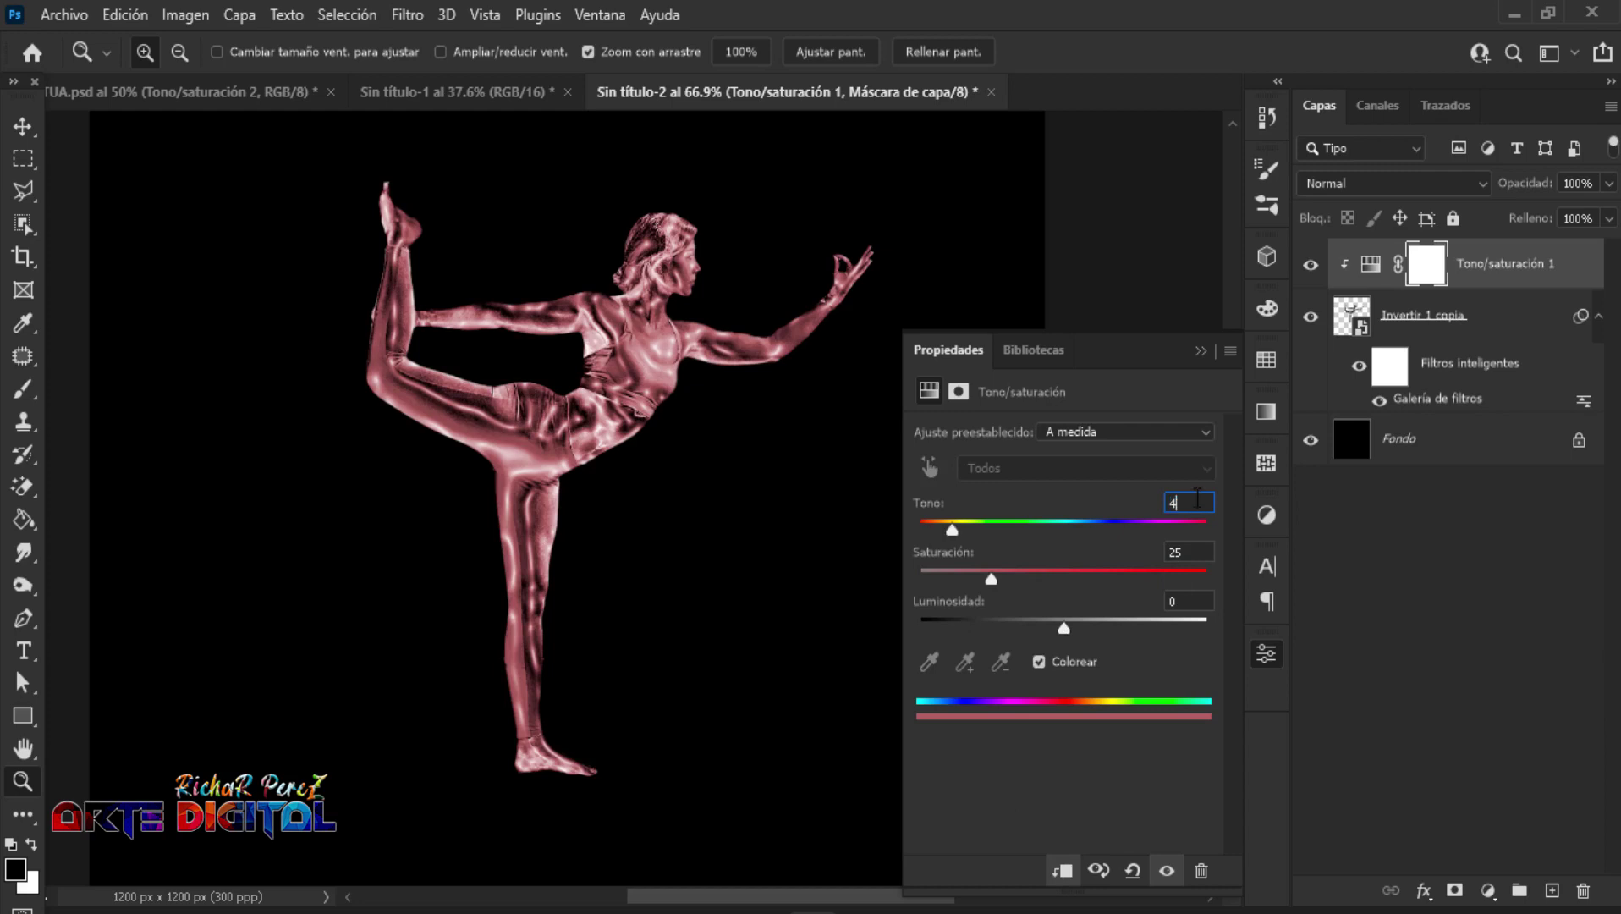
pyautogui.write('+40')
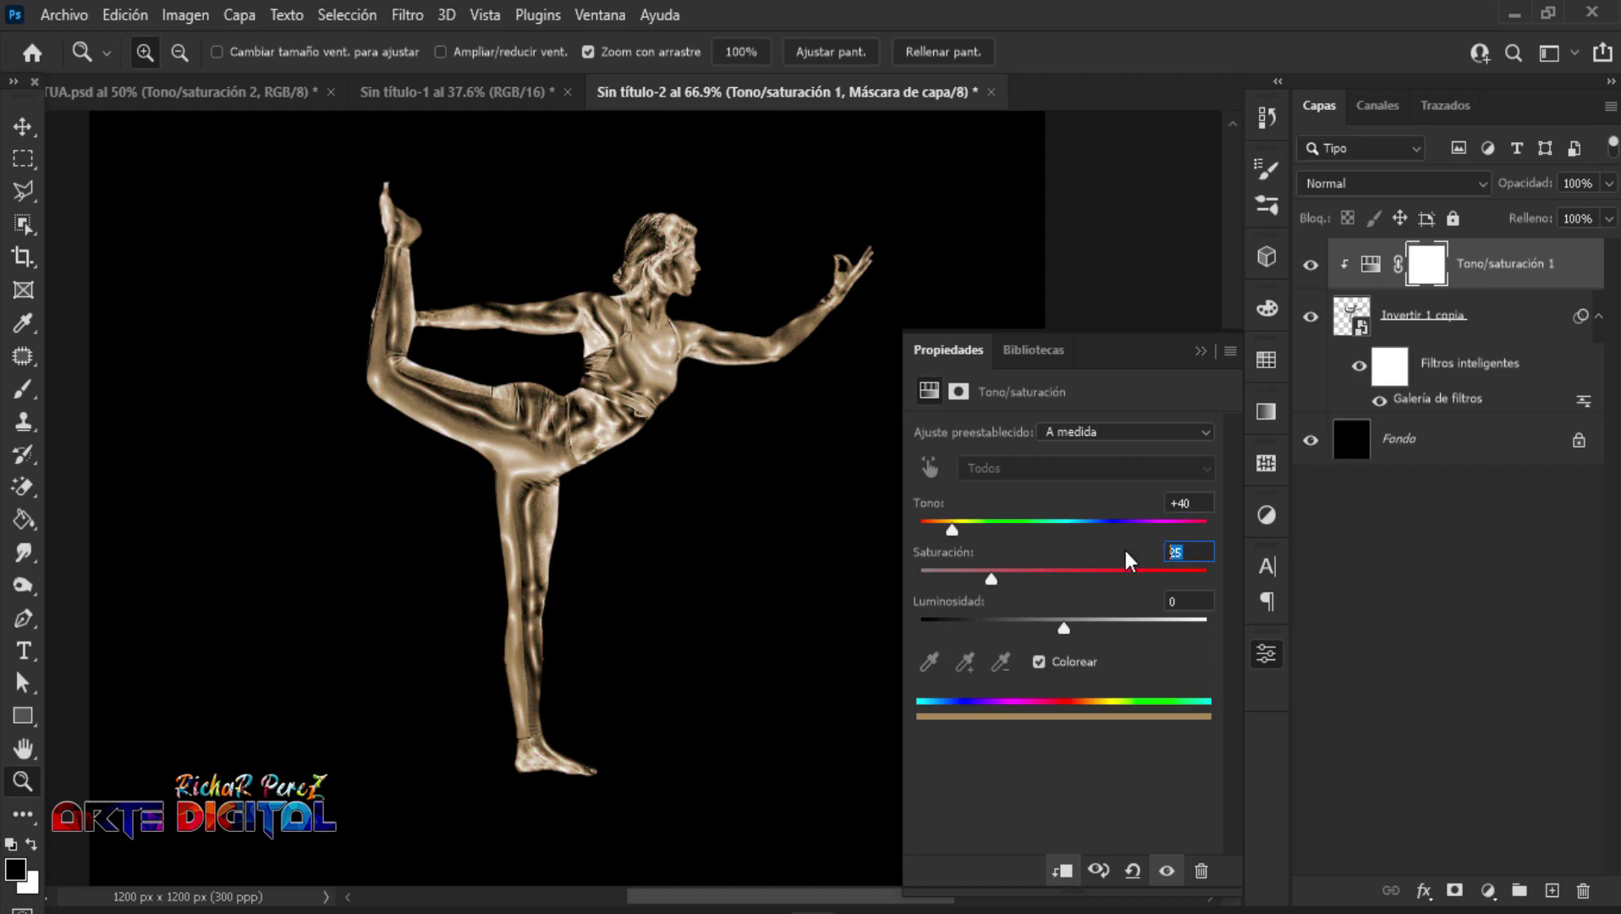
pyautogui.write('5')
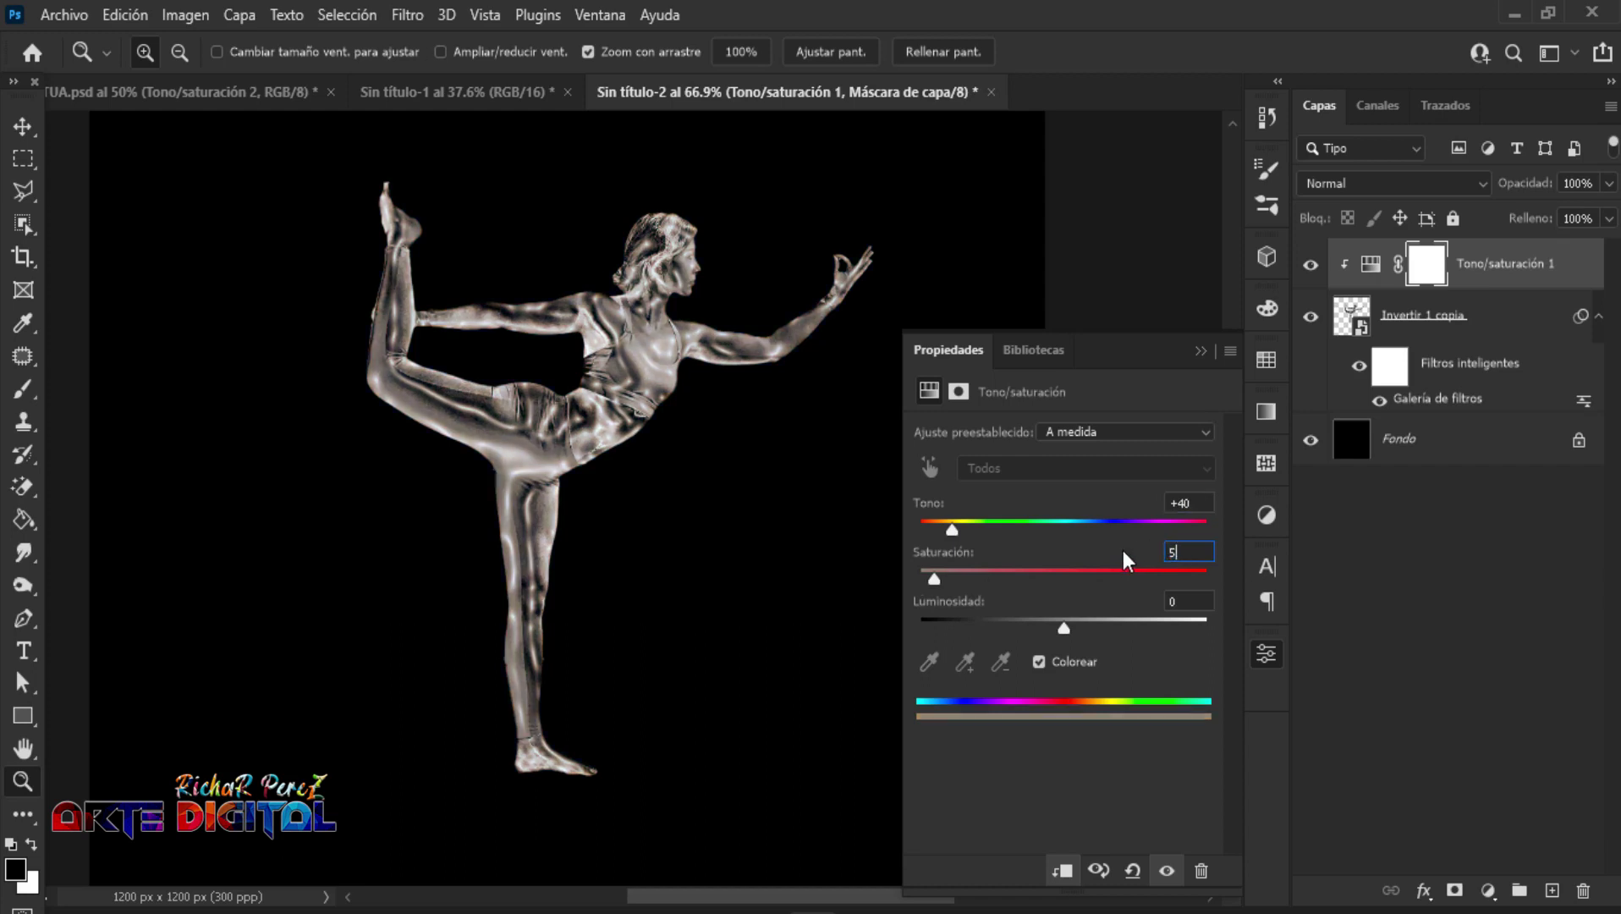
pyautogui.write('69')
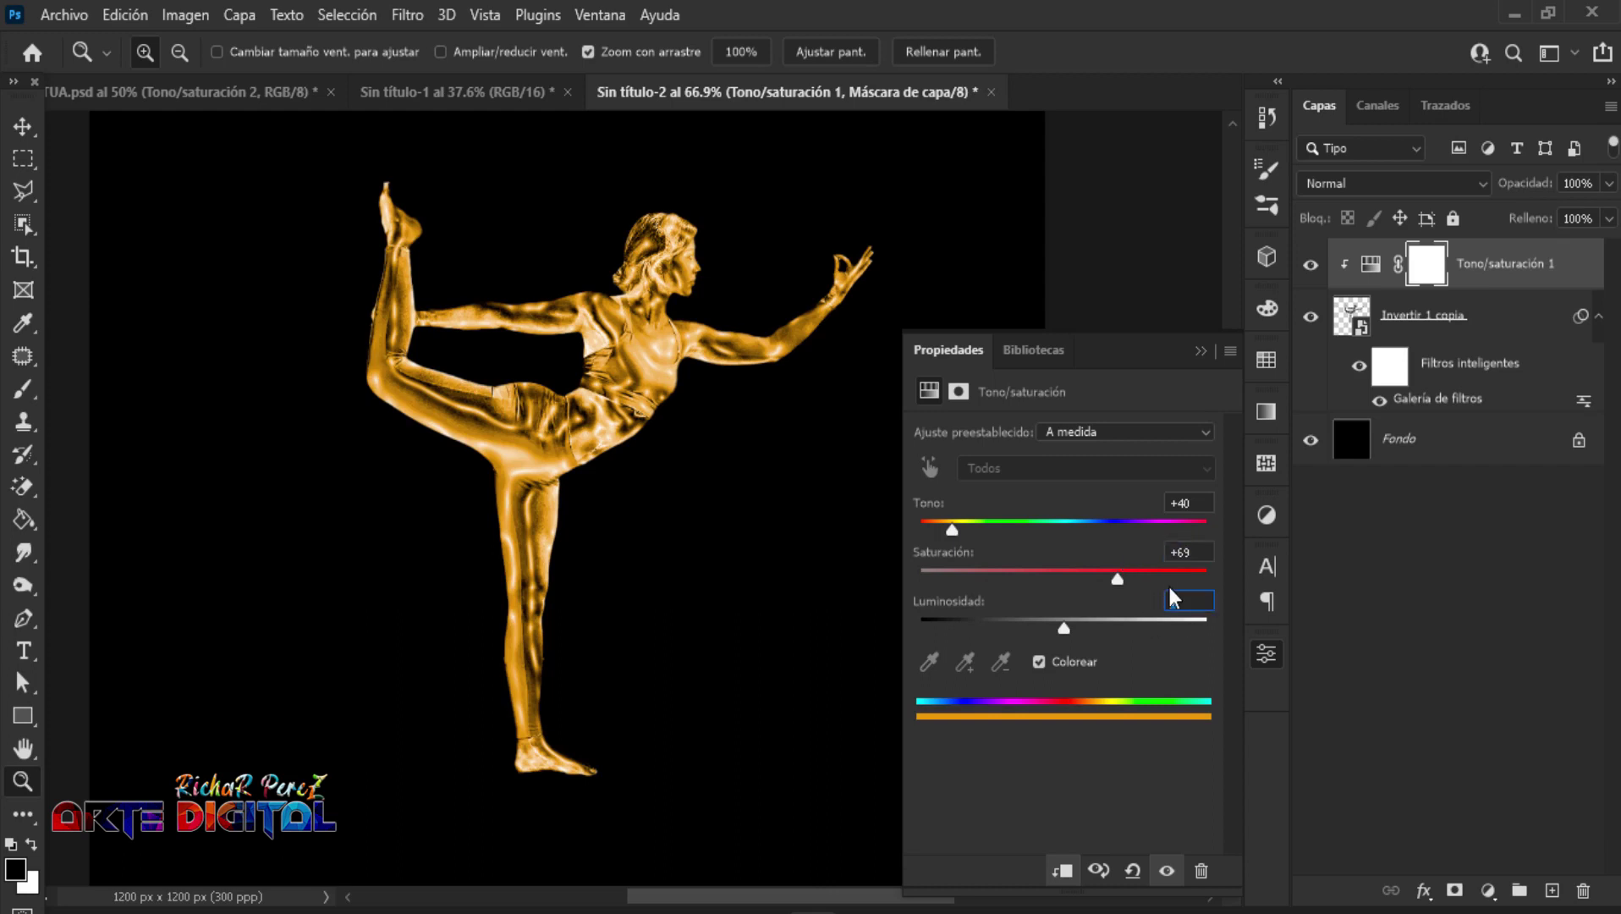
pyautogui.write('2')
pyautogui.click(1201, 352)
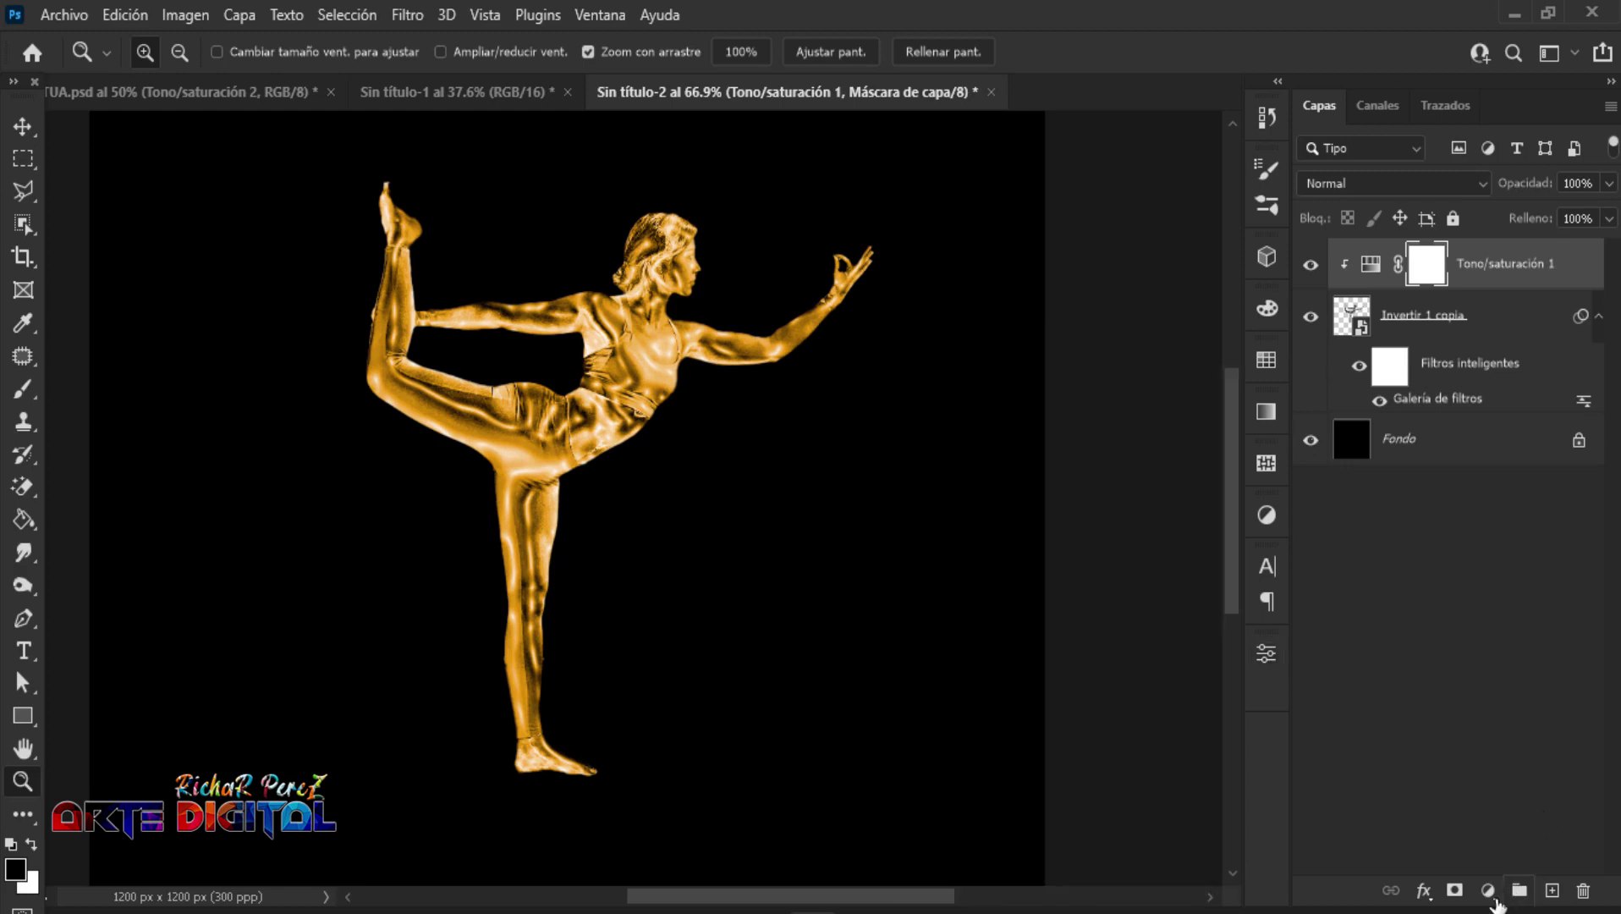
# Step: Add a clipped Niveles layer with input levels 26, 1.13 and 234
pyautogui.click(1488, 892)
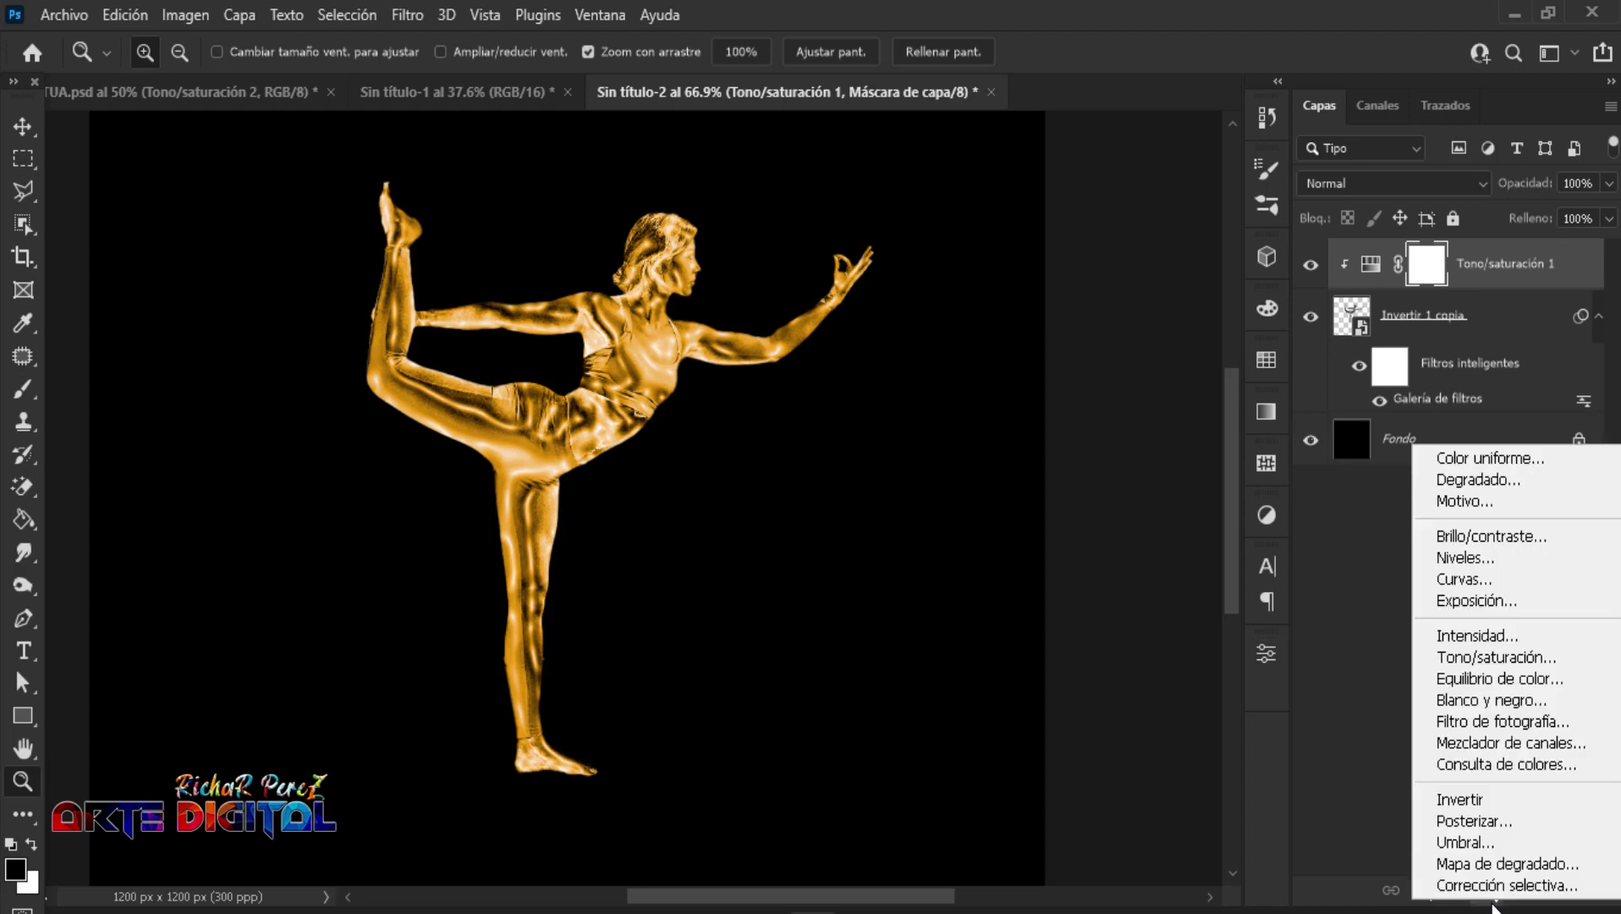
pyautogui.click(1510, 560)
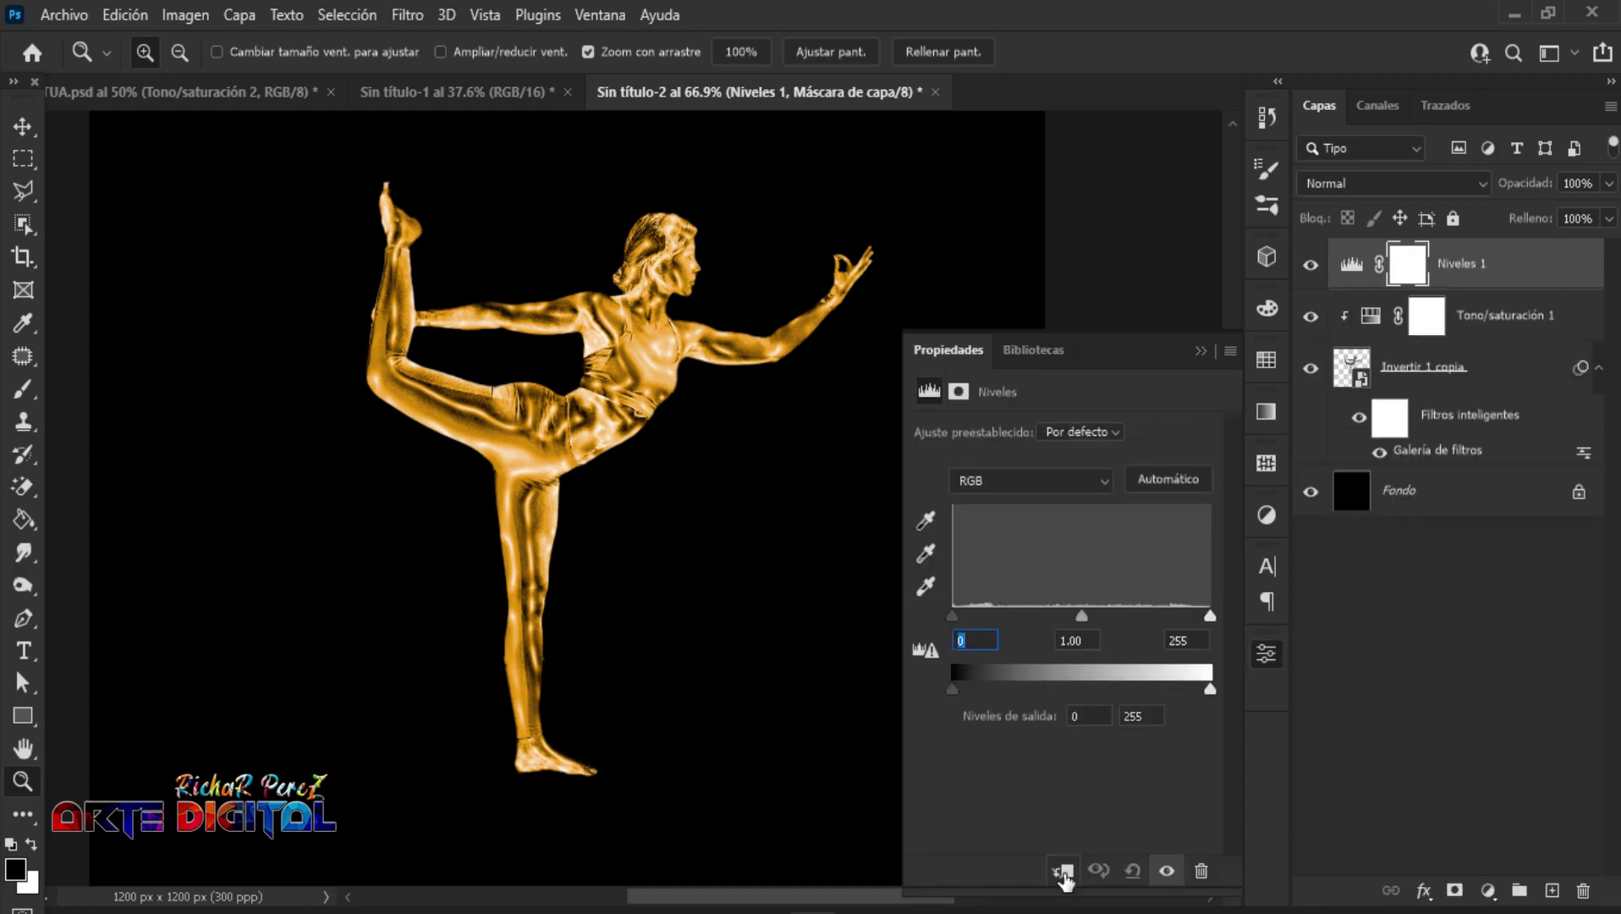
pyautogui.click(1063, 873)
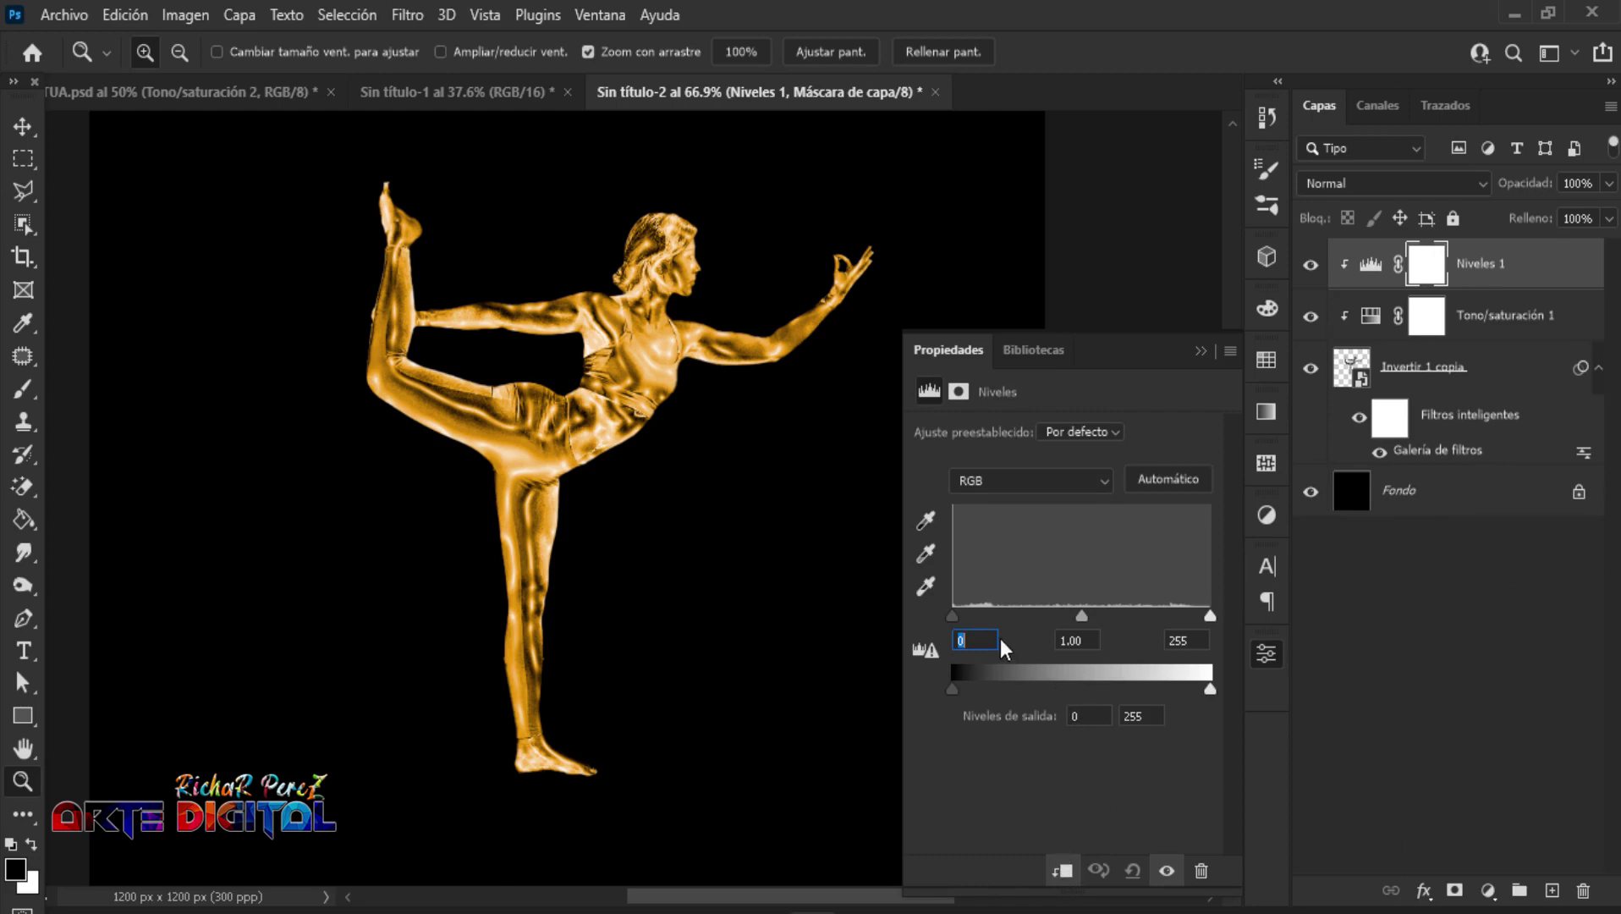
pyautogui.write('26')
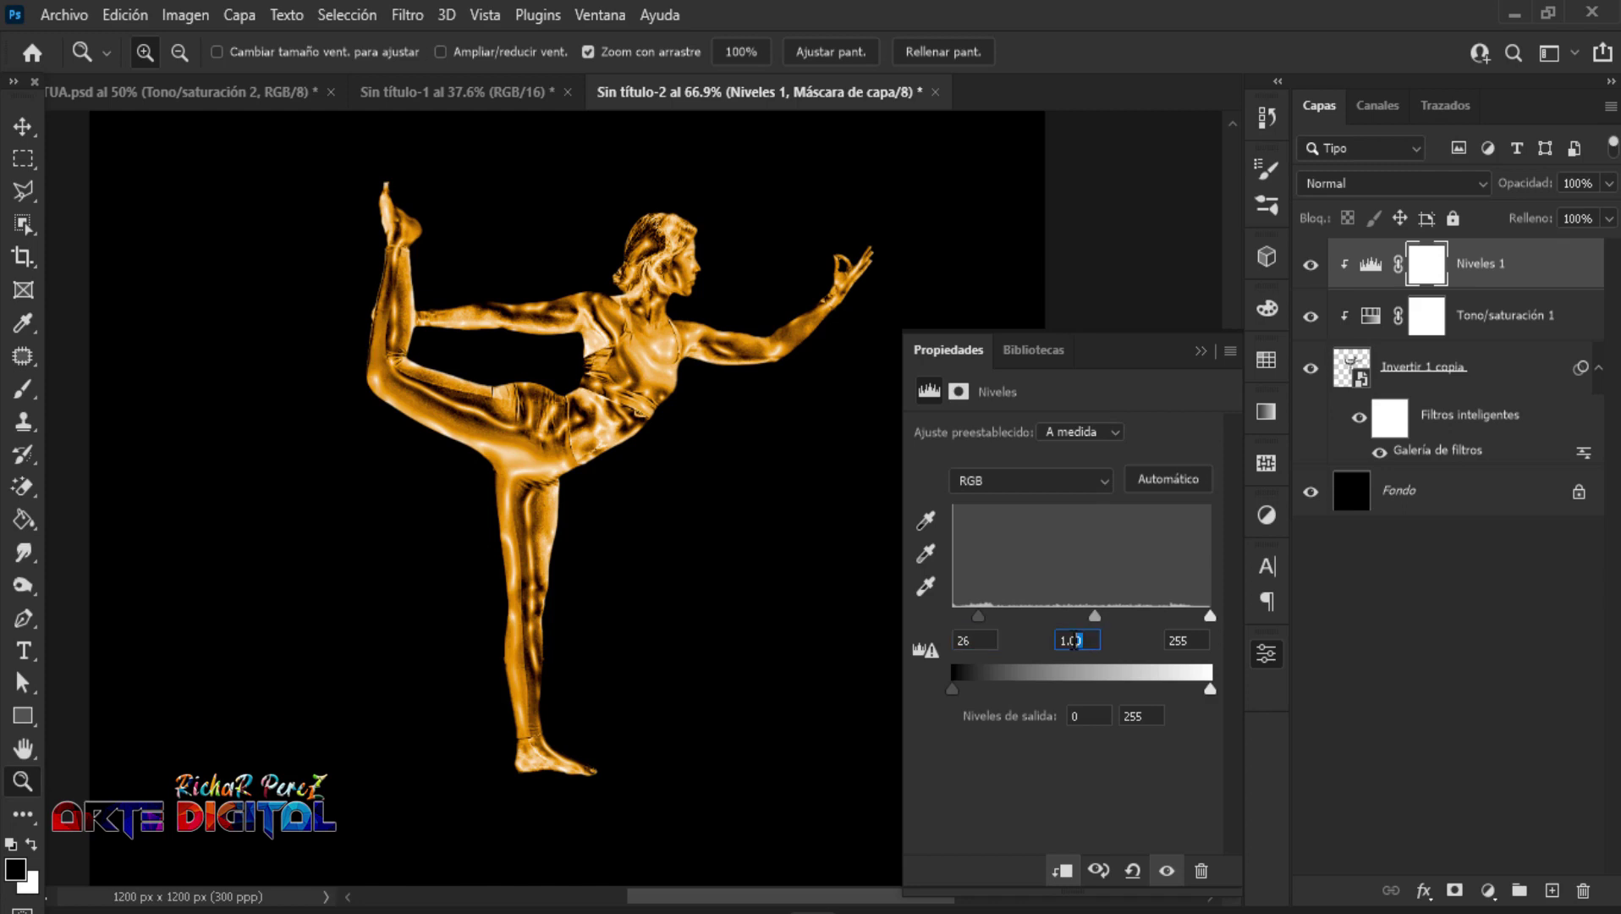
pyautogui.write('13')
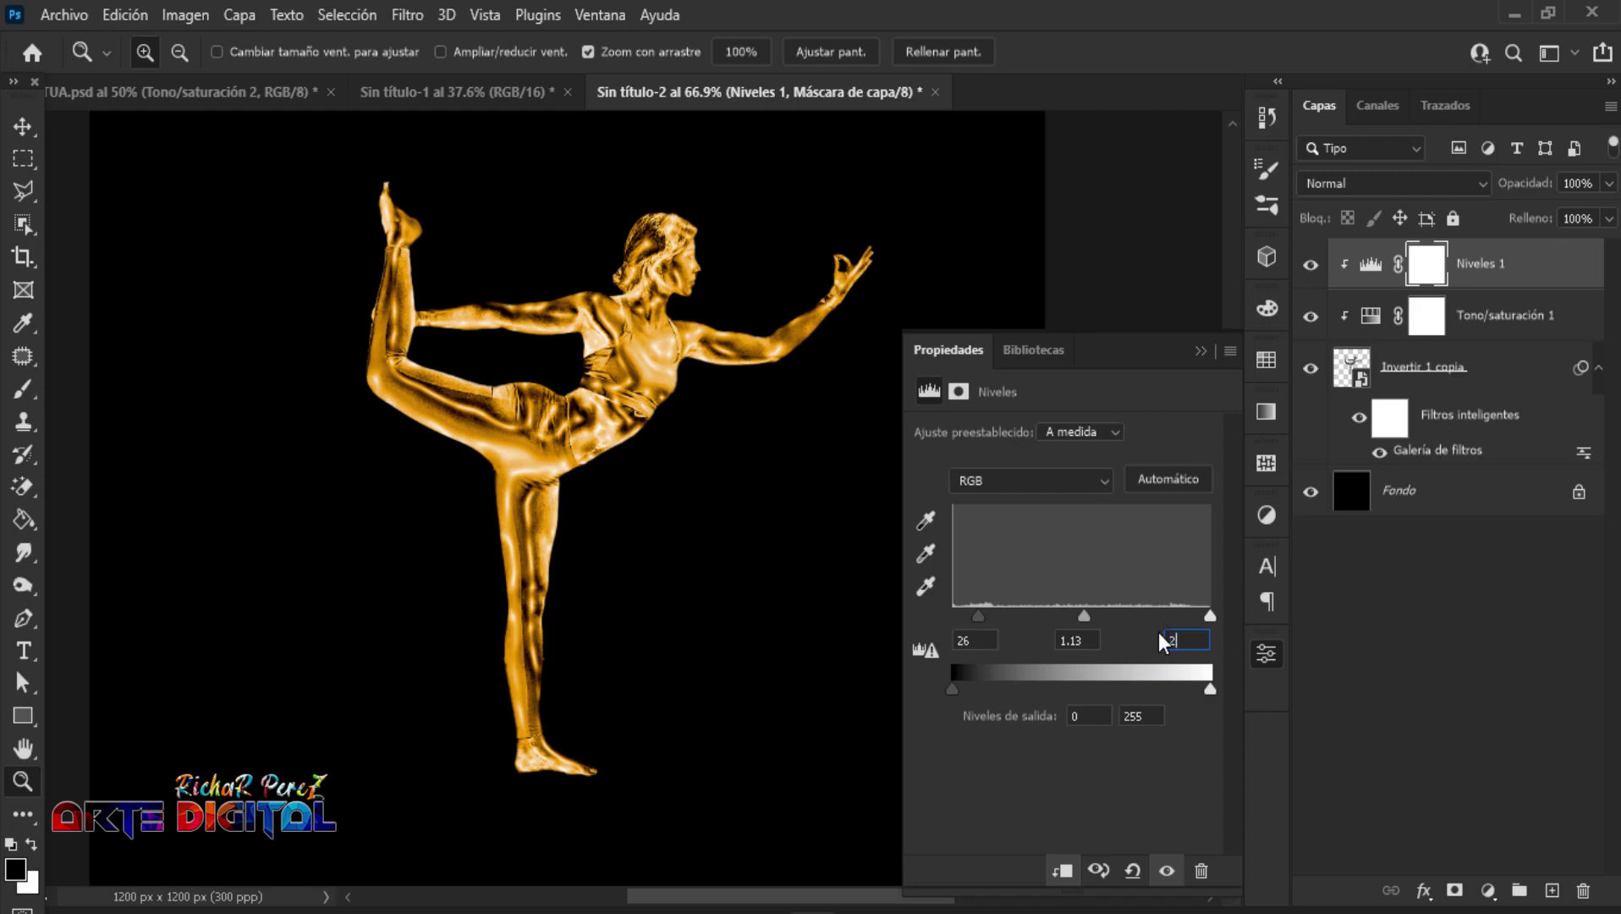
pyautogui.write('34')
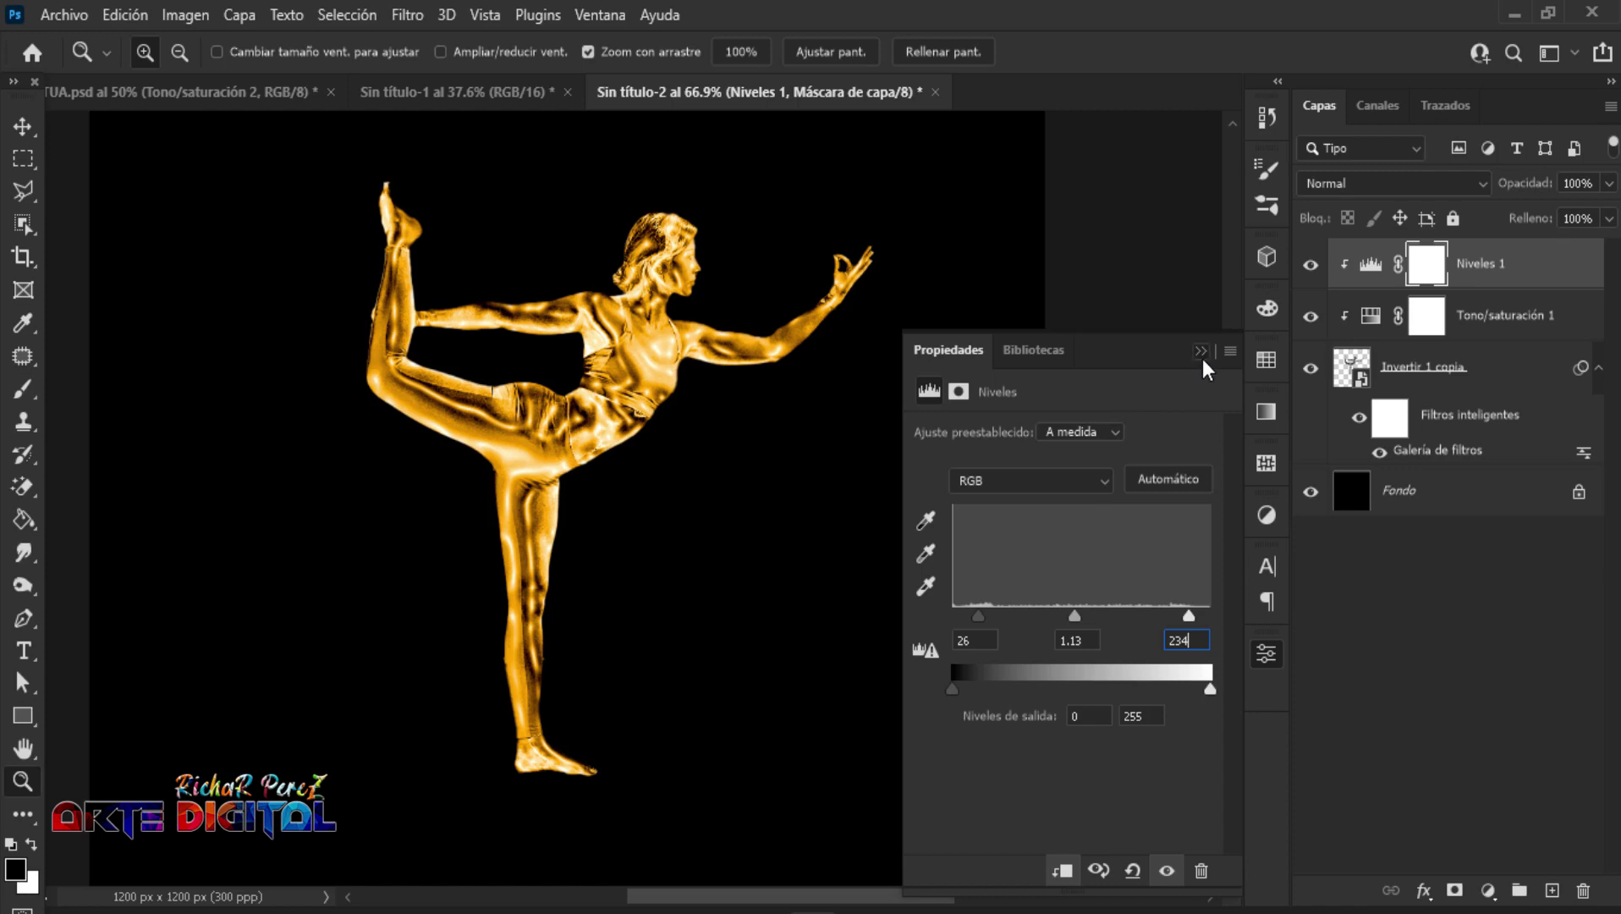
pyautogui.click(1201, 351)
pyautogui.keyDown('alt'); pyautogui.click(615, 555); pyautogui.keyUp('alt')
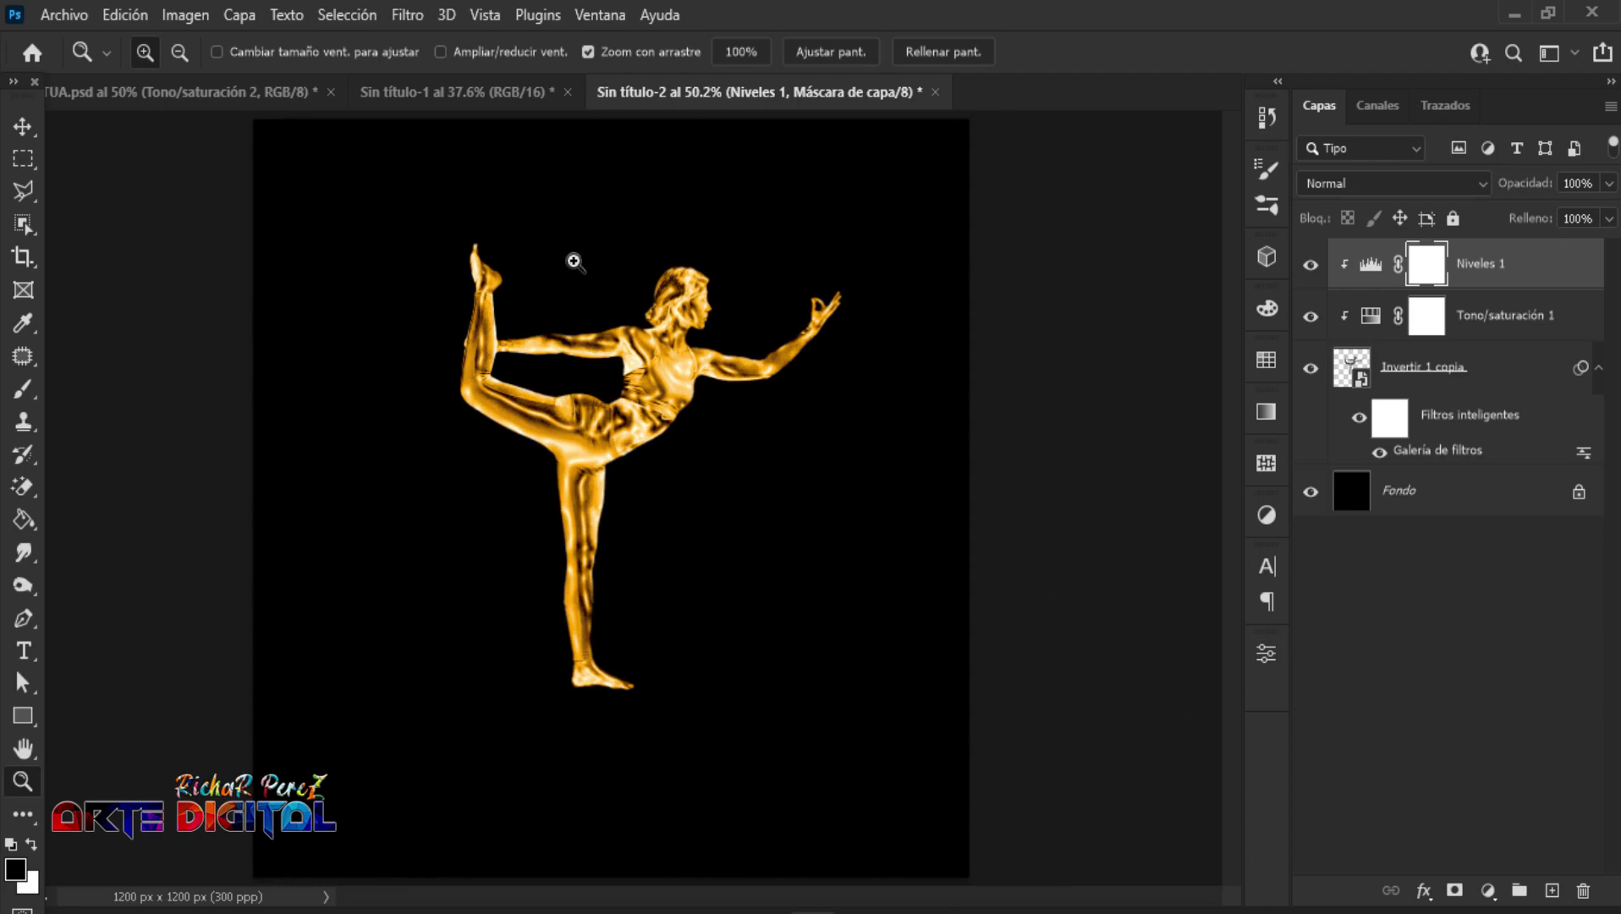
# Step: In the trophy document, select the trophy with Object Selection and mask out its black background
pyautogui.click(428, 95)
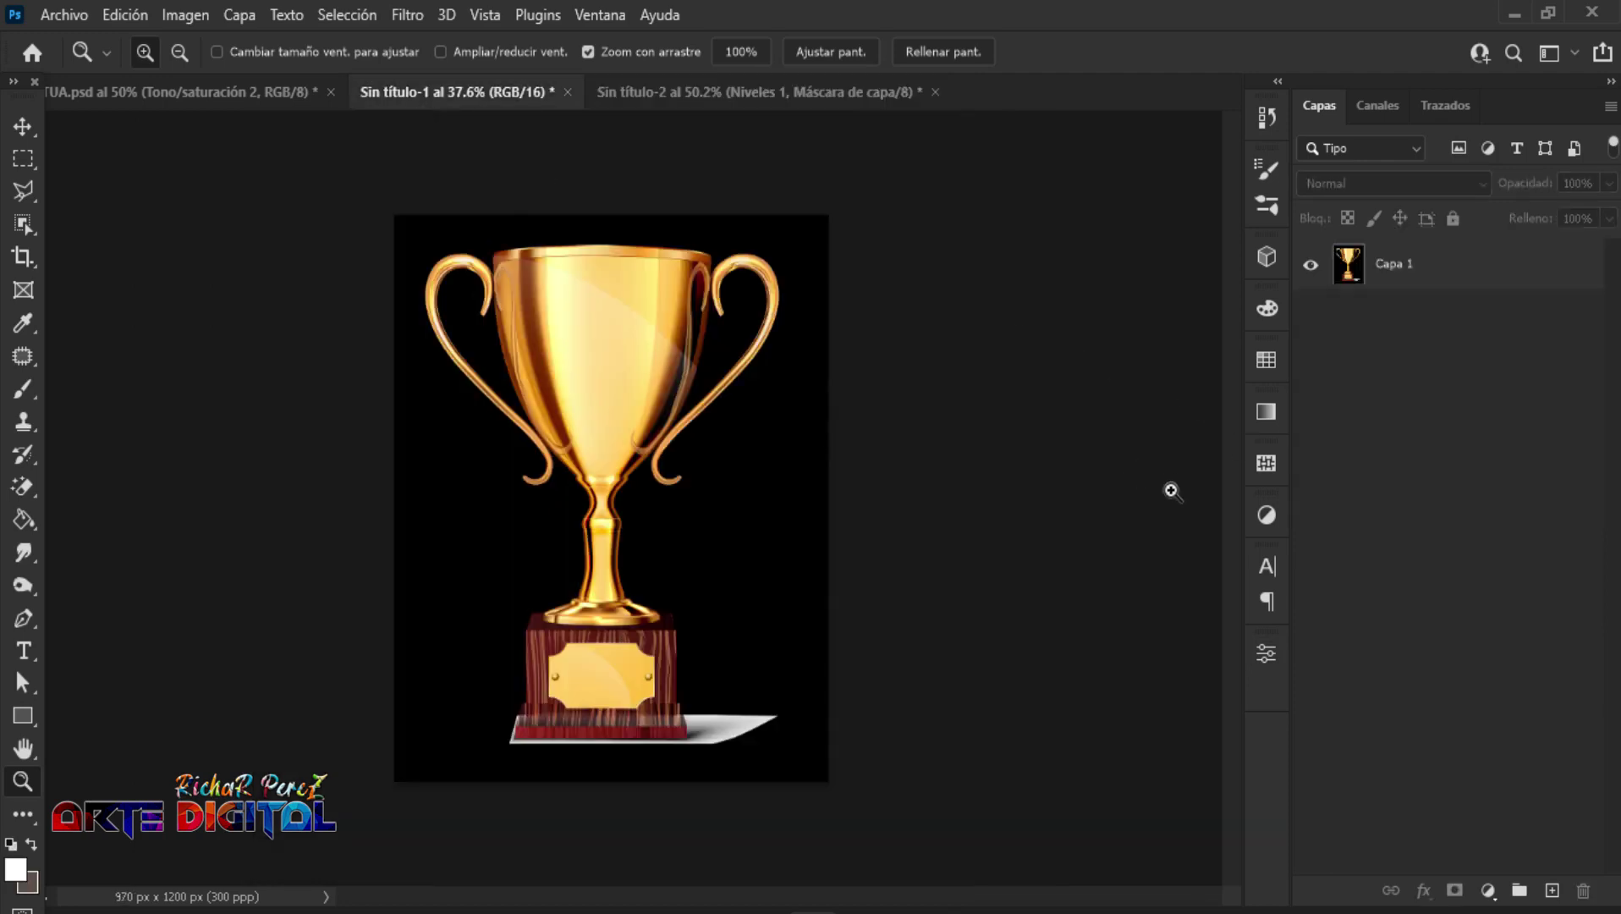
pyautogui.scroll(1, 588, 649)
pyautogui.scroll(2, 589, 650)
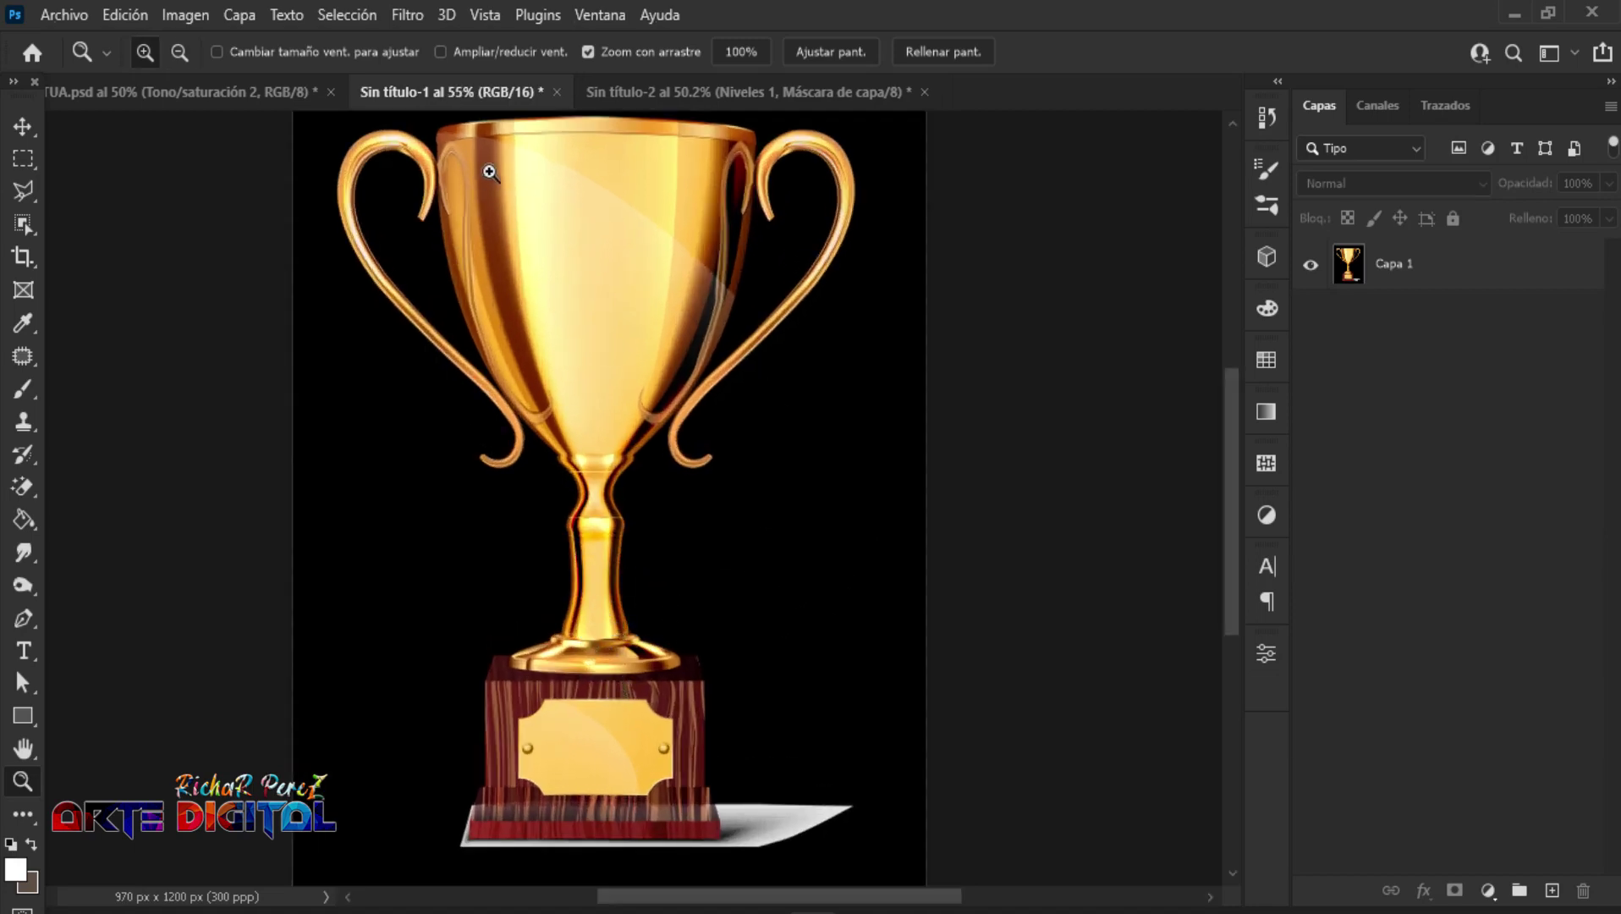
pyautogui.scroll(-1, 813, 669)
pyautogui.scroll(-3, 744, 614)
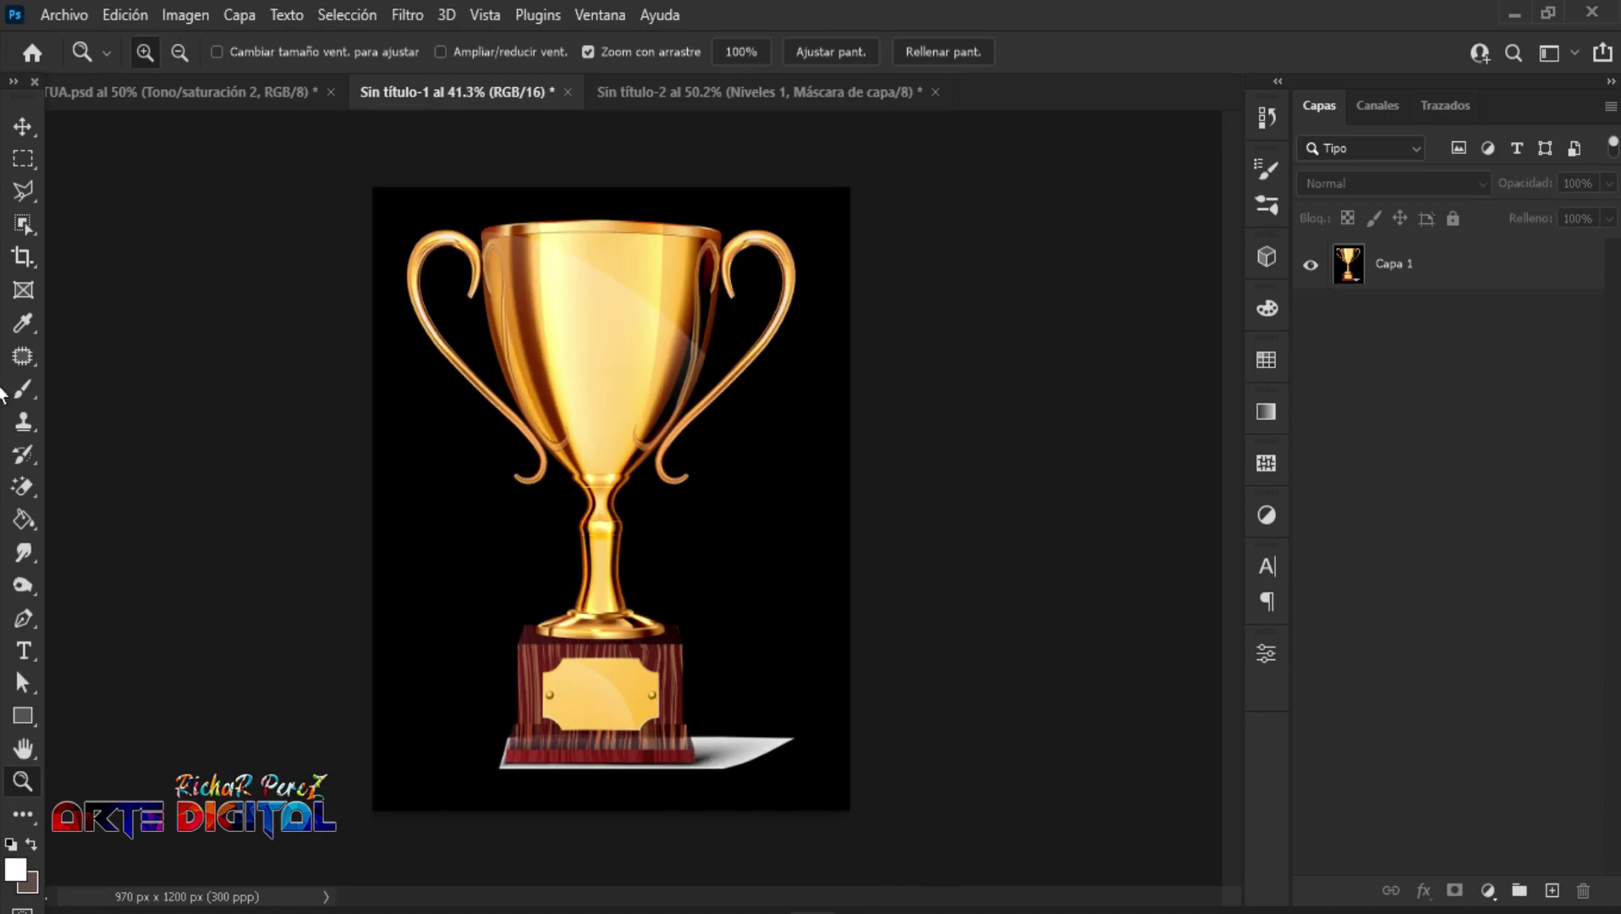
pyautogui.click(23, 224)
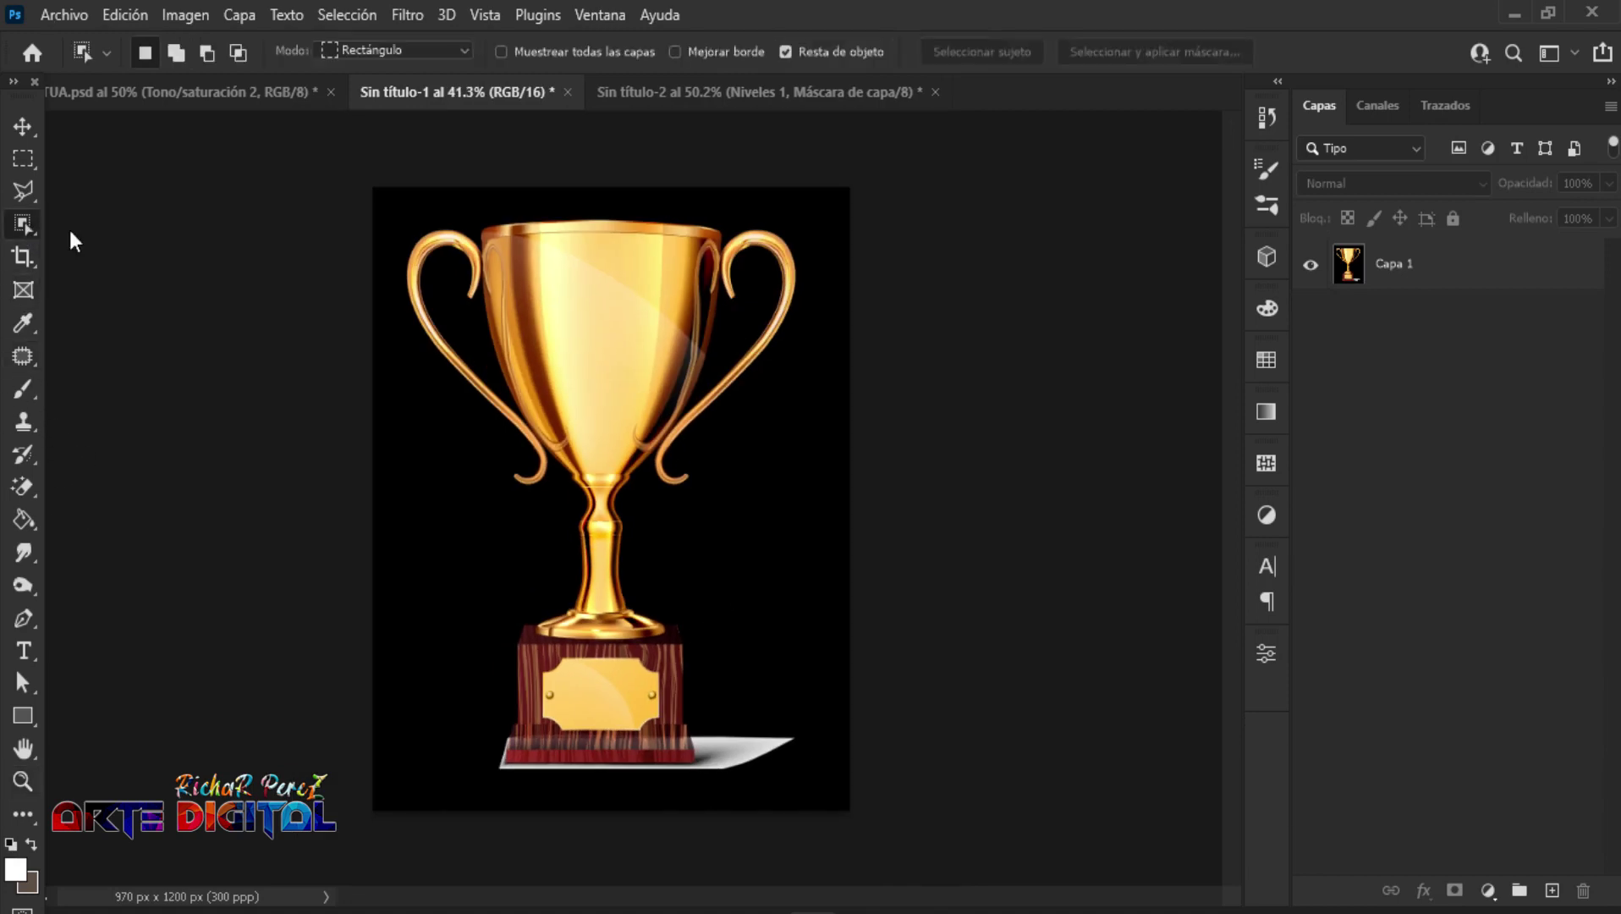
pyautogui.click(1358, 276)
pyautogui.moveTo(360, 196); pyautogui.dragTo(829, 787)
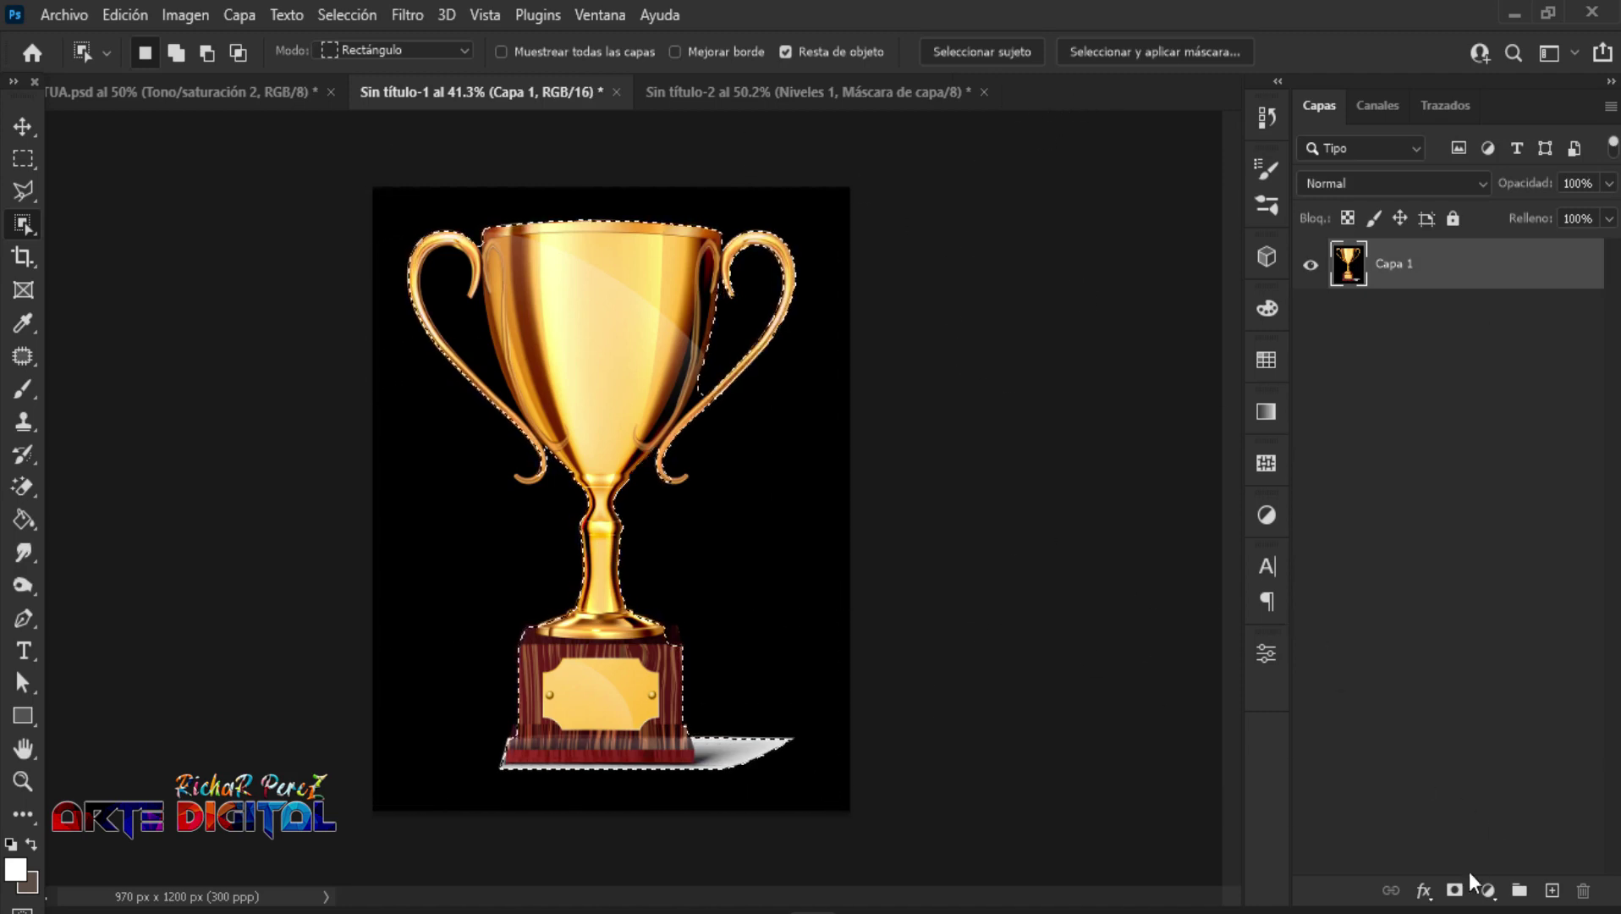
pyautogui.click(1455, 890)
# Step: Add a new empty layer, Capa 2, beneath Capa 1
pyautogui.hotkey('ctrl', '+')
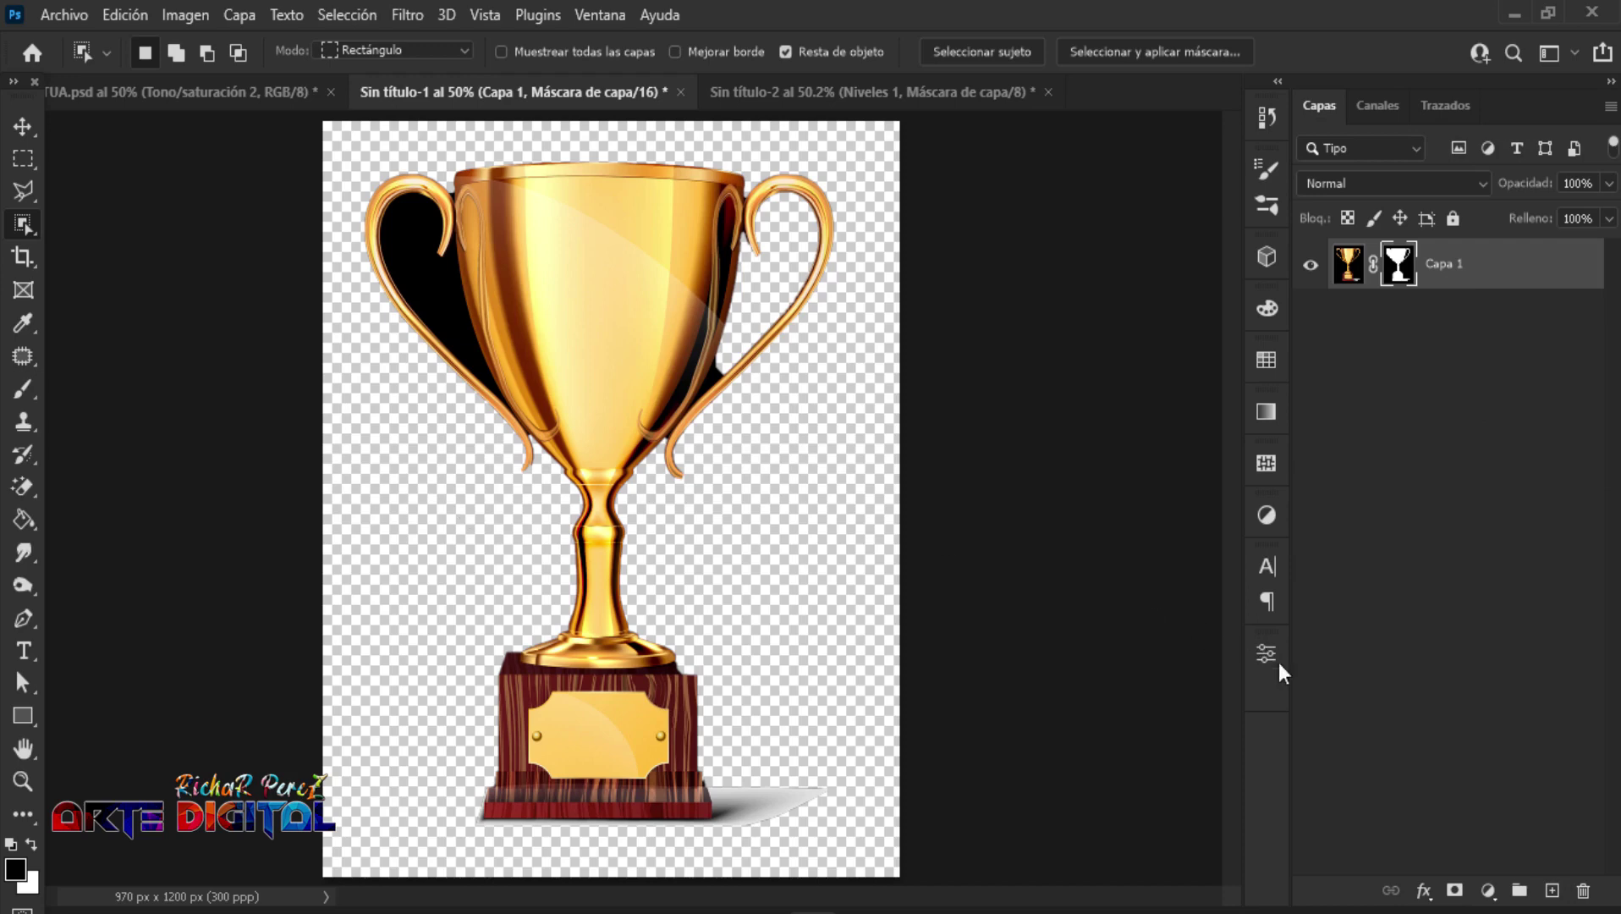
pyautogui.click(1552, 891)
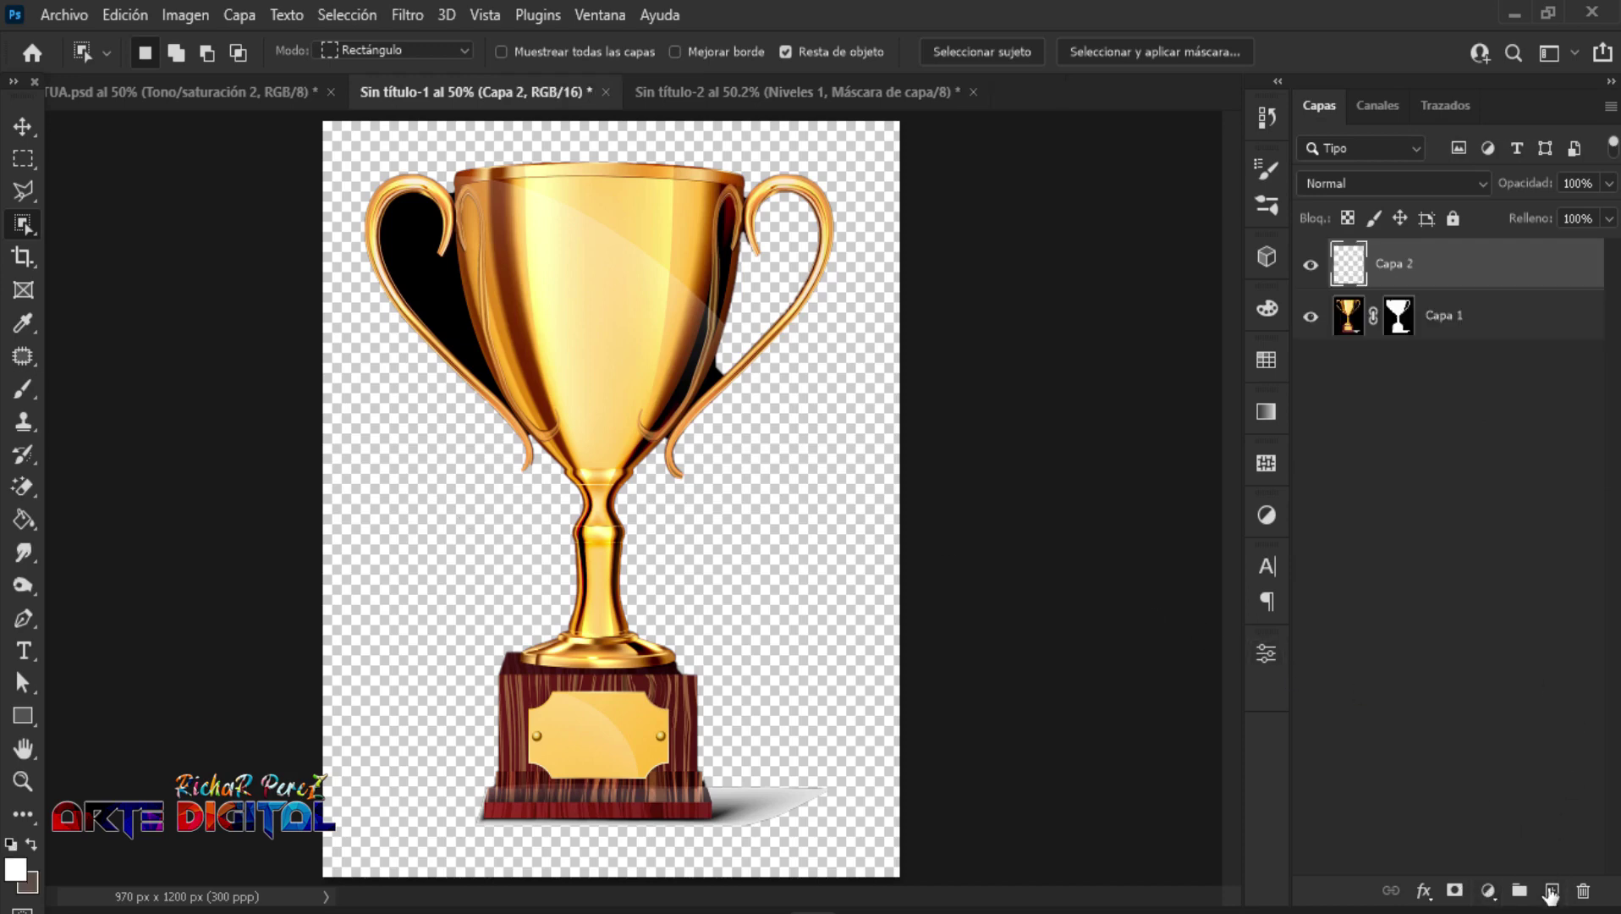
pyautogui.moveTo(1436, 277); pyautogui.dragTo(1411, 355)
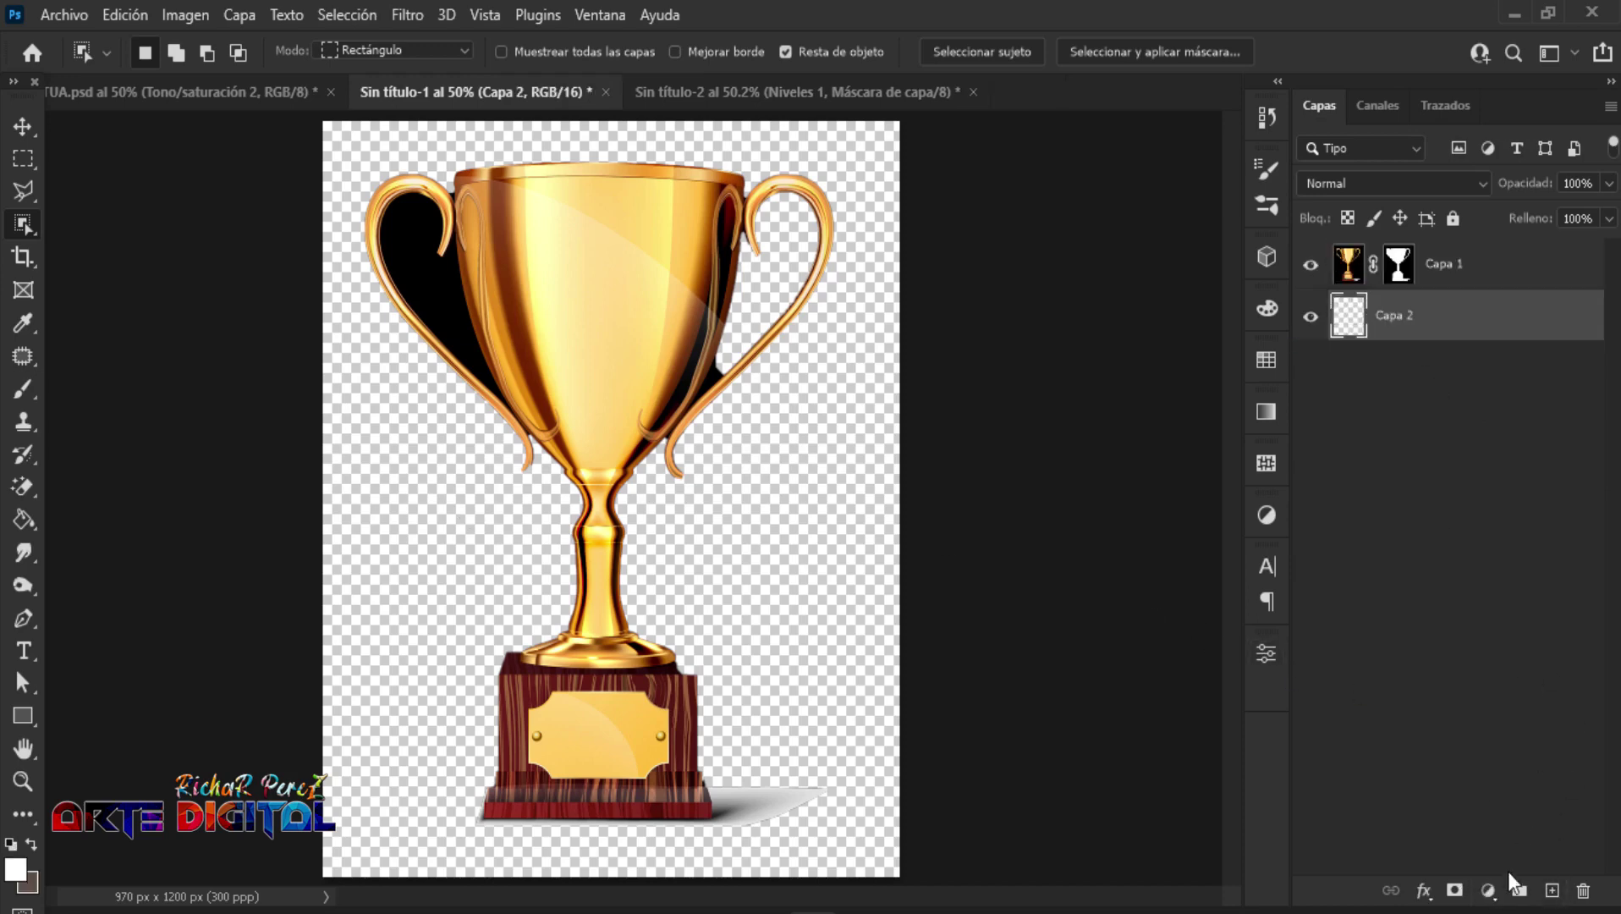
# Step: Add a black (000000) solid colour fill layer behind the trophy and target Capa 1's mask
pyautogui.click(1488, 891)
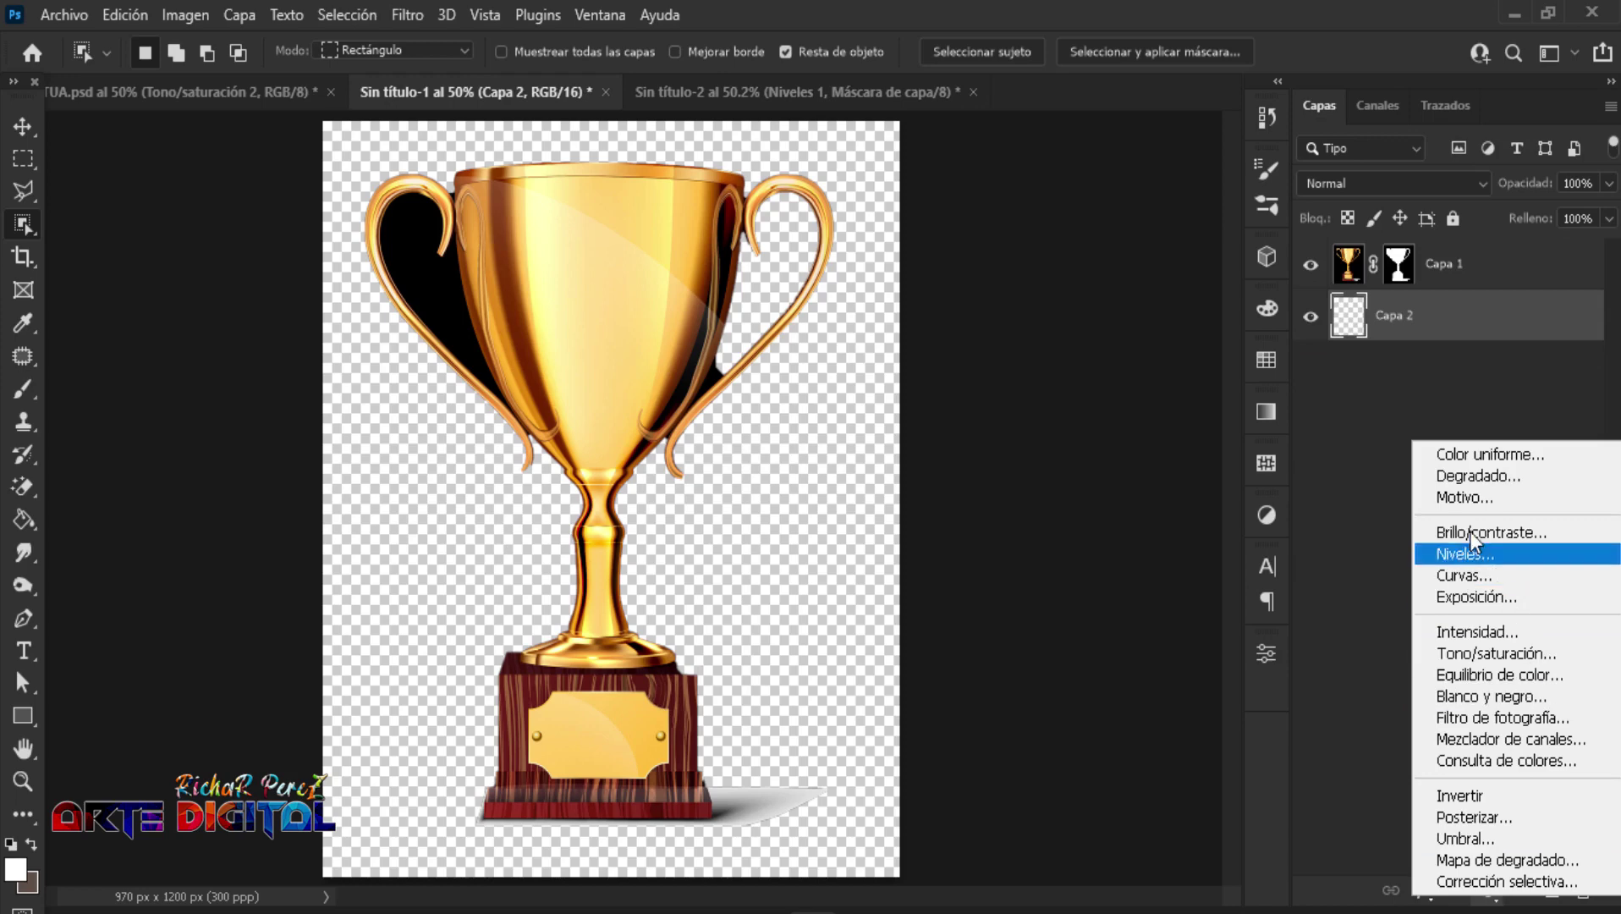
pyautogui.click(1473, 457)
pyautogui.write('000000')
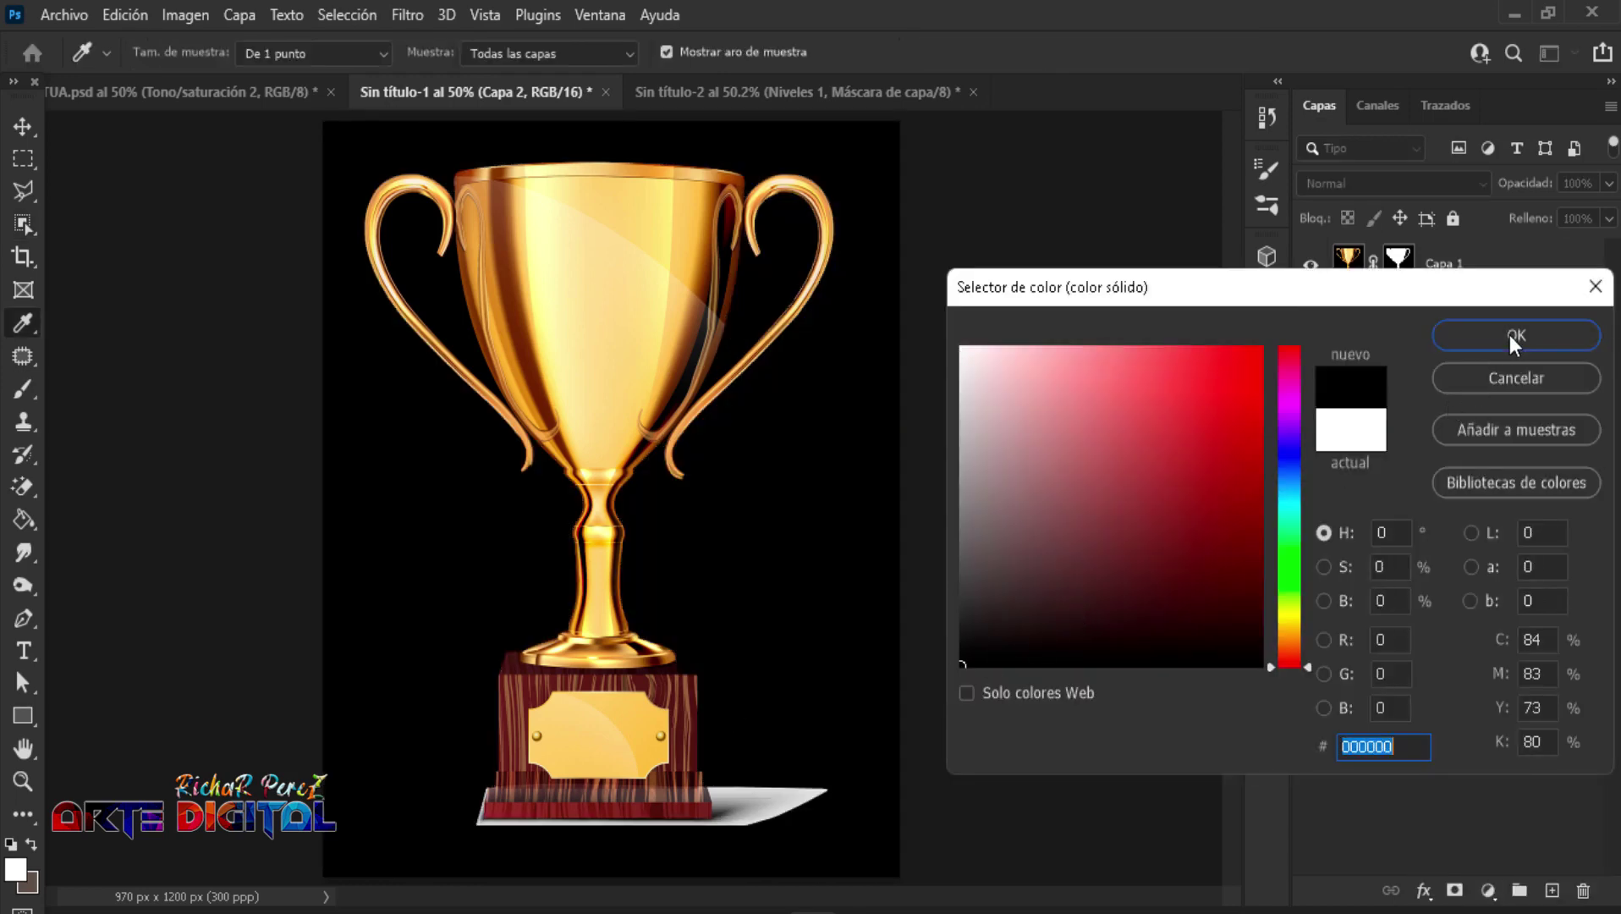
pyautogui.click(1515, 336)
pyautogui.press('w')
pyautogui.scroll(1, 598, 682)
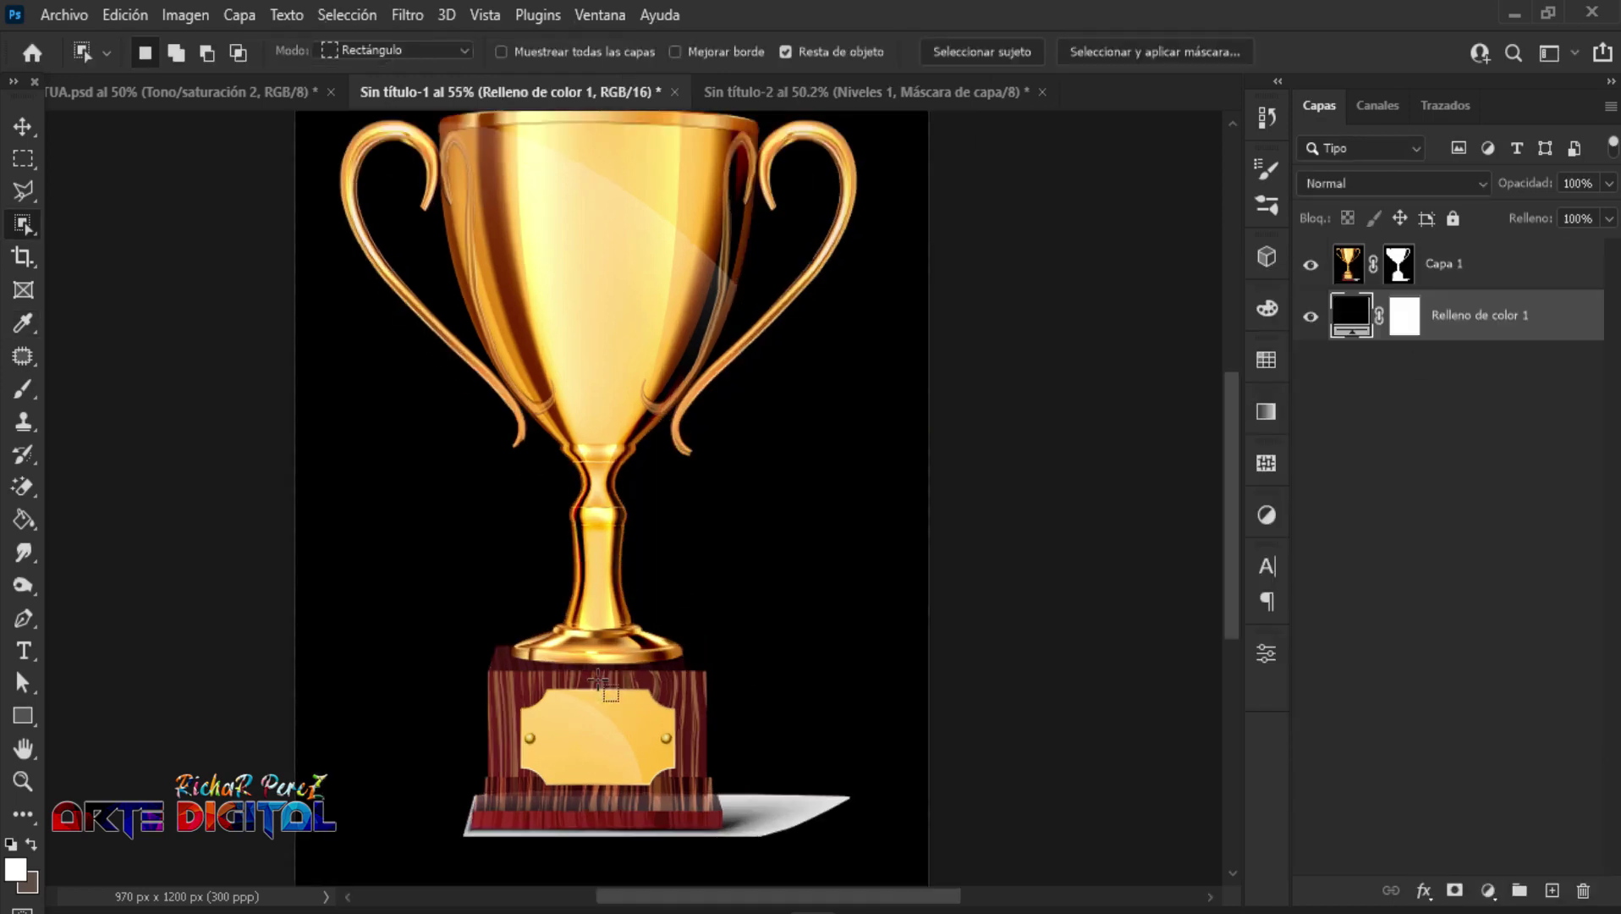
pyautogui.scroll(2, 656, 626)
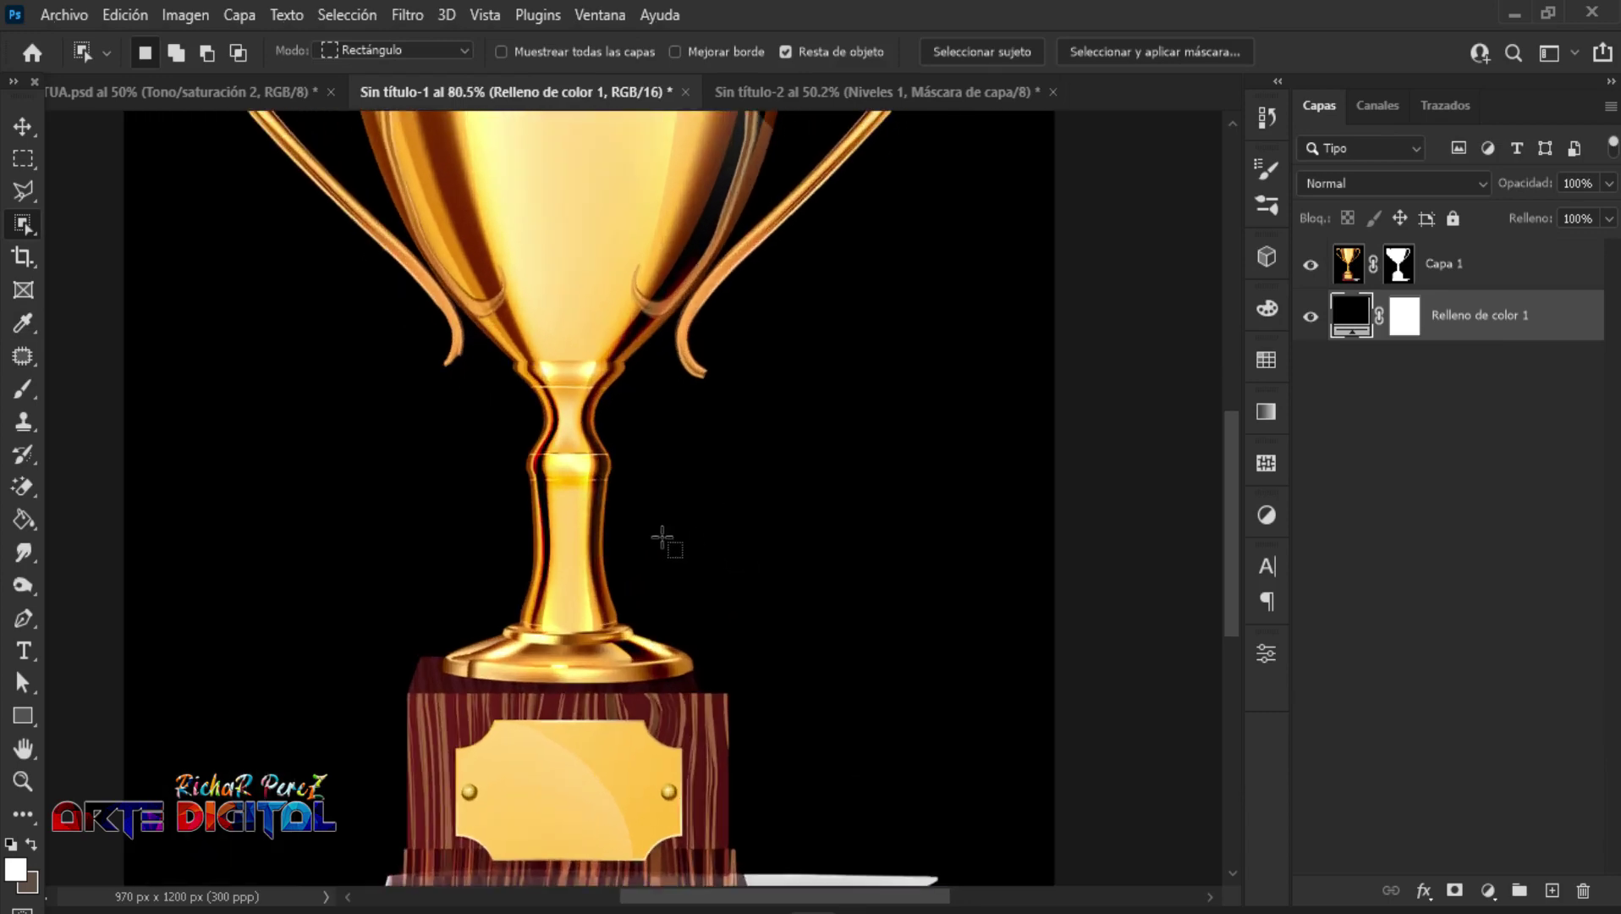
pyautogui.scroll(-2, 664, 539)
pyautogui.scroll(-1, 669, 533)
pyautogui.click(1422, 272)
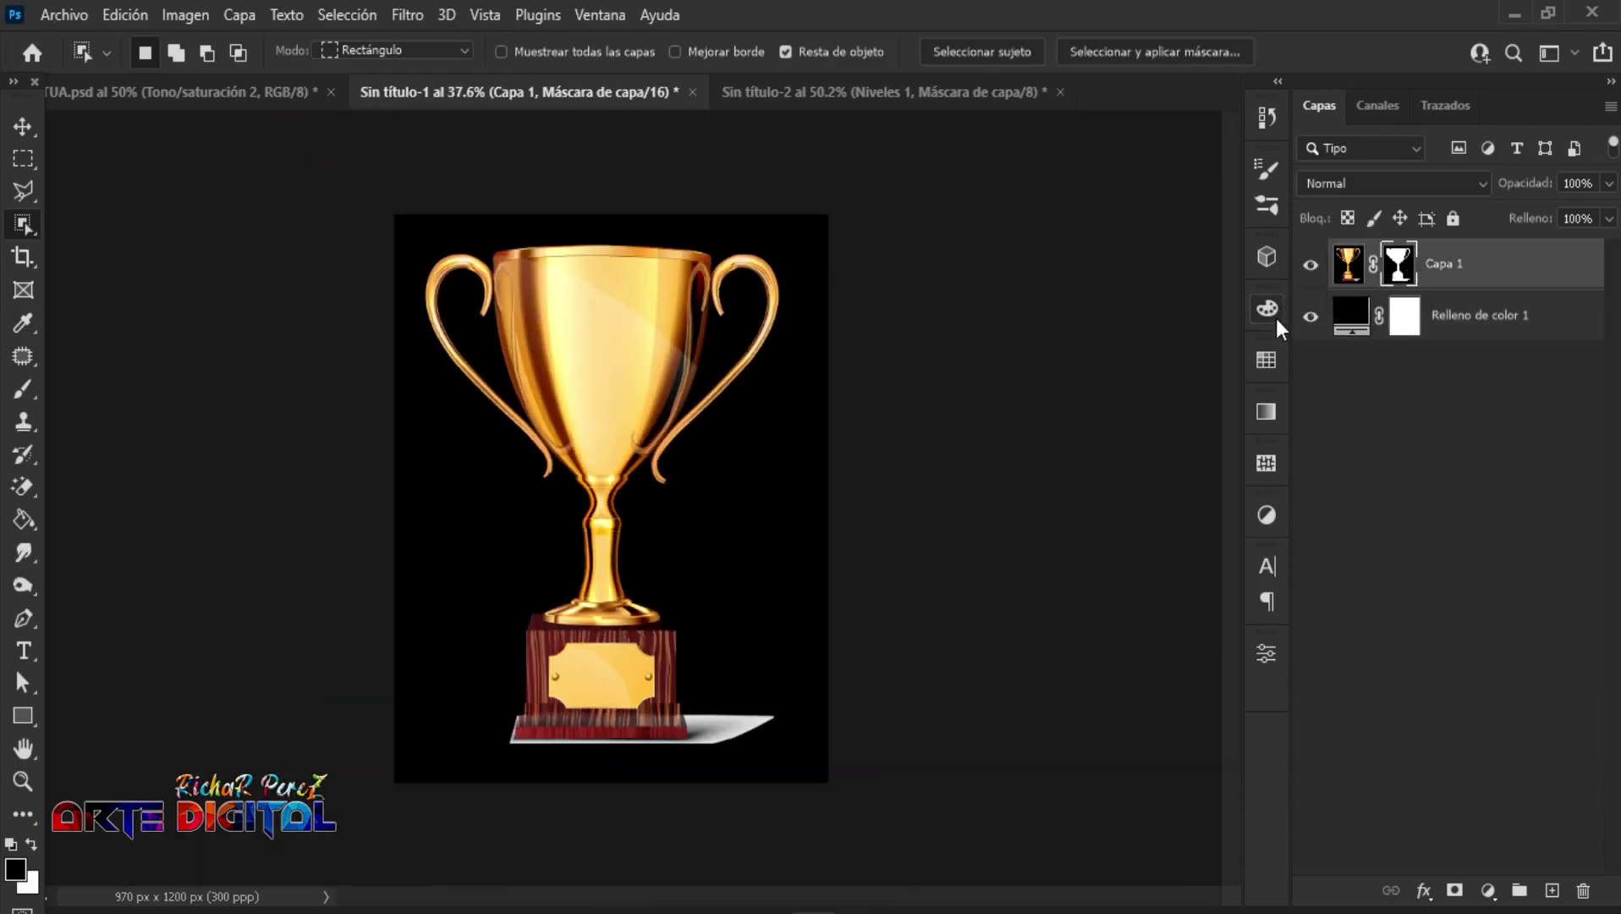
# Step: Set up a fully hard brush of about 324 px at 100% opacity
pyautogui.press('b')
pyautogui.moveTo(466, 369); pyautogui.dragTo(553, 371)
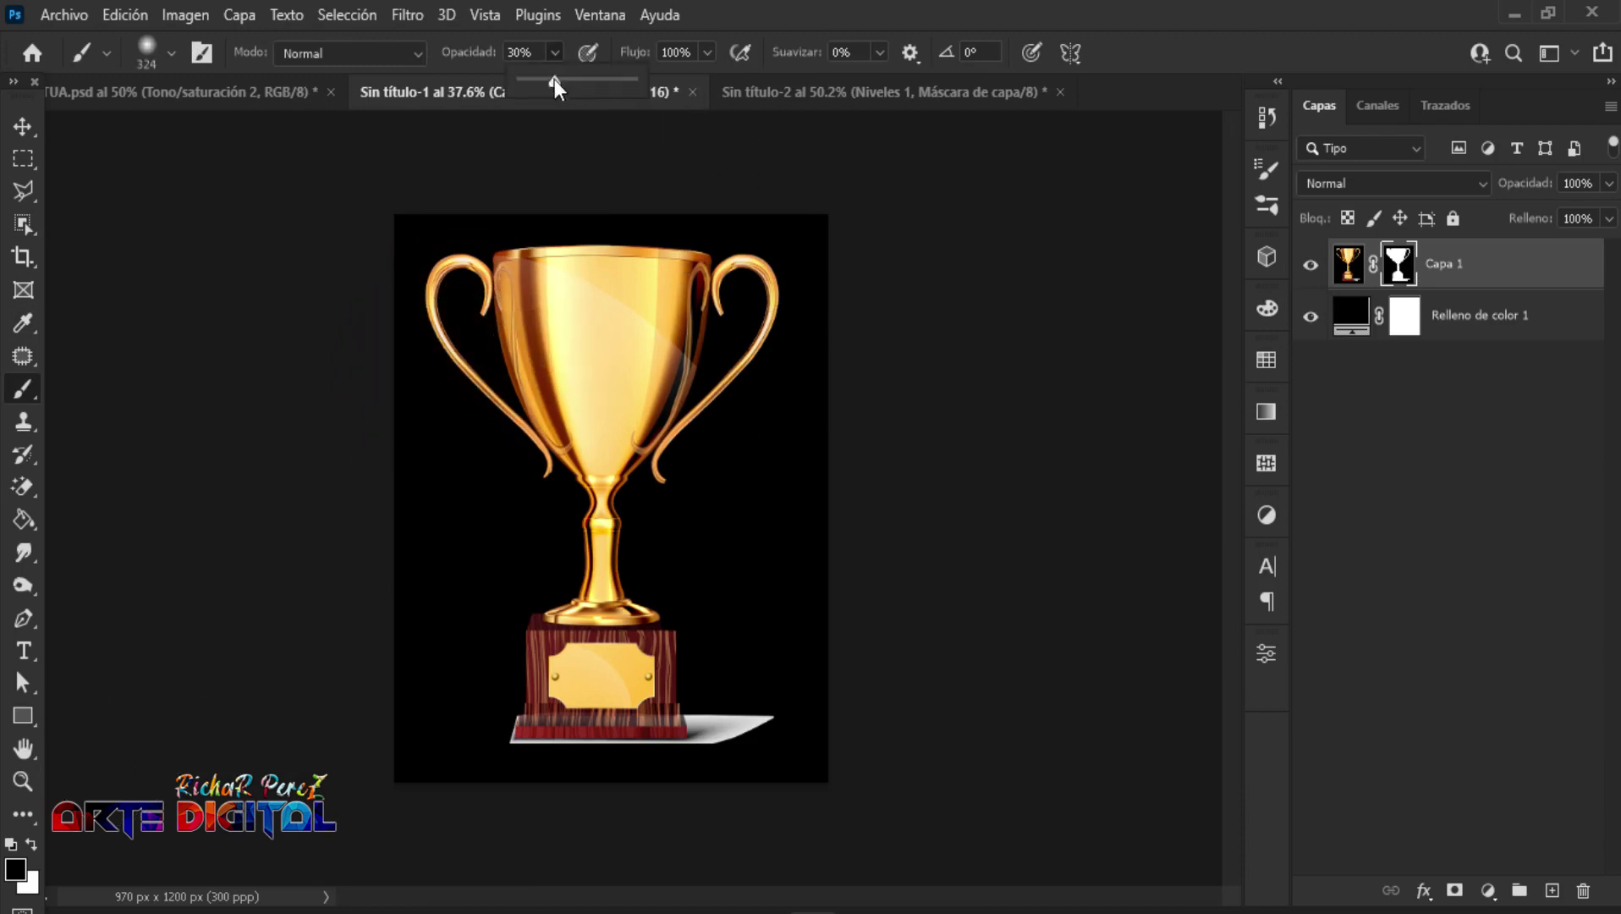
pyautogui.press('0')
pyautogui.rightClick(535, 369)
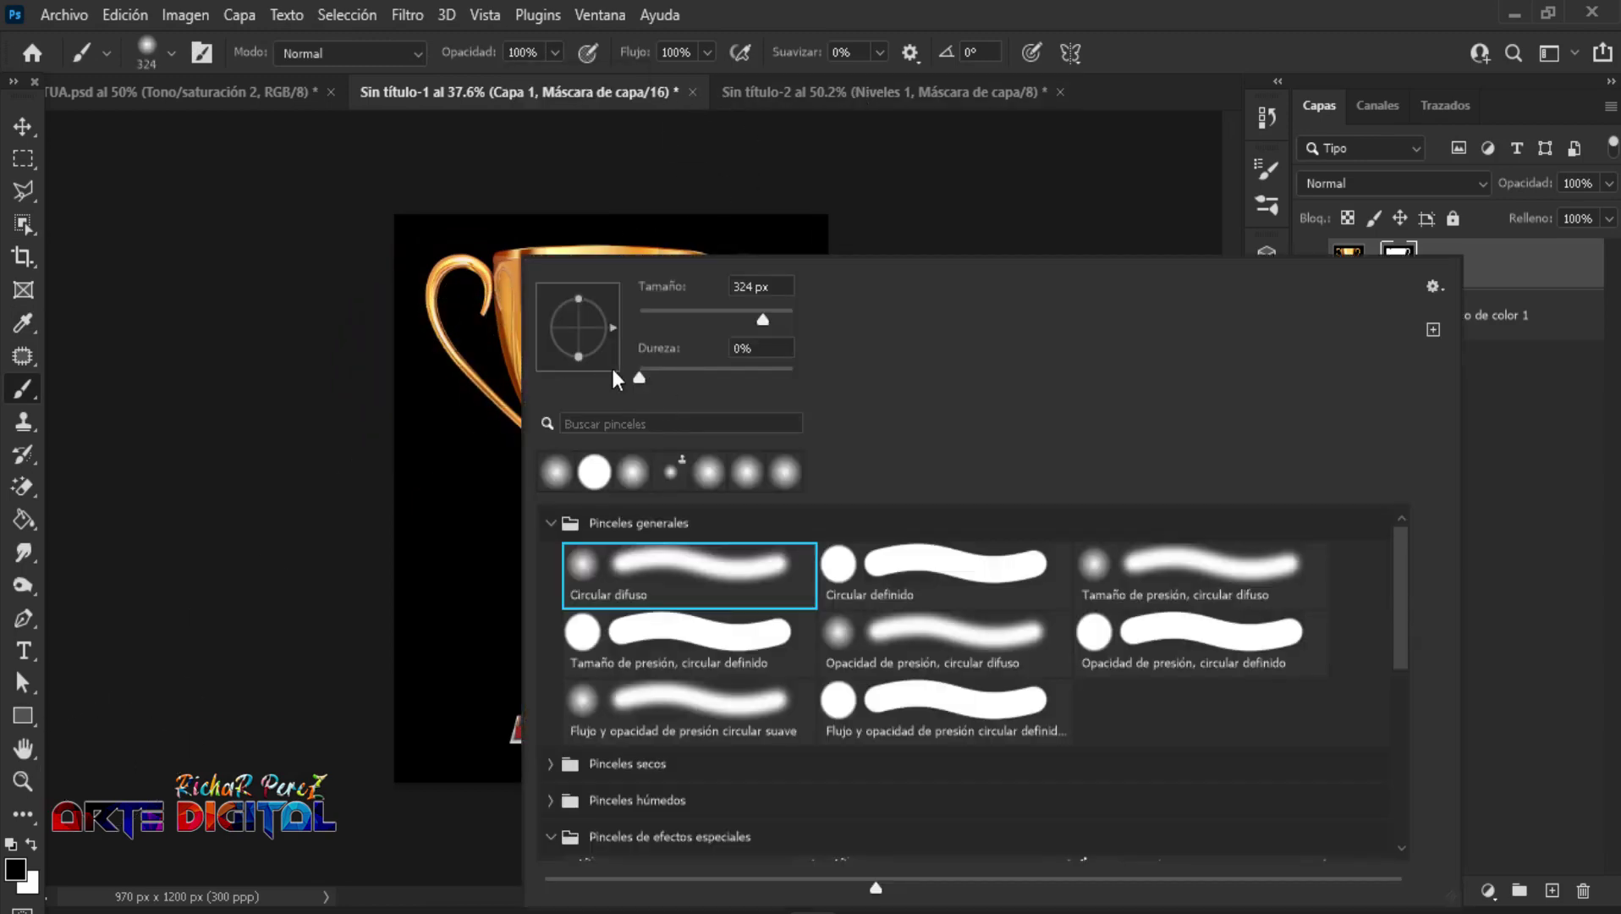
pyautogui.moveTo(639, 377); pyautogui.dragTo(795, 377)
pyautogui.press('Return')
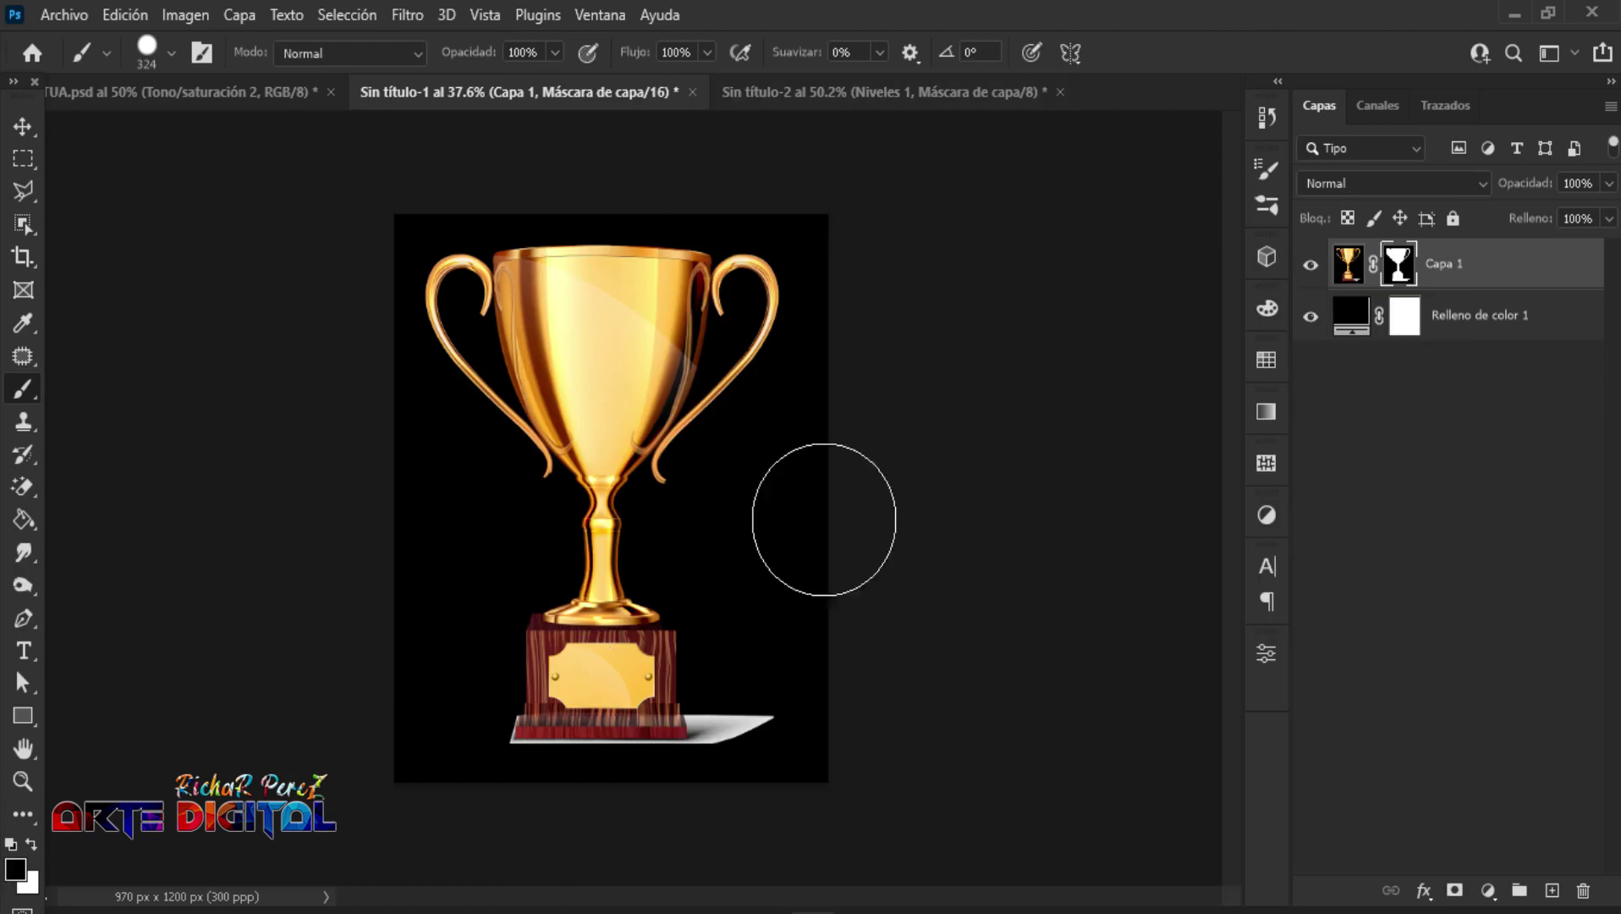
# Step: Paint on Capa 1's mask to hide the trophy cup, handles and stem above the base collar
pyautogui.moveTo(362, 404)
pyautogui.mouseDown()
pyautogui.moveTo(738, 333)
pyautogui.moveTo(651, 307)
pyautogui.moveTo(512, 483)
pyautogui.mouseUp()
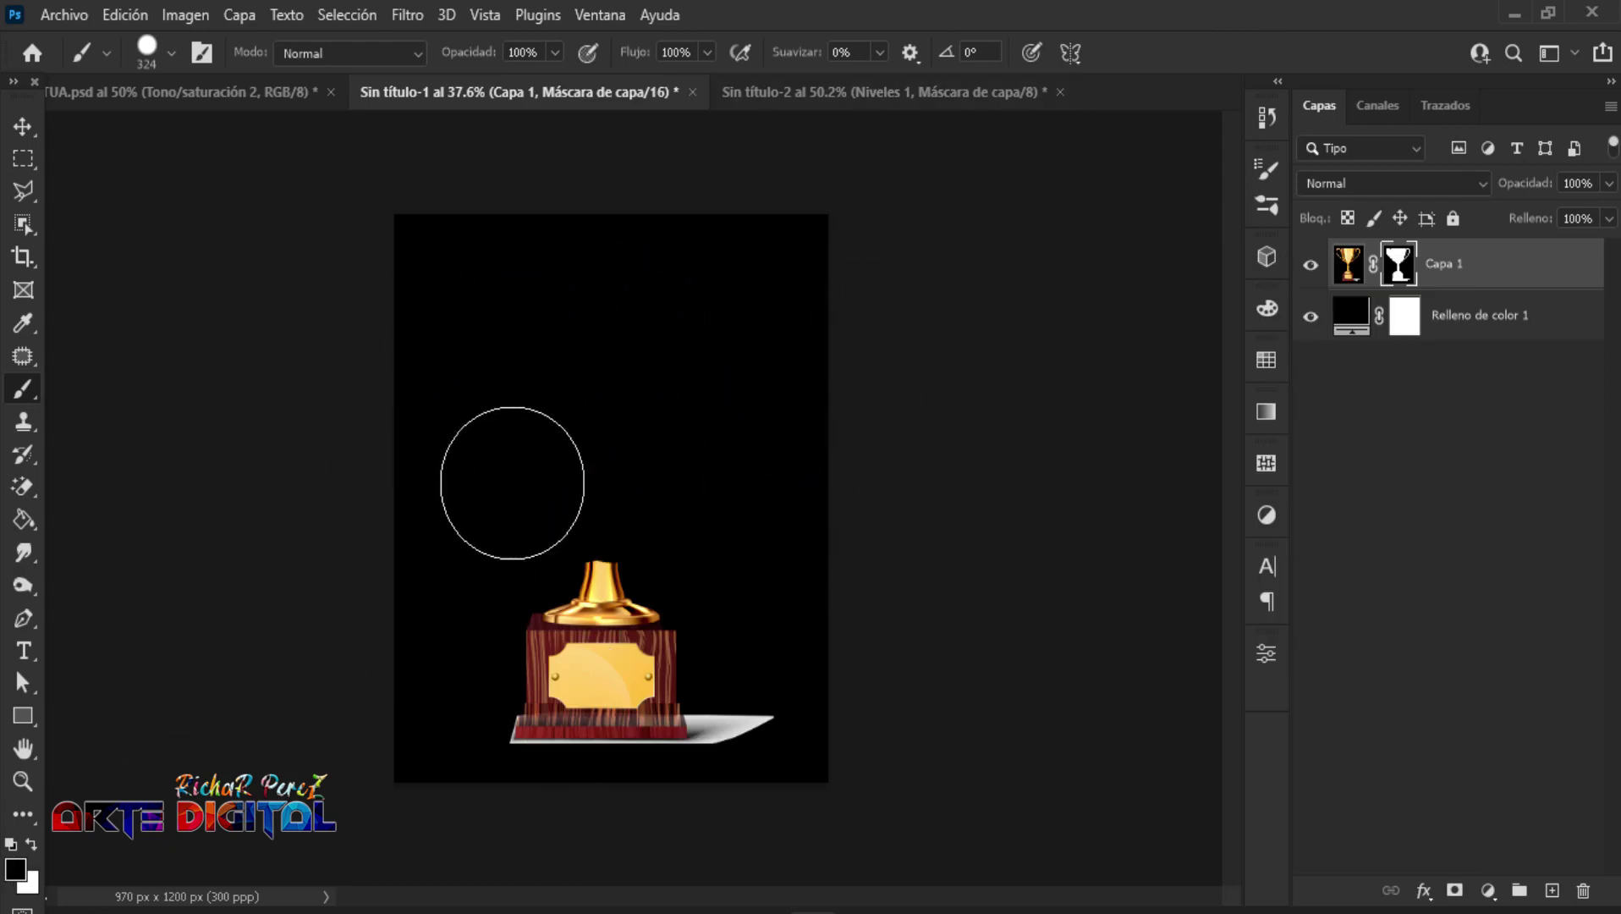
pyautogui.scroll(5, 618, 600)
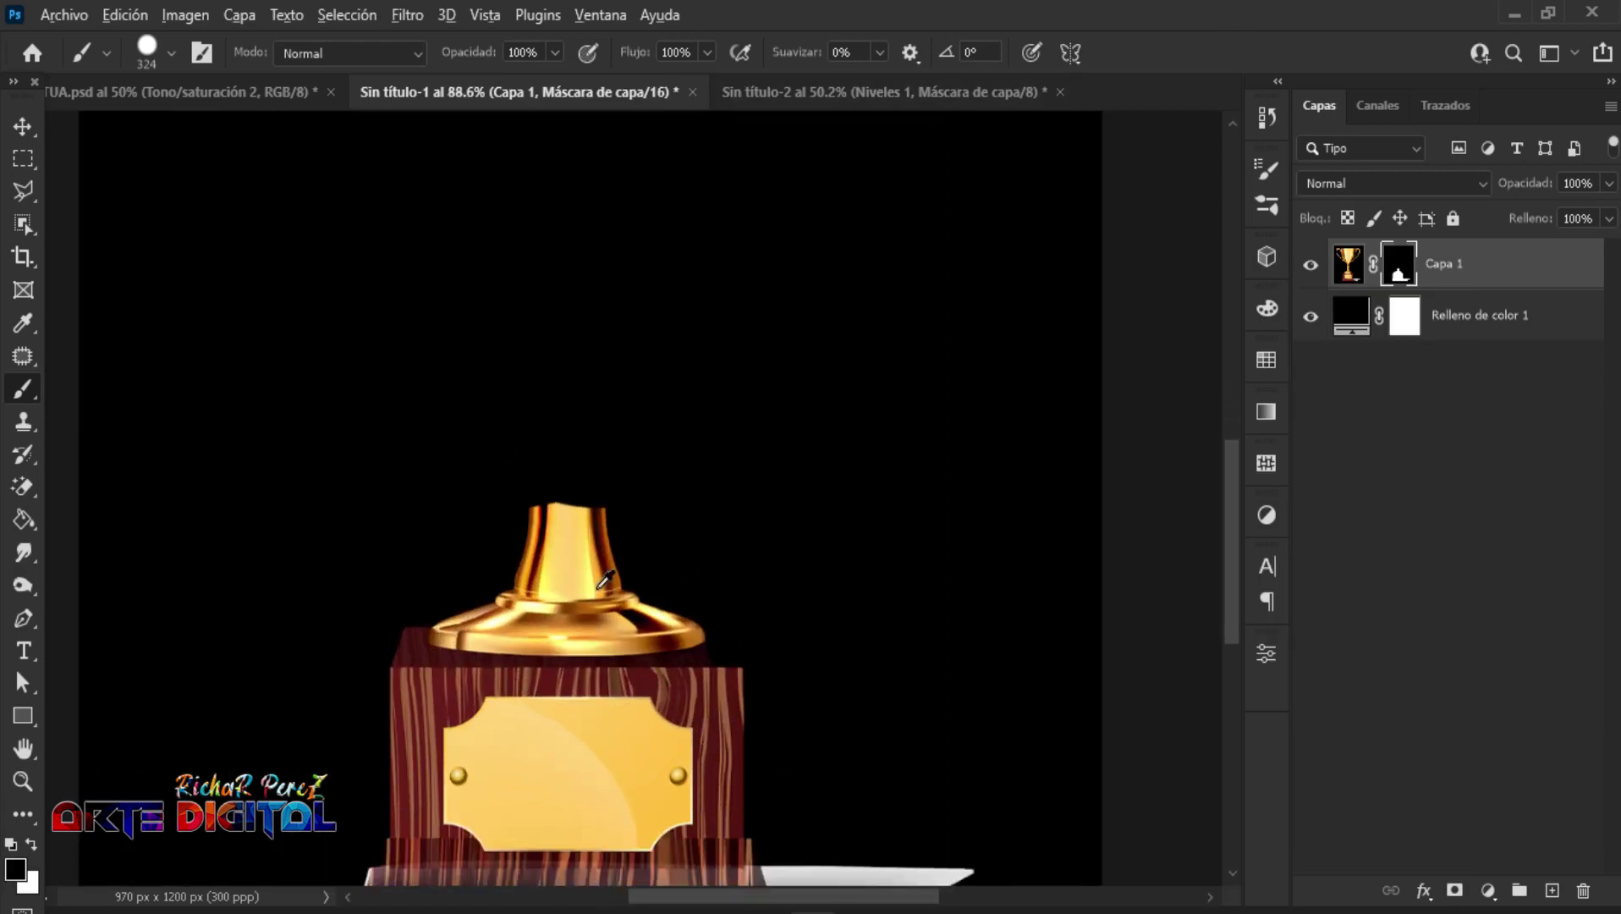
pyautogui.scroll(5, 535, 543)
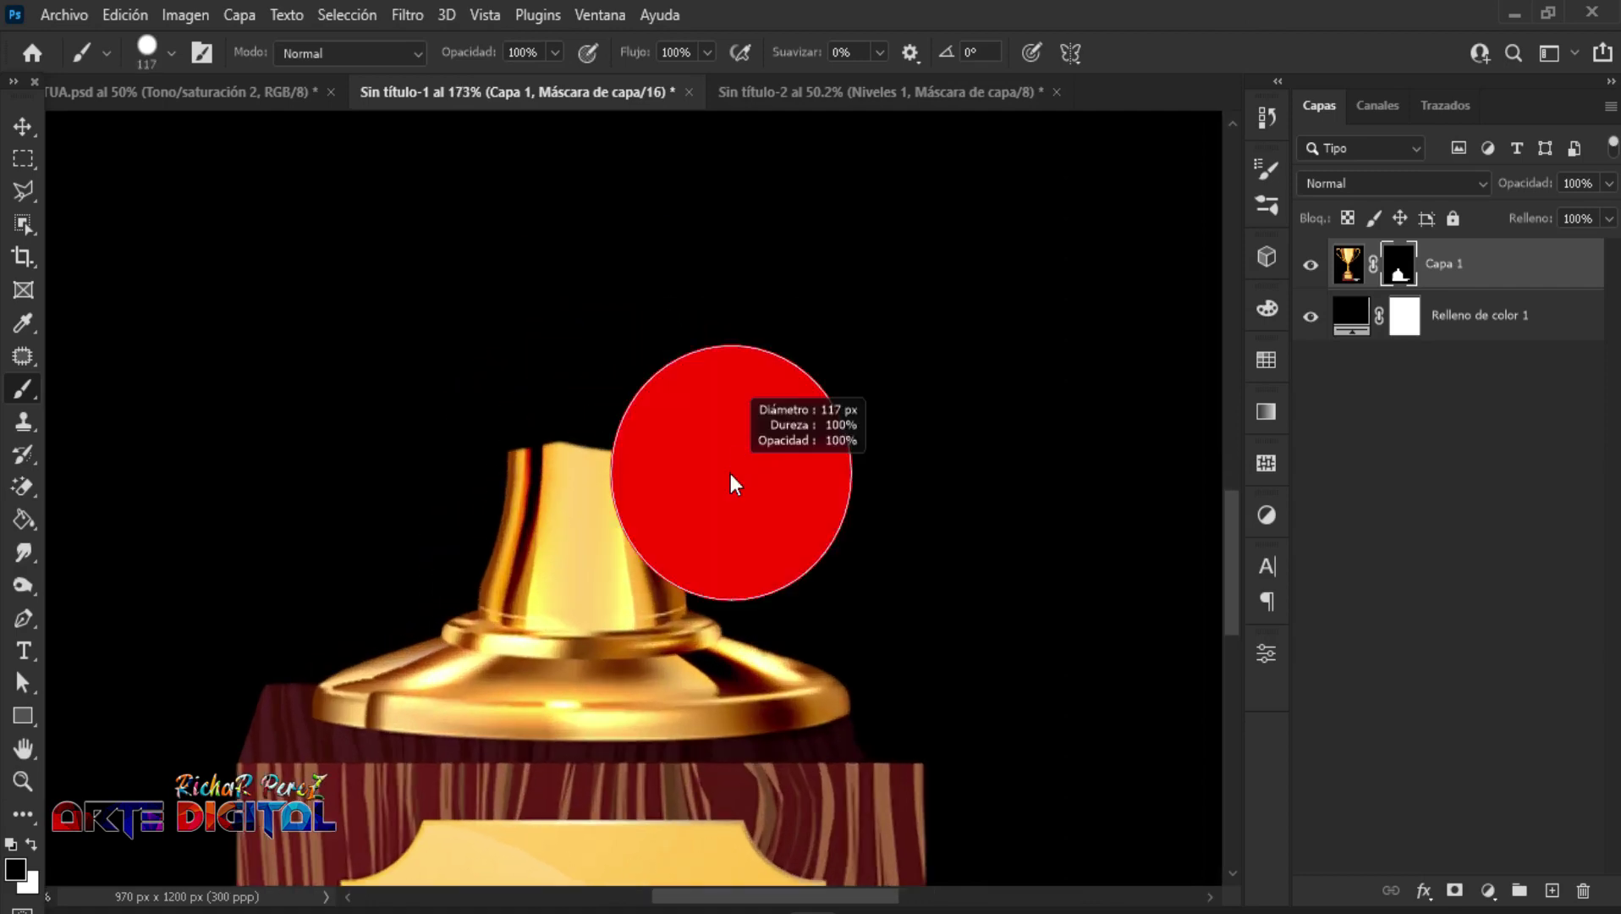
pyautogui.moveTo(733, 483)
pyautogui.mouseDown()
pyautogui.moveTo(643, 512)
pyautogui.moveTo(536, 448)
pyautogui.mouseUp()
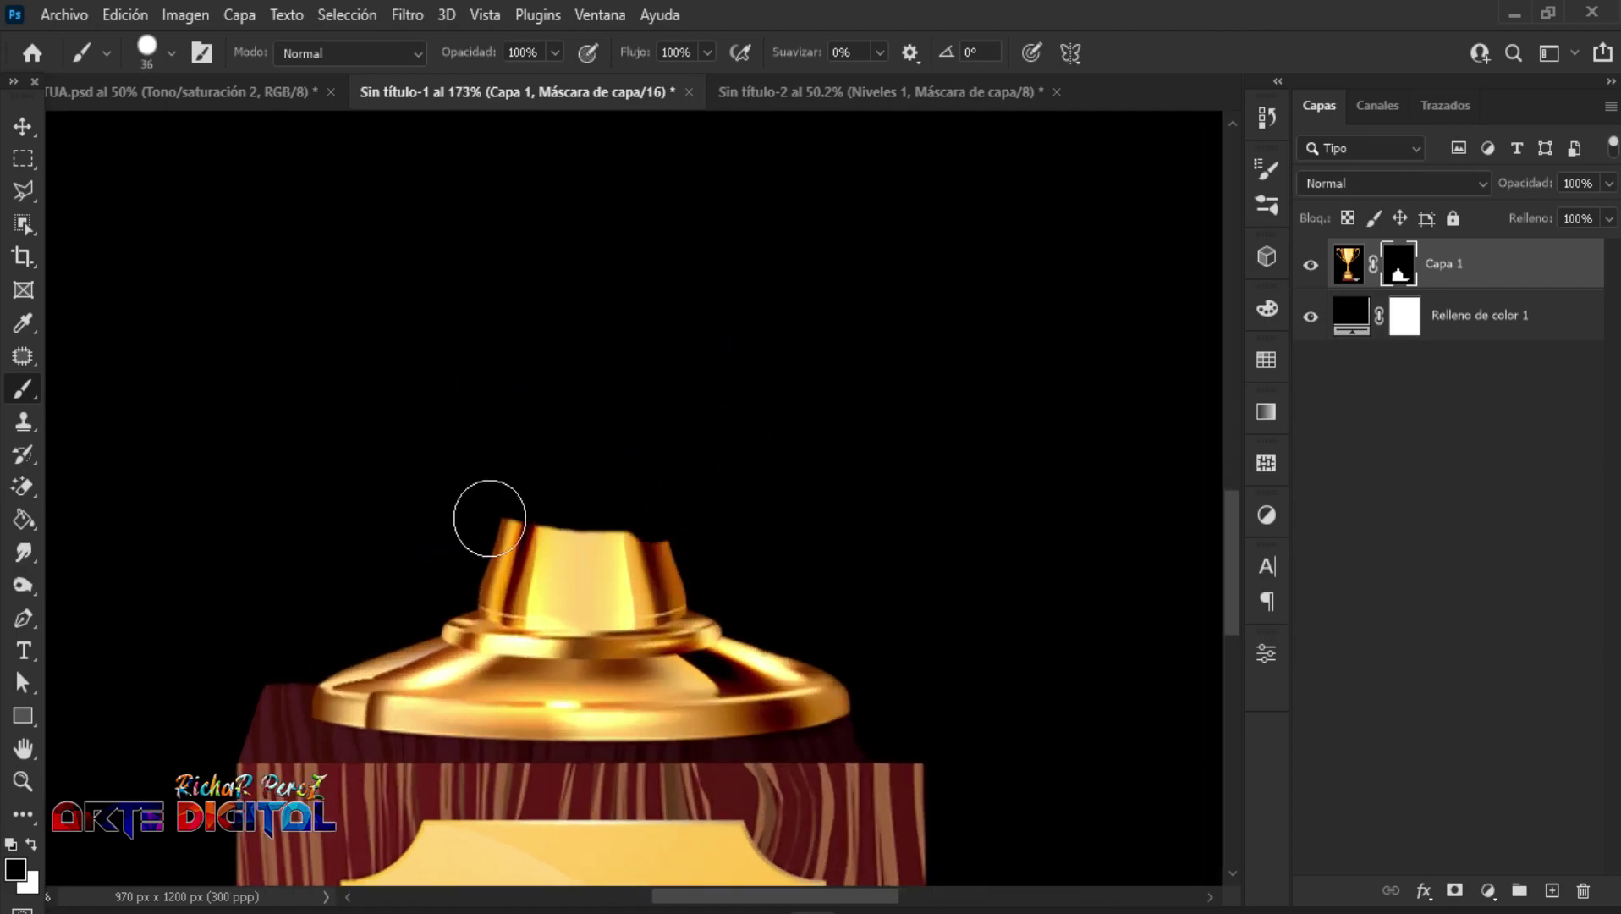
pyautogui.moveTo(490, 518)
pyautogui.mouseDown()
pyautogui.moveTo(492, 561)
pyautogui.moveTo(681, 555)
pyautogui.mouseUp()
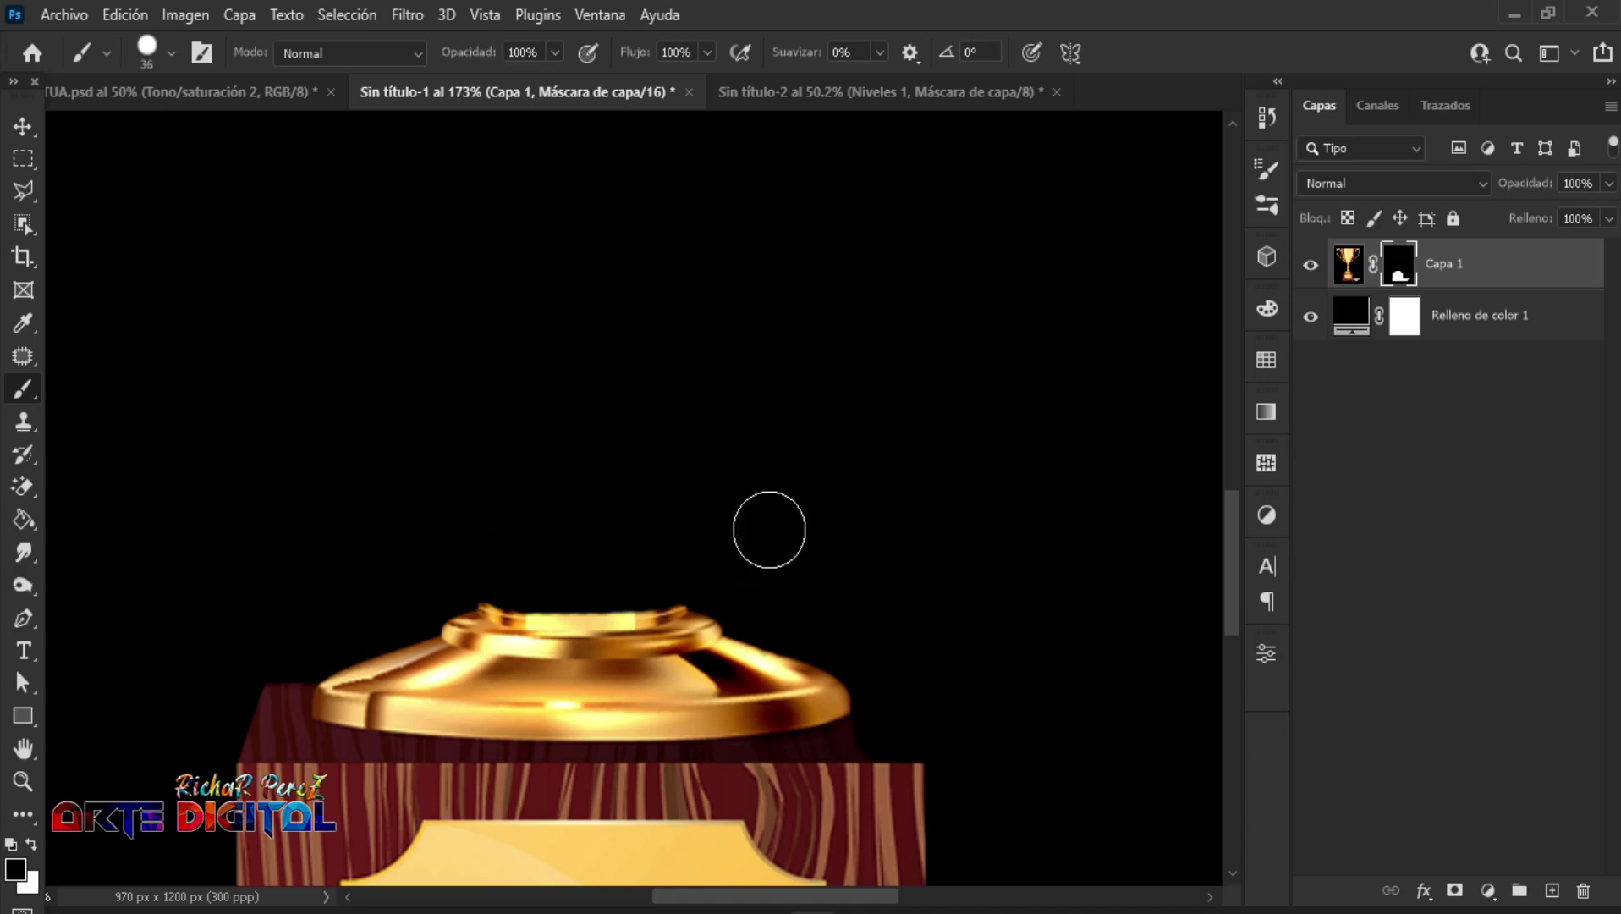
pyautogui.scroll(-4, 778, 516)
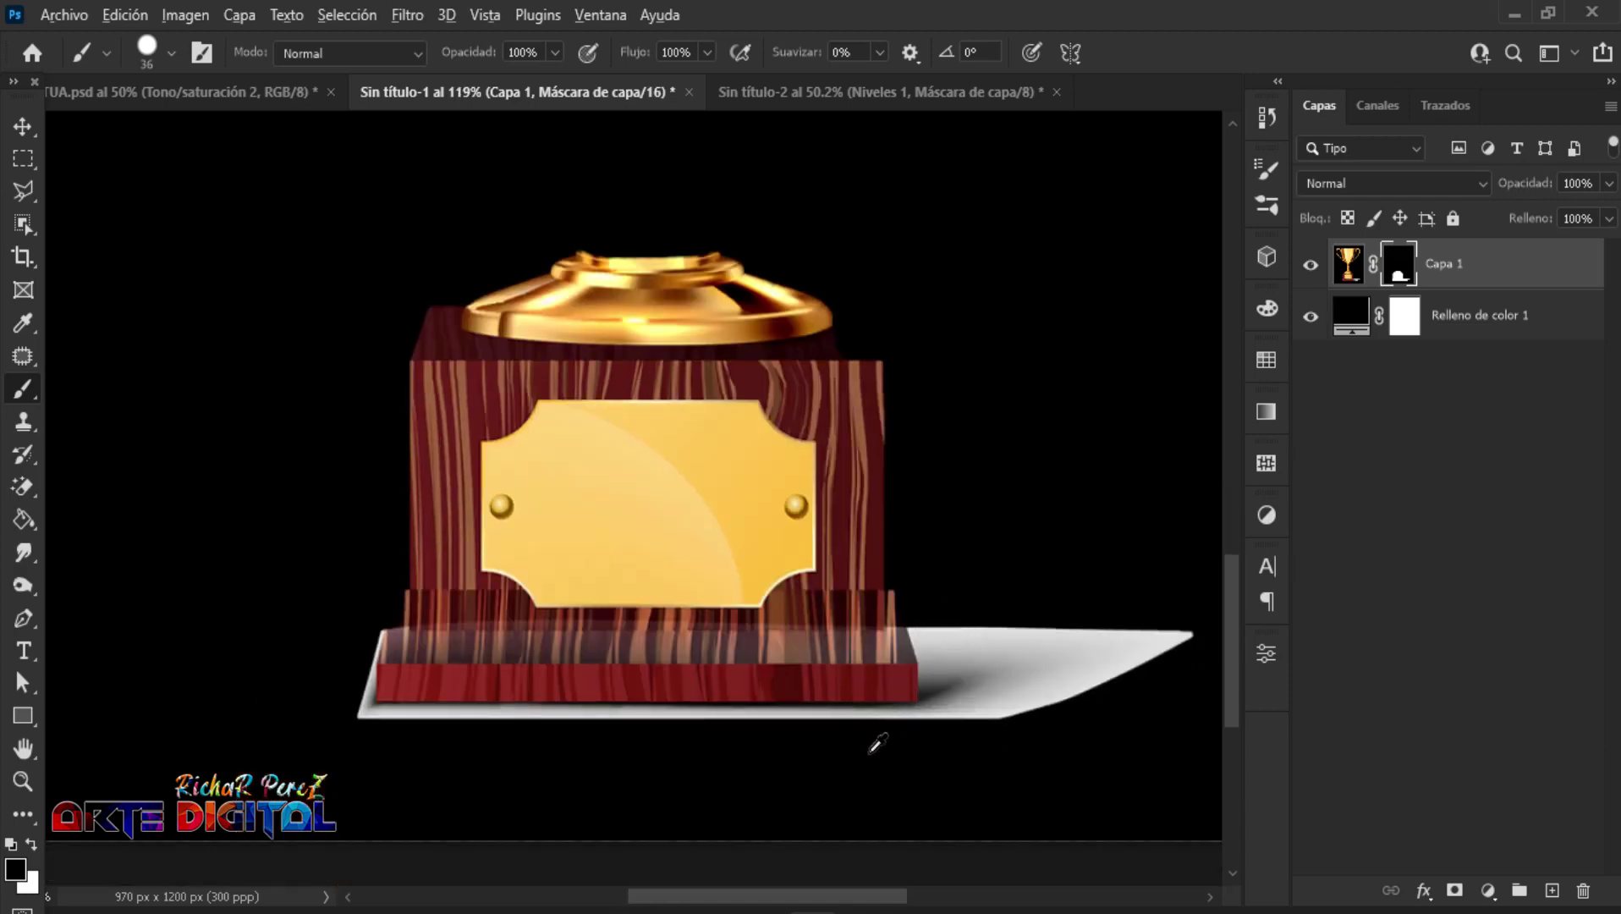
pyautogui.scroll(3, 1068, 661)
pyautogui.scroll(-1, 1062, 679)
pyautogui.scroll(-1, 1061, 679)
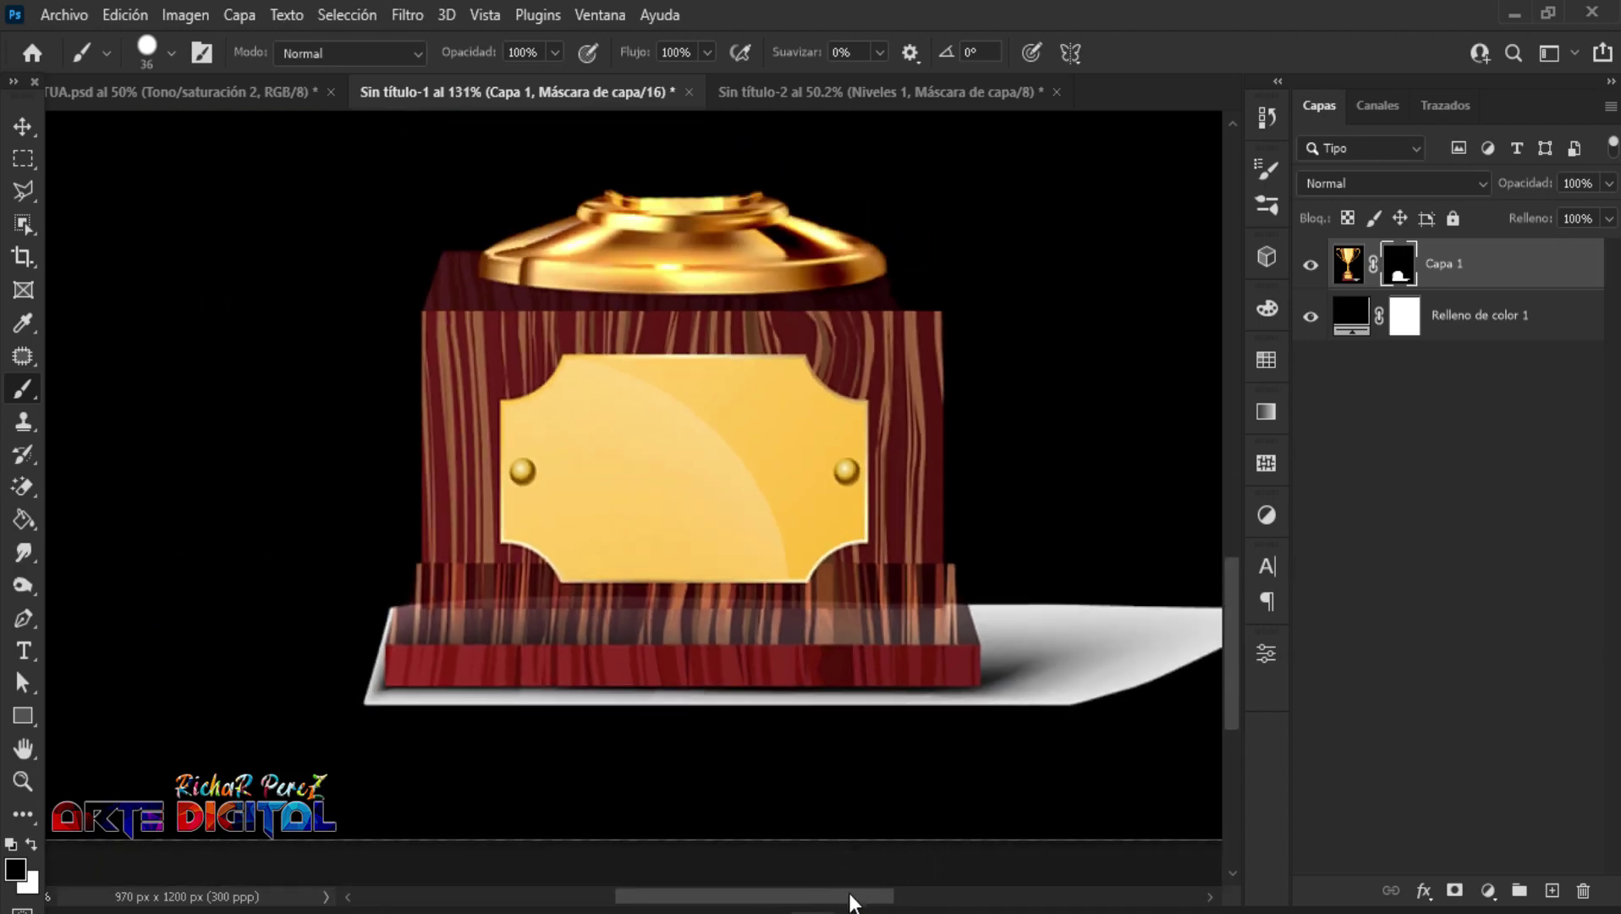
pyautogui.moveTo(850, 901); pyautogui.dragTo(884, 897)
pyautogui.scroll(2, 858, 719)
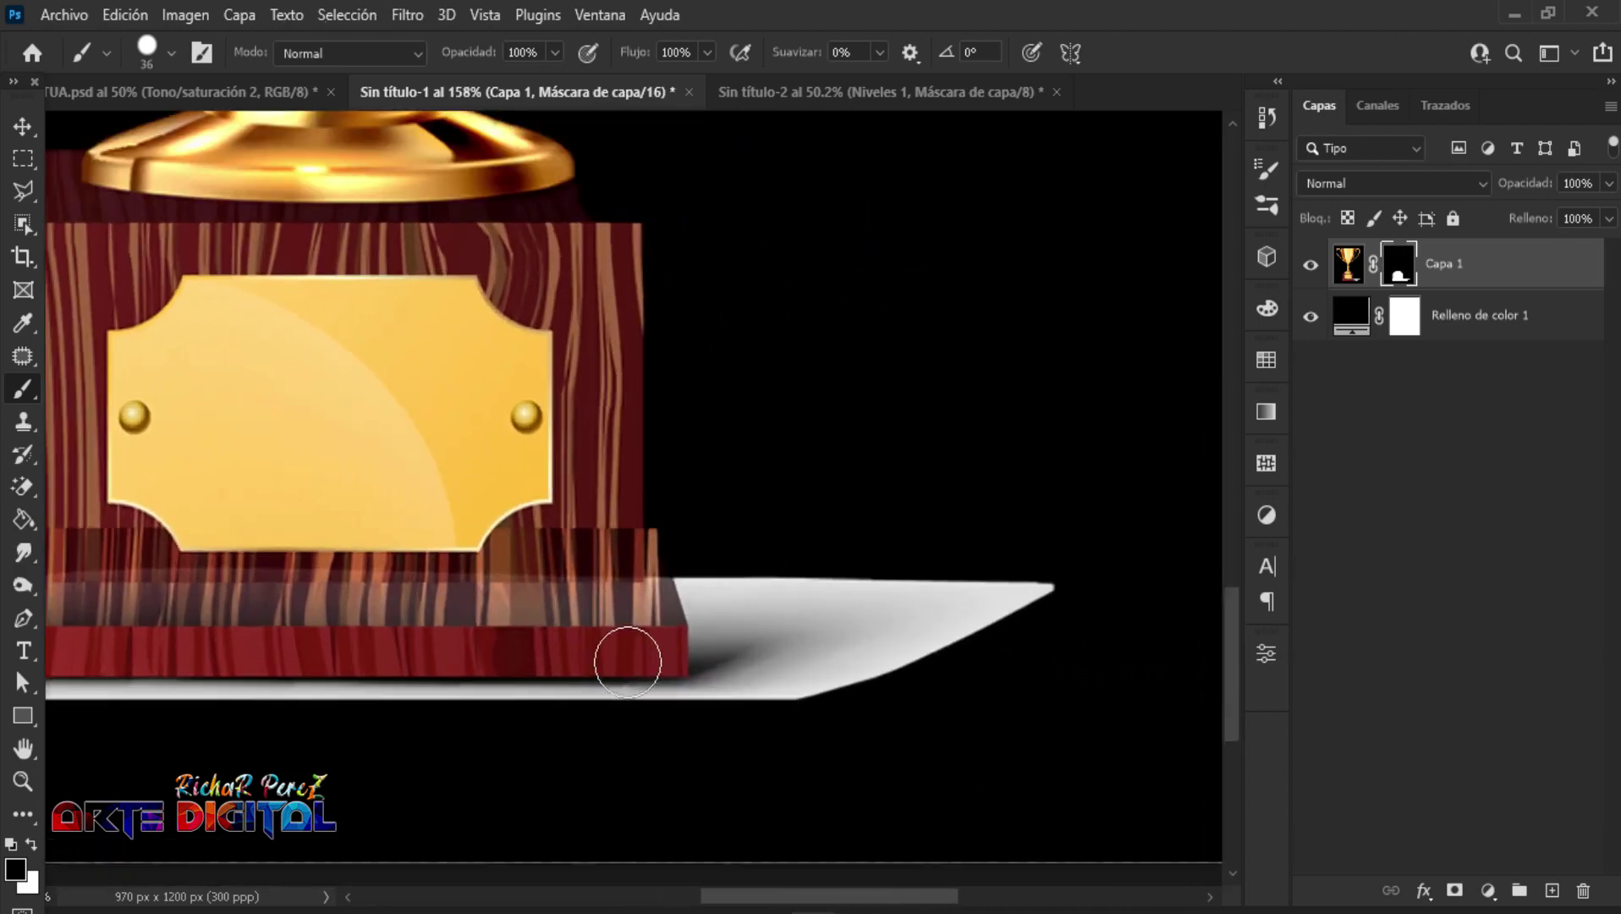
# Step: Trace a closed pen path around the white strip beside the trophy base
pyautogui.press('p')
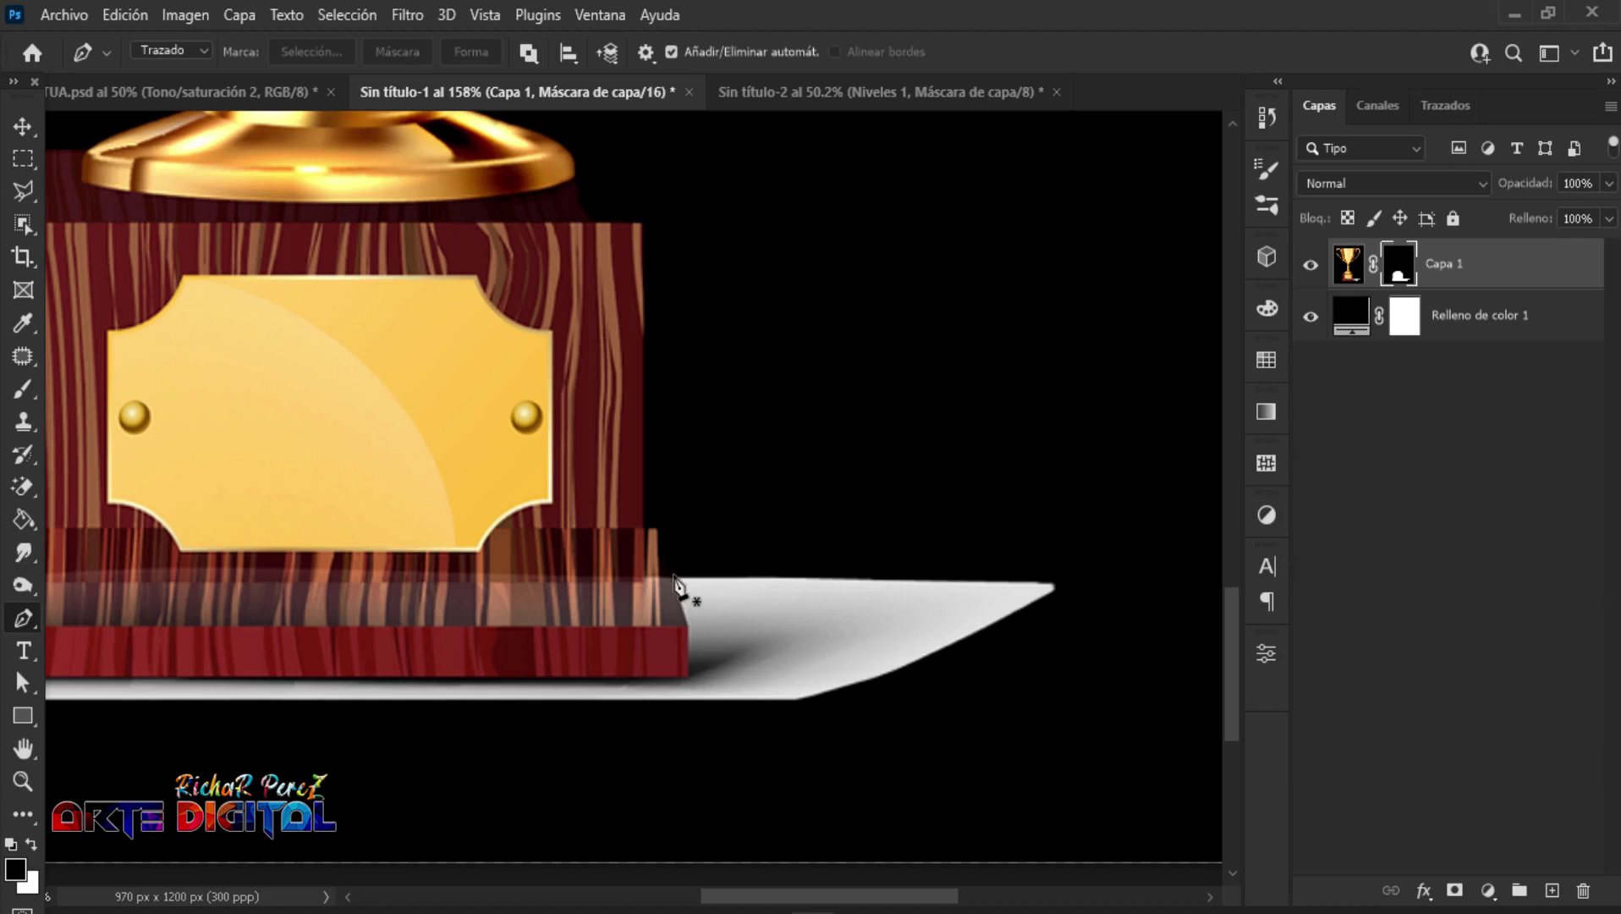
pyautogui.click(675, 576)
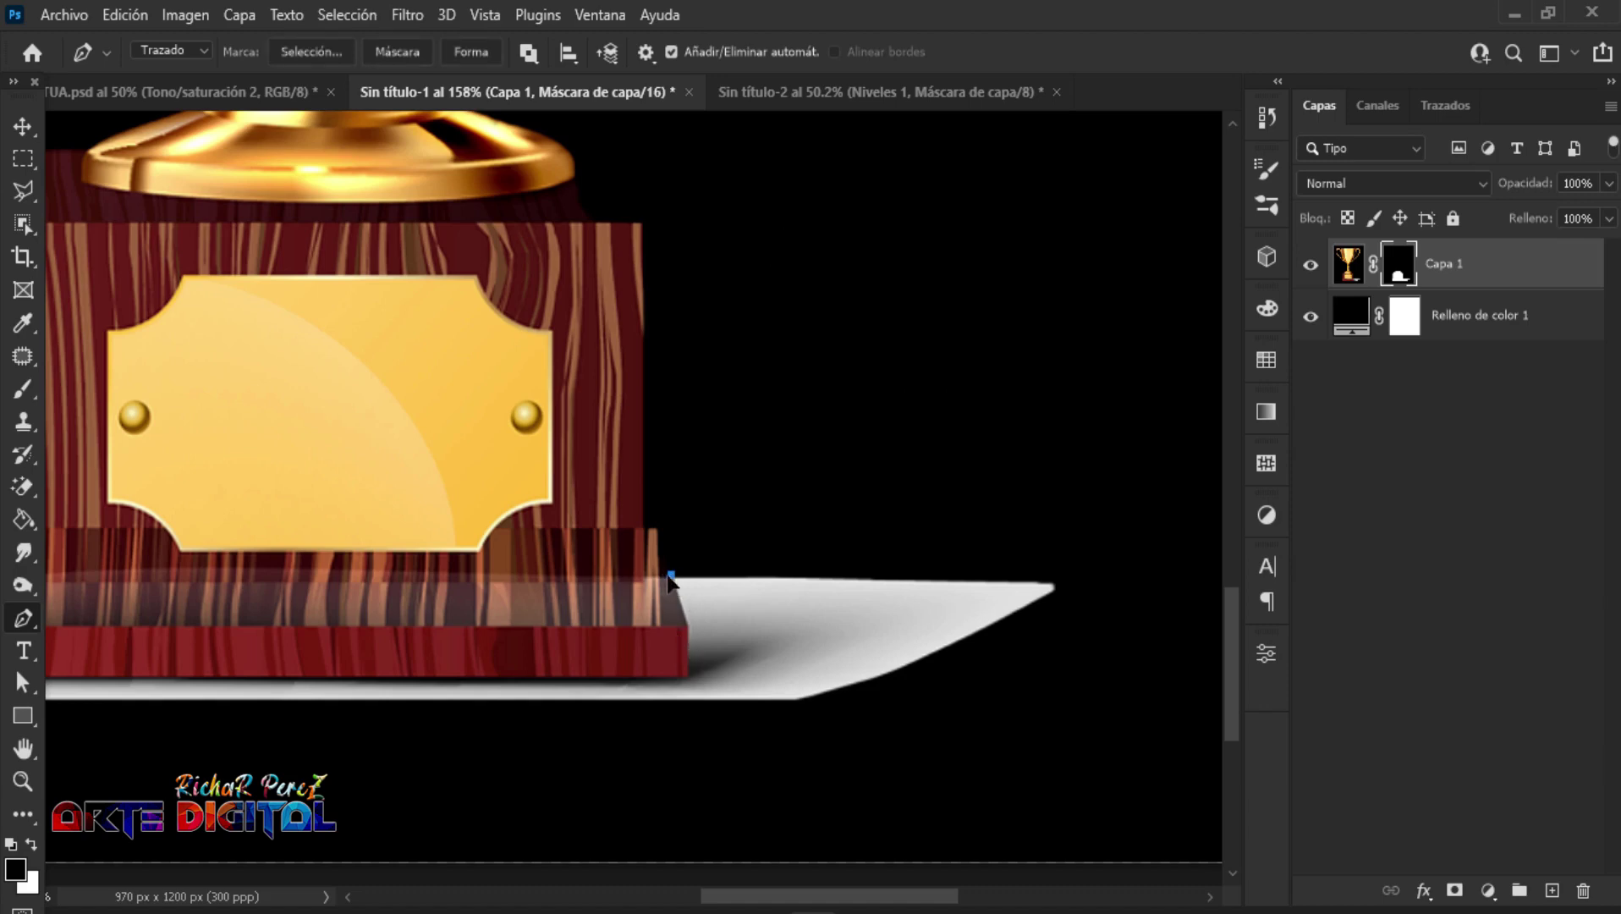
pyautogui.click(691, 621)
pyautogui.click(690, 673)
pyautogui.hscroll(-5, 847, 694)
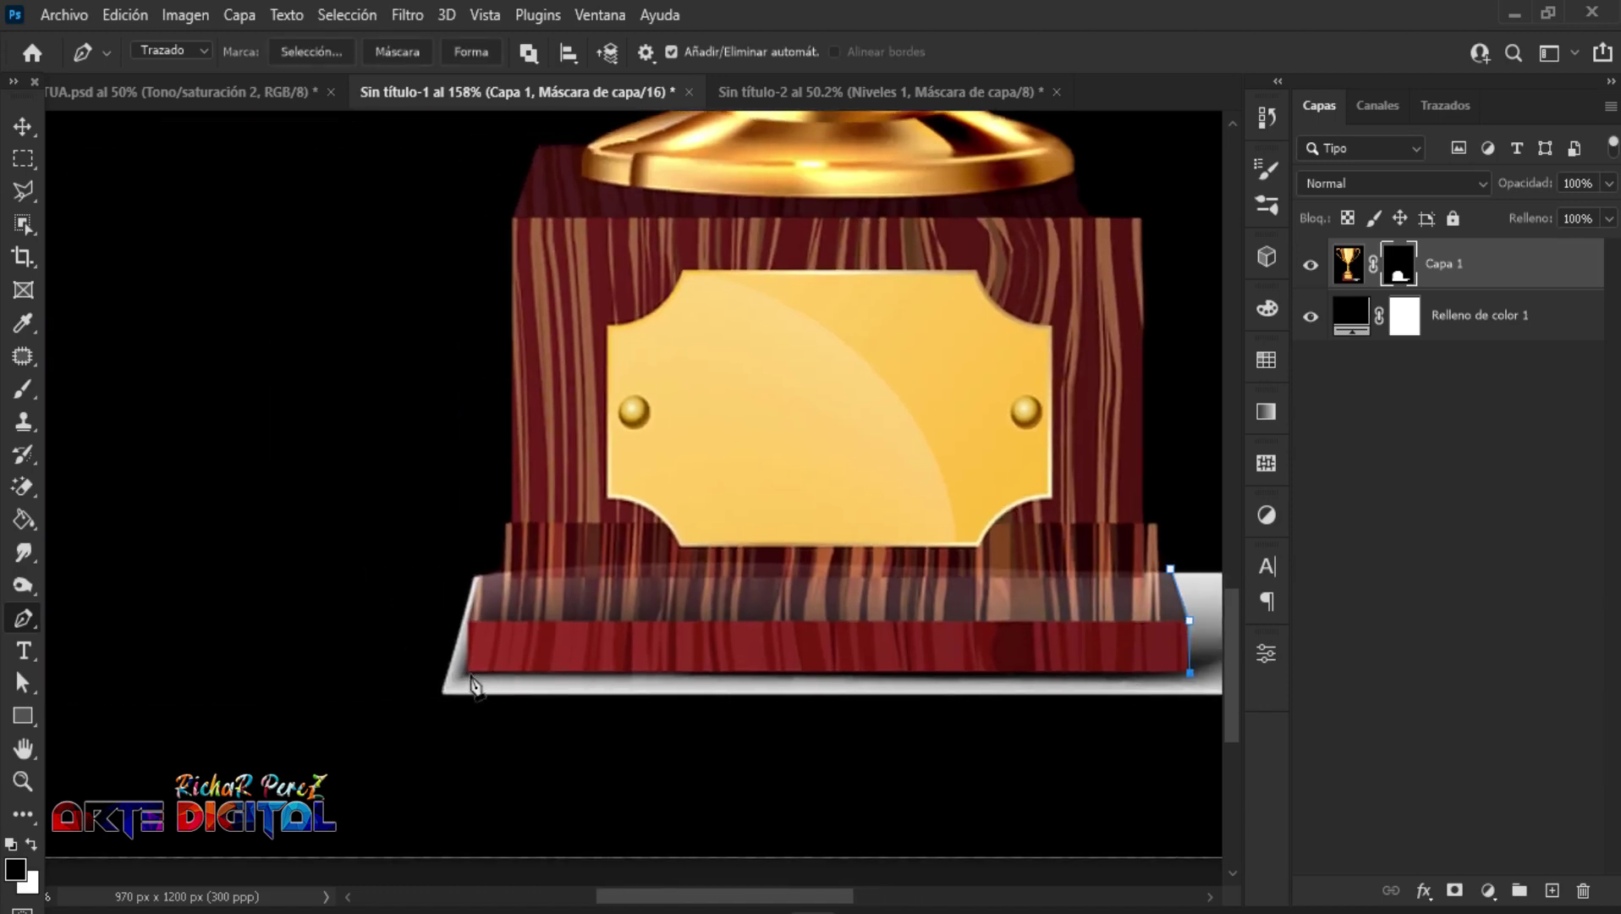
pyautogui.click(468, 673)
pyautogui.click(322, 649)
pyautogui.click(405, 778)
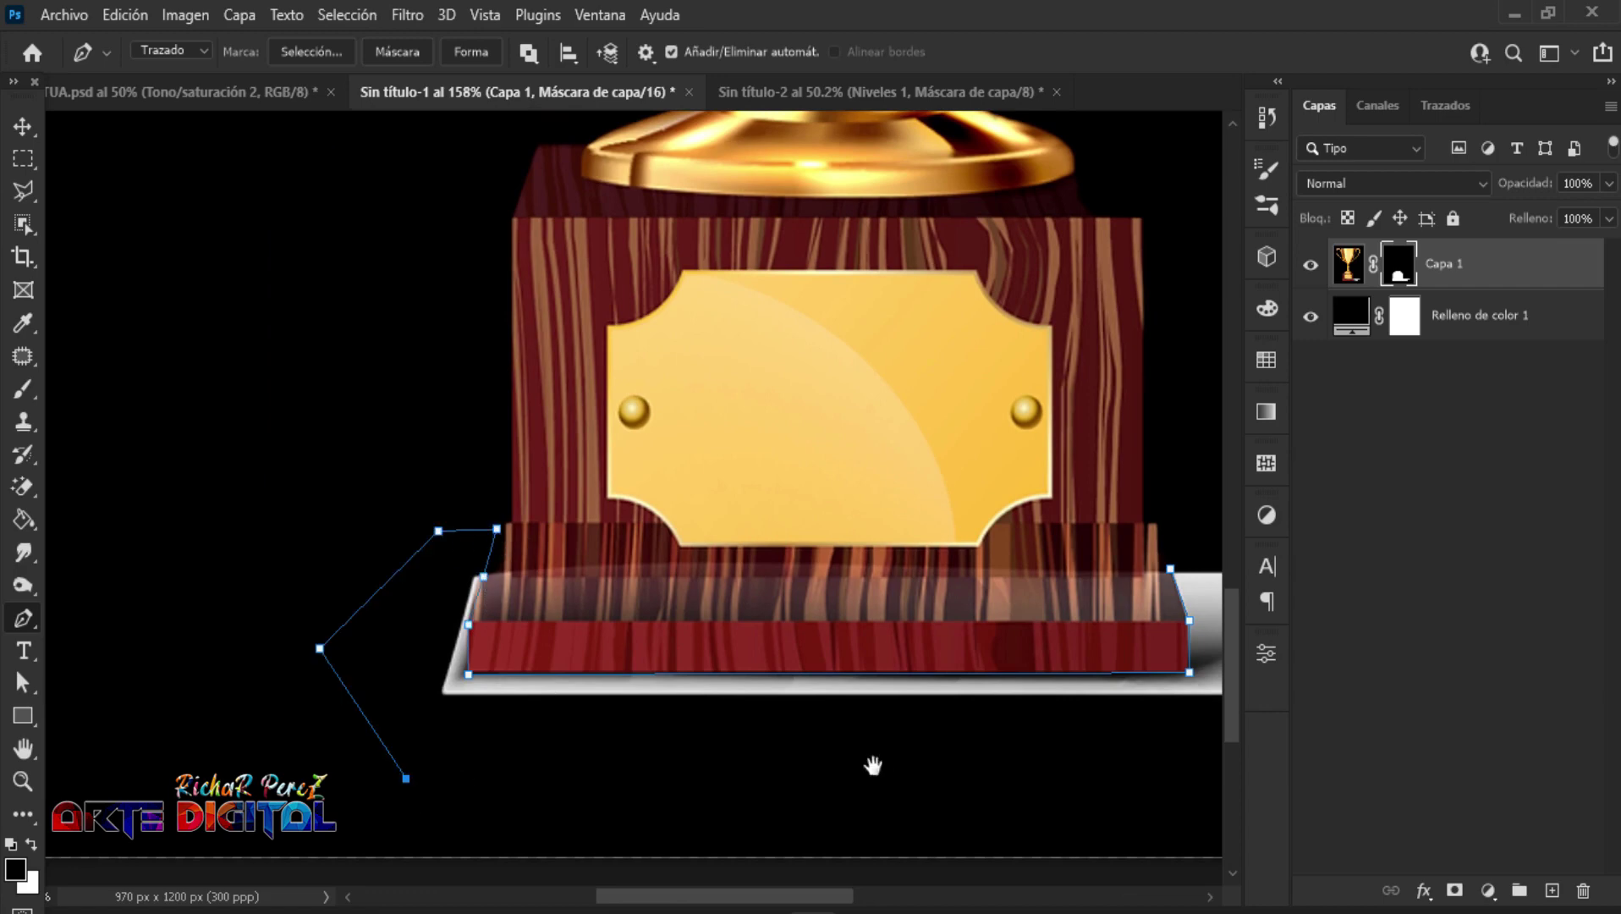
pyautogui.hscroll(5, 876, 767)
pyautogui.click(834, 767)
pyautogui.click(1028, 708)
pyautogui.click(1002, 514)
pyautogui.click(574, 523)
pyautogui.click(564, 585)
# Step: Turn the path into a selection, hide the white strip in the mask, and deselect
pyautogui.rightClick(664, 603)
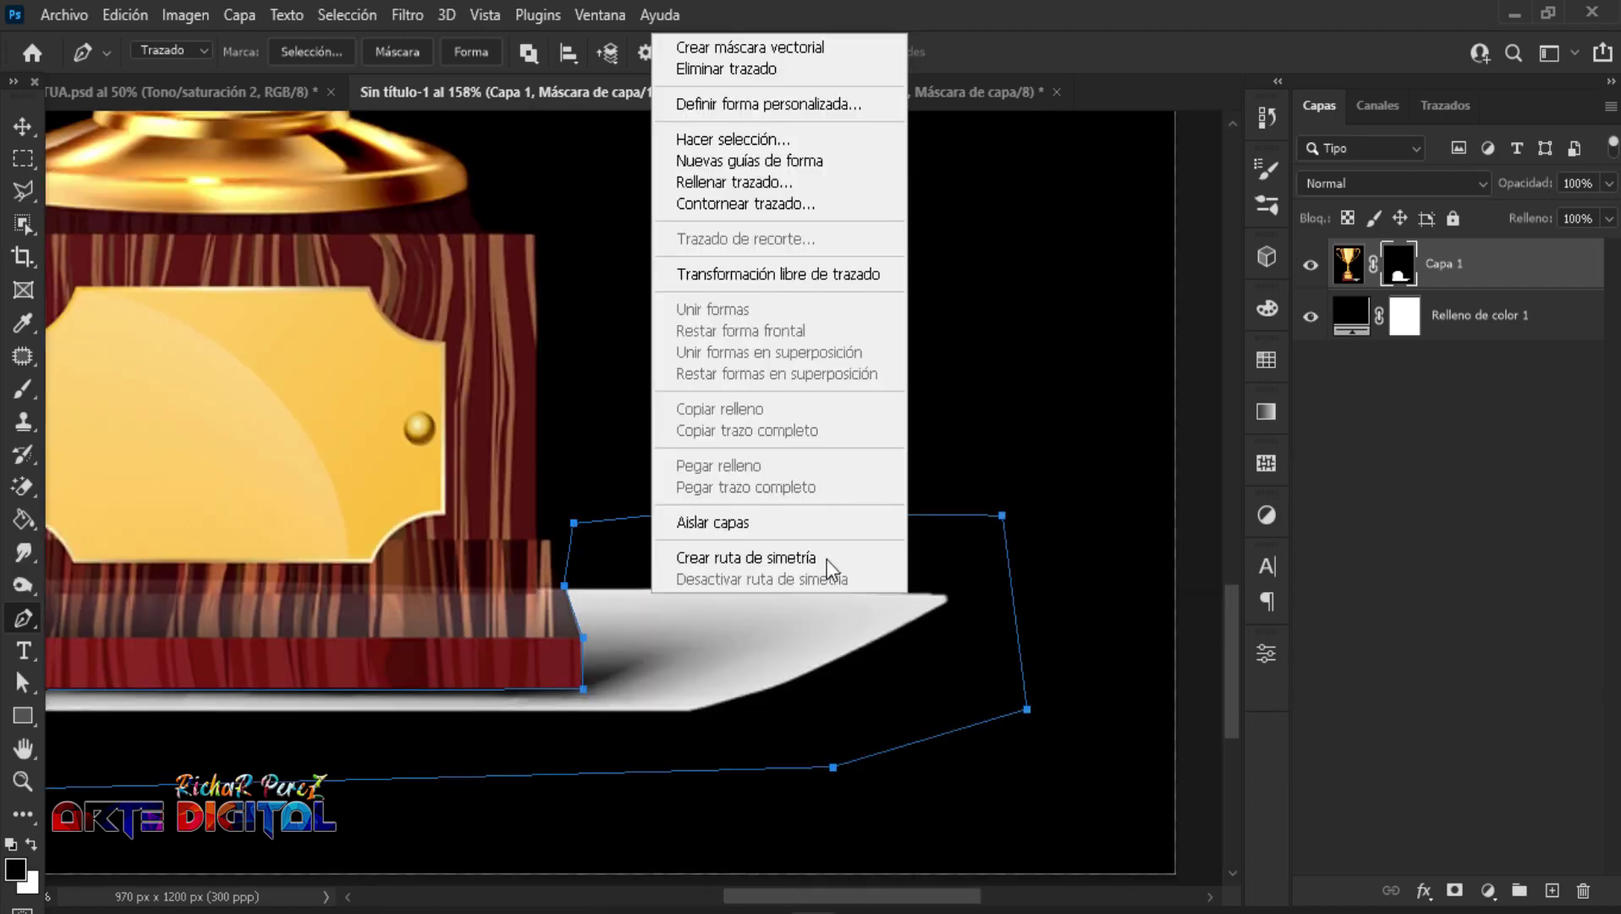
pyautogui.click(737, 139)
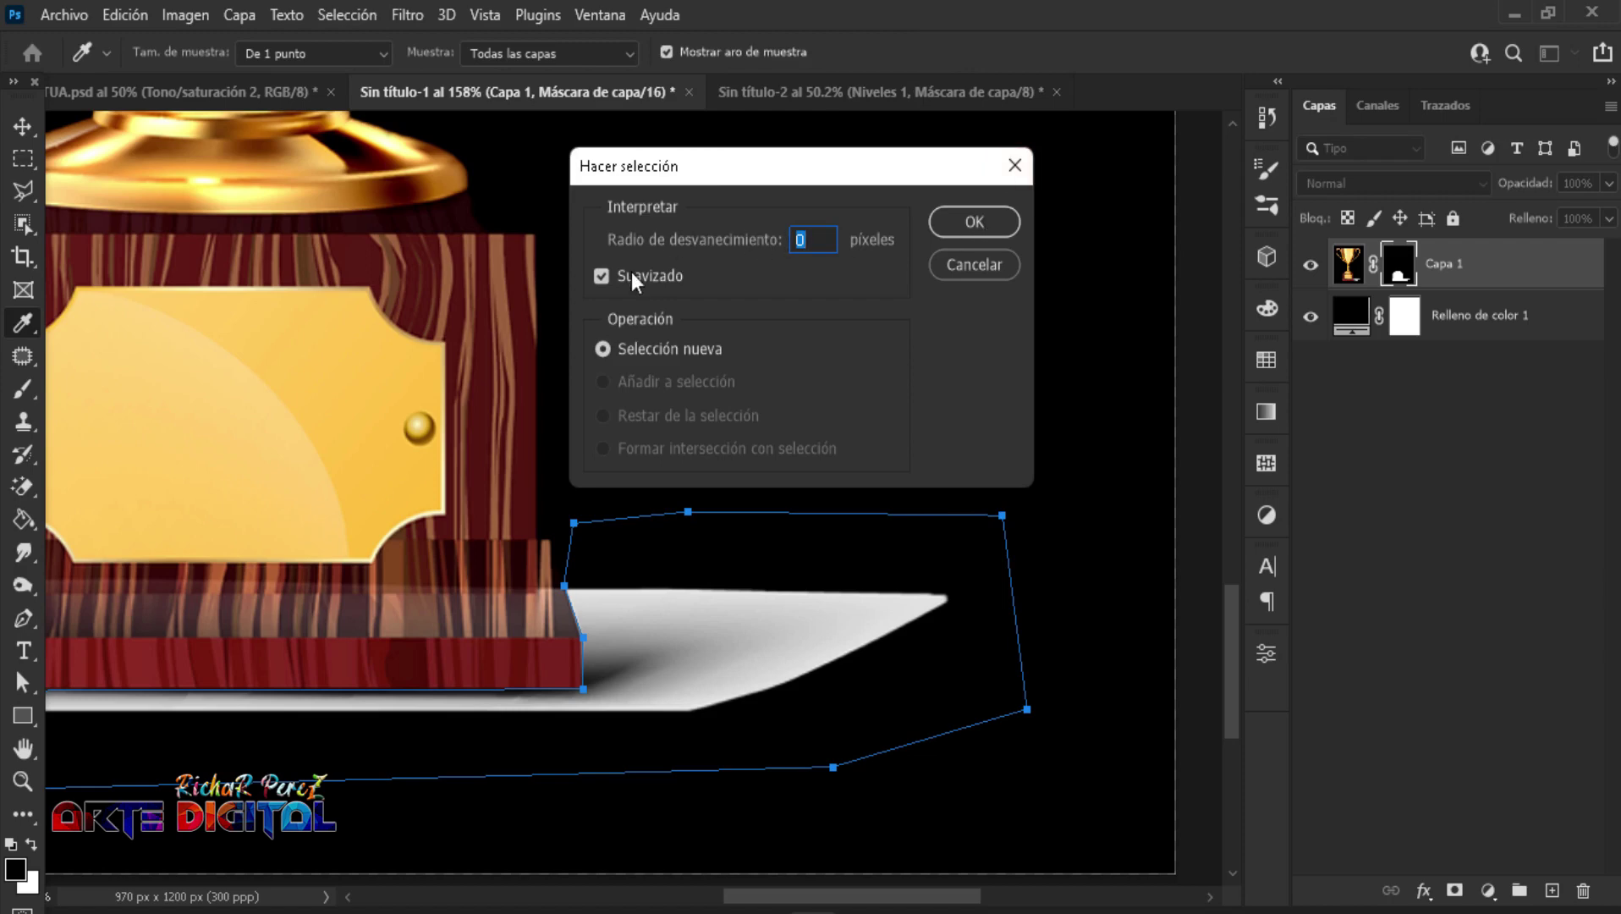
pyautogui.click(975, 221)
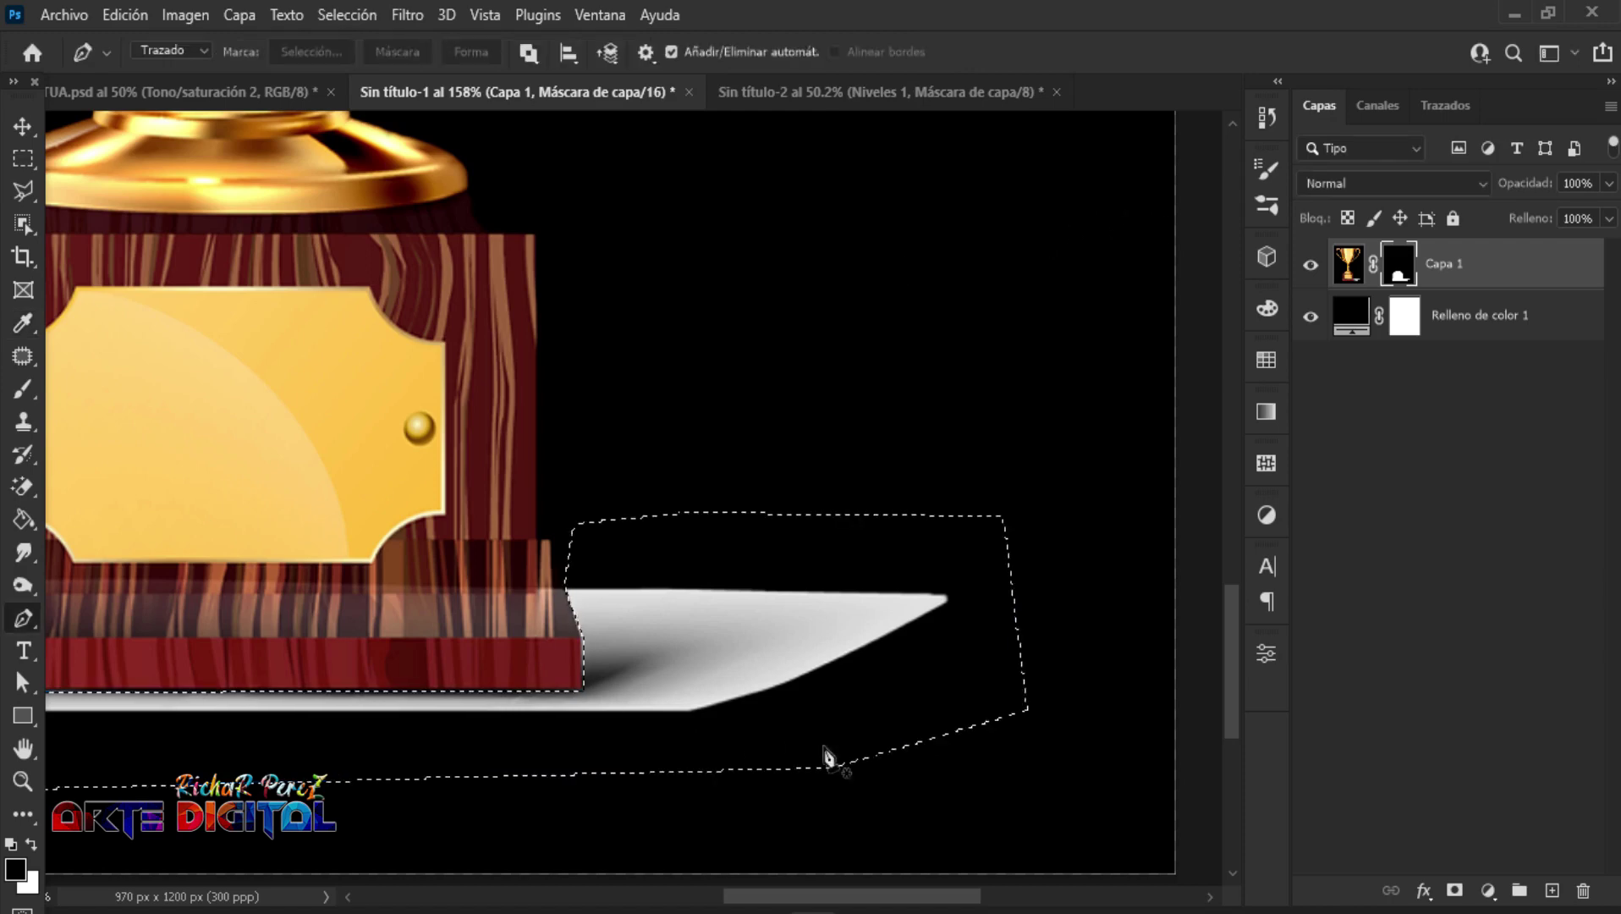
pyautogui.click(35, 847)
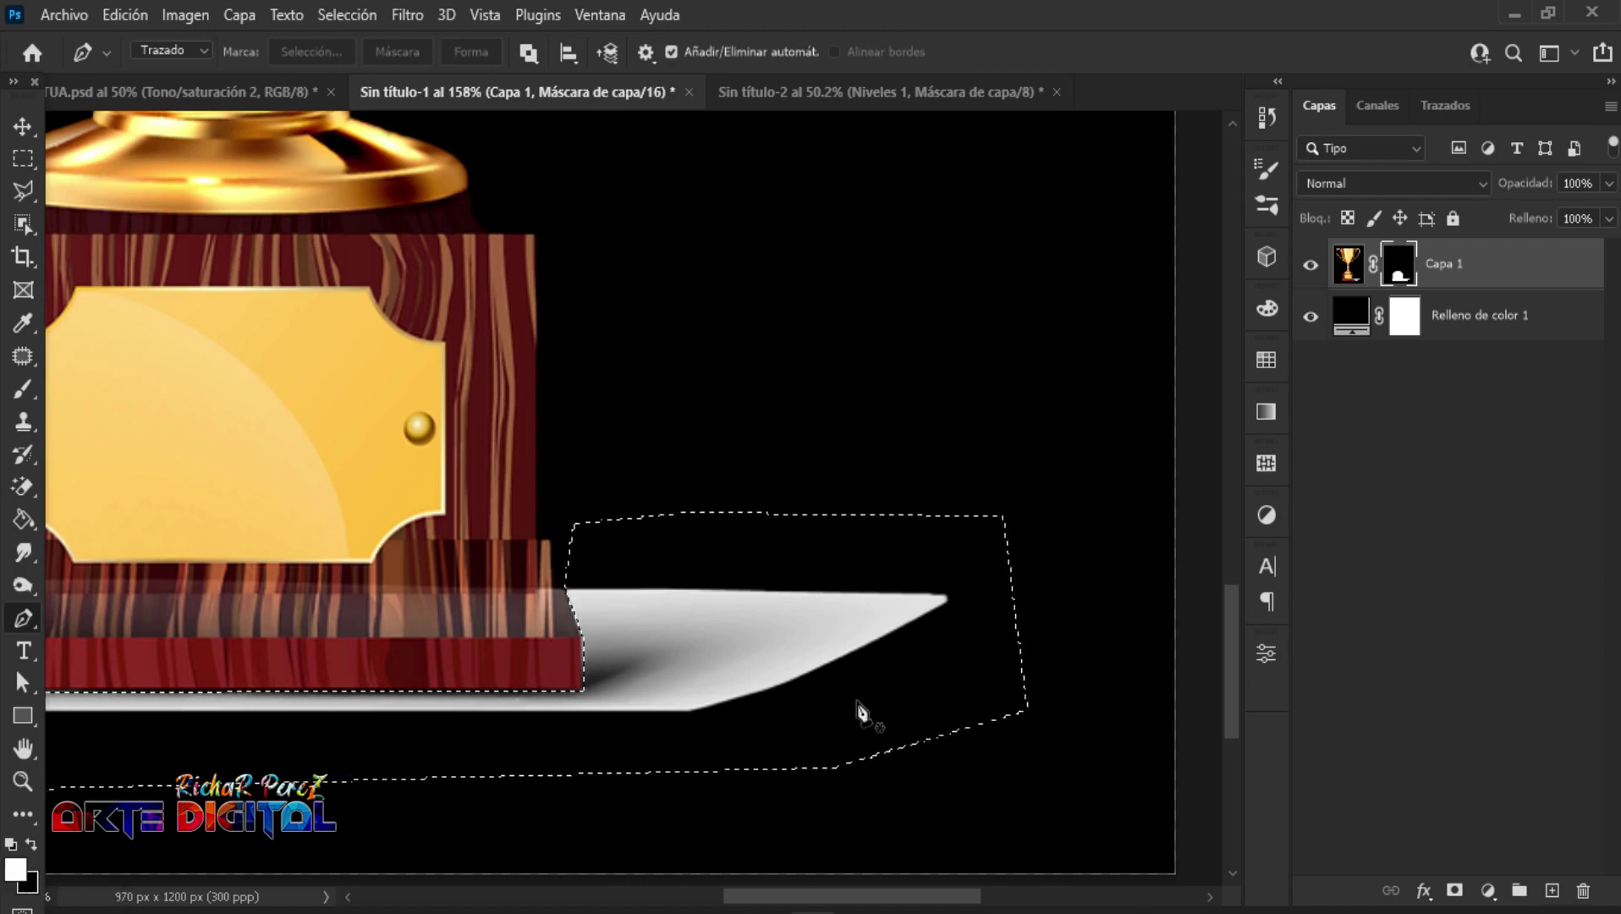
pyautogui.hotkey('ctrl', 'z')
pyautogui.hotkey('ctrl', 'd')
# Step: Bring the wooden trophy base layer Capa 1 into the Sin título-2 statue document
pyautogui.scroll(-3, 486, 729)
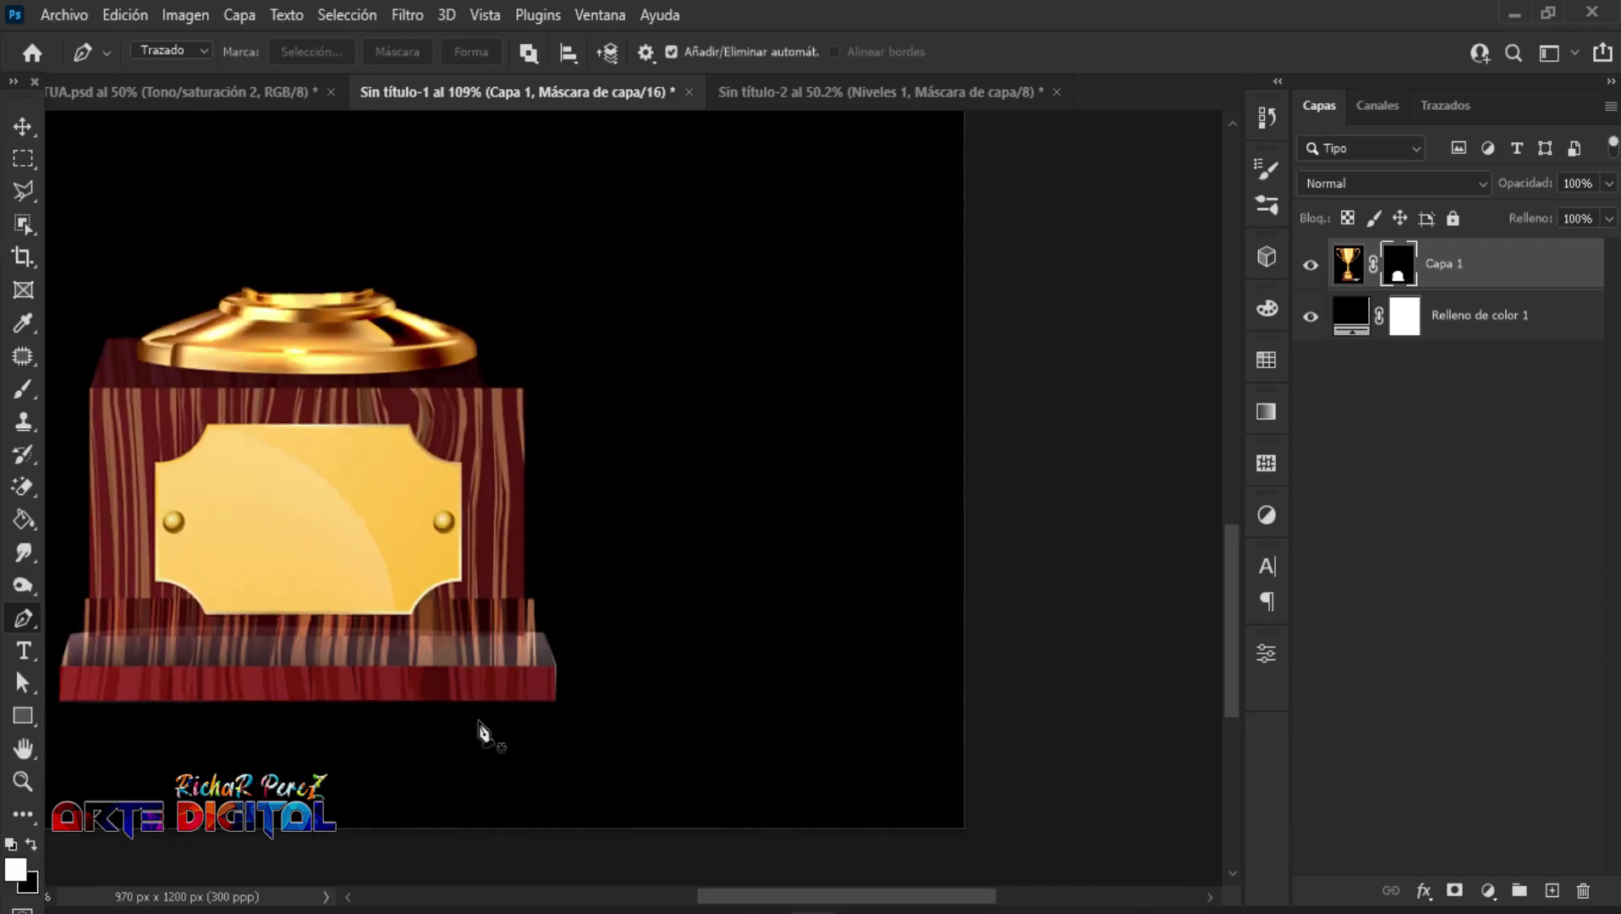
pyautogui.scroll(-2, 487, 730)
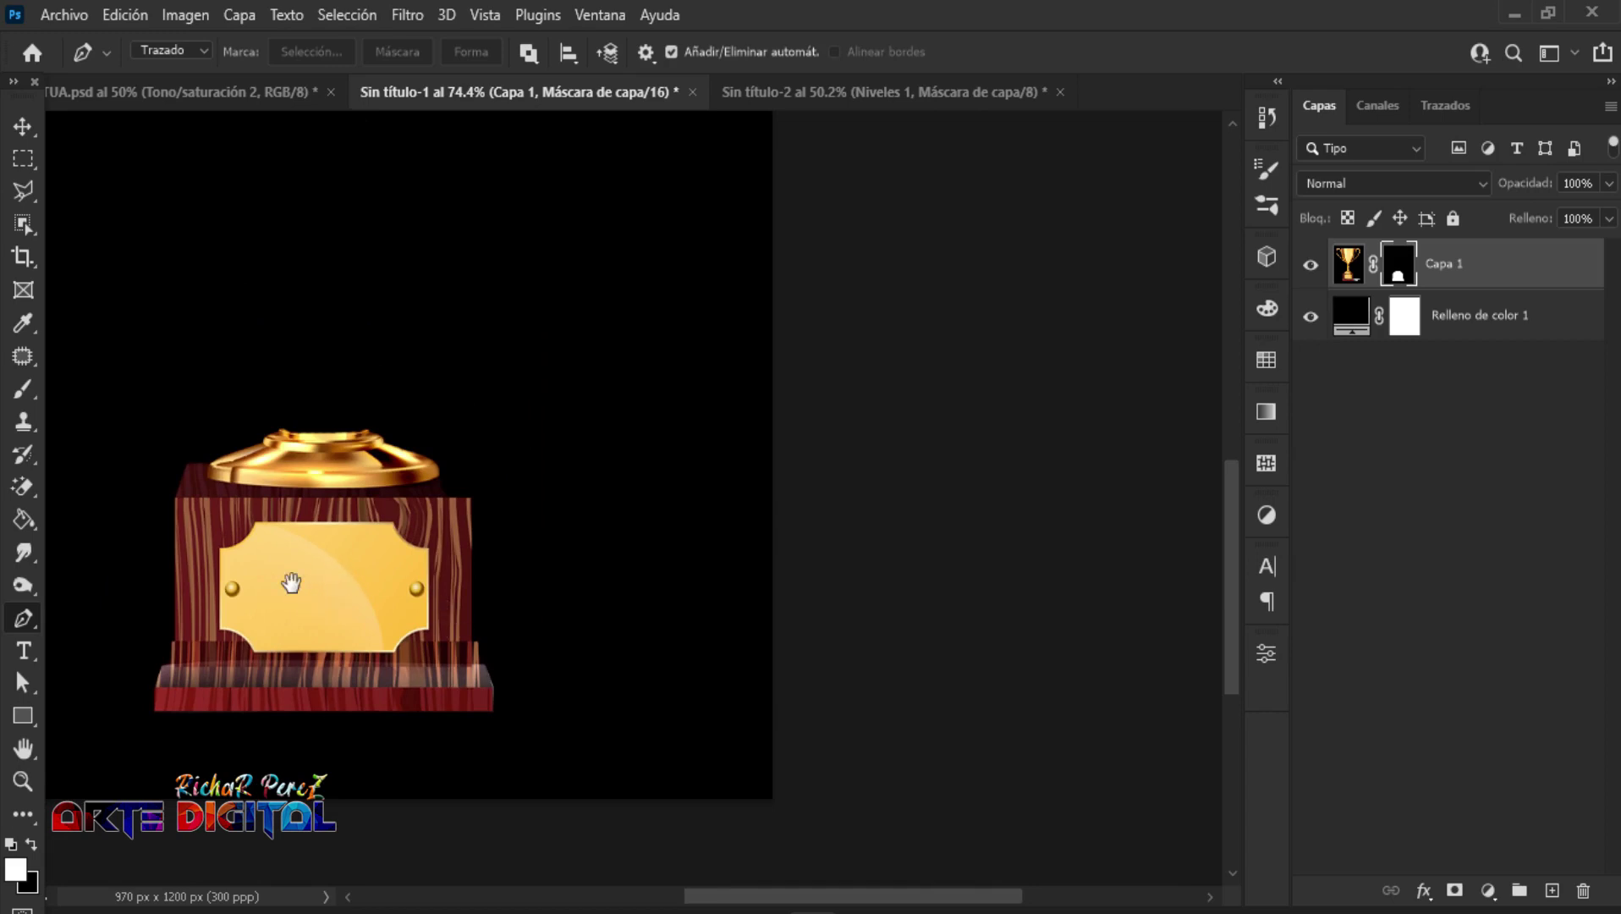
pyautogui.moveTo(290, 583); pyautogui.dragTo(491, 576)
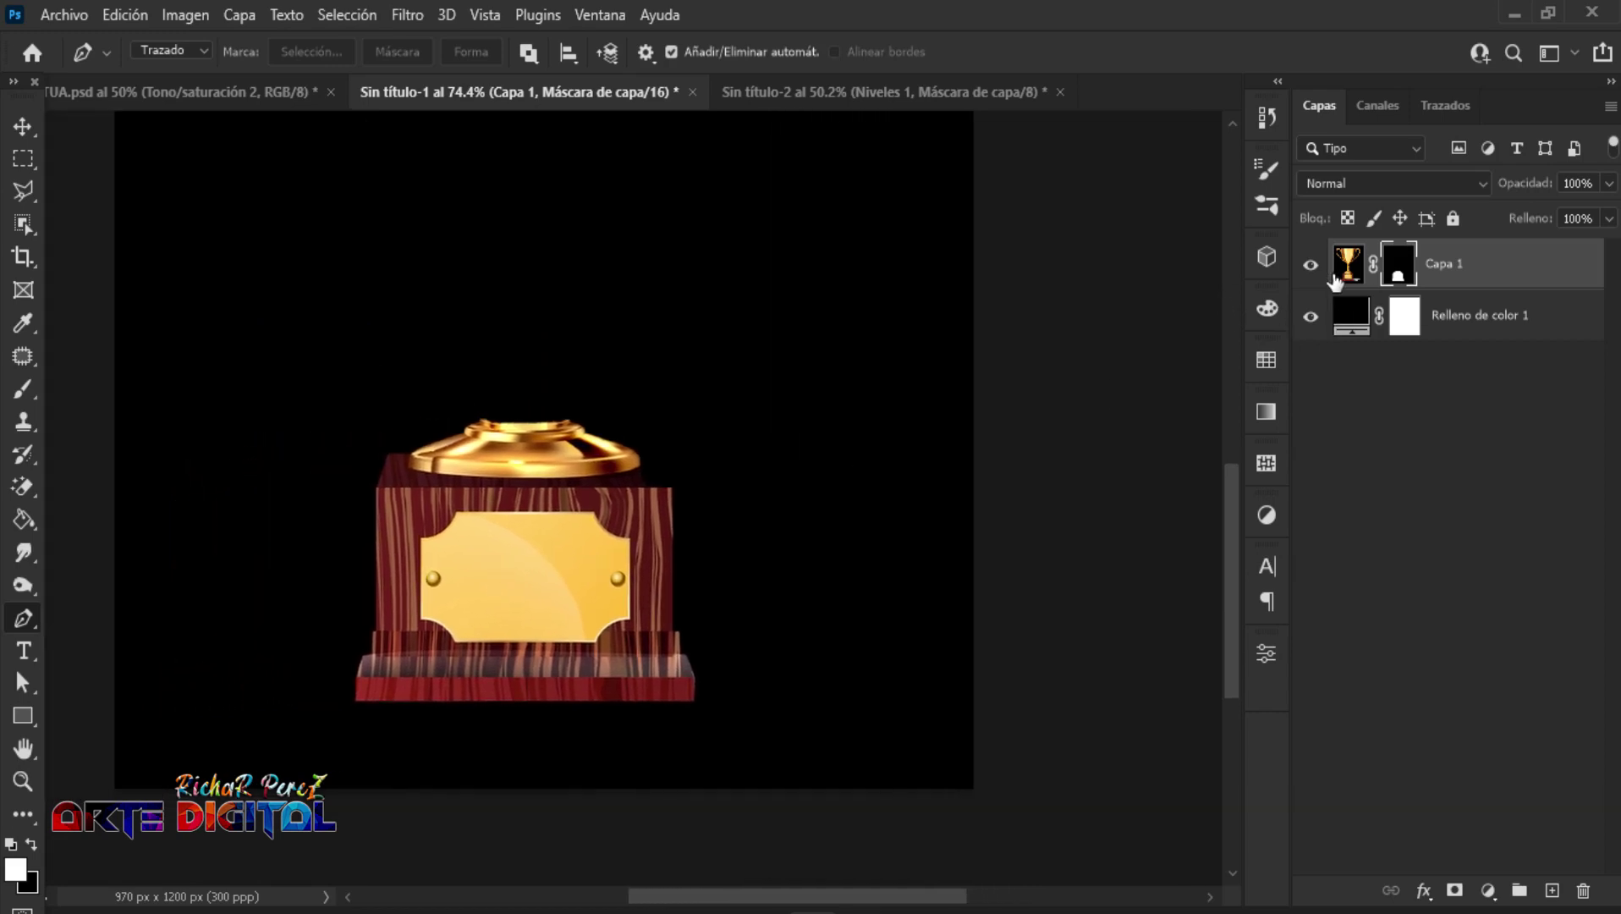
pyautogui.moveTo(1349, 275); pyautogui.dragTo(795, 95)
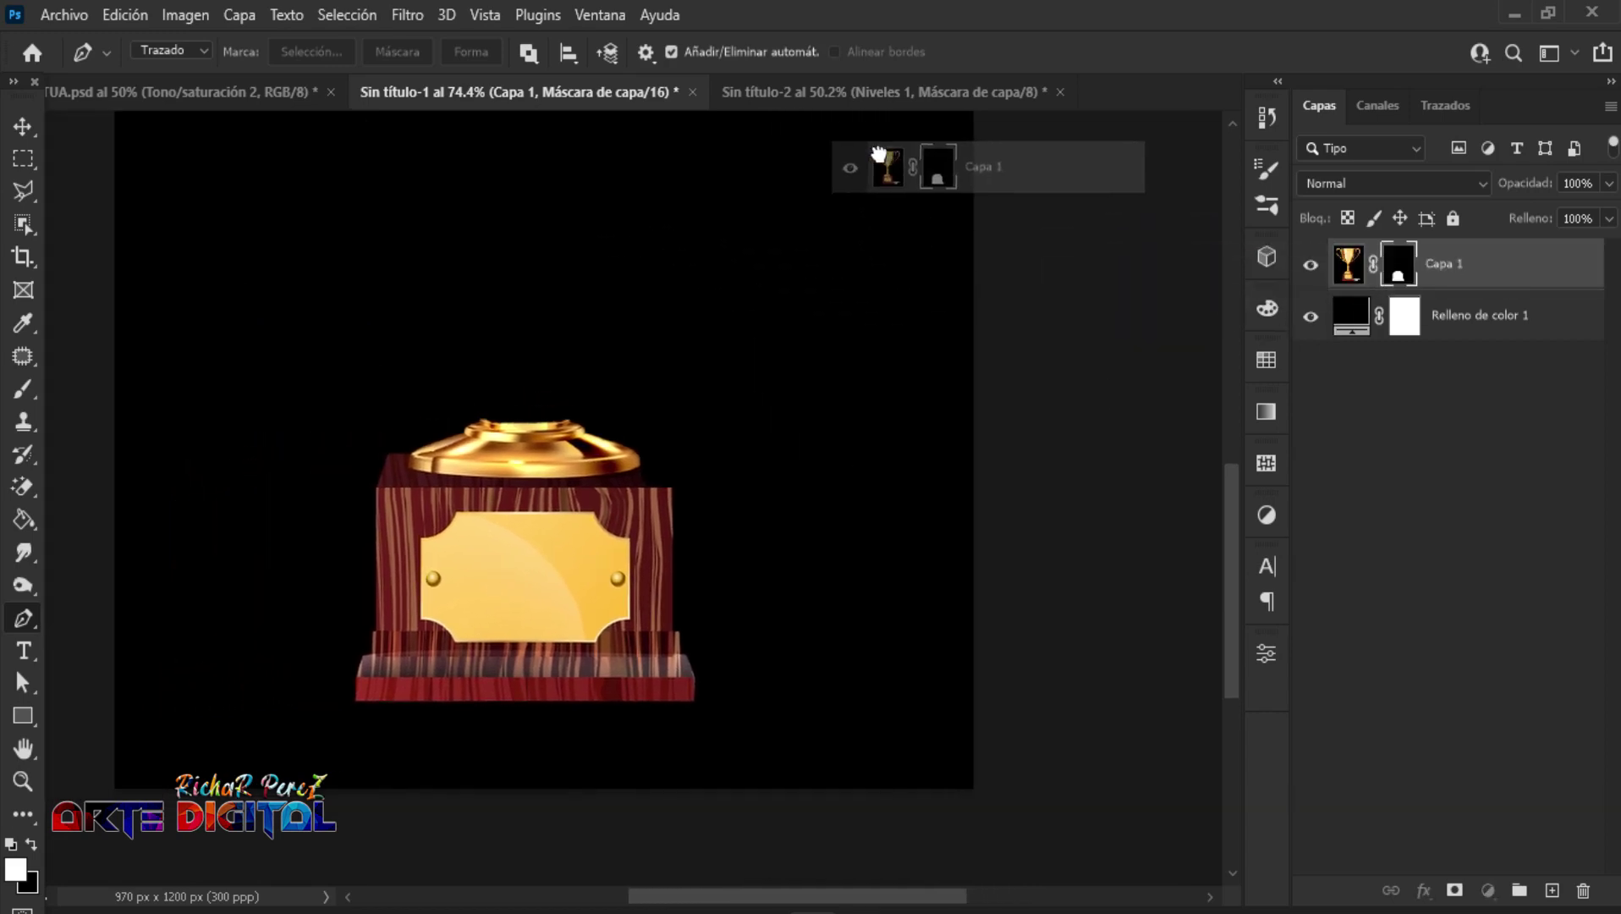
pyautogui.moveTo(795, 95); pyautogui.dragTo(784, 551)
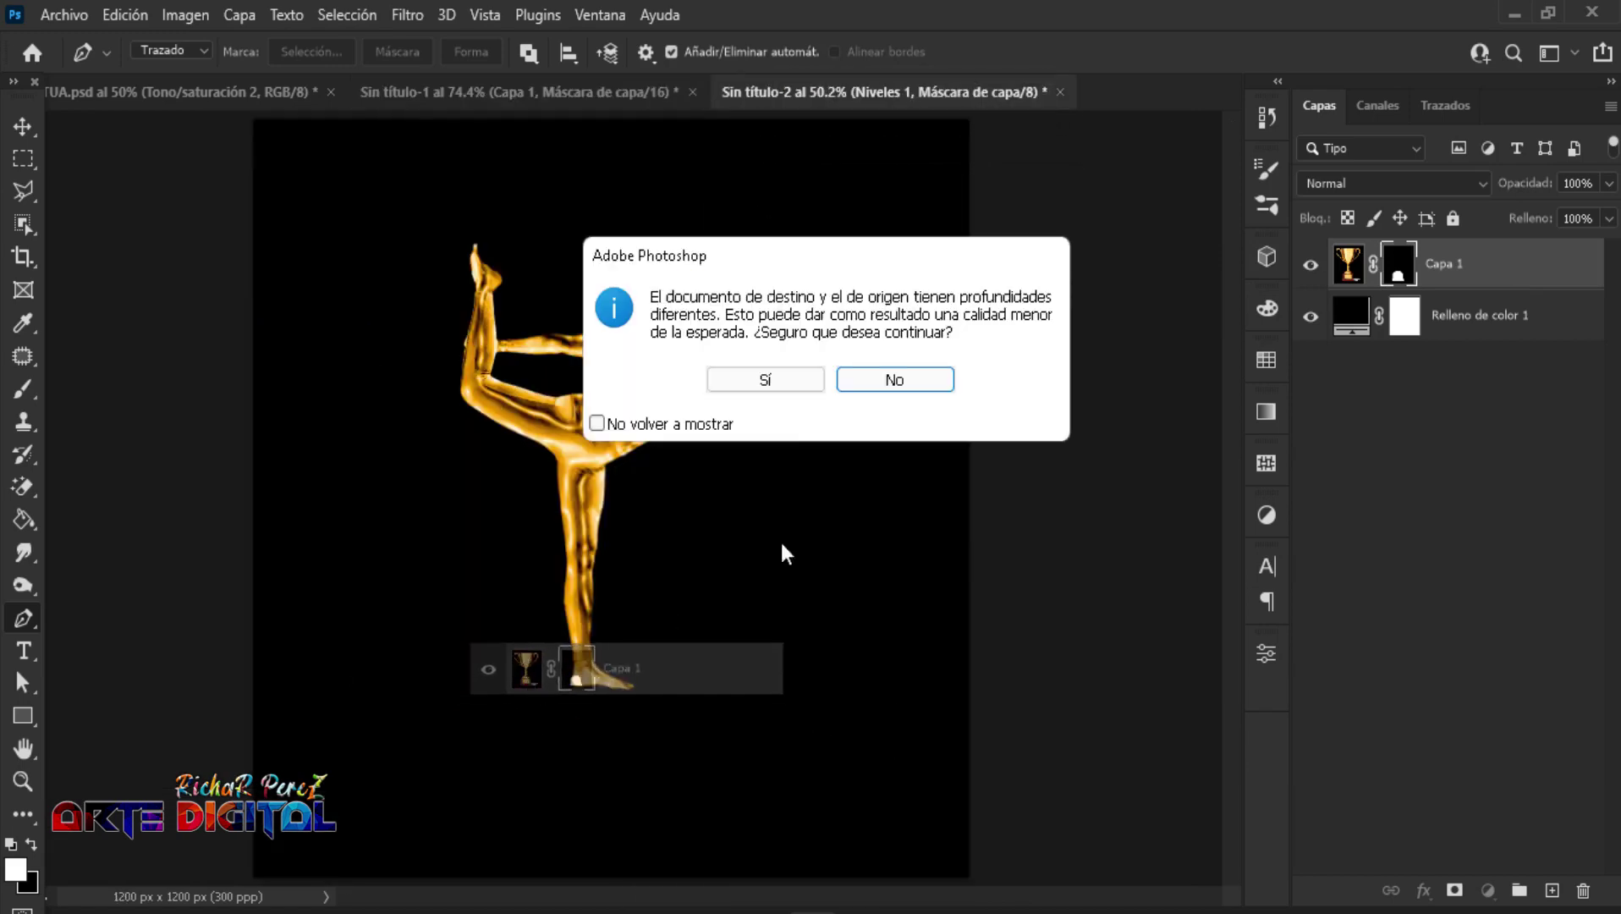
pyautogui.click(762, 383)
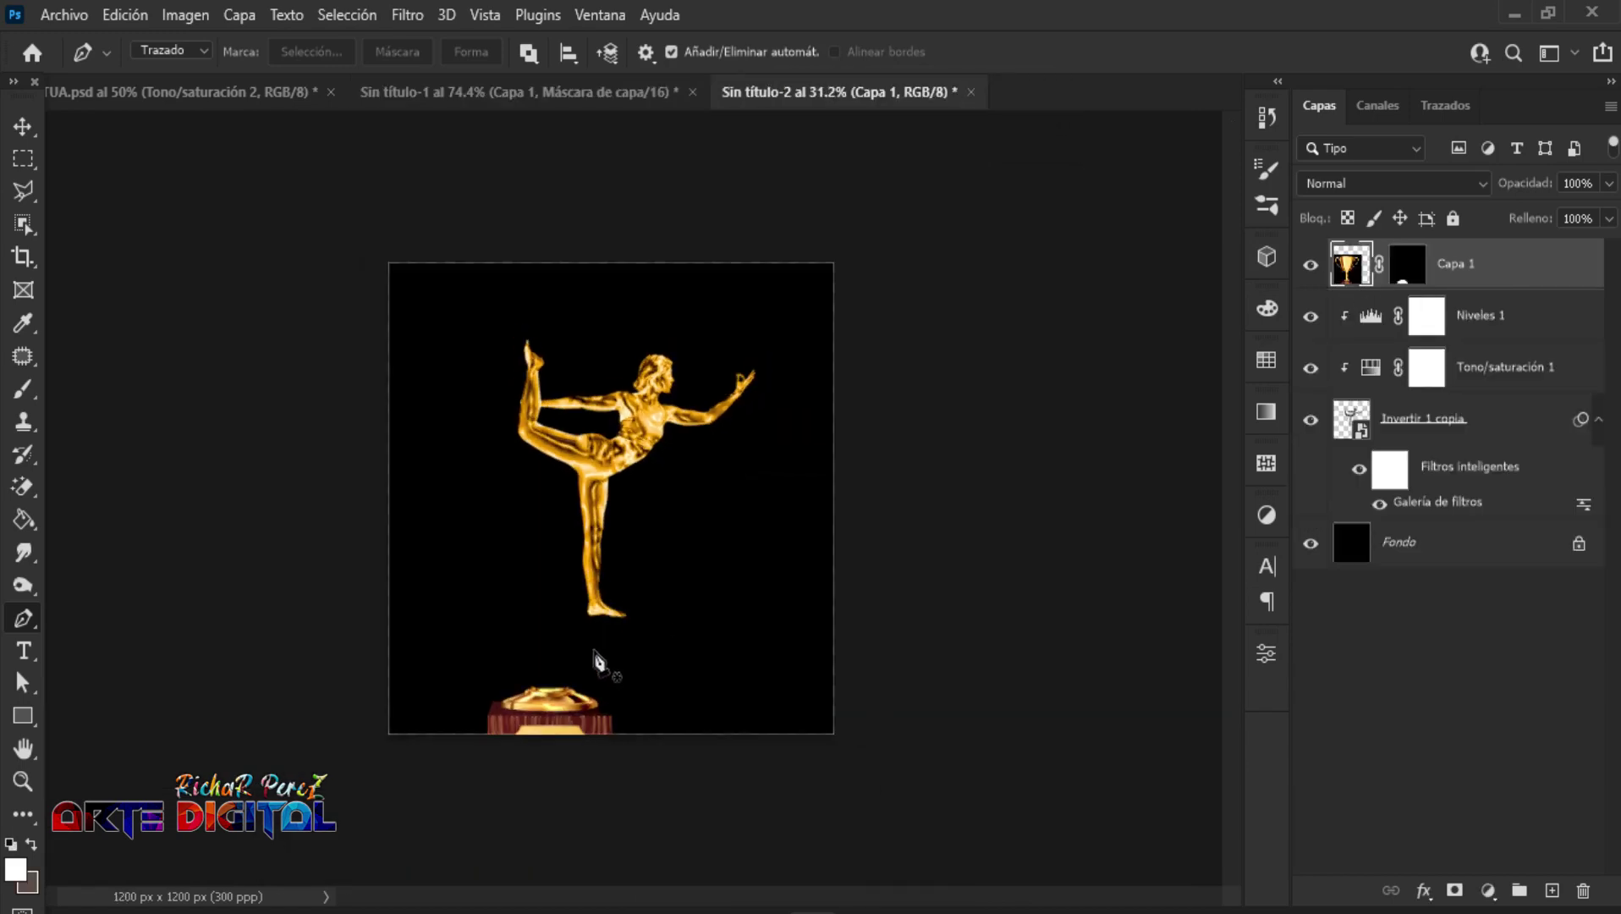
# Step: Position the trophy base under the statue's feet and stack it just above Fondo
pyautogui.hotkey('ctrl', 't')
pyautogui.moveTo(599, 704)
pyautogui.mouseDown()
pyautogui.moveTo(620, 631)
pyautogui.moveTo(645, 633)
pyautogui.mouseUp()
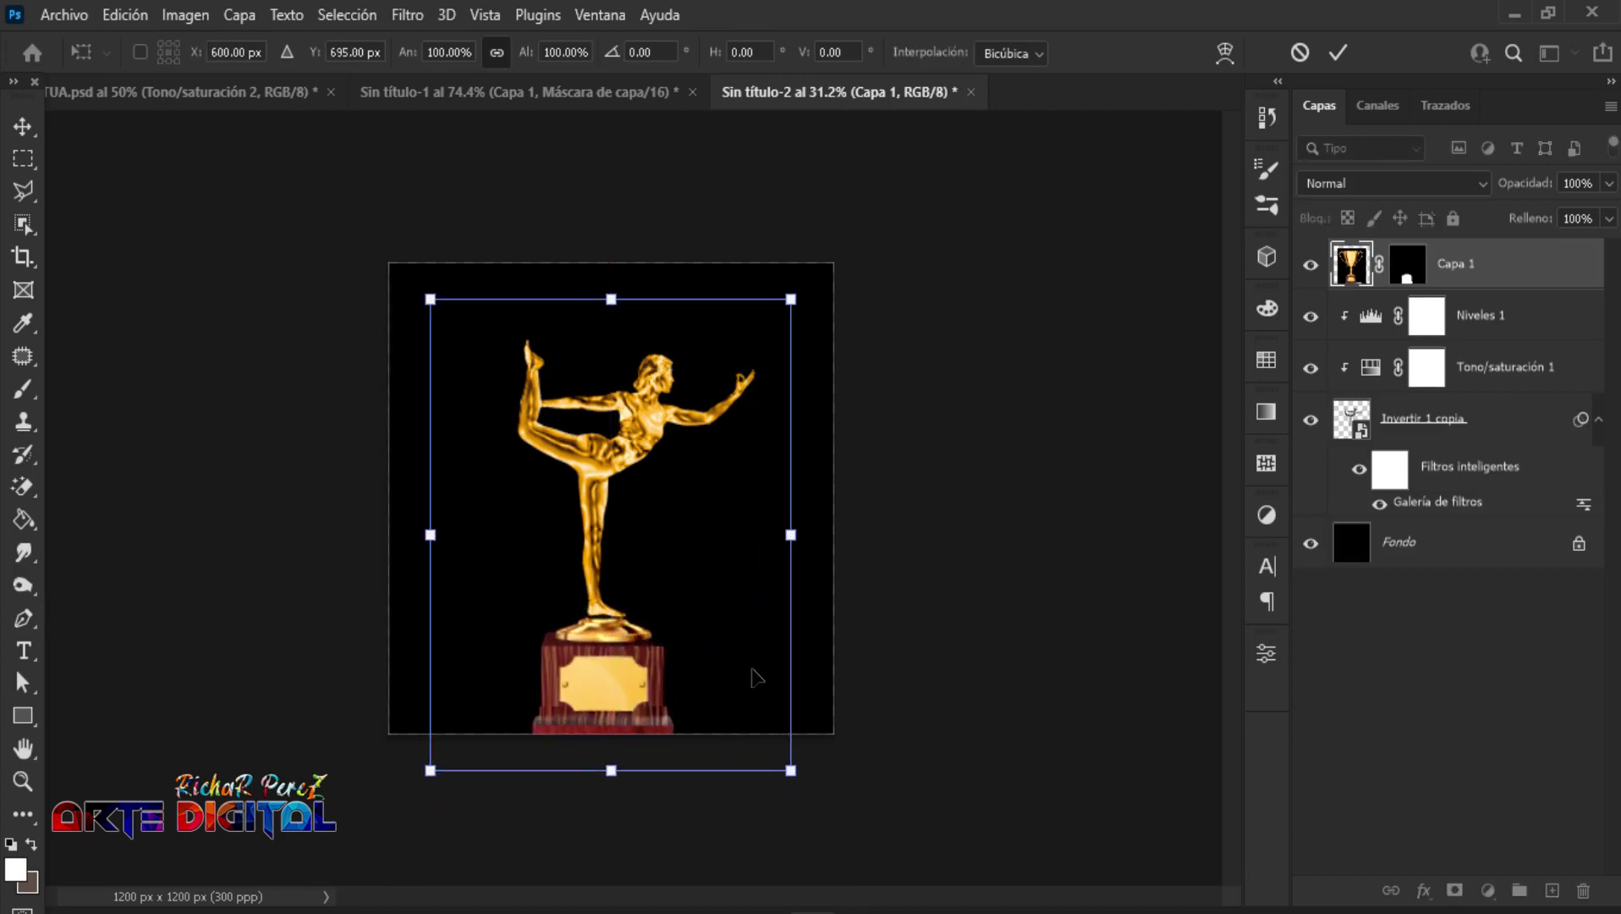
pyautogui.press('Return')
pyautogui.press('p')
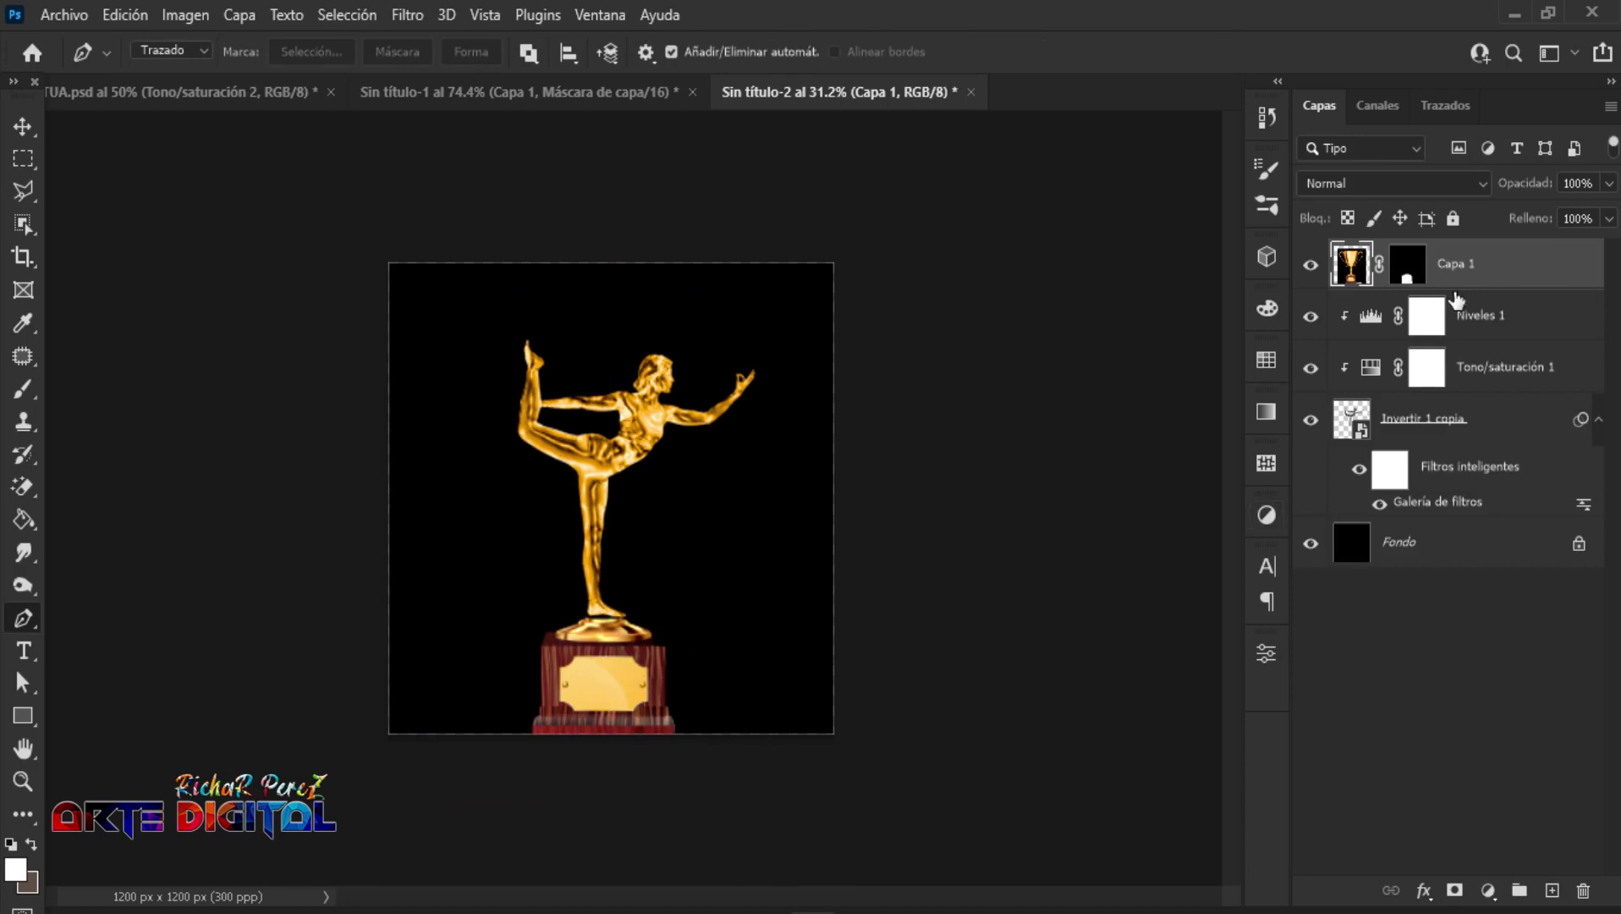
pyautogui.moveTo(1466, 264)
pyautogui.mouseDown()
pyautogui.moveTo(1470, 599)
pyautogui.moveTo(1492, 506)
pyautogui.mouseUp()
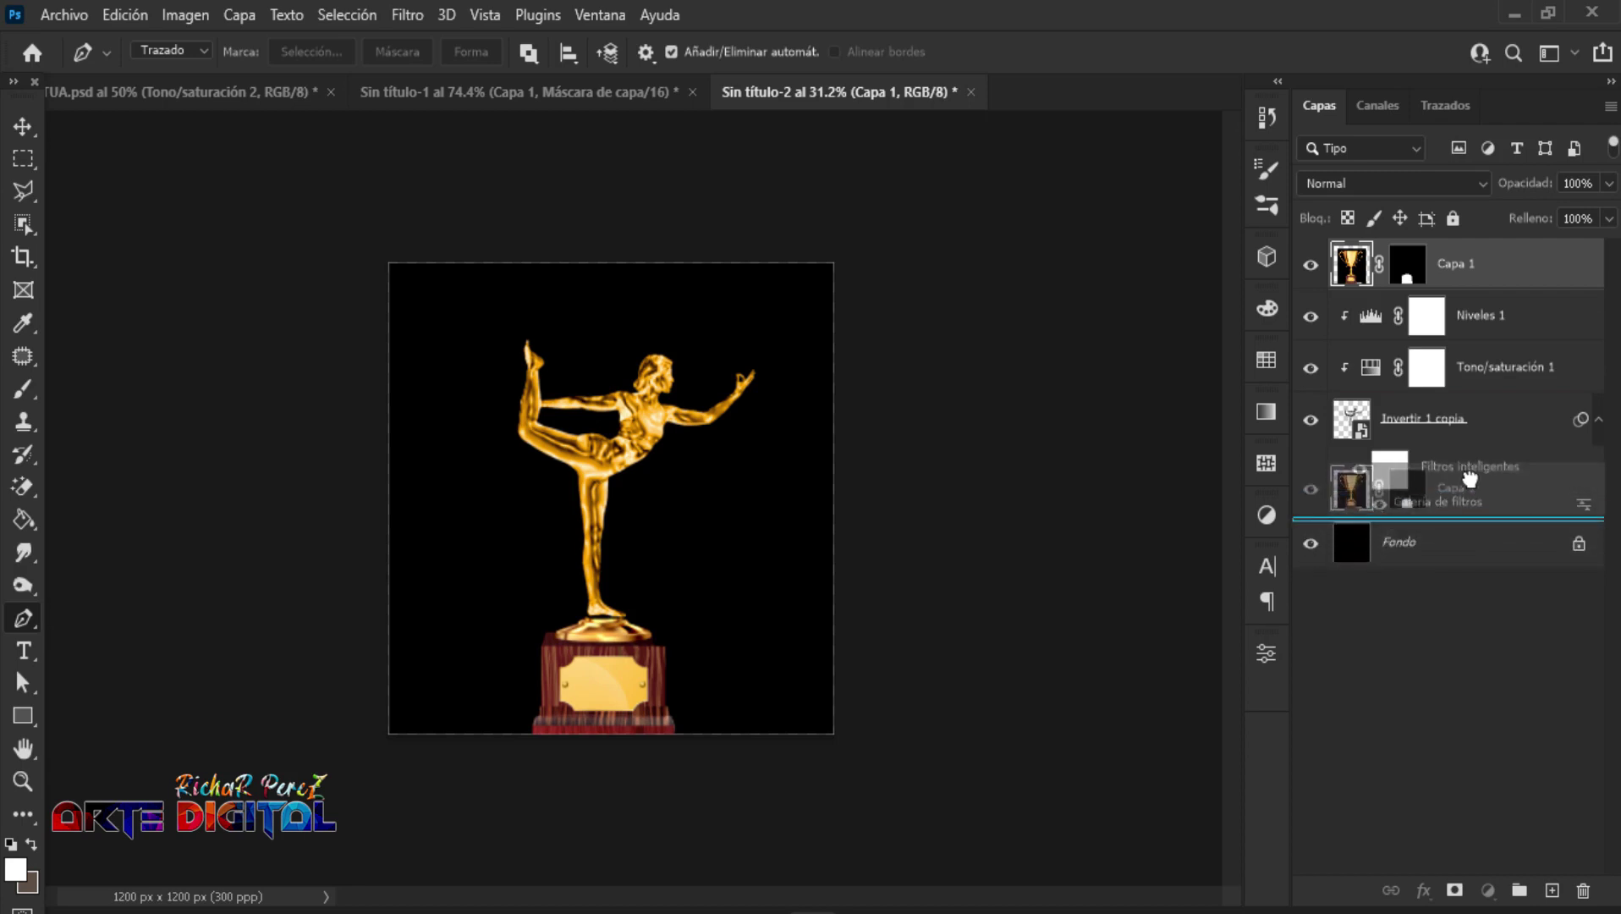
pyautogui.moveTo(1492, 506); pyautogui.dragTo(1463, 508)
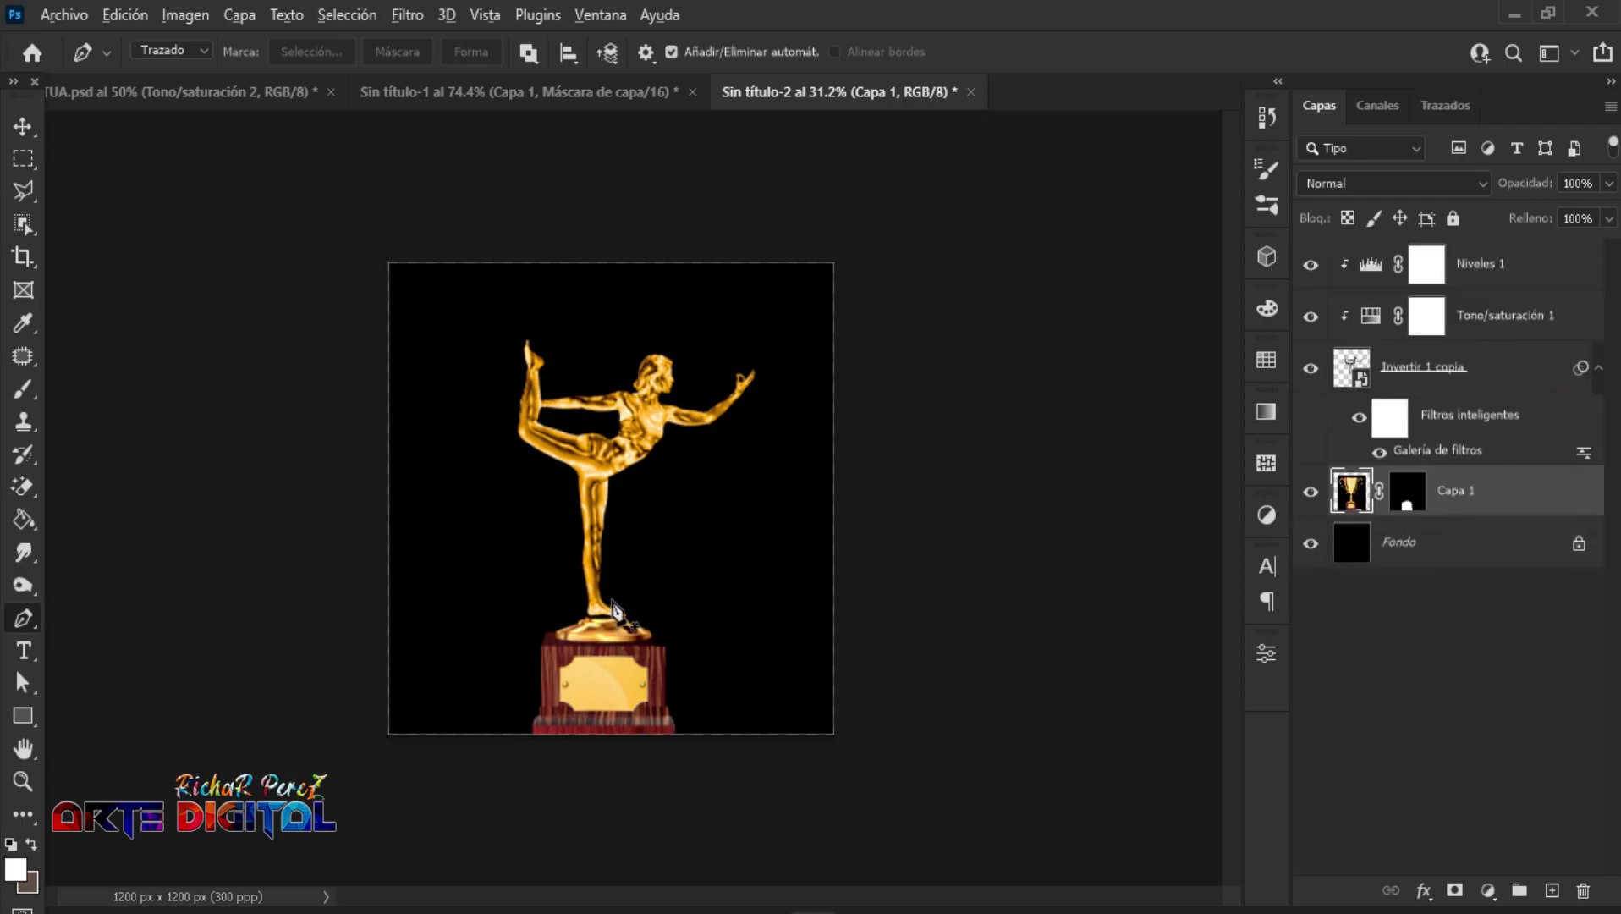
# Step: Add a Color Balance layer clipped to Capa 1 with Cyan-Red +9 and Yellow-Blue -48
pyautogui.keyDown('alt'); pyautogui.scroll(2, 615, 615); pyautogui.keyUp('alt')
pyautogui.keyDown('alt'); pyautogui.scroll(2, 615, 615); pyautogui.keyUp('alt')
pyautogui.keyDown('alt'); pyautogui.scroll(2, 609, 627); pyautogui.keyUp('alt')
pyautogui.scroll(-2, 685, 635)
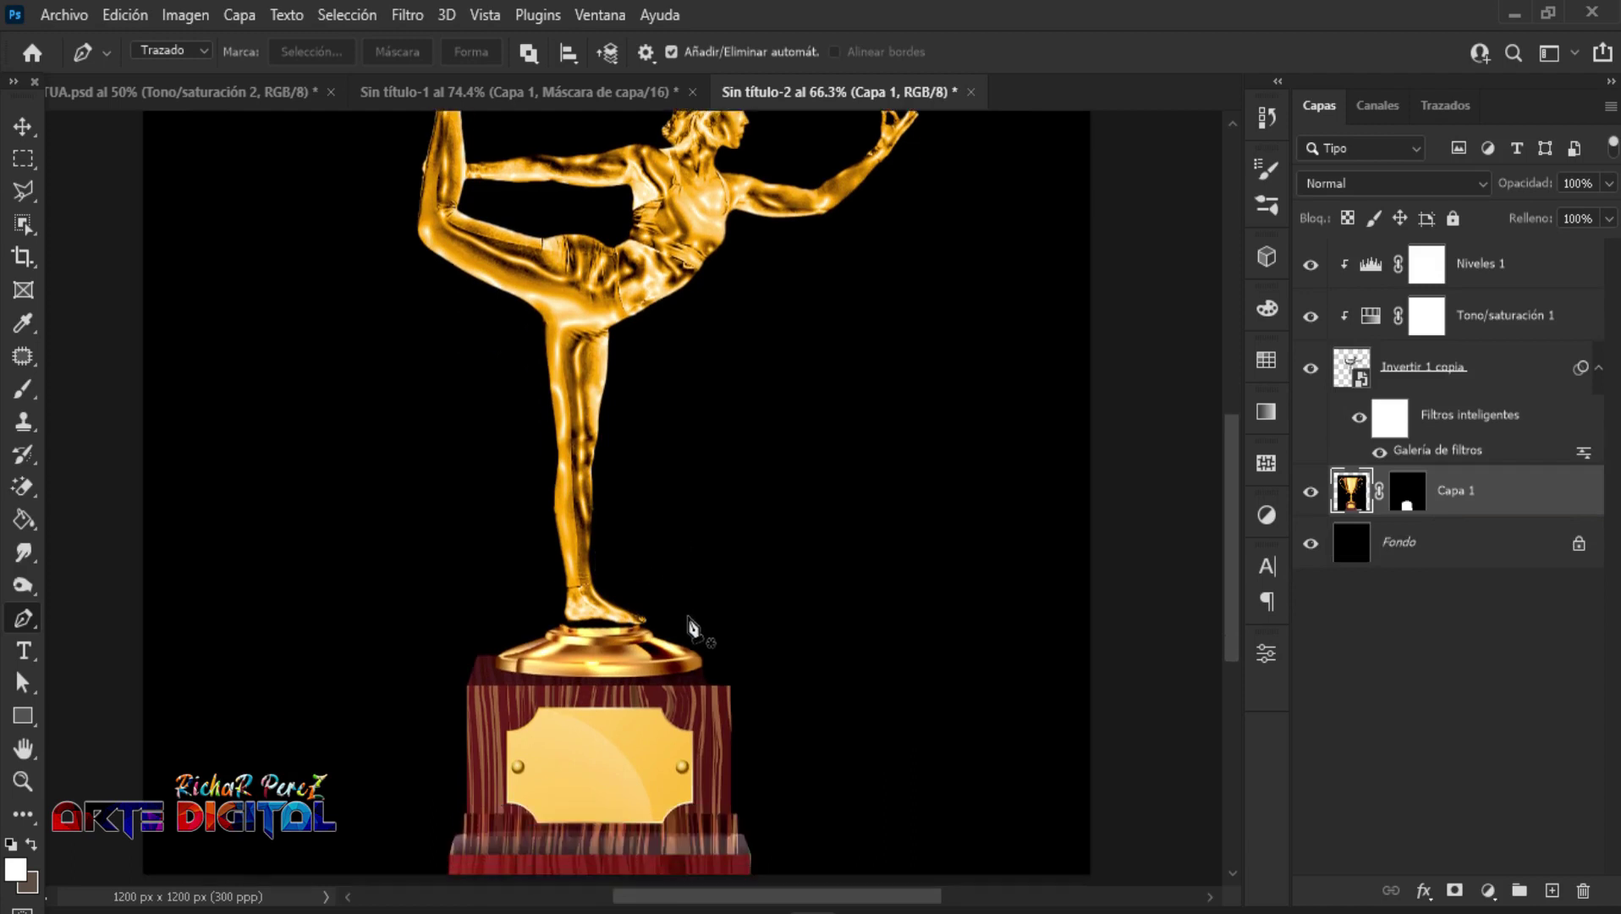
pyautogui.scroll(-2, 687, 635)
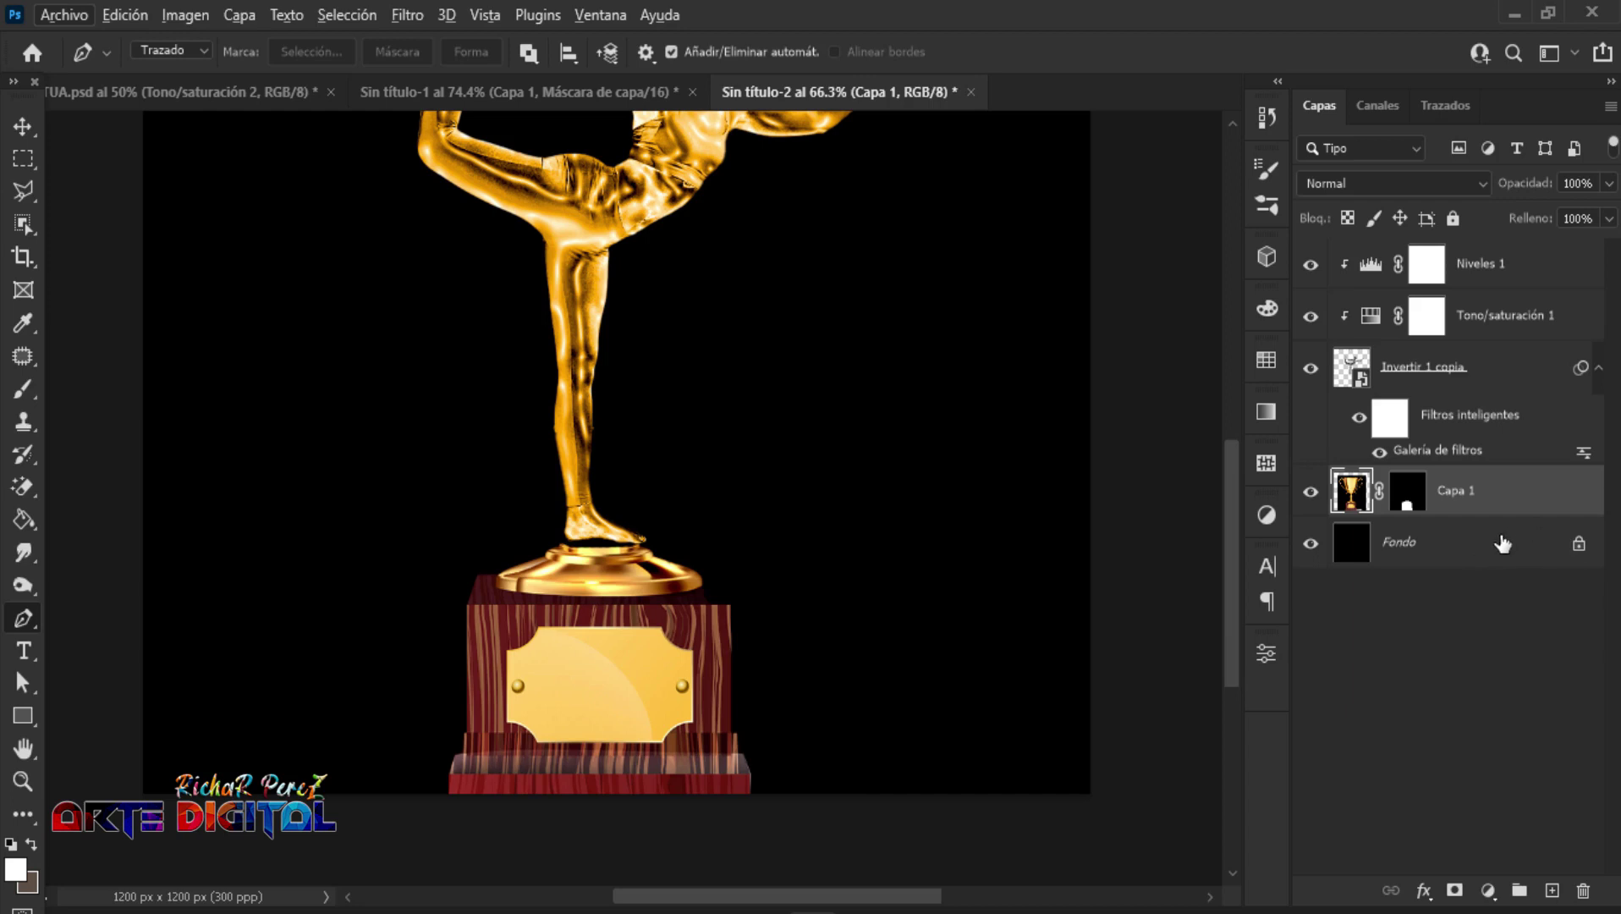
pyautogui.click(1487, 891)
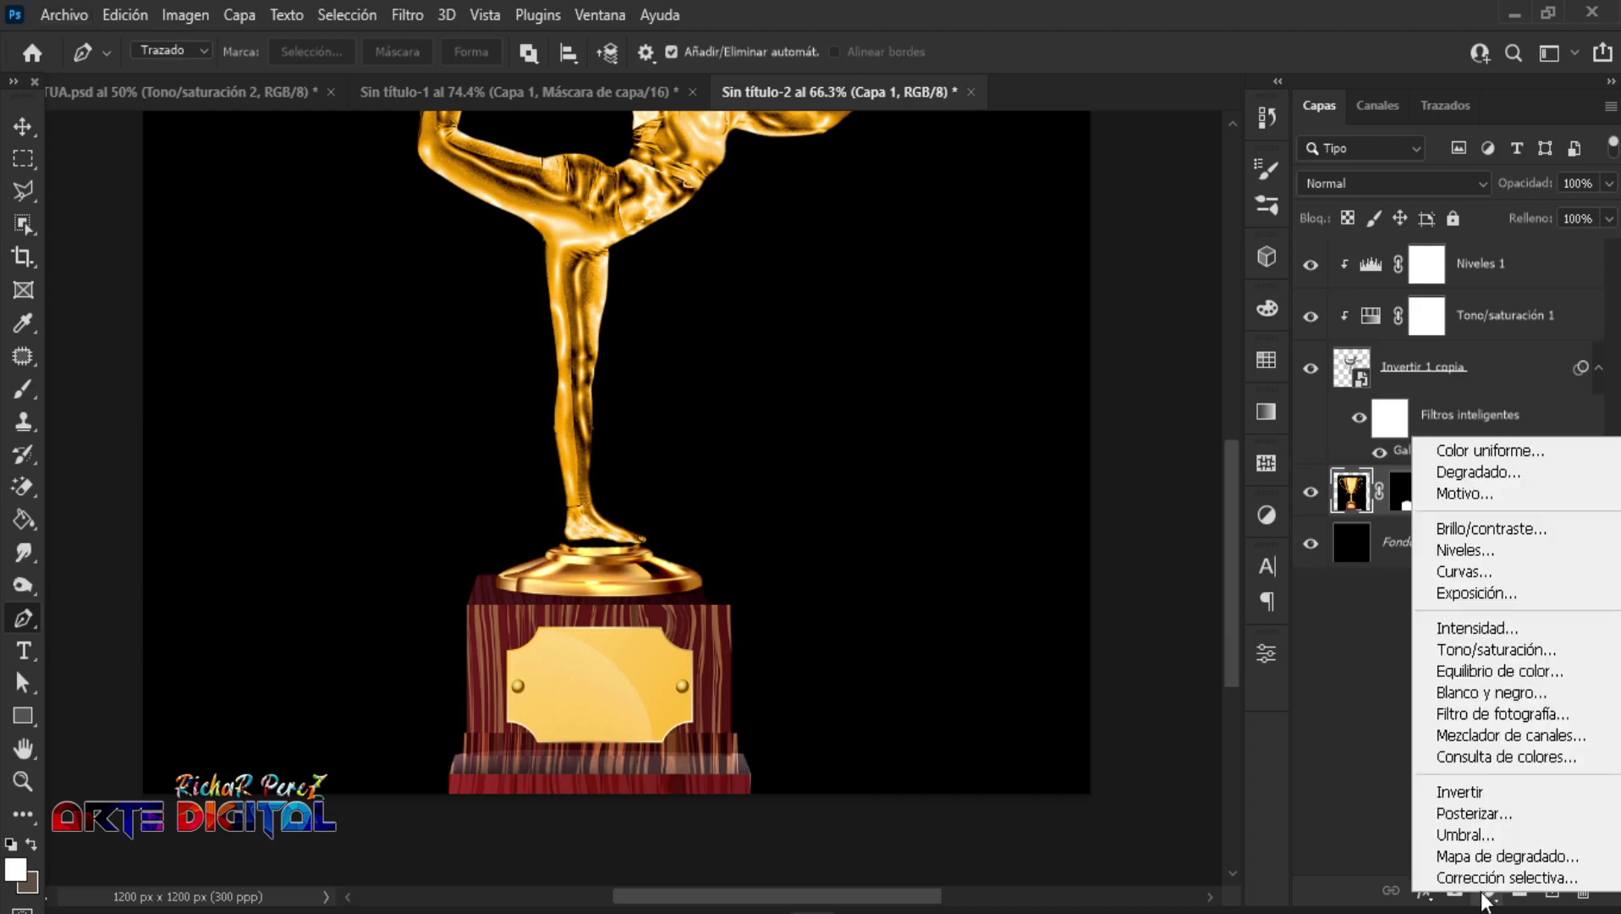
pyautogui.click(1490, 672)
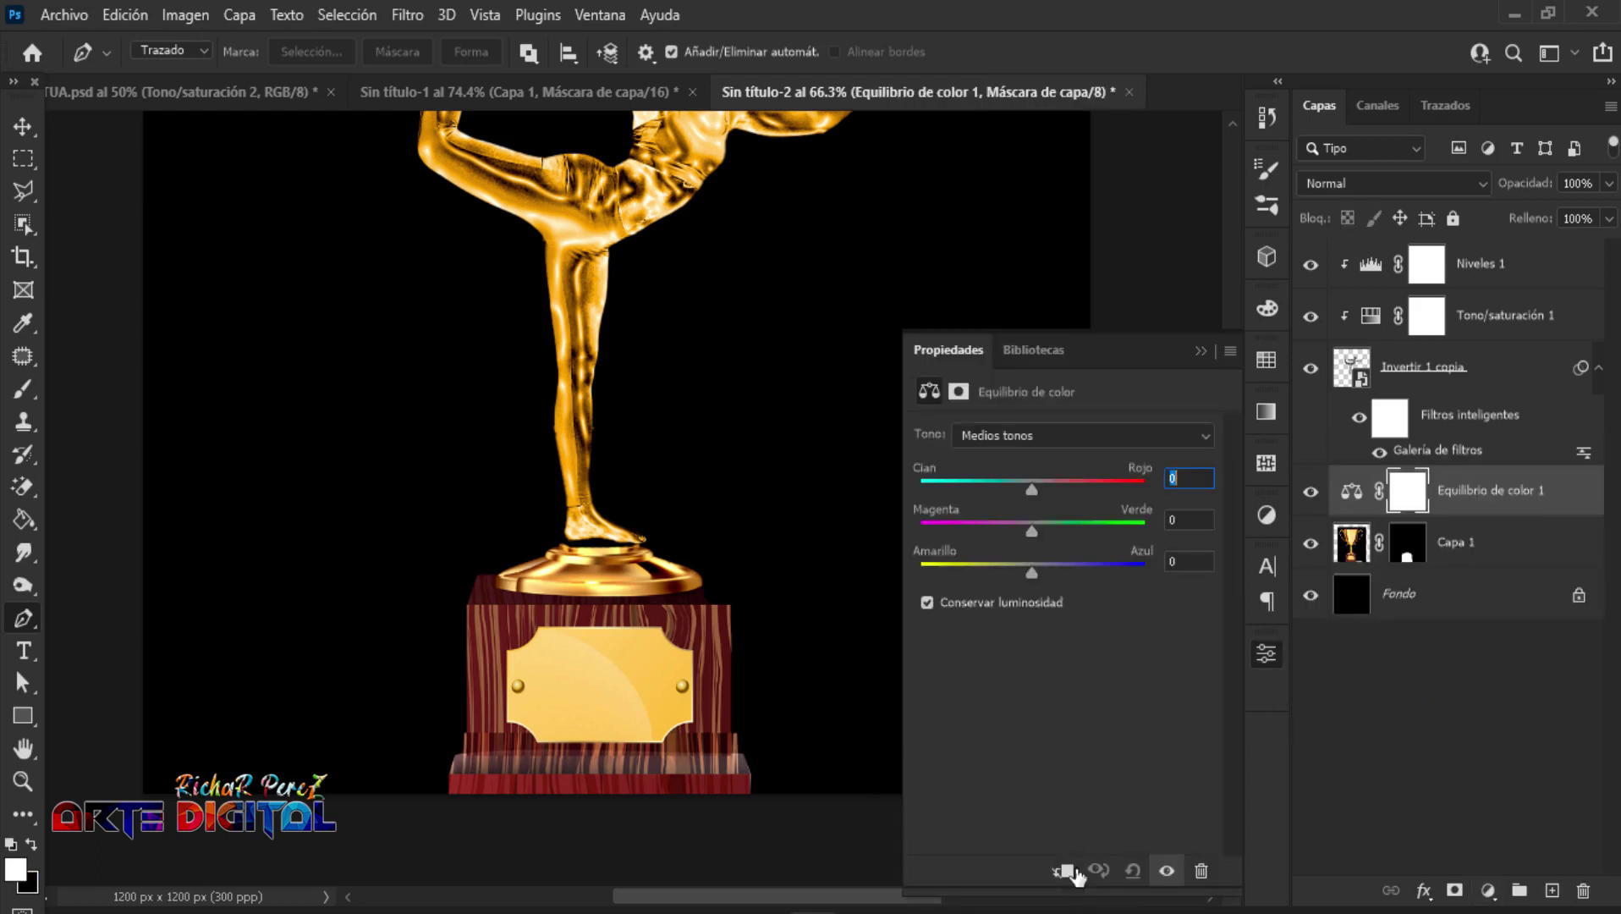
pyautogui.click(1063, 872)
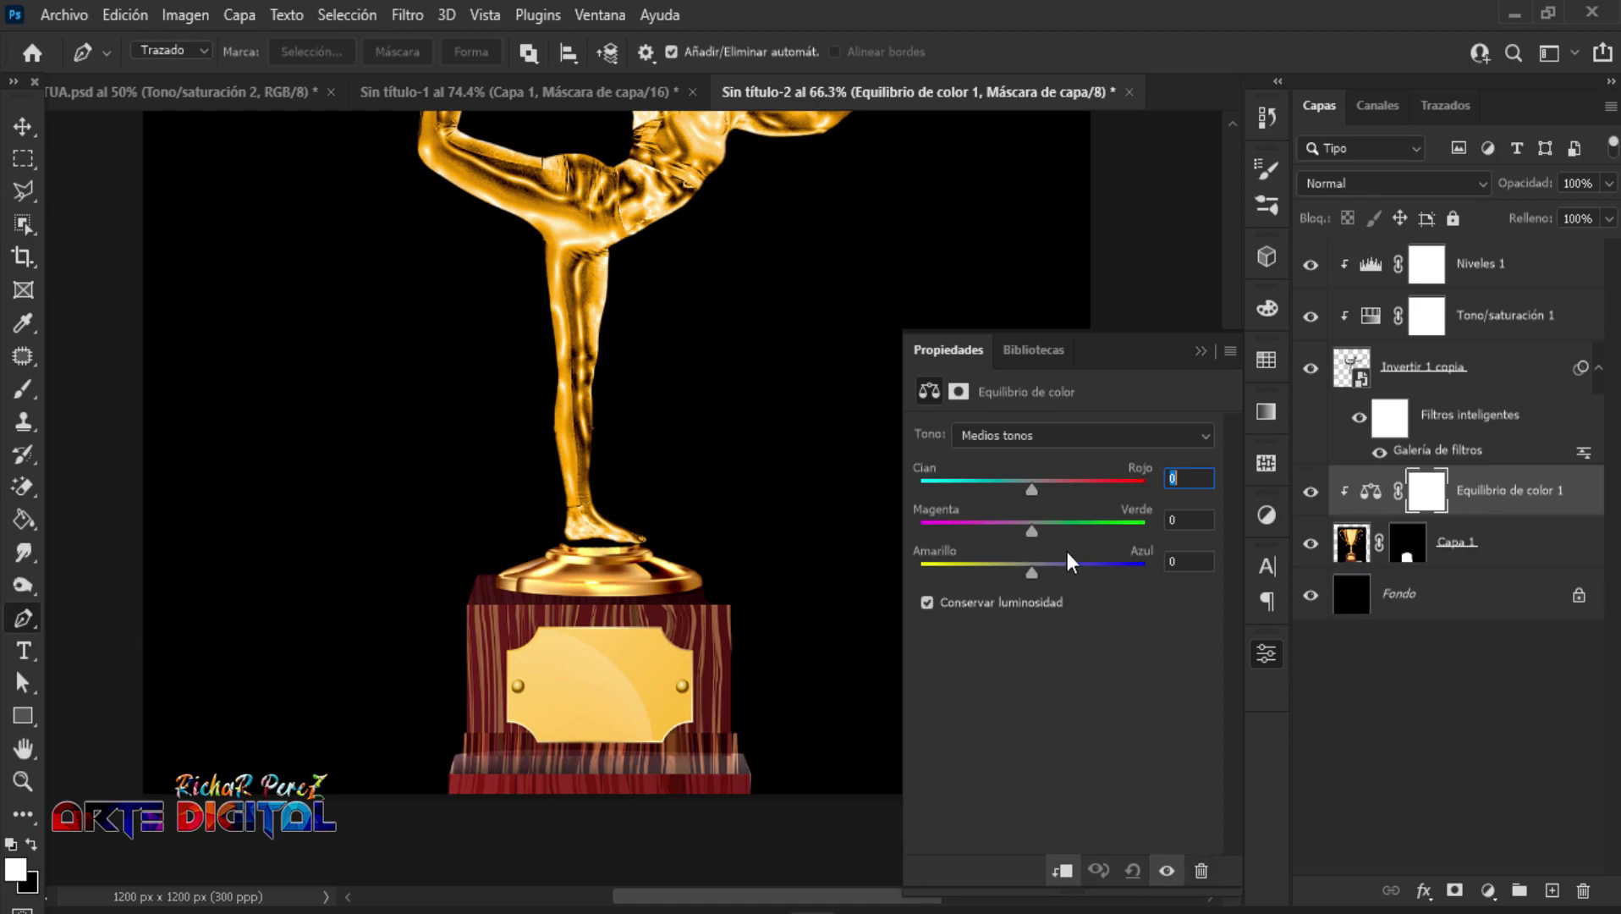
pyautogui.write('9')
pyautogui.write('-48')
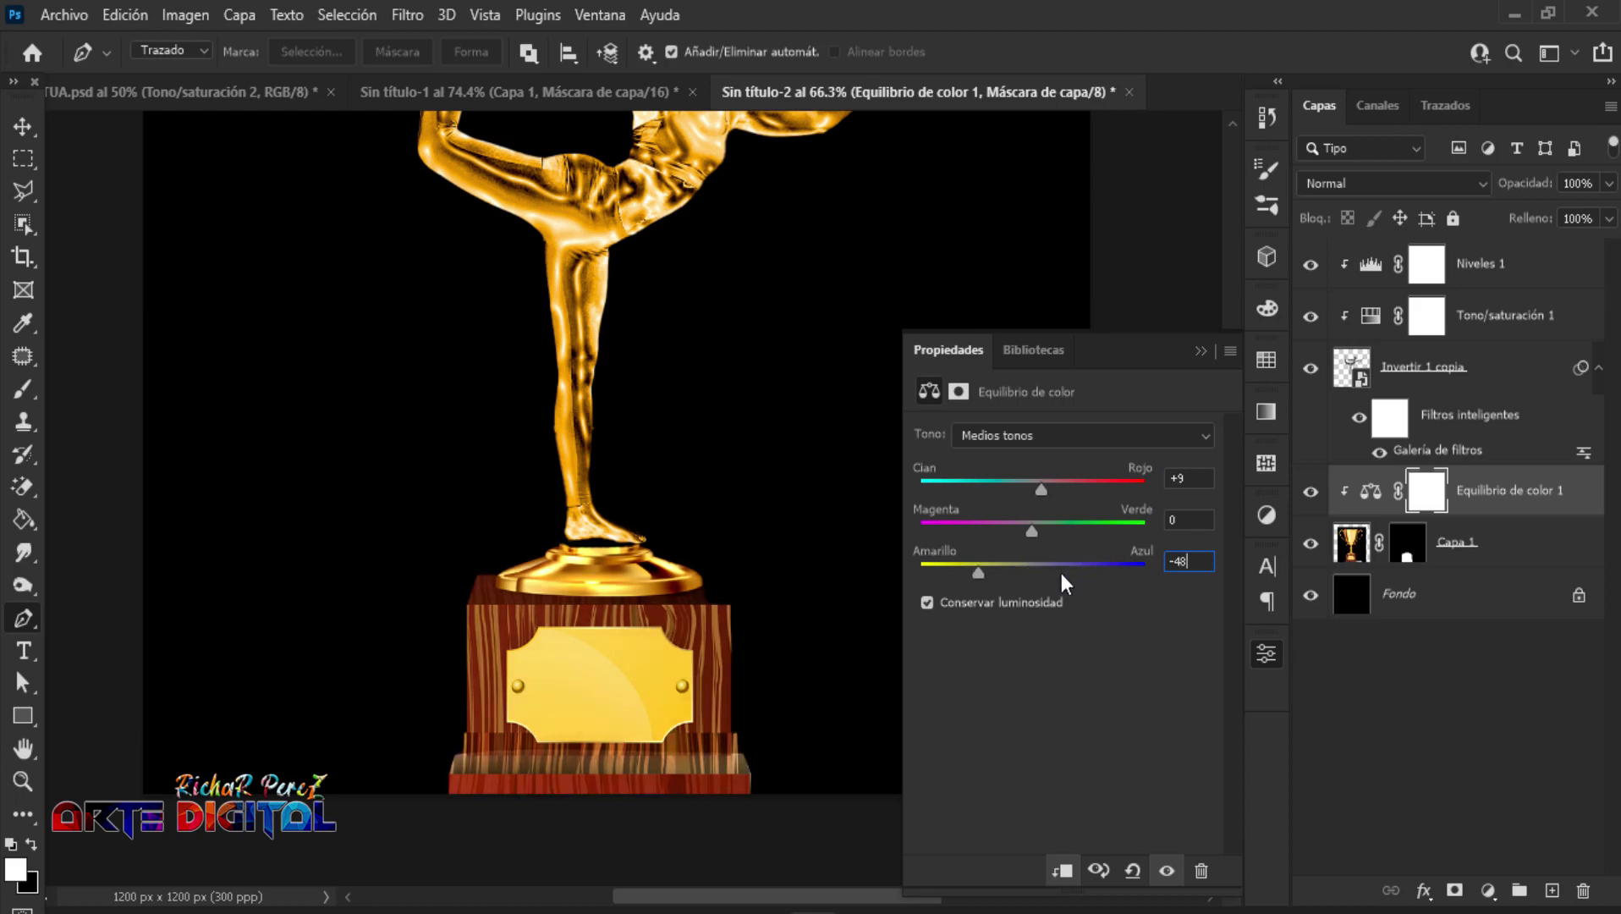
pyautogui.click(1199, 352)
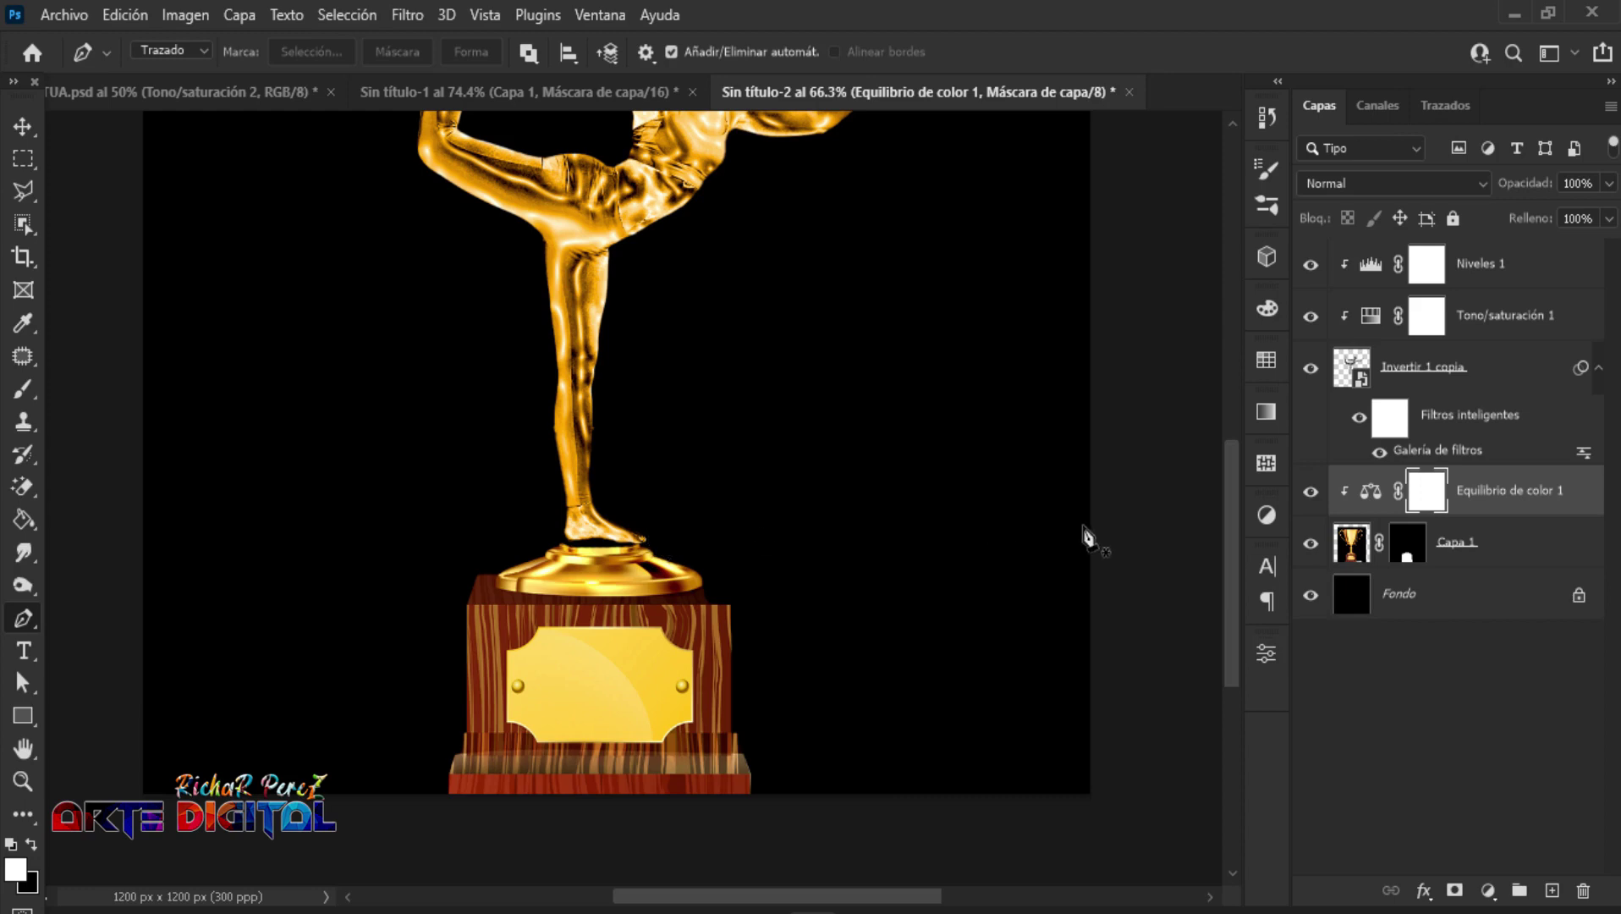
# Step: Scale the Invertir 1 copia statue to about 124% and centre it atop the trophy base
pyautogui.click(1474, 388)
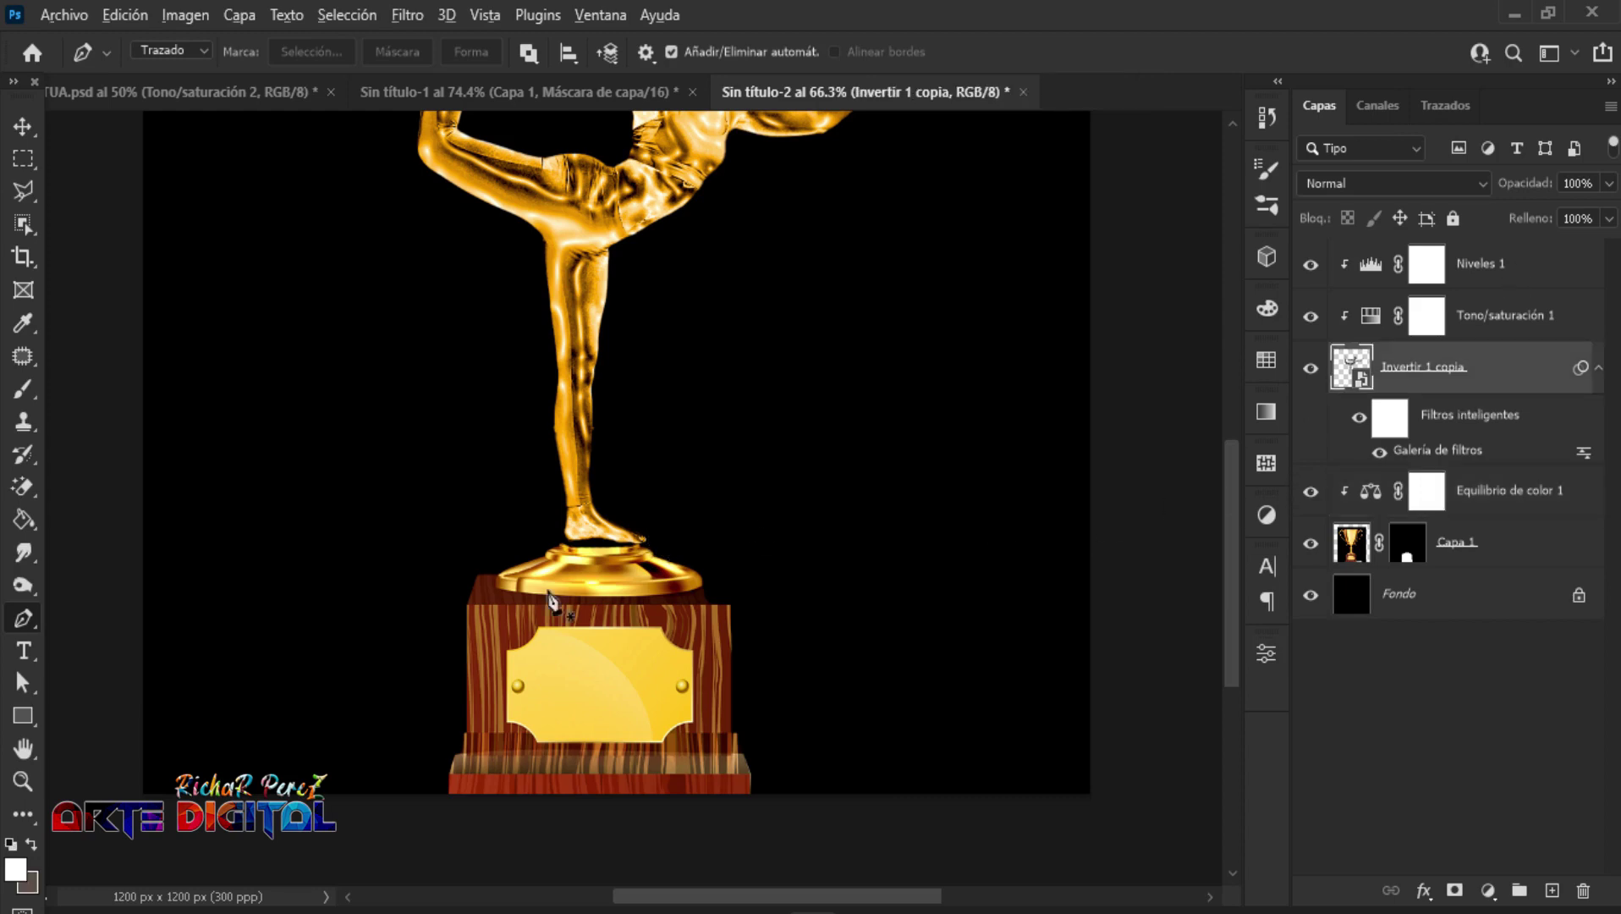
pyautogui.hotkey('ctrl', '0')
pyautogui.hotkey('ctrl', 't')
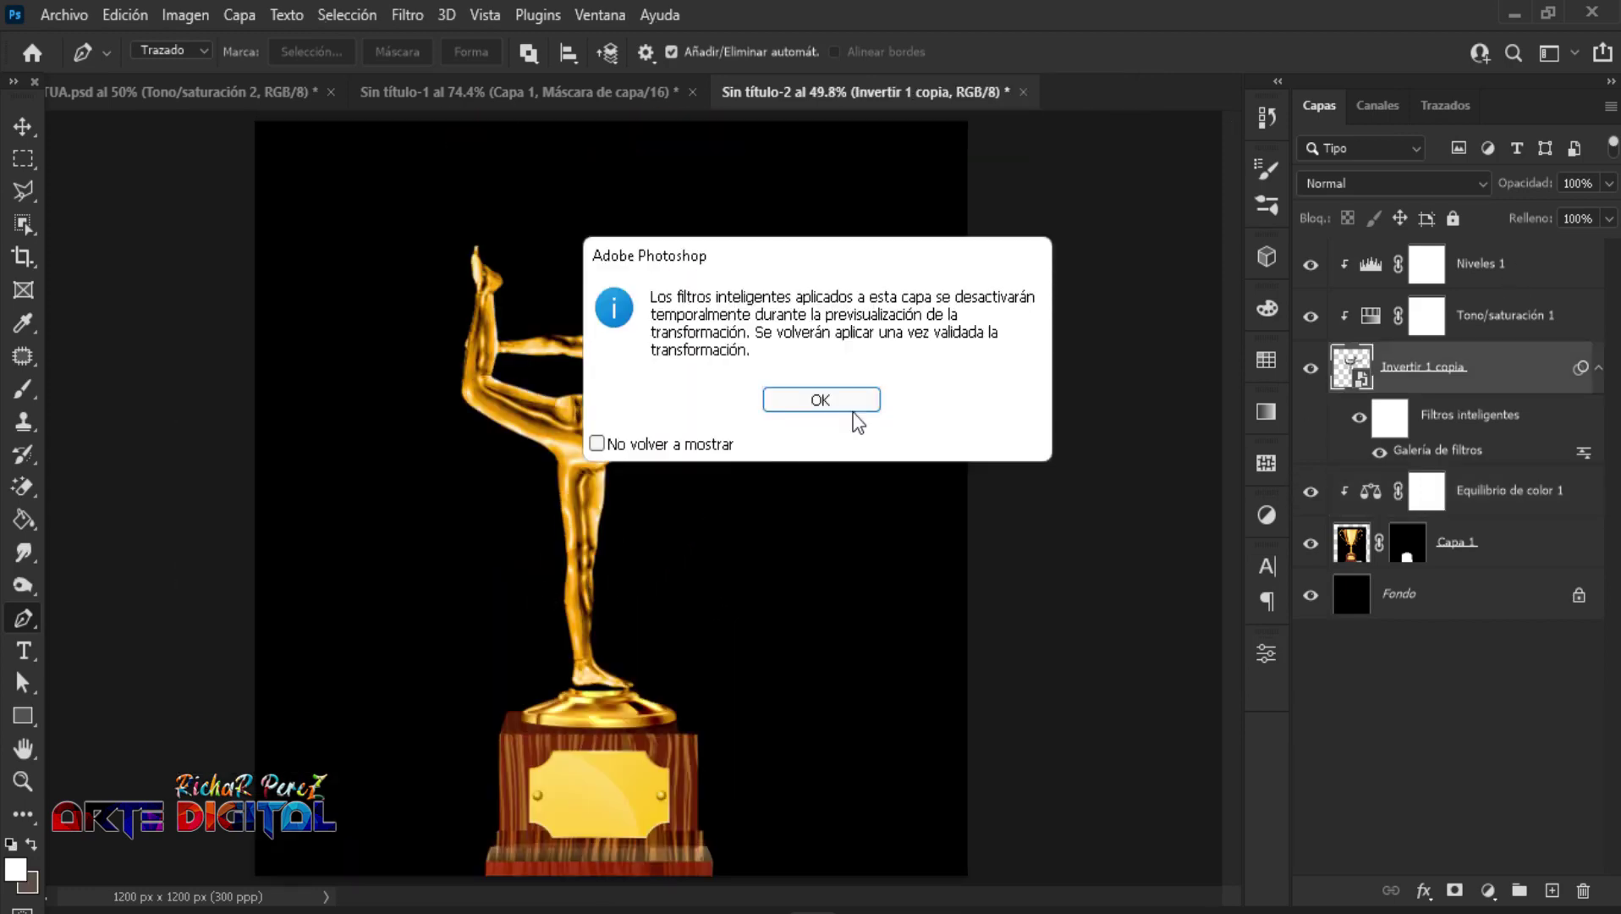
pyautogui.click(838, 404)
pyautogui.moveTo(641, 229); pyautogui.dragTo(643, 117)
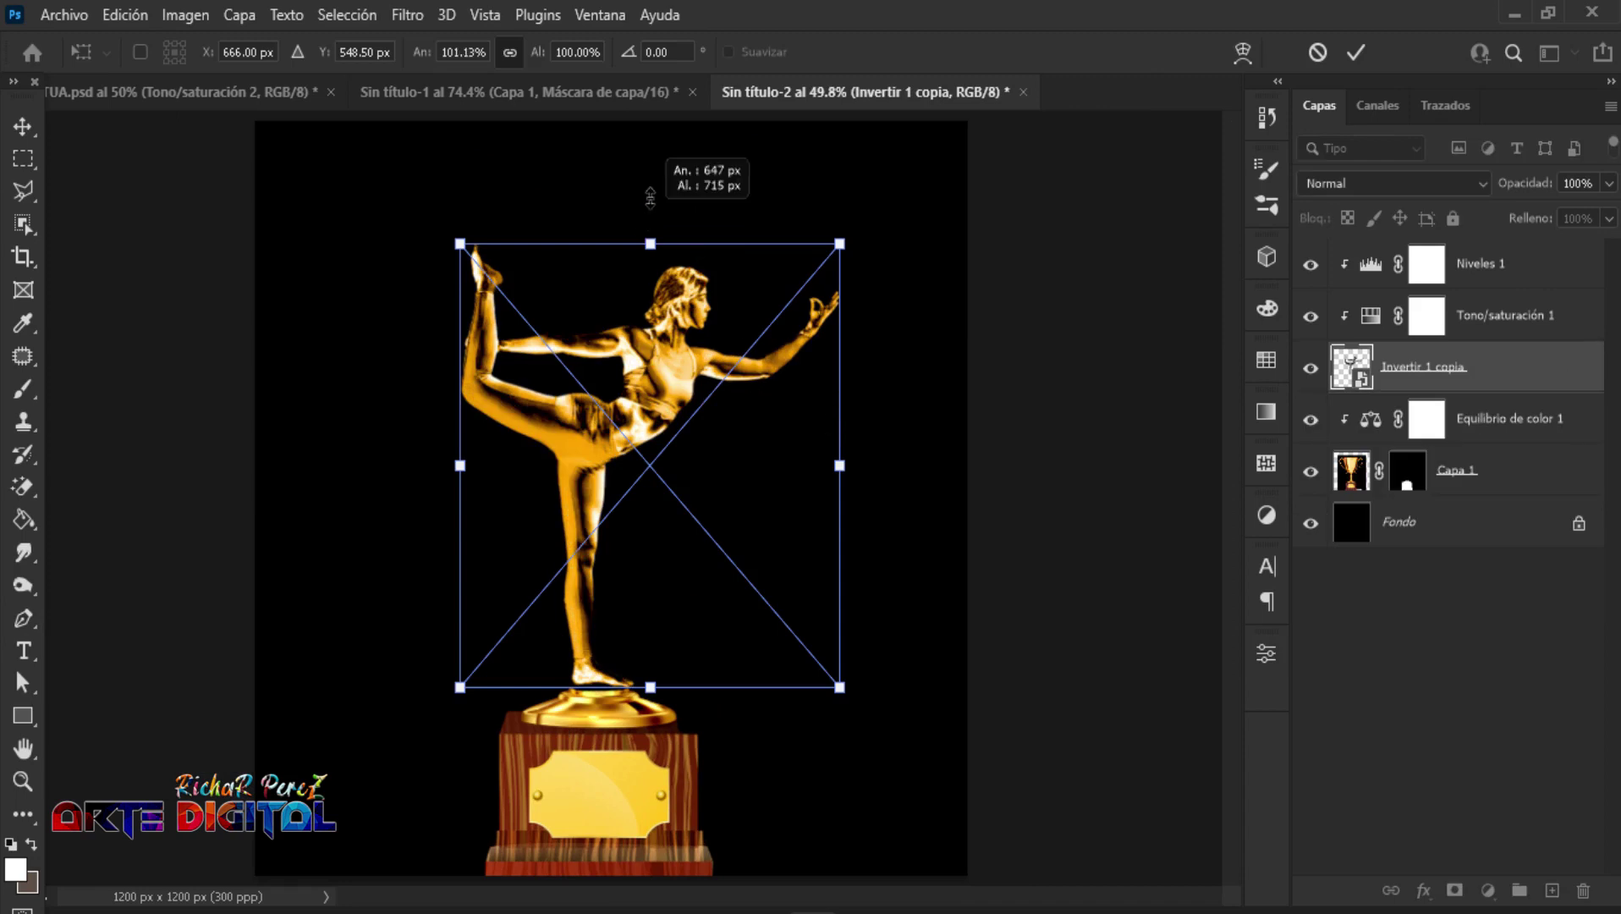
pyautogui.moveTo(674, 428); pyautogui.dragTo(699, 458)
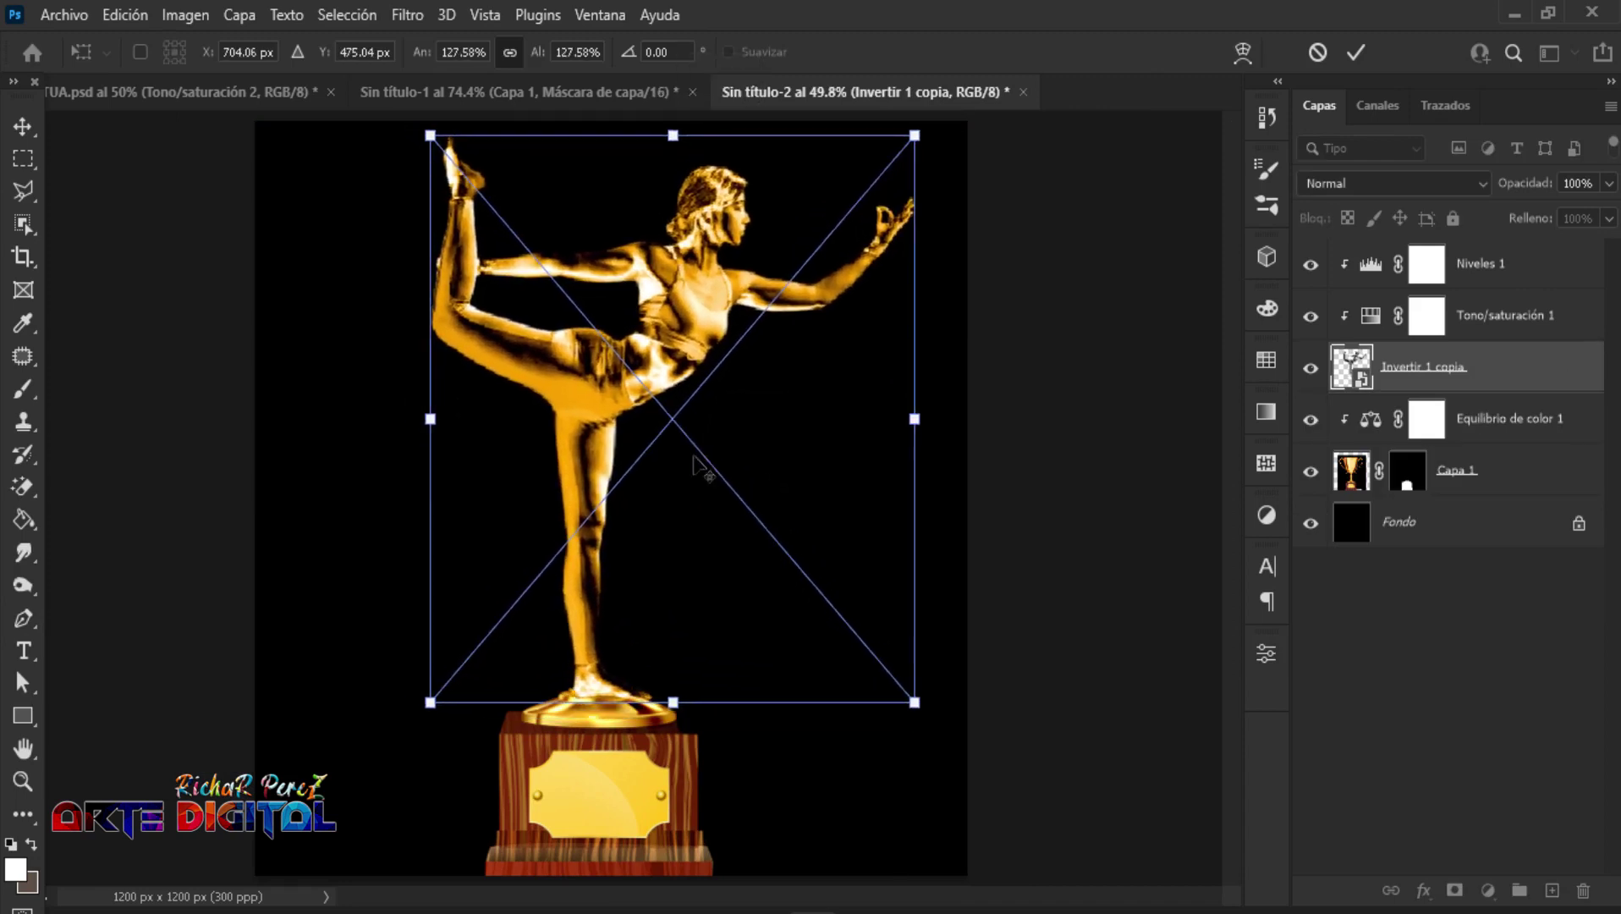
pyautogui.scroll(-1, 702, 450)
pyautogui.moveTo(667, 184); pyautogui.dragTo(668, 198)
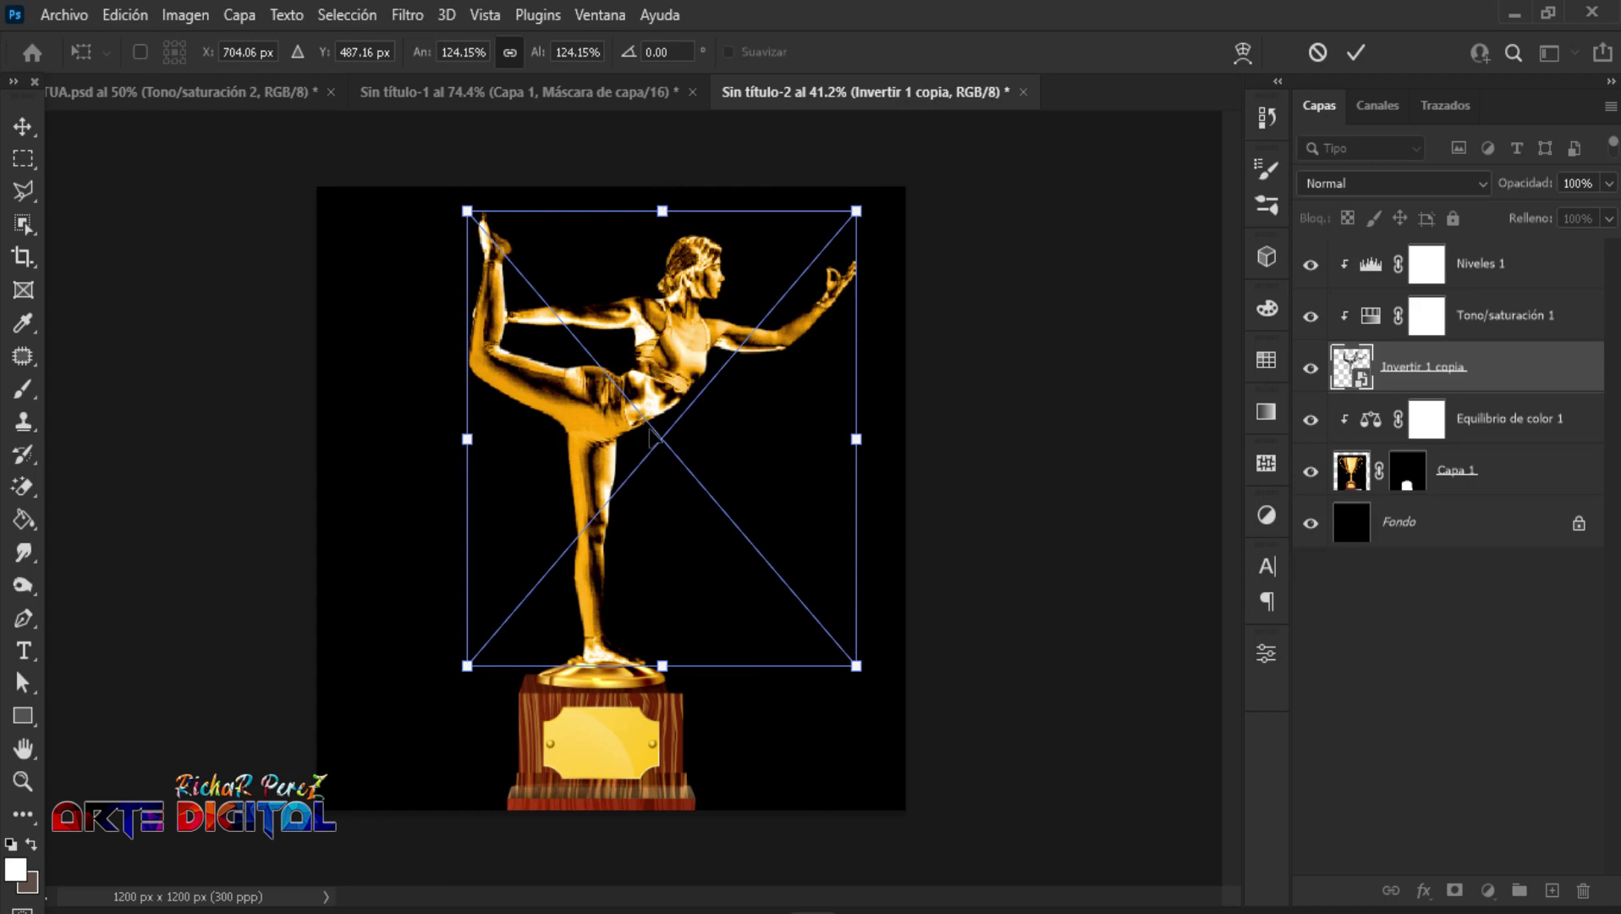
pyautogui.moveTo(647, 436); pyautogui.dragTo(633, 438)
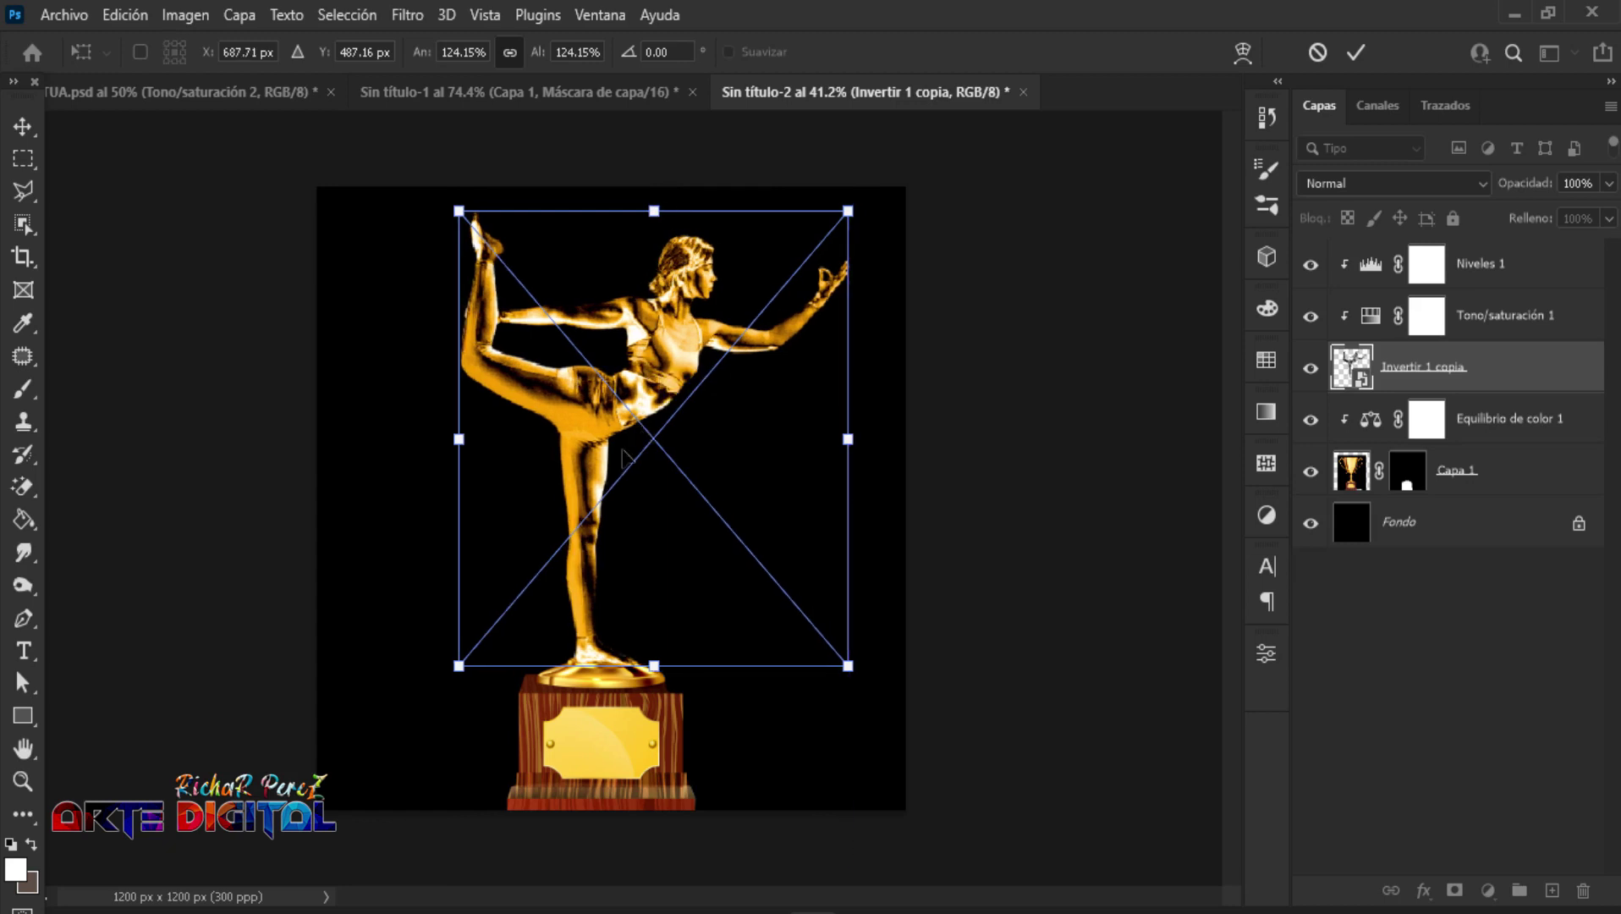
pyautogui.press('Return')
pyautogui.scroll(3, 572, 602)
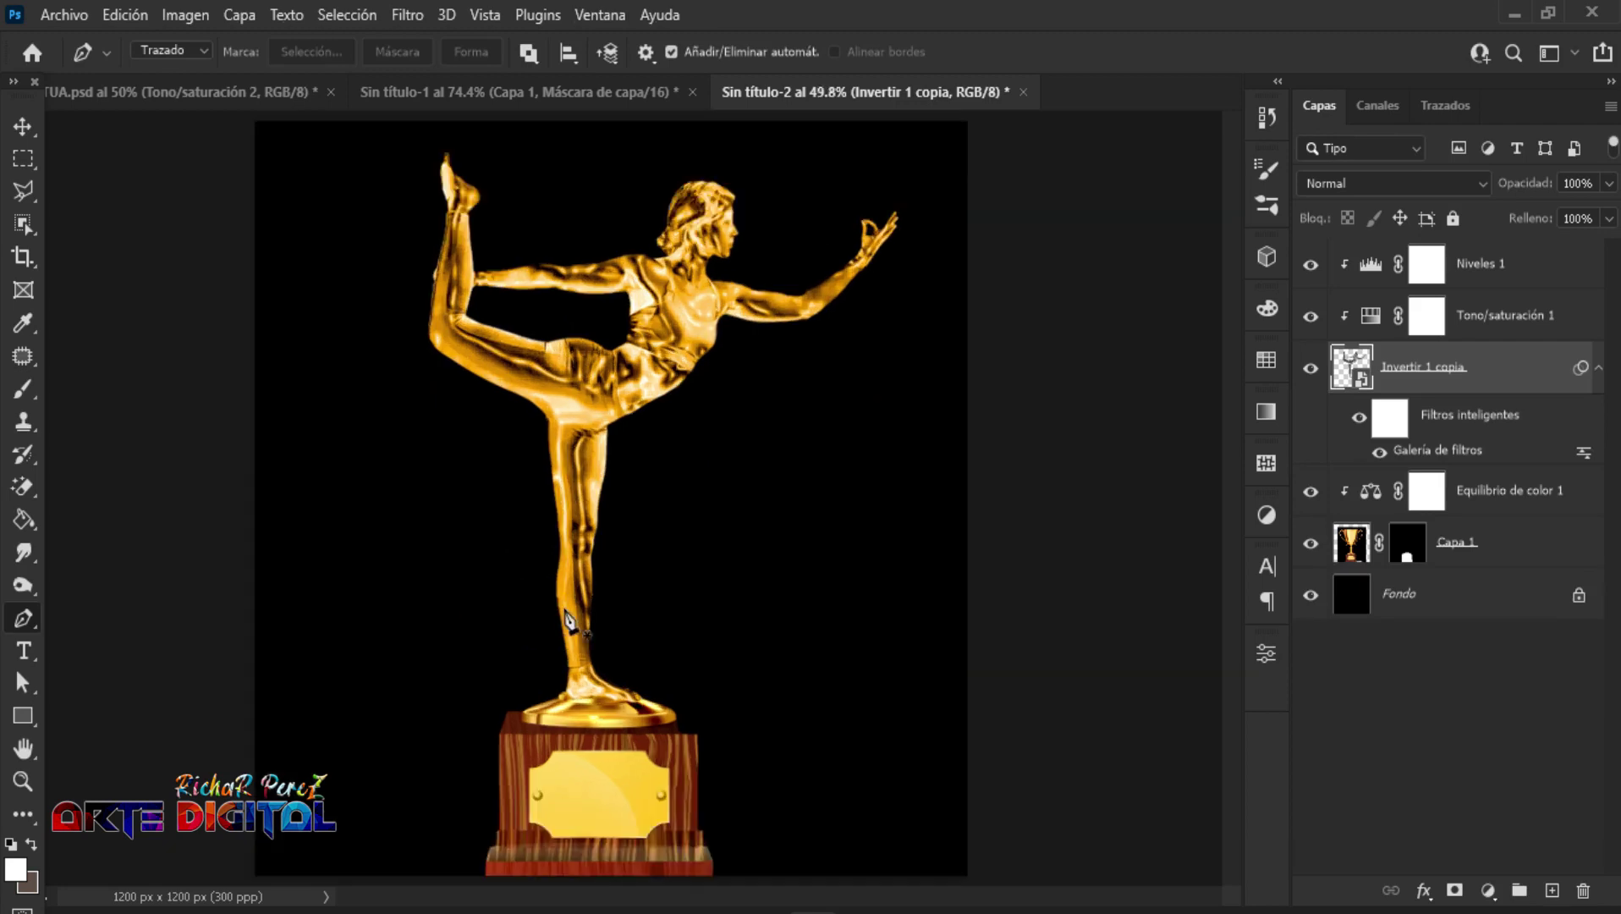
# Step: Add a layer mask to the statue layer and pick a normal black brush
pyautogui.scroll(2, 592, 758)
pyautogui.scroll(1, 599, 770)
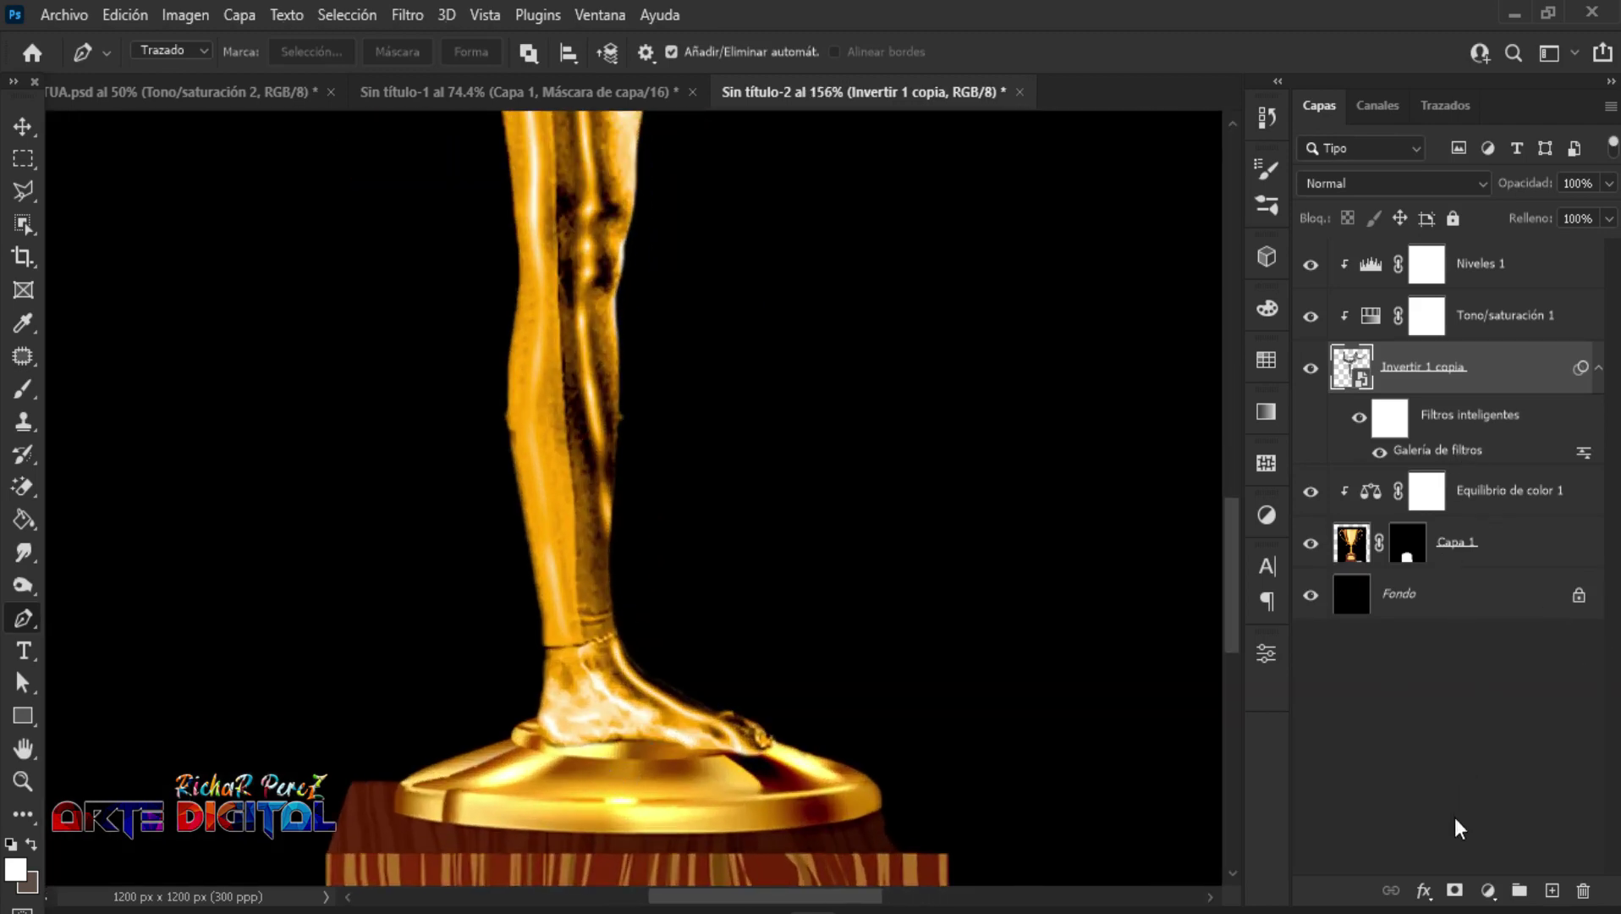
pyautogui.click(1463, 888)
pyautogui.press('b')
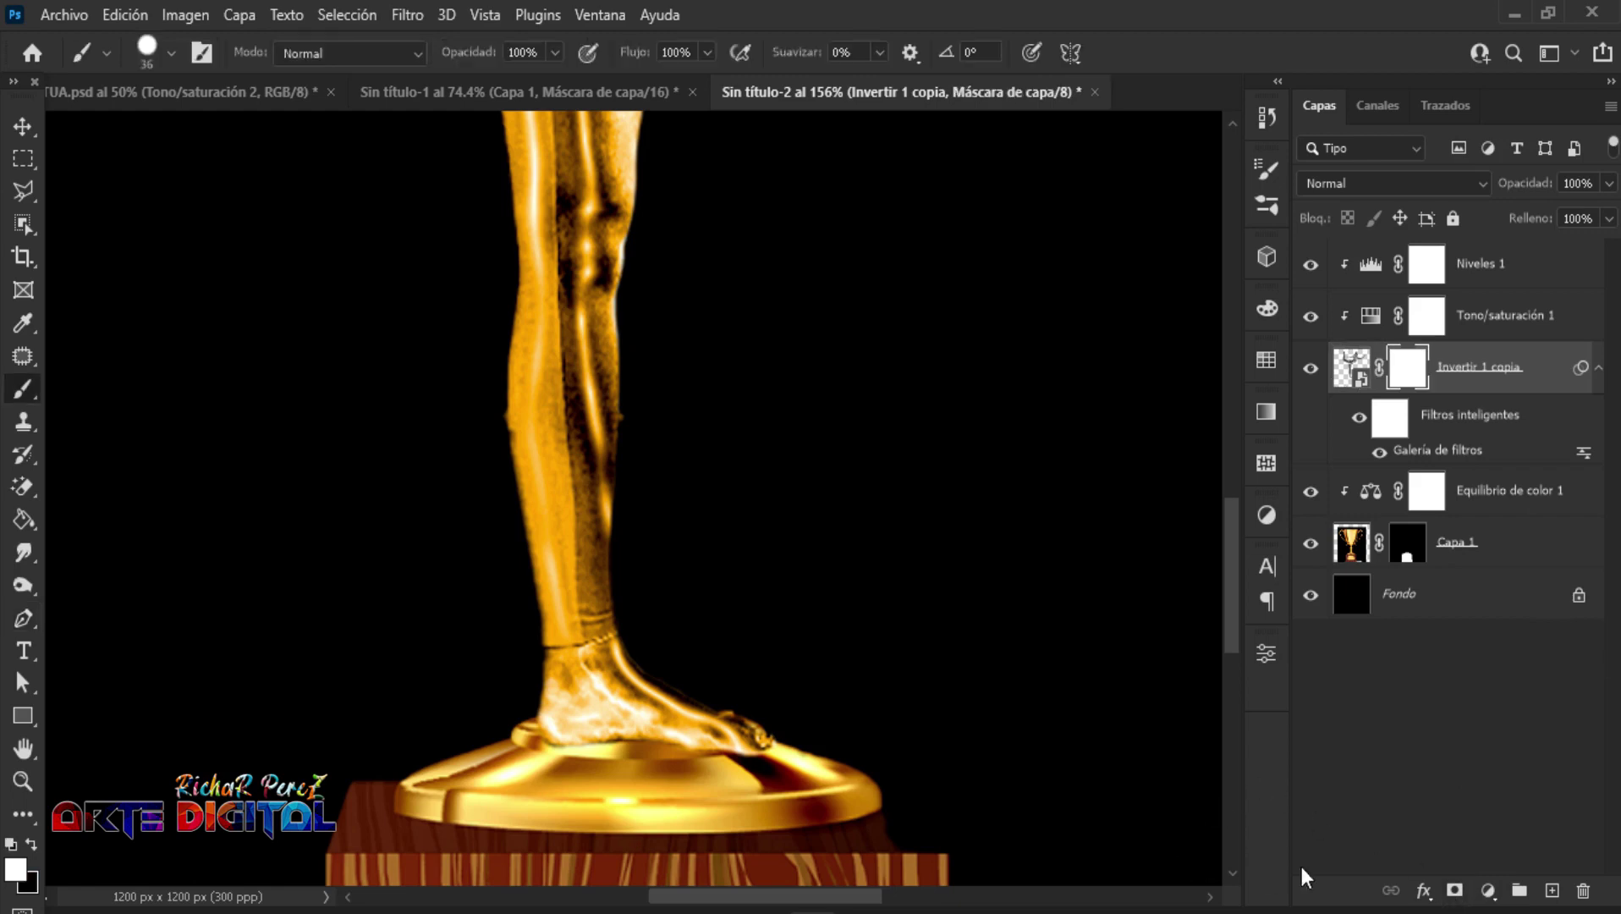
pyautogui.rightClick(22, 389)
pyautogui.click(135, 410)
pyautogui.click(32, 848)
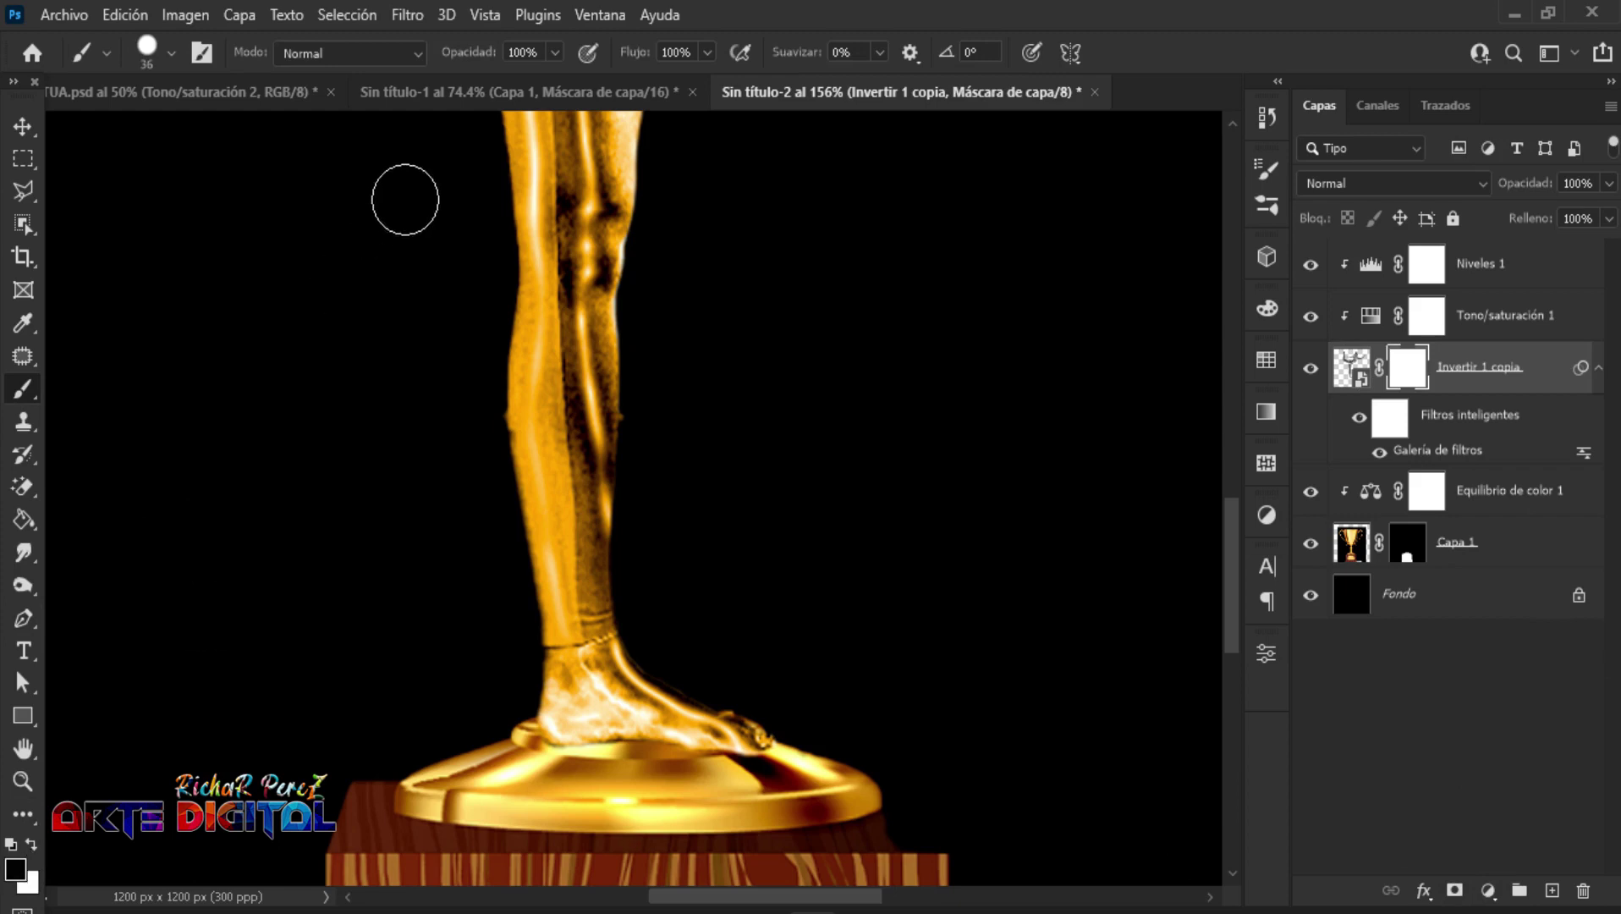
# Step: Use a 16 px, 0% hardness brush at 30% opacity to blend the foot into the base
pyautogui.click(545, 53)
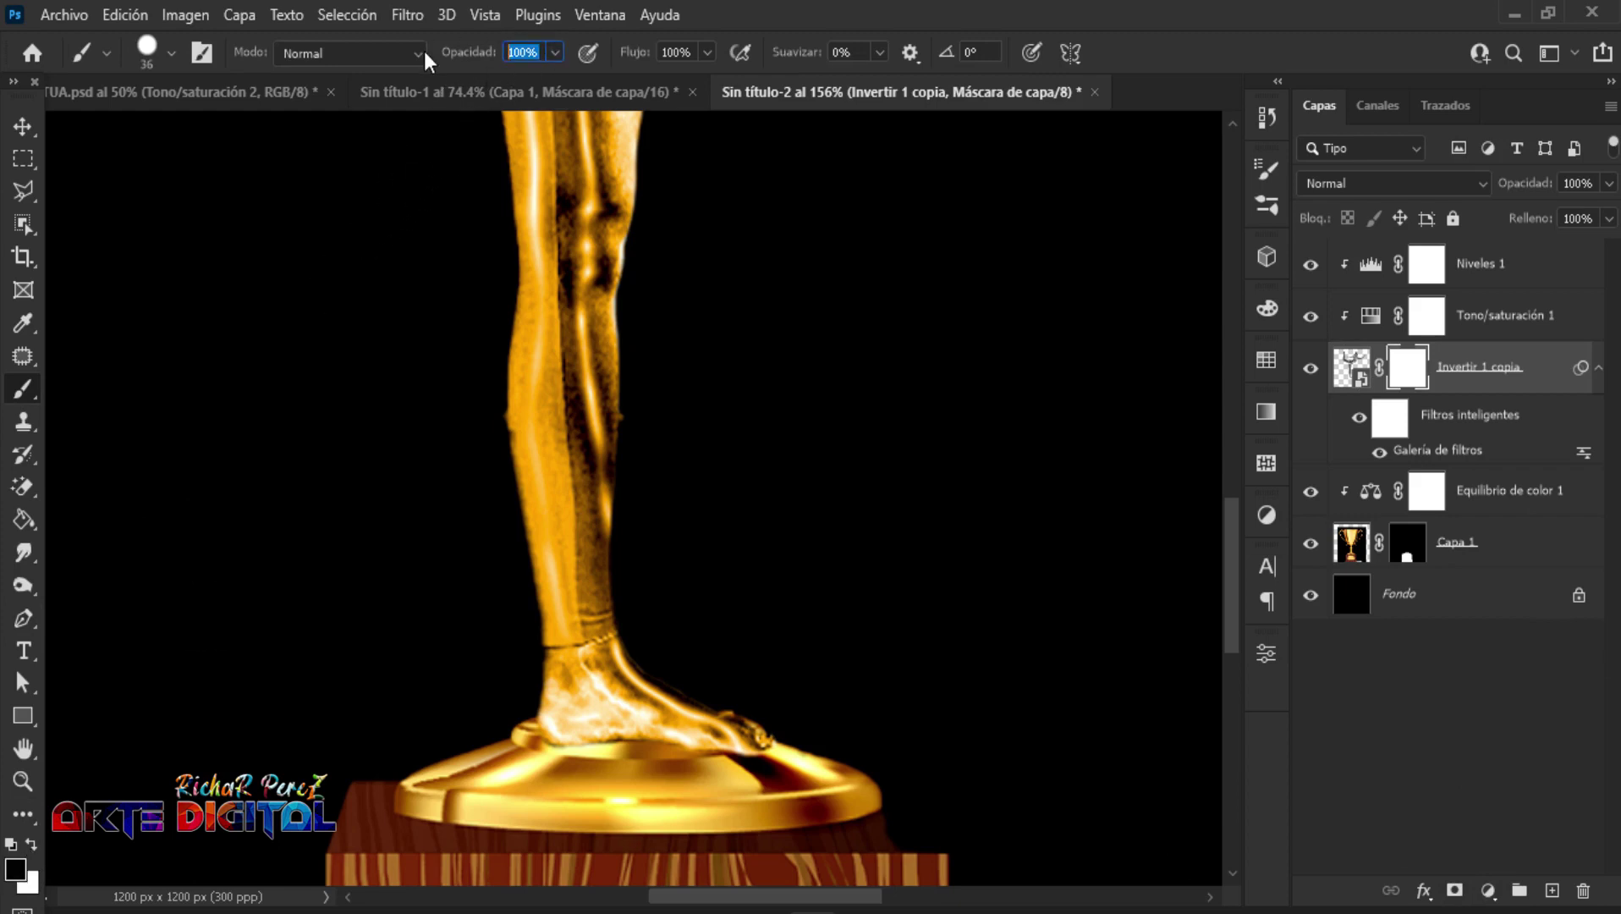
pyautogui.write('3')
pyautogui.rightClick(456, 360)
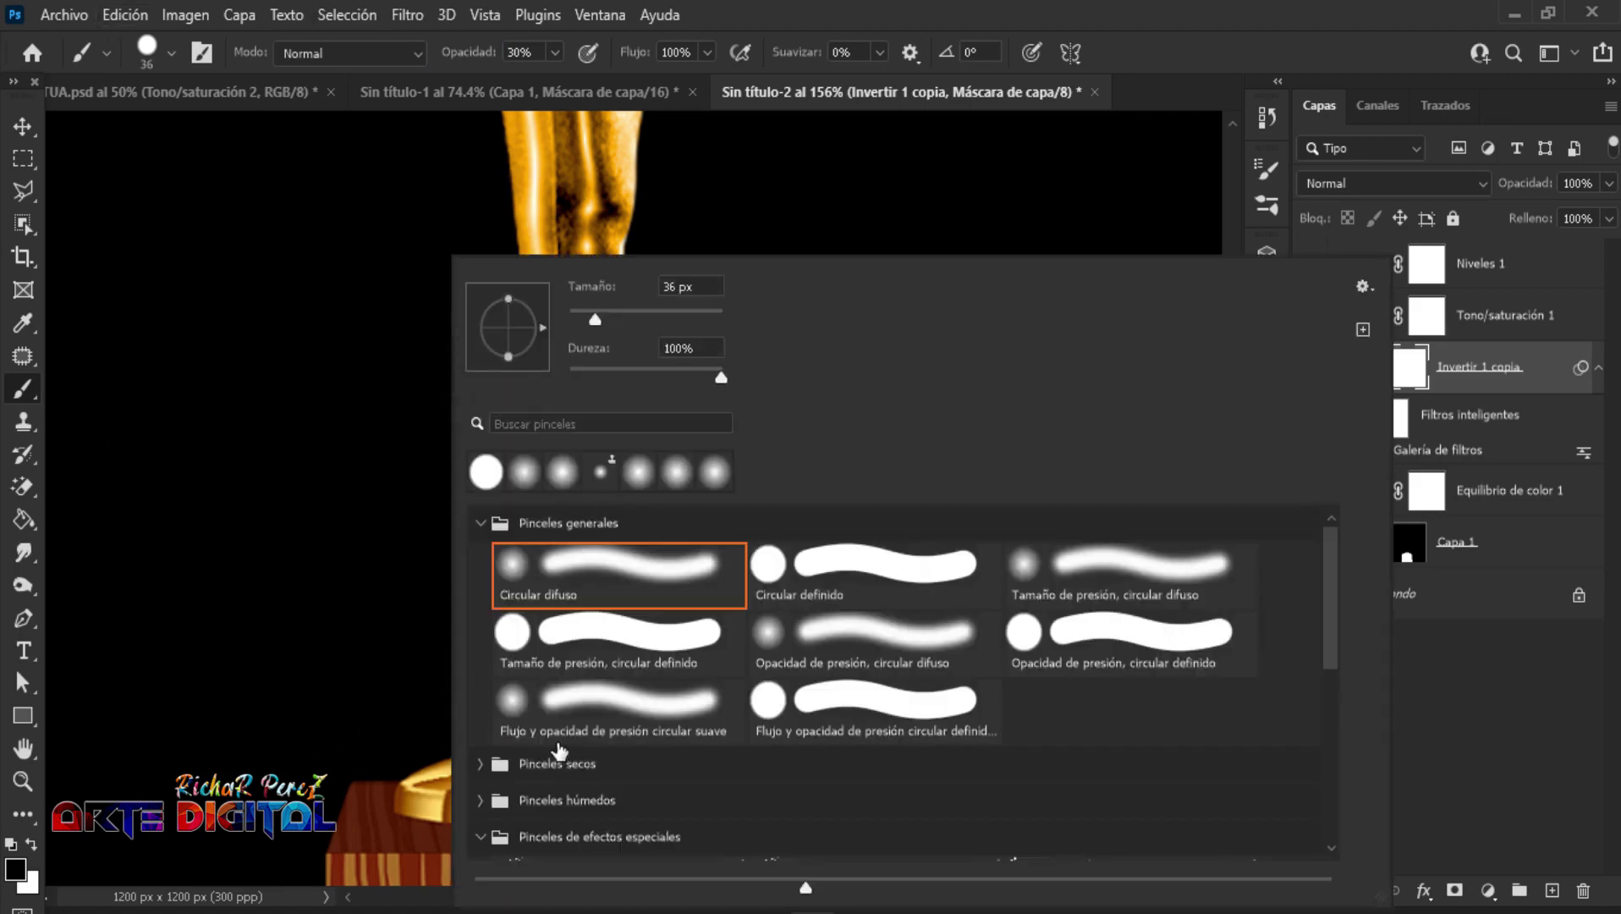
pyautogui.scroll(-1, 507, 745)
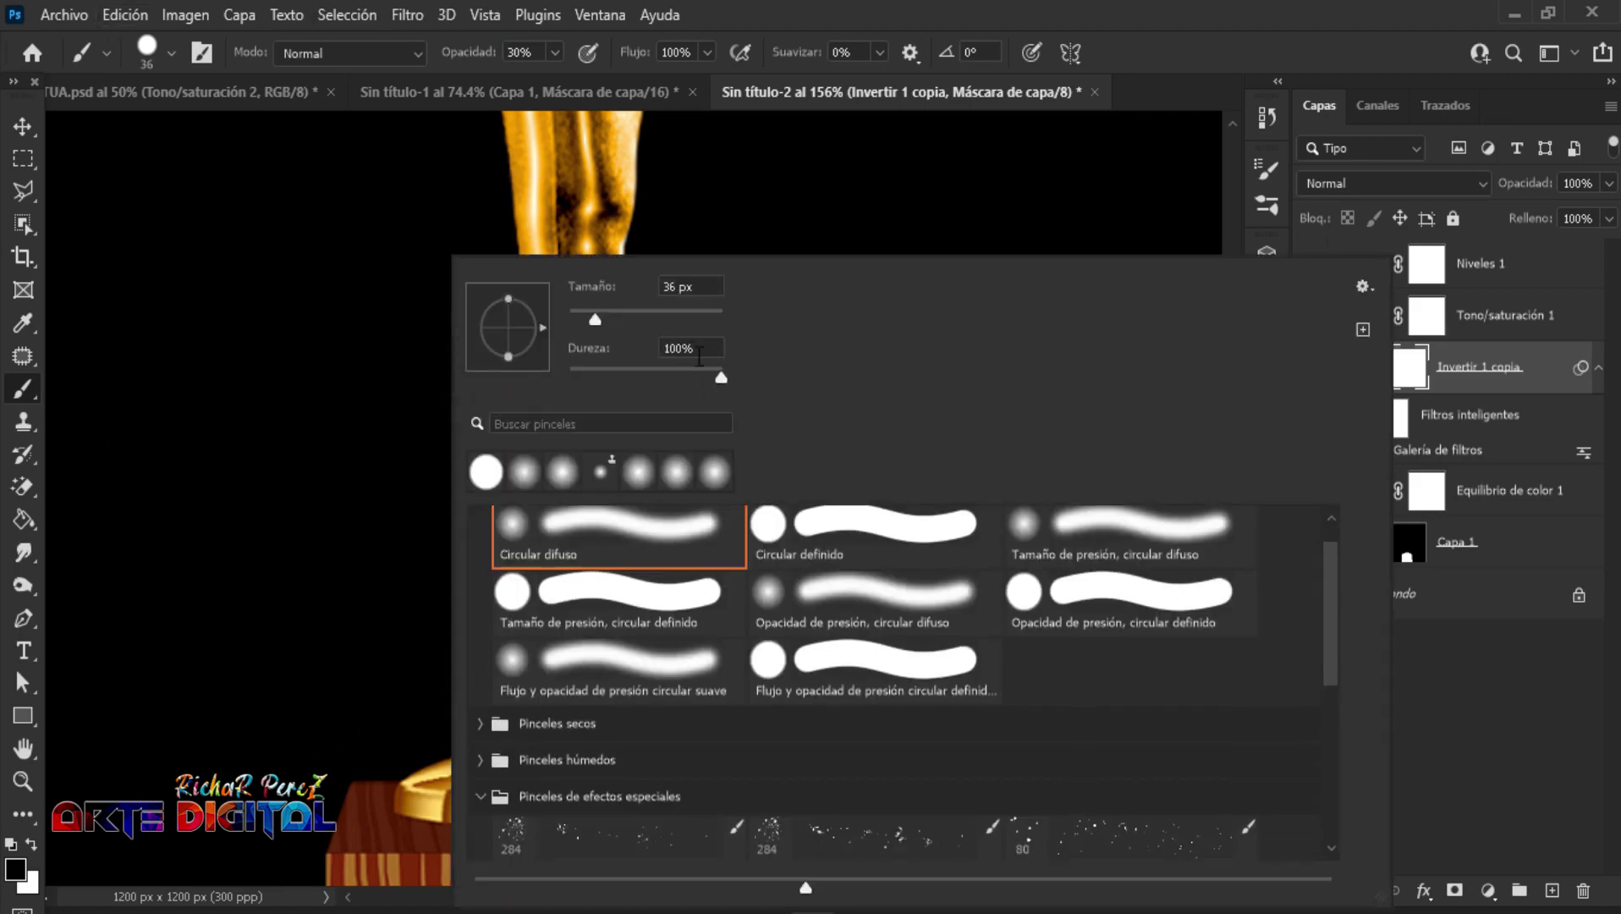
pyautogui.moveTo(701, 354); pyautogui.dragTo(593, 349)
pyautogui.moveTo(731, 388); pyautogui.dragTo(497, 392)
pyautogui.doubleClick(514, 554)
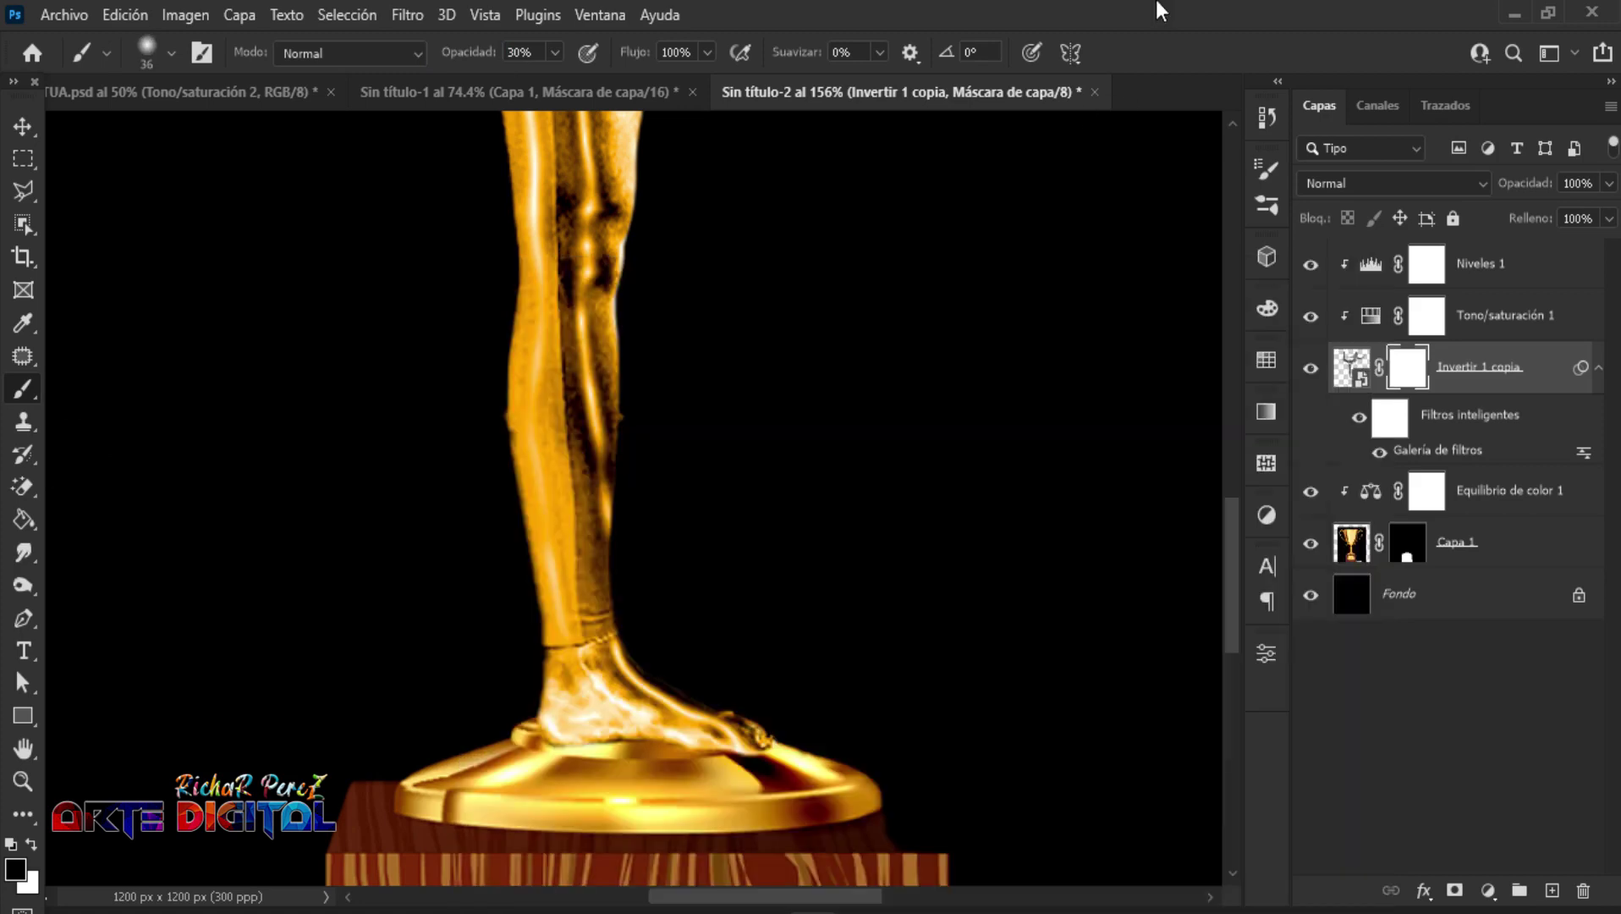
pyautogui.scroll(5, 750, 750)
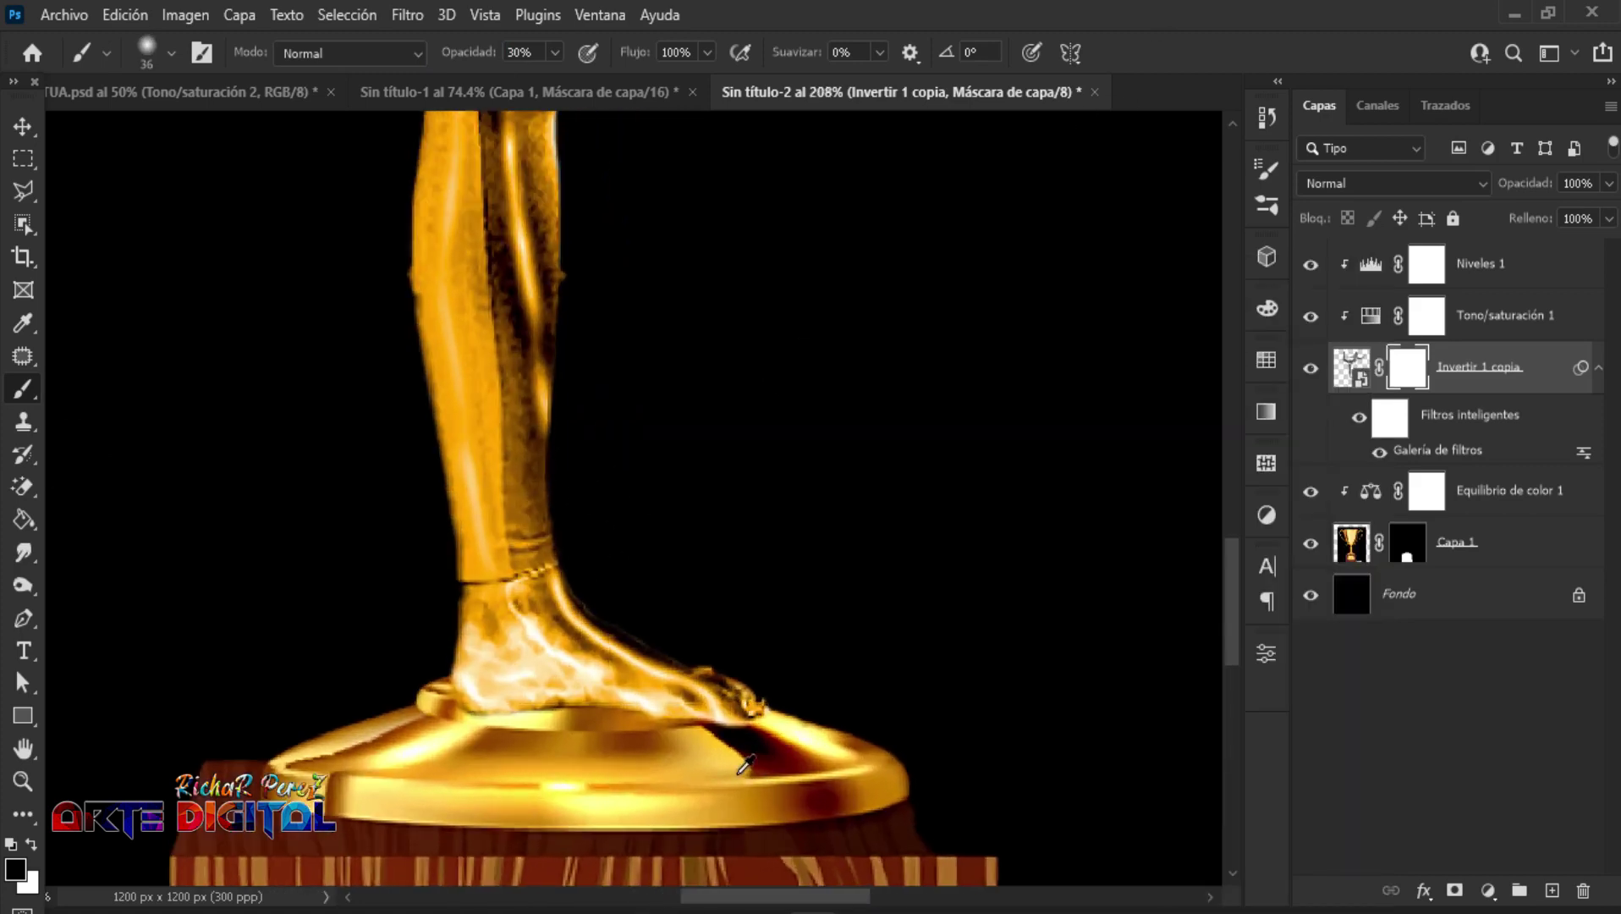
pyautogui.moveTo(698, 742); pyautogui.dragTo(672, 731)
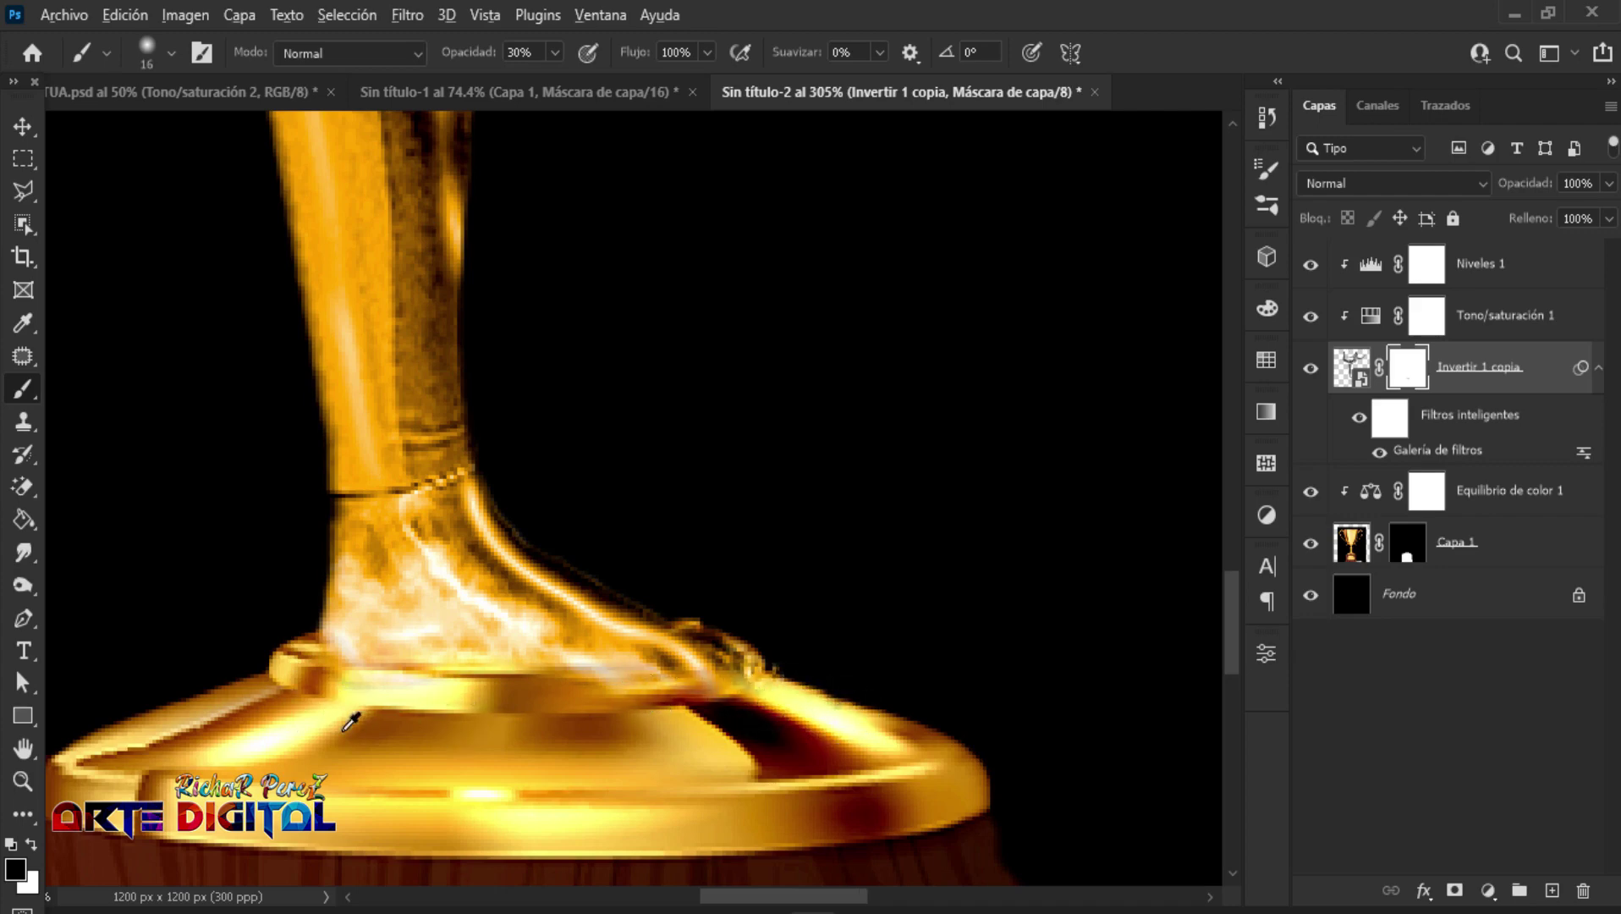
# Step: Select the Fondo layer and open the File menu
pyautogui.scroll(-5, 272, 683)
pyautogui.scroll(-4, 273, 684)
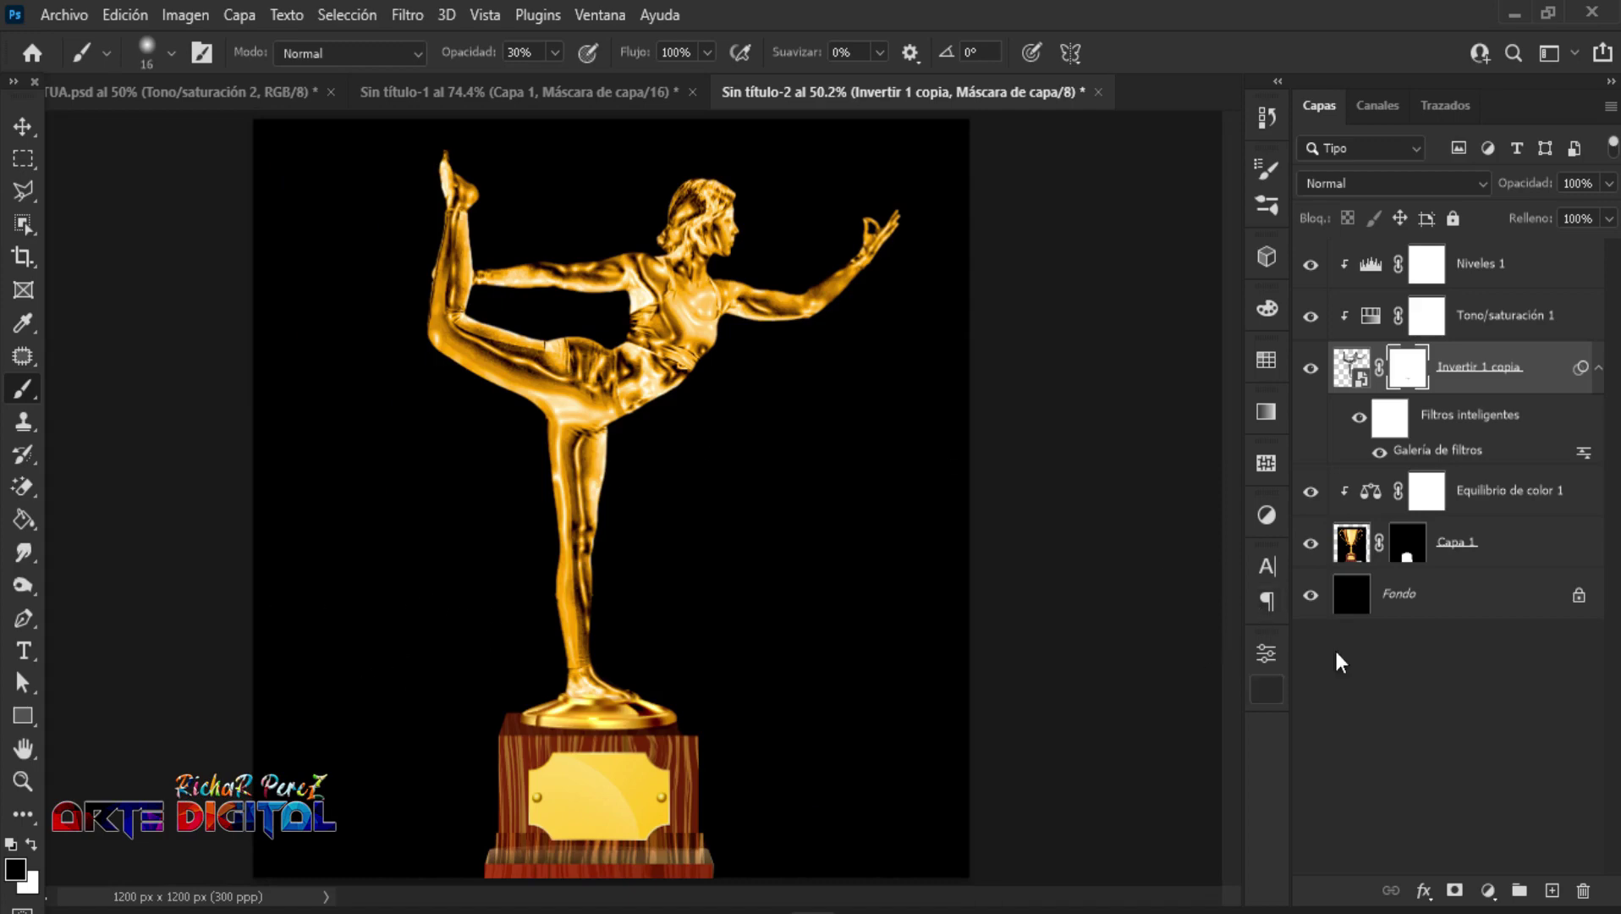
pyautogui.click(1446, 614)
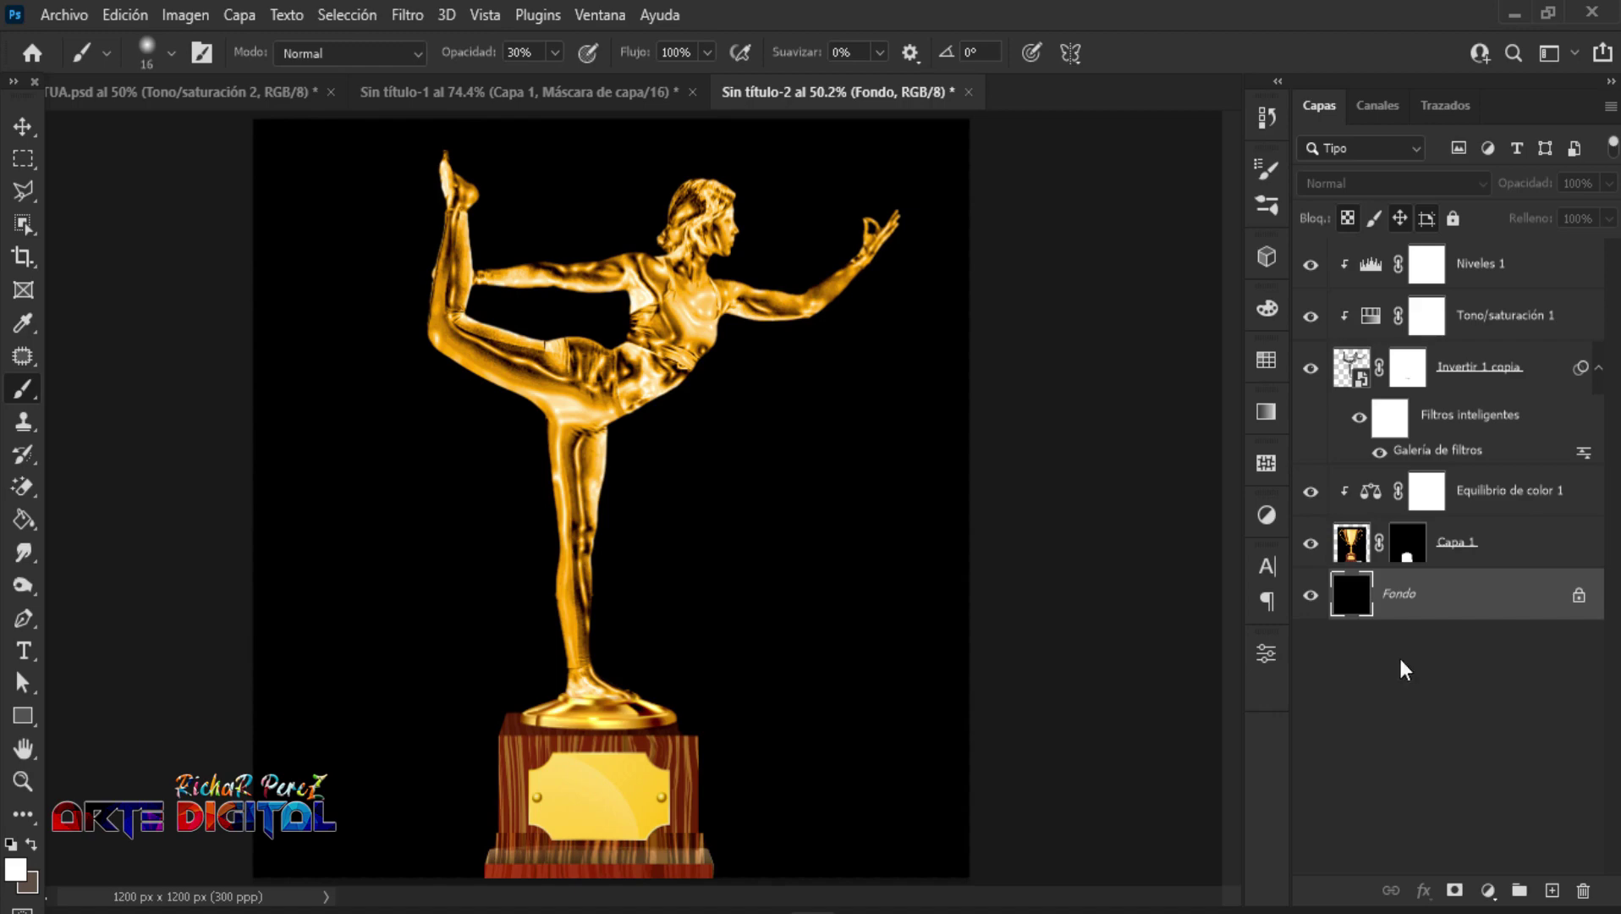
pyautogui.click(49, 15)
# Step: Place the piqsels bokeh photo as embedded and stretch it to fill the canvas
pyautogui.click(136, 563)
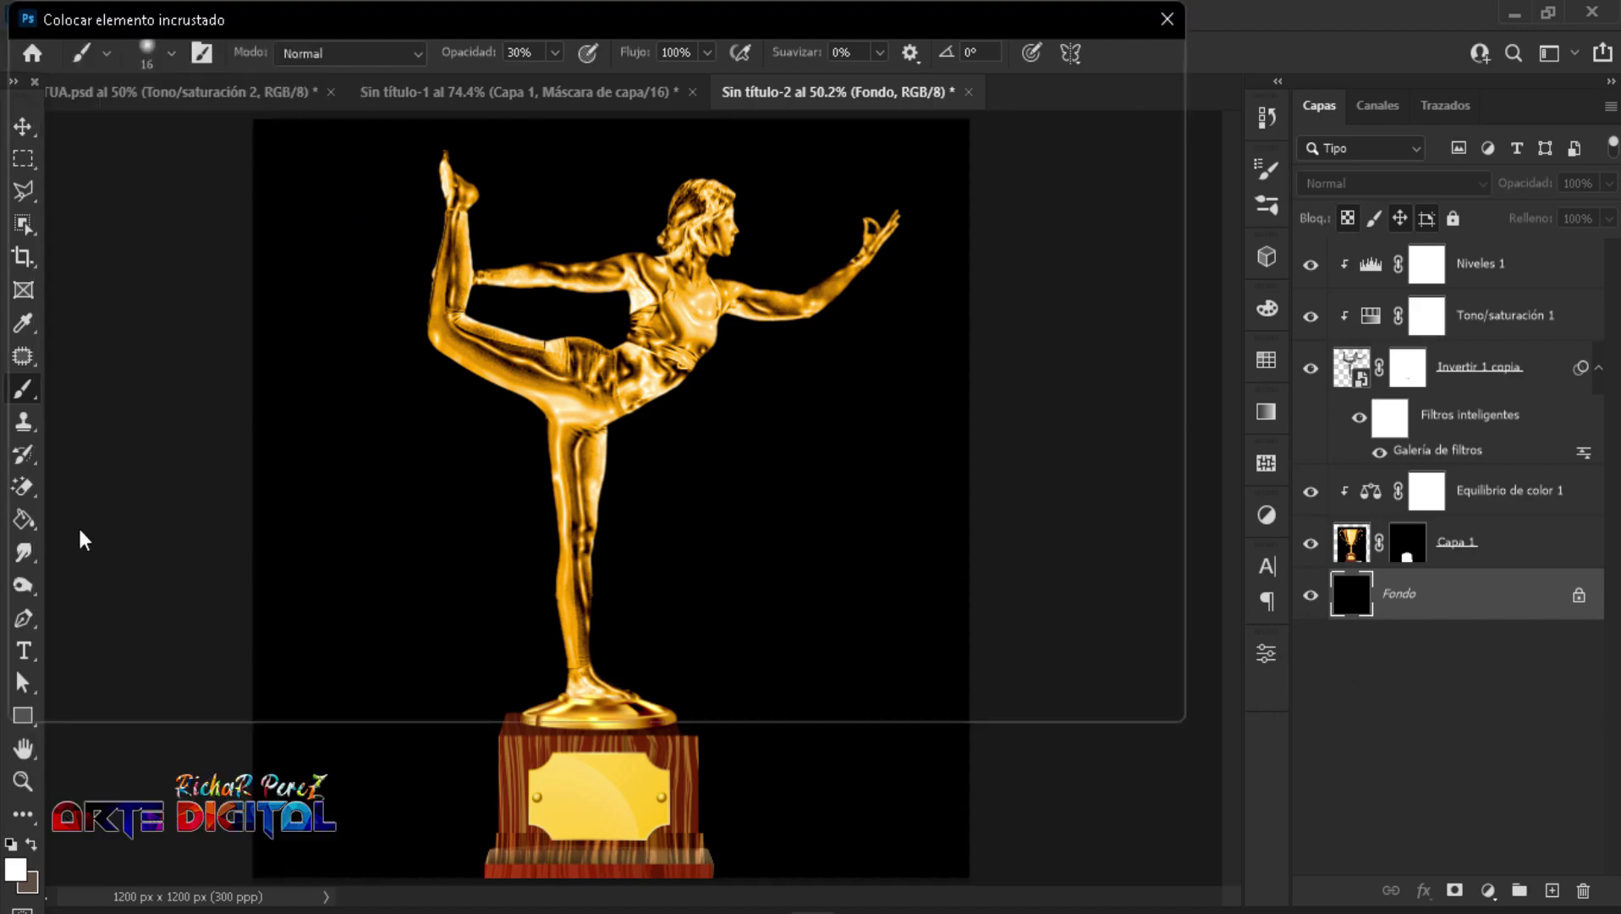
pyautogui.click(690, 235)
pyautogui.click(993, 689)
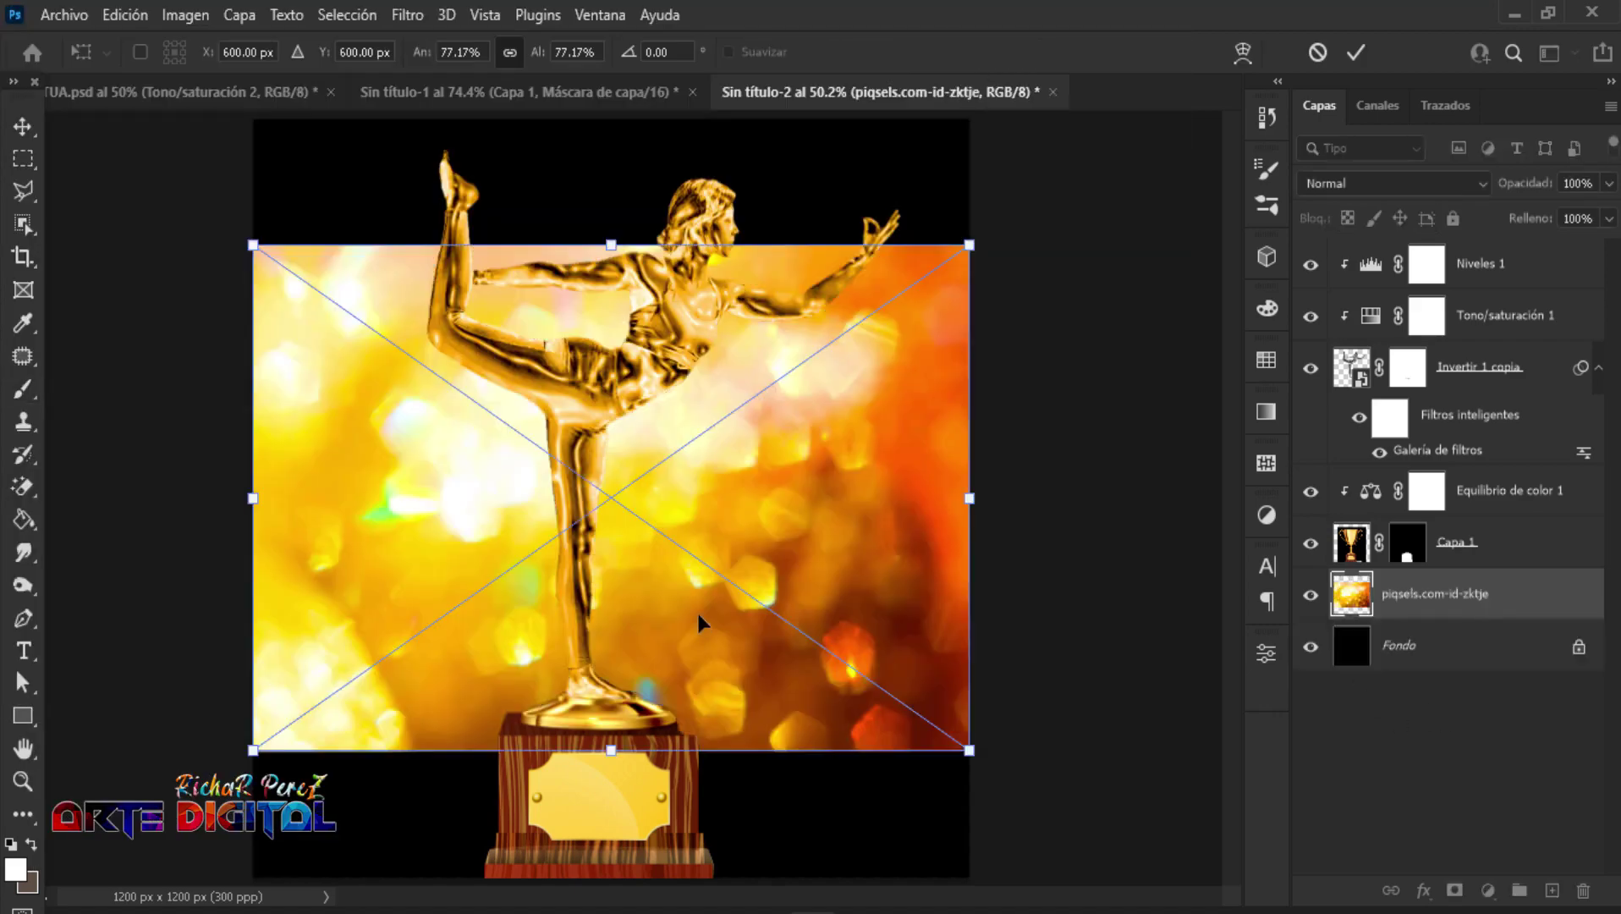
pyautogui.scroll(-1, 661, 611)
pyautogui.moveTo(613, 671); pyautogui.dragTo(611, 758)
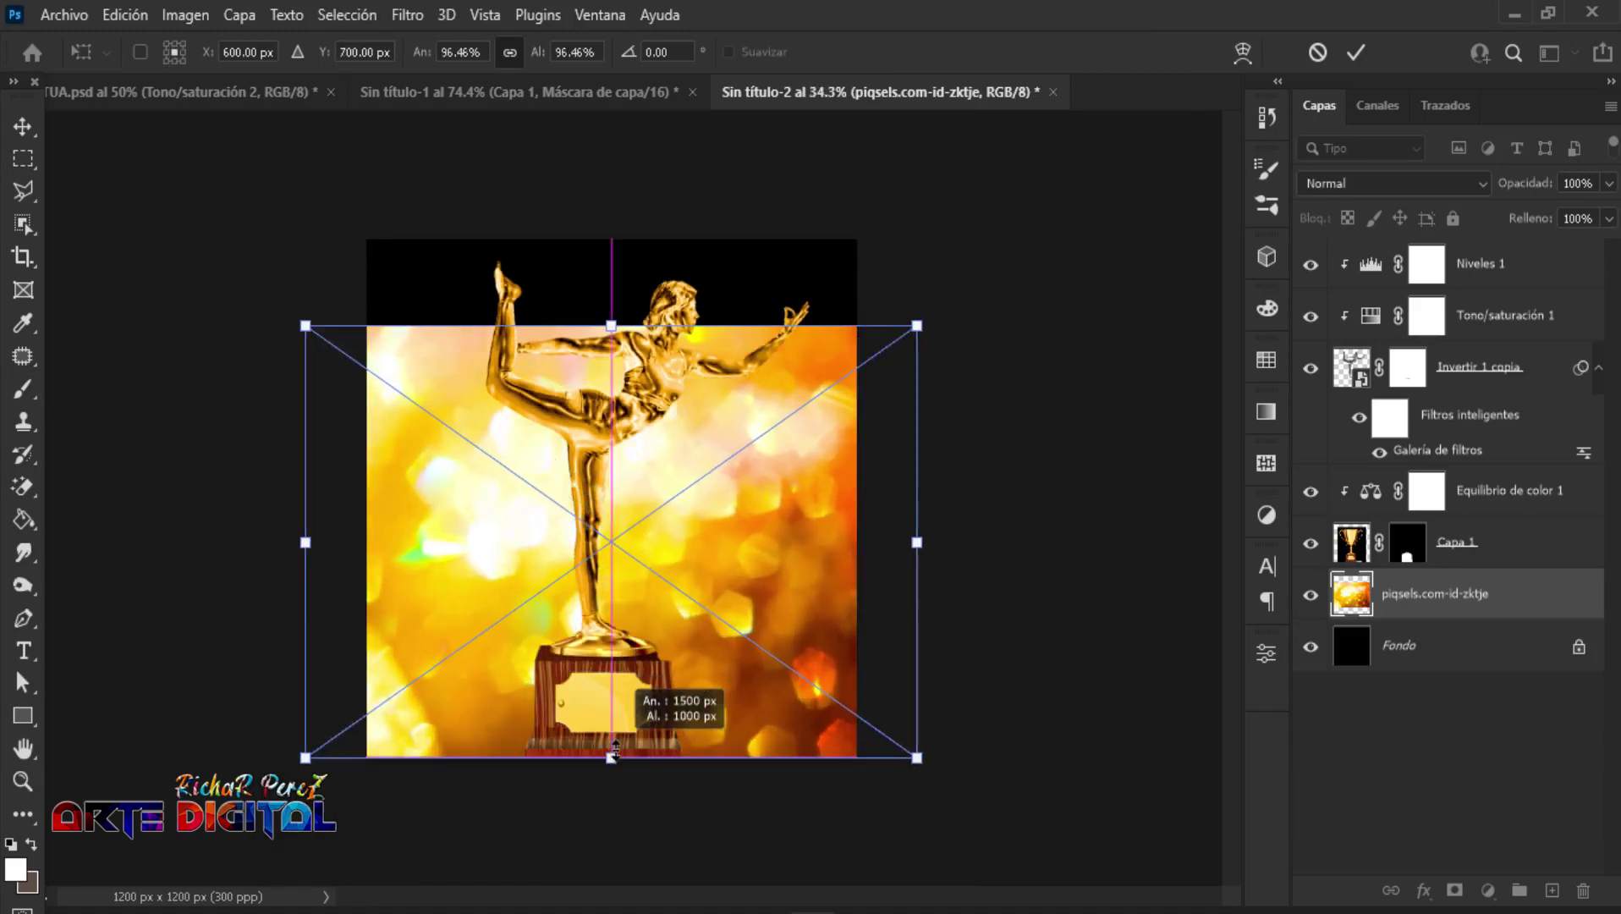
pyautogui.moveTo(612, 321); pyautogui.dragTo(611, 240)
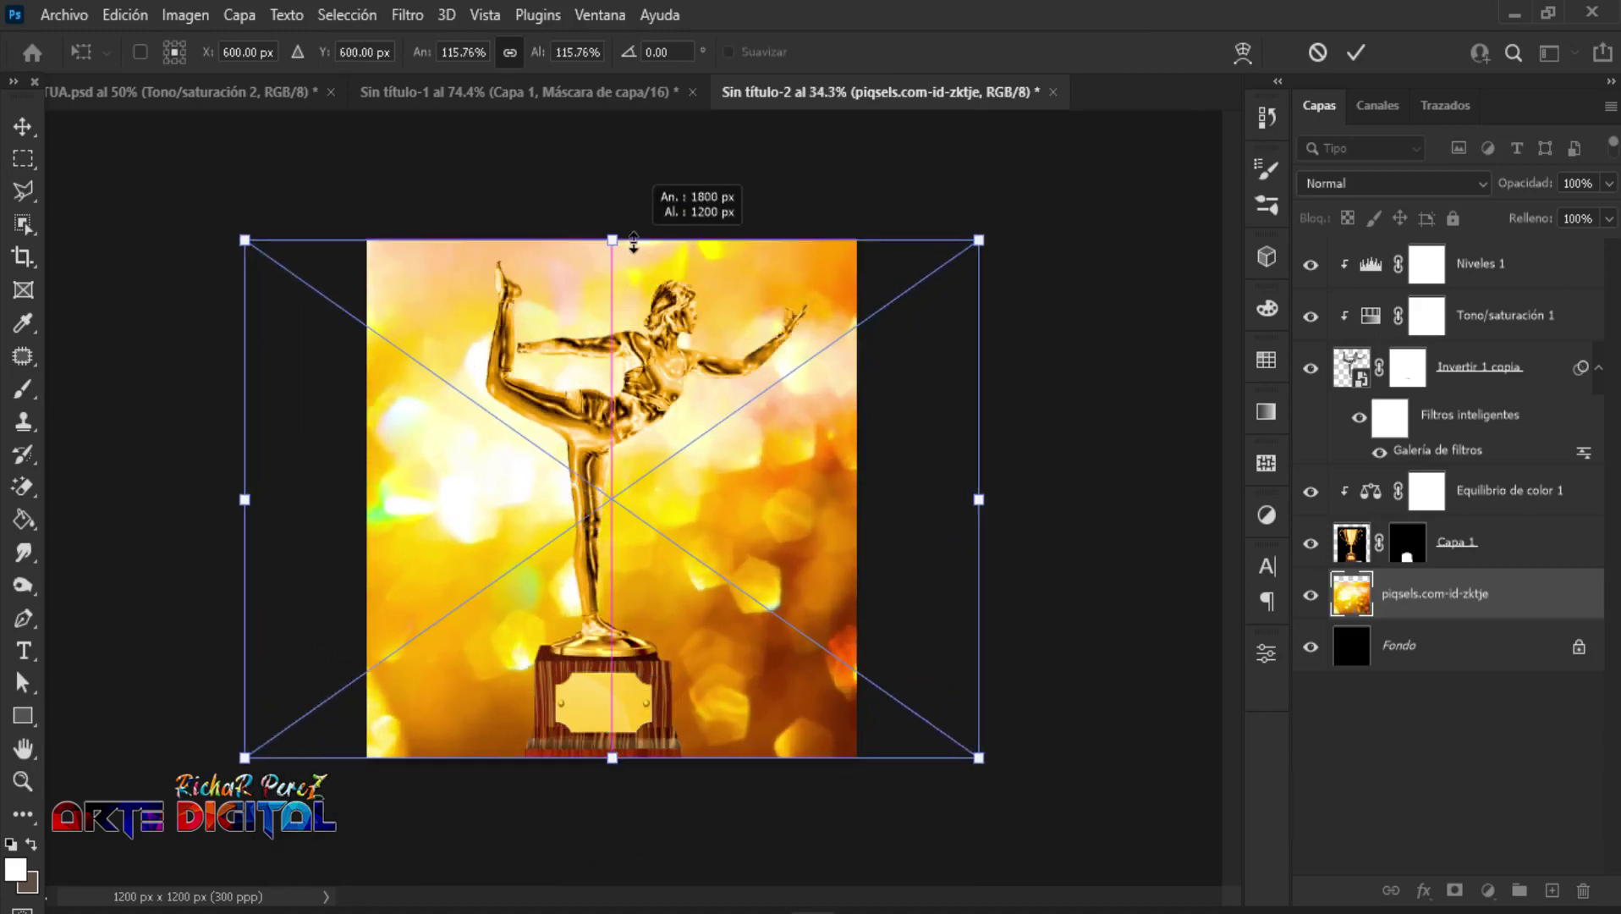
pyautogui.press('Return')
pyautogui.press('b')
# Step: Set the bokeh layer's opacity to 11%
pyautogui.scroll(3, 719, 567)
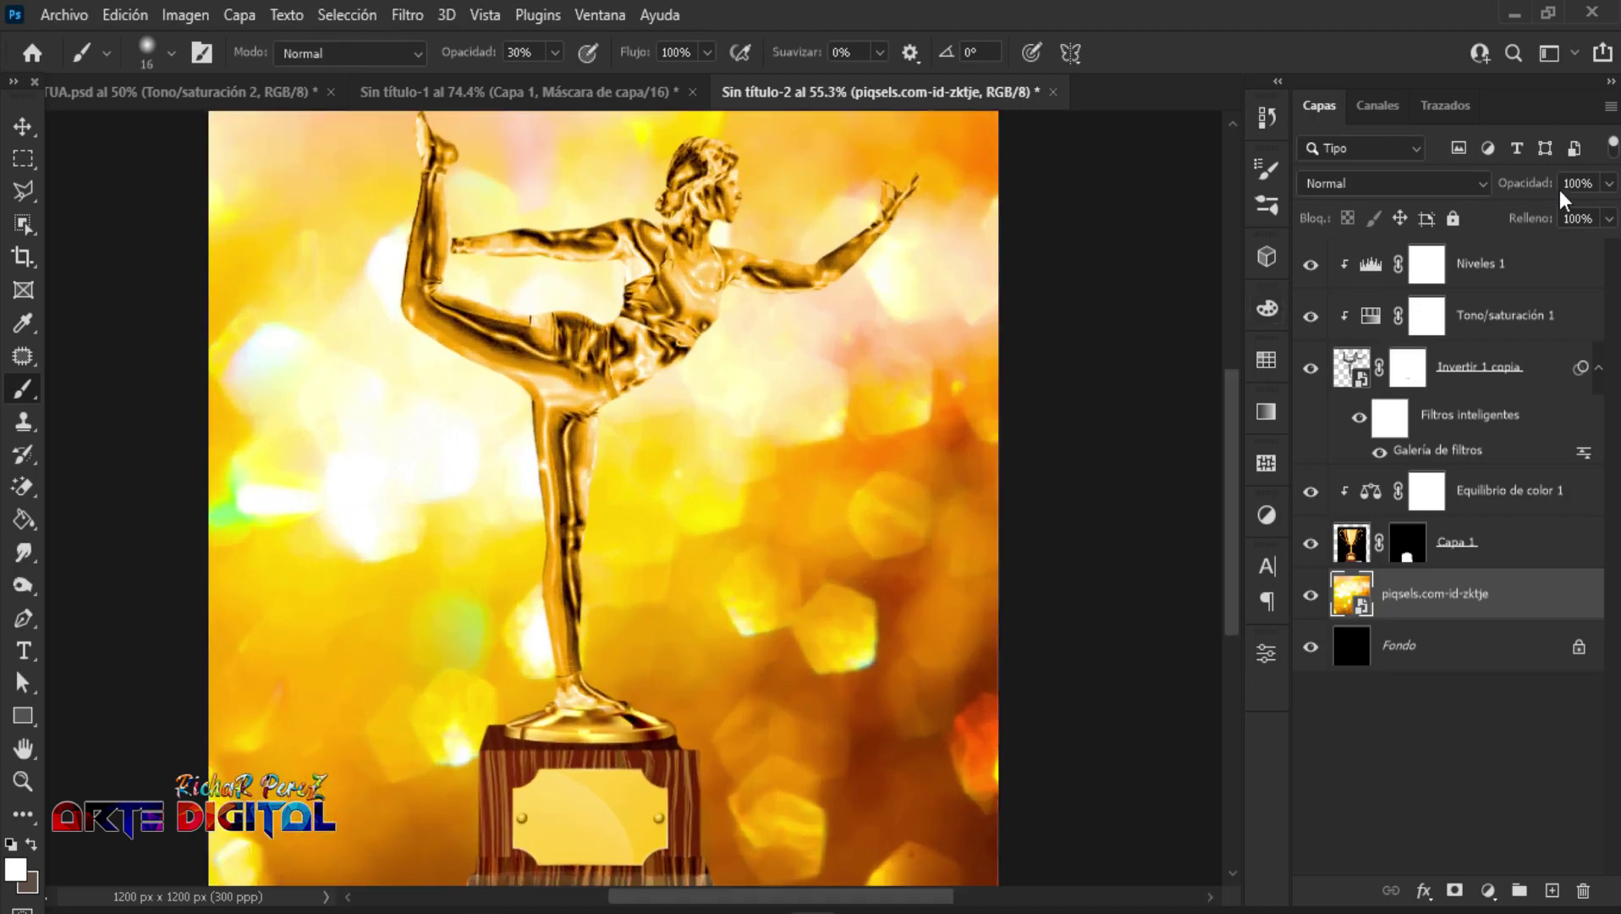
pyautogui.click(1608, 184)
pyautogui.moveTo(1588, 213); pyautogui.dragTo(1507, 225)
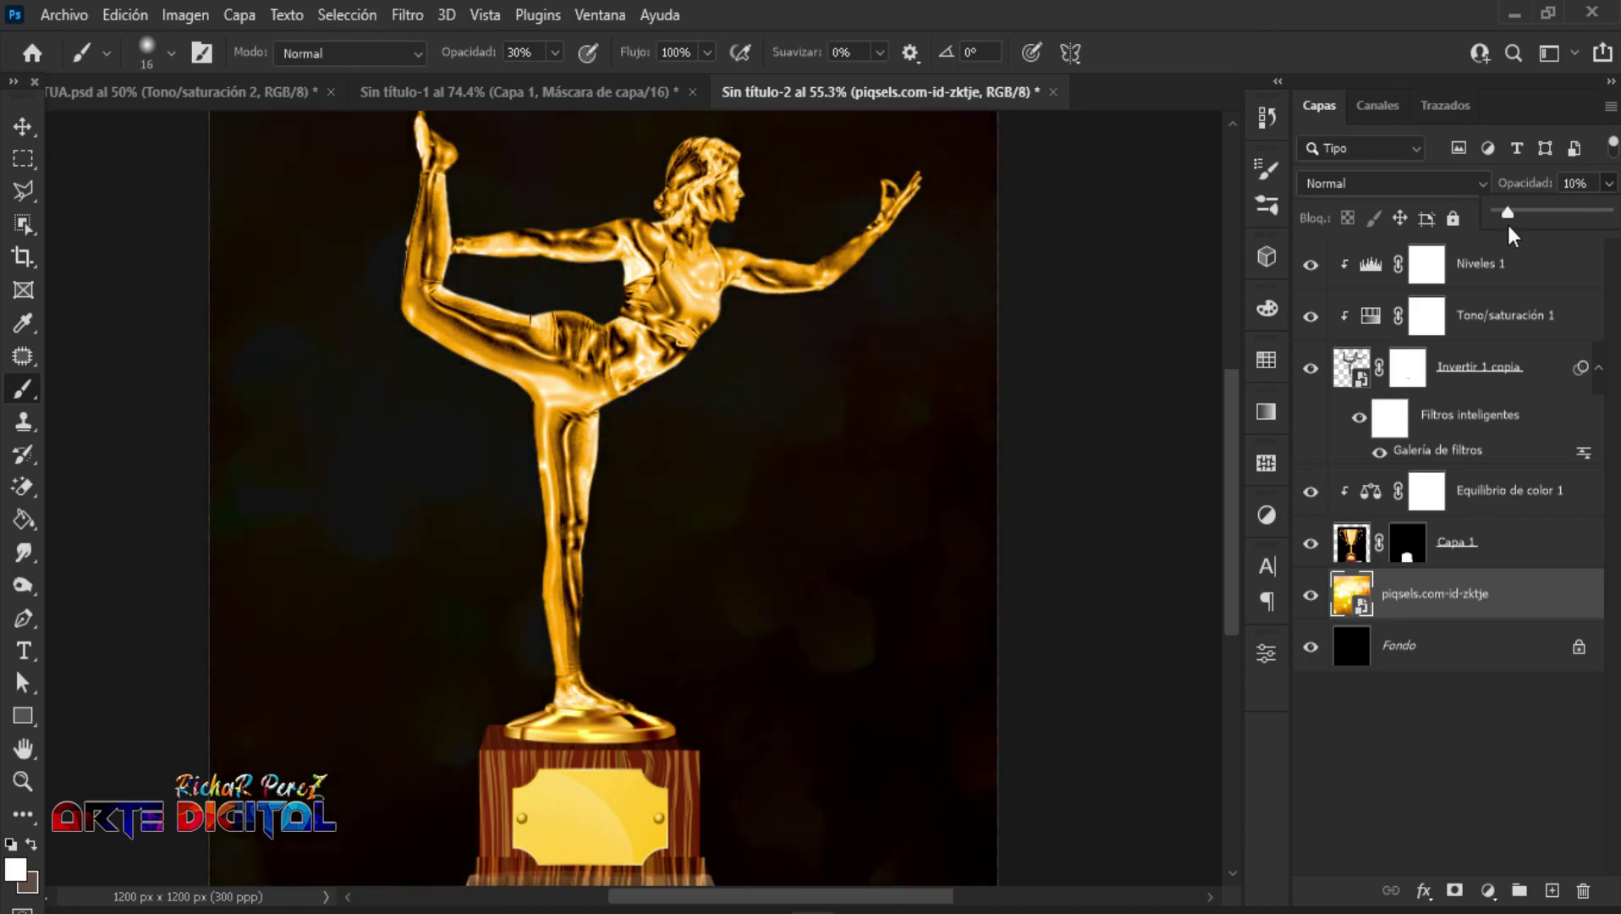
pyautogui.click(1567, 185)
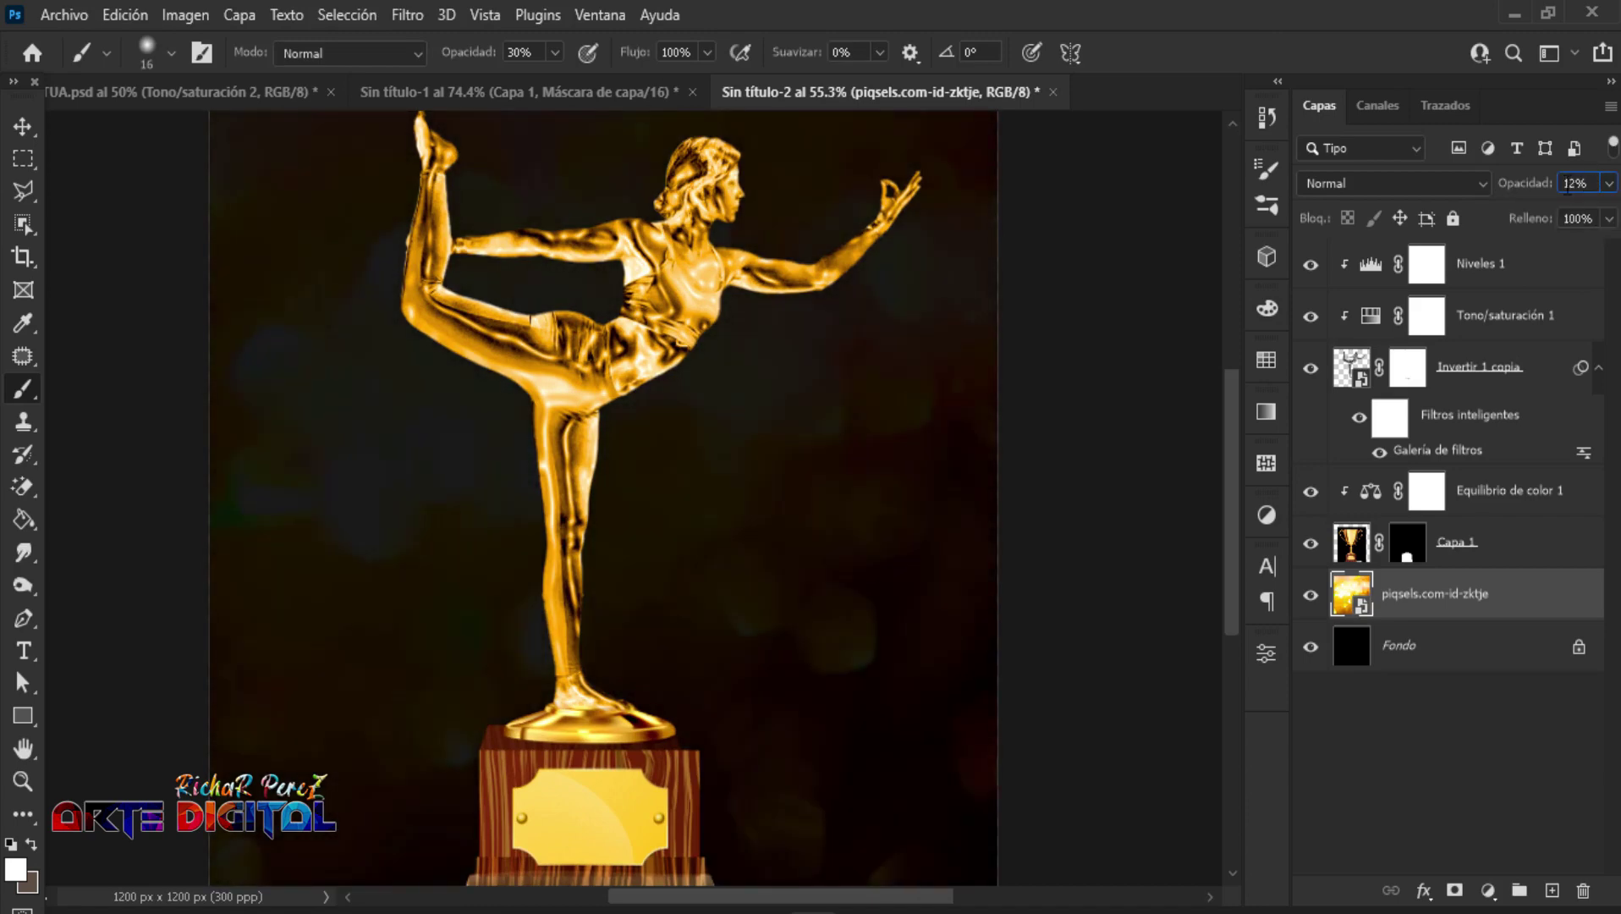
pyautogui.write('11')
pyautogui.press('Return')
pyautogui.hotkey('ctrl', '0')
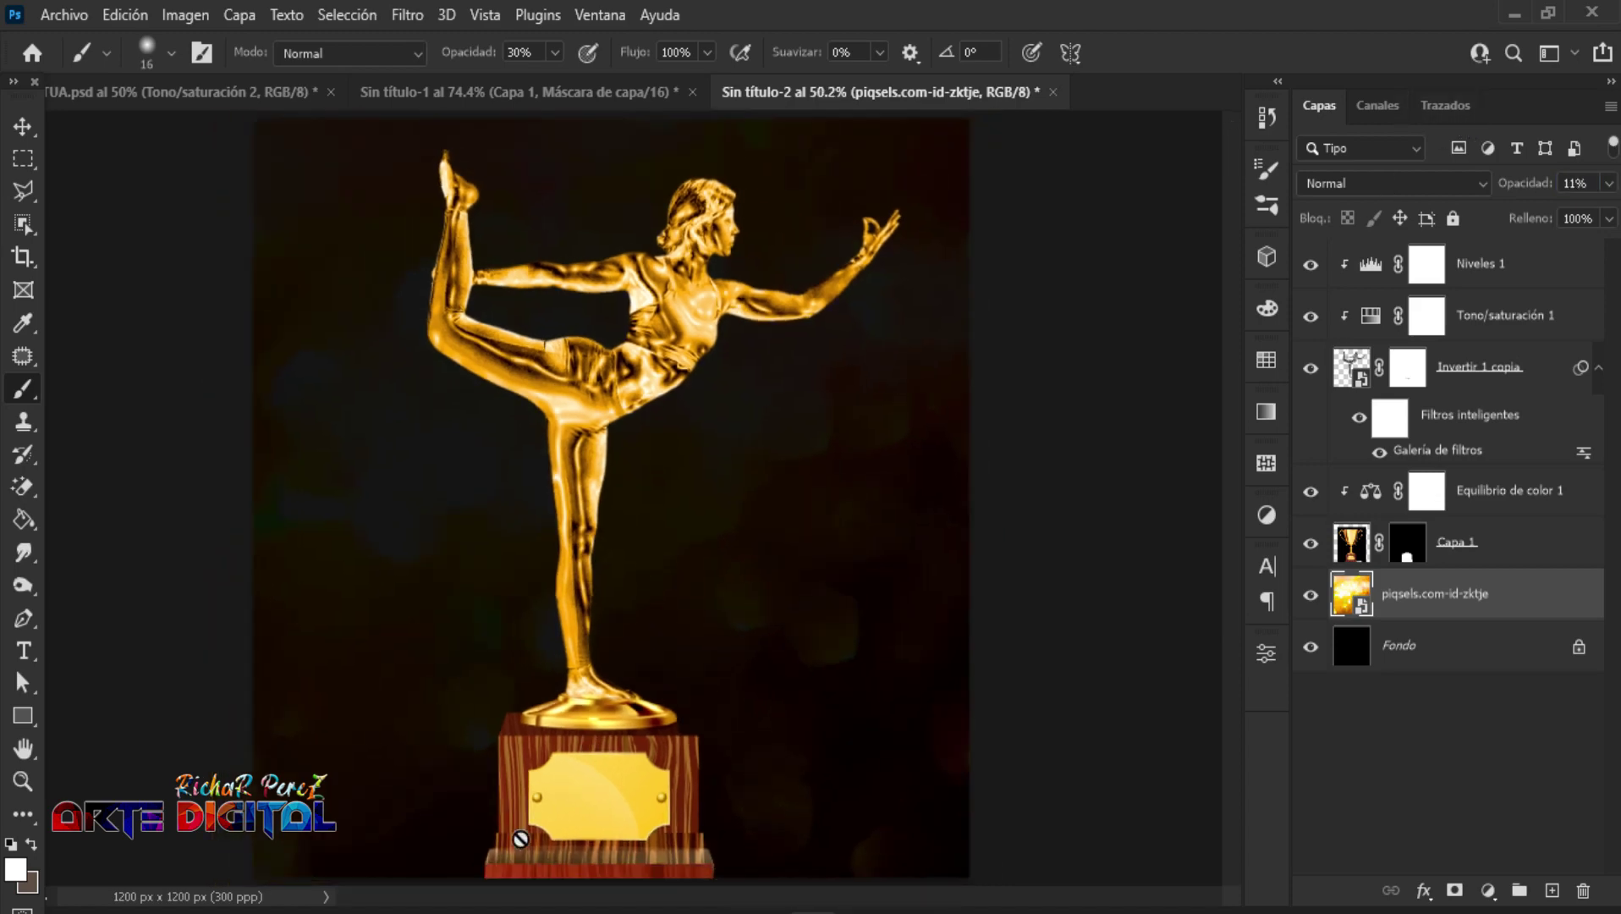
# Step: Zoom in on the plaque and select the Equilibrio de color 1 layer
pyautogui.press('t')
pyautogui.scroll(3, 608, 739)
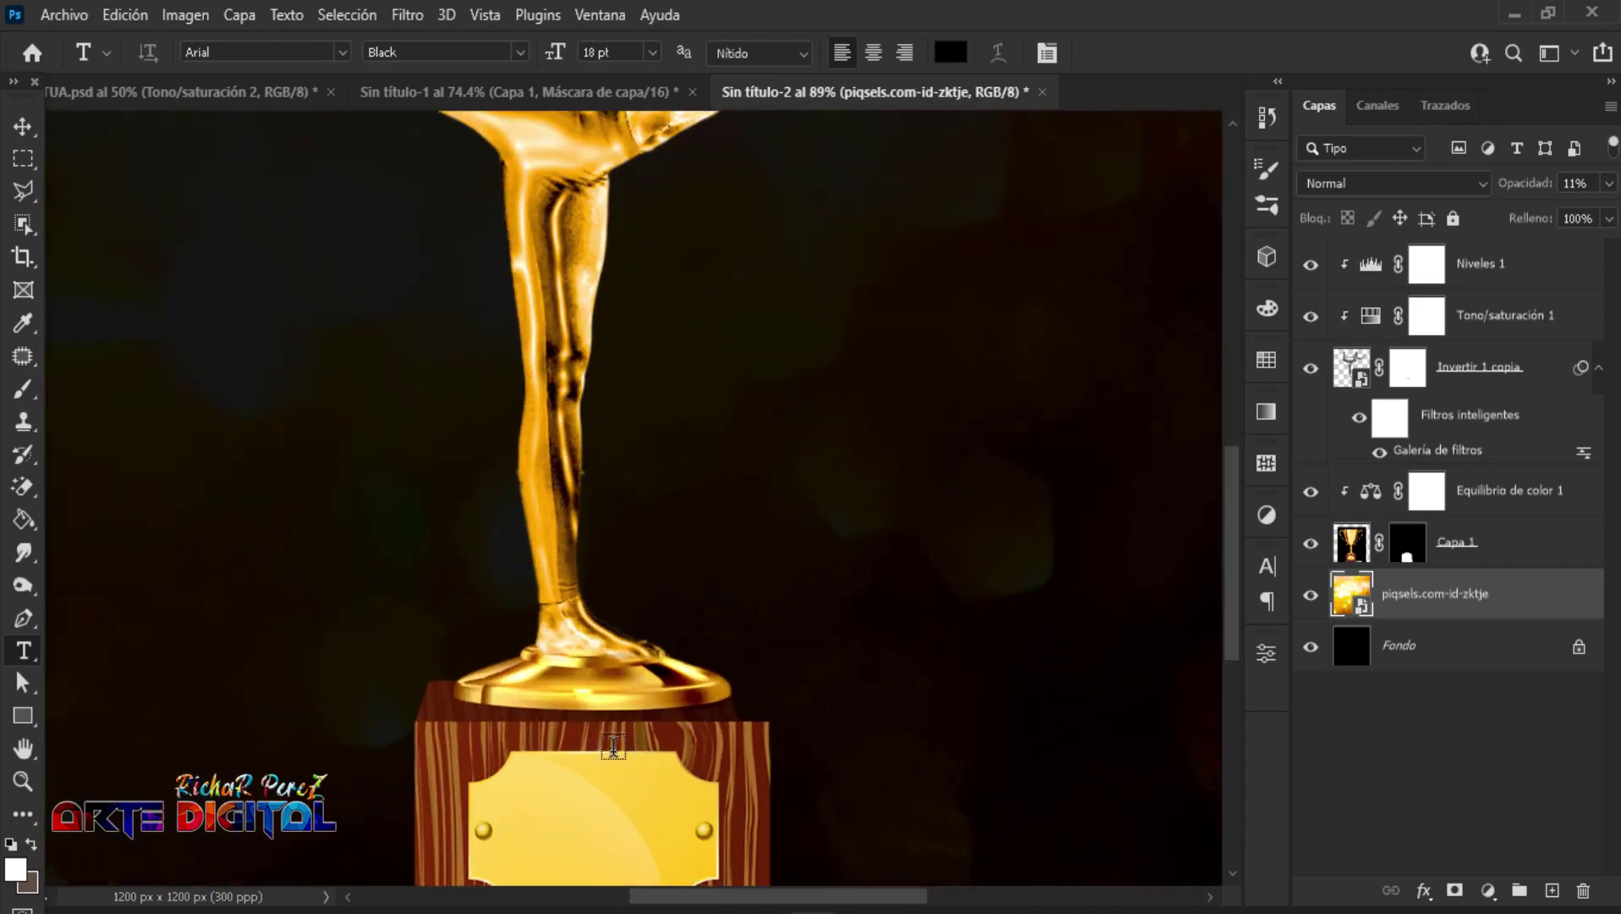
pyautogui.click(1477, 563)
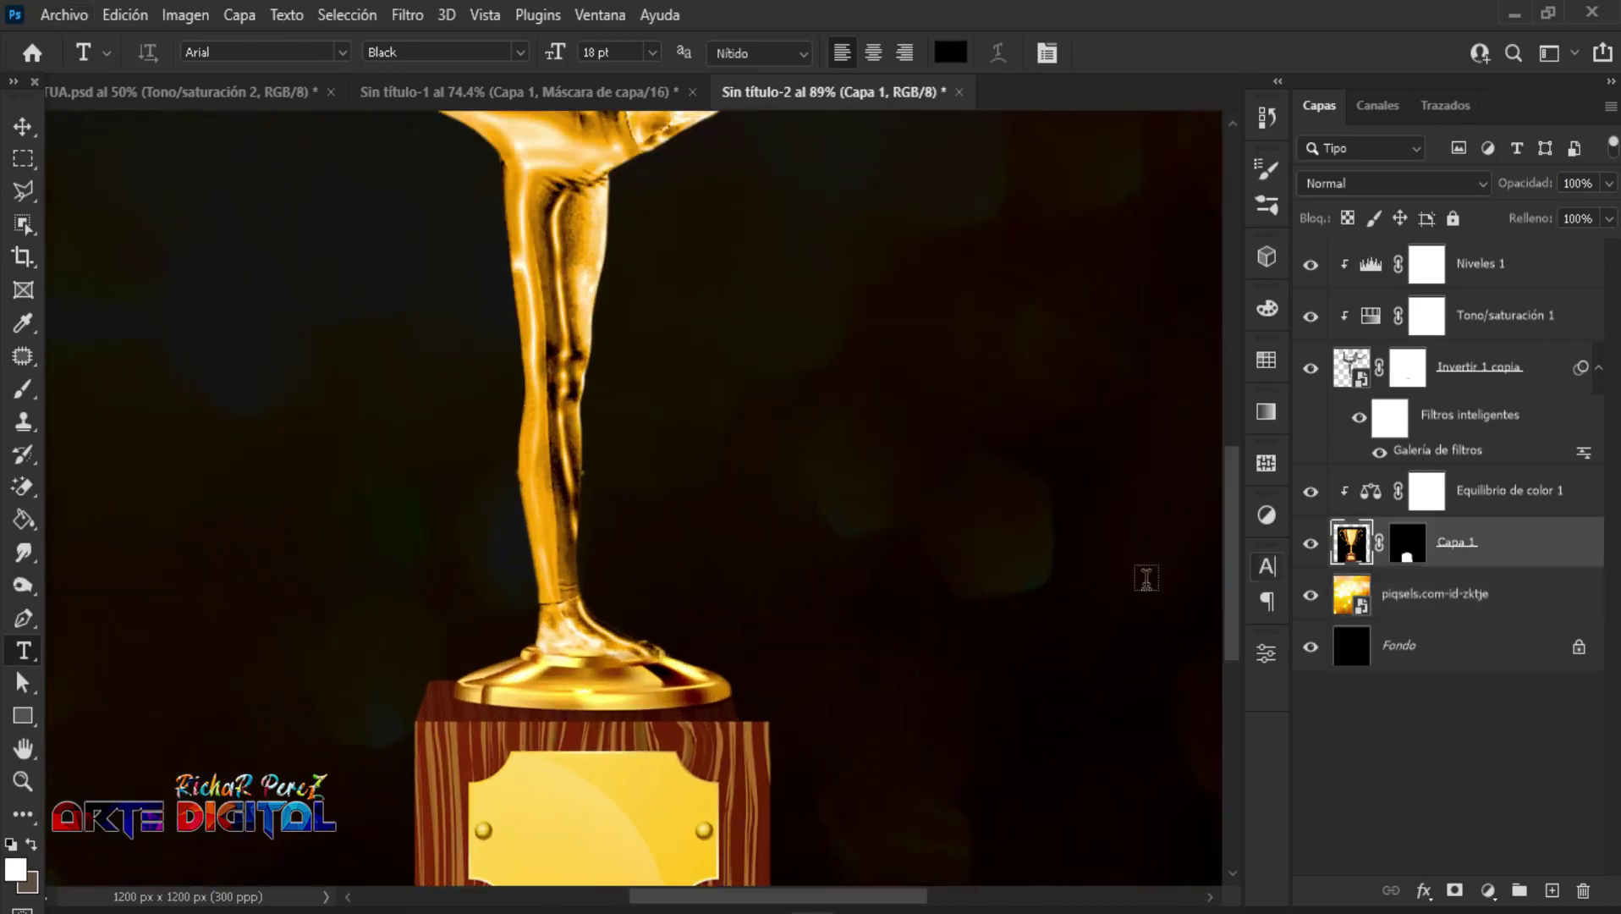
pyautogui.scroll(1, 687, 664)
pyautogui.scroll(1, 626, 718)
pyautogui.scroll(1, 546, 694)
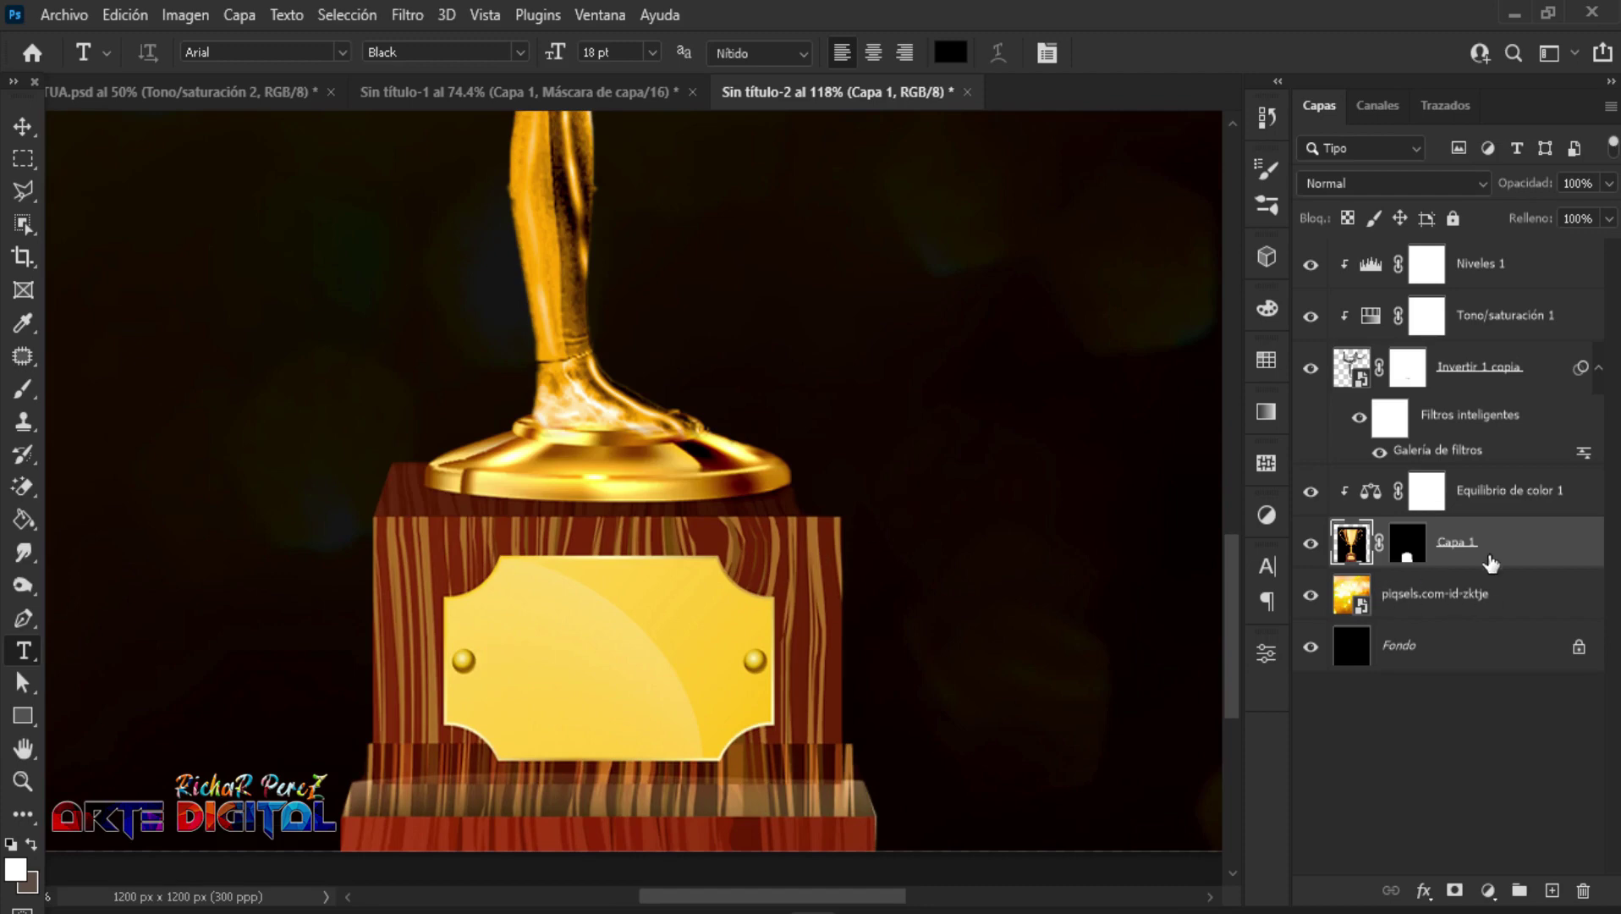
pyautogui.click(1441, 508)
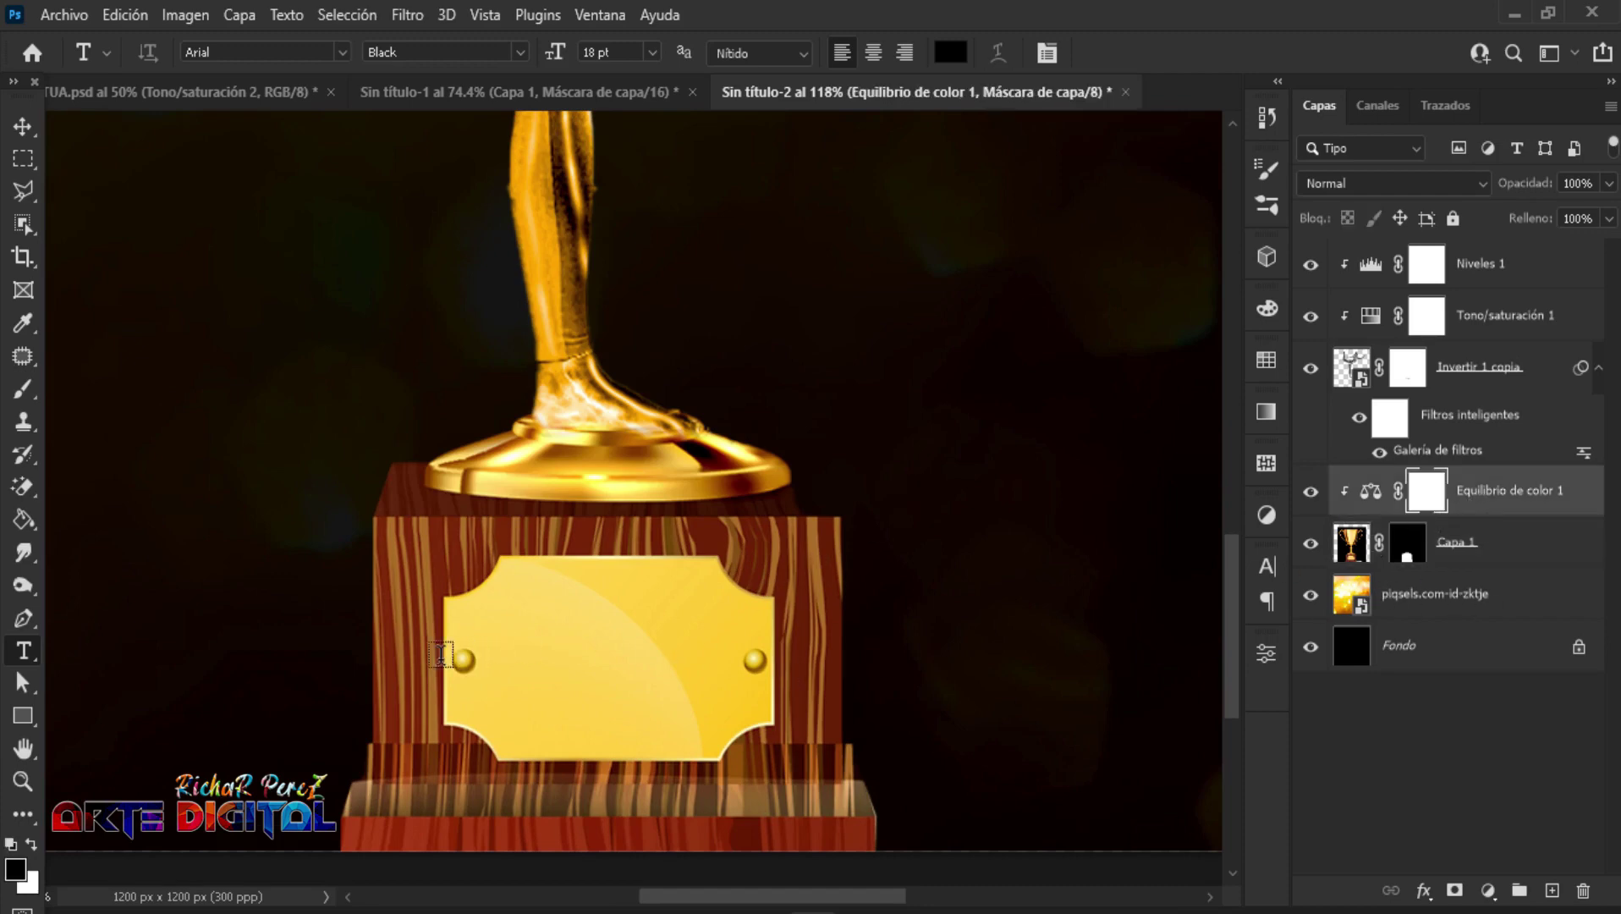
# Step: Choose the Horizontal Type Tool set to Arial Black at 10 pt
pyautogui.rightClick(23, 650)
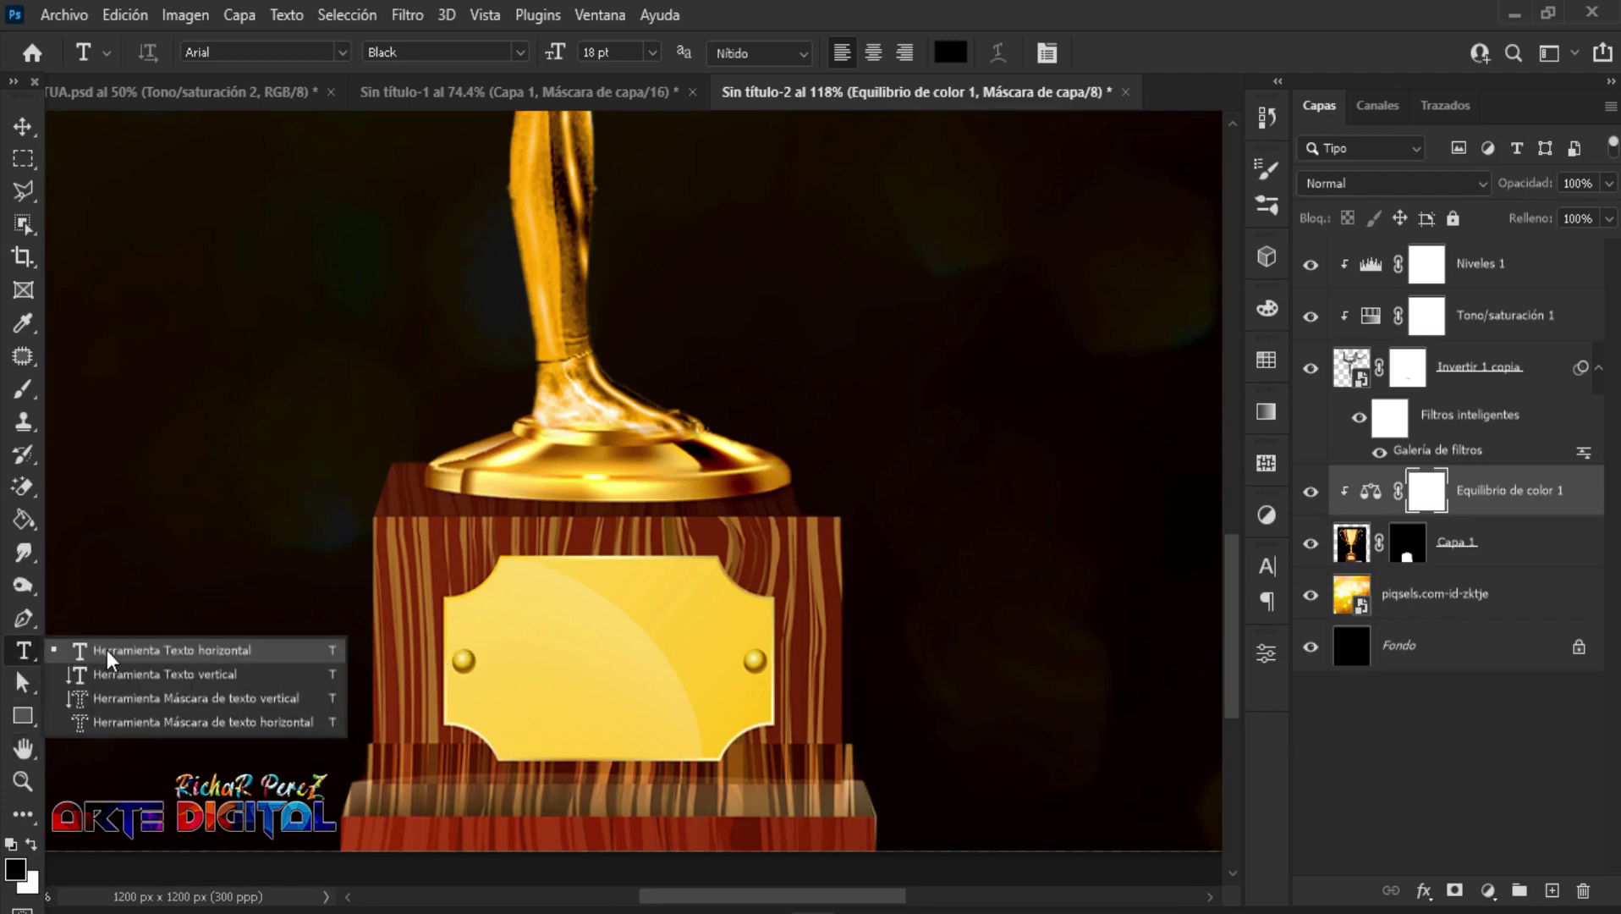
pyautogui.click(108, 658)
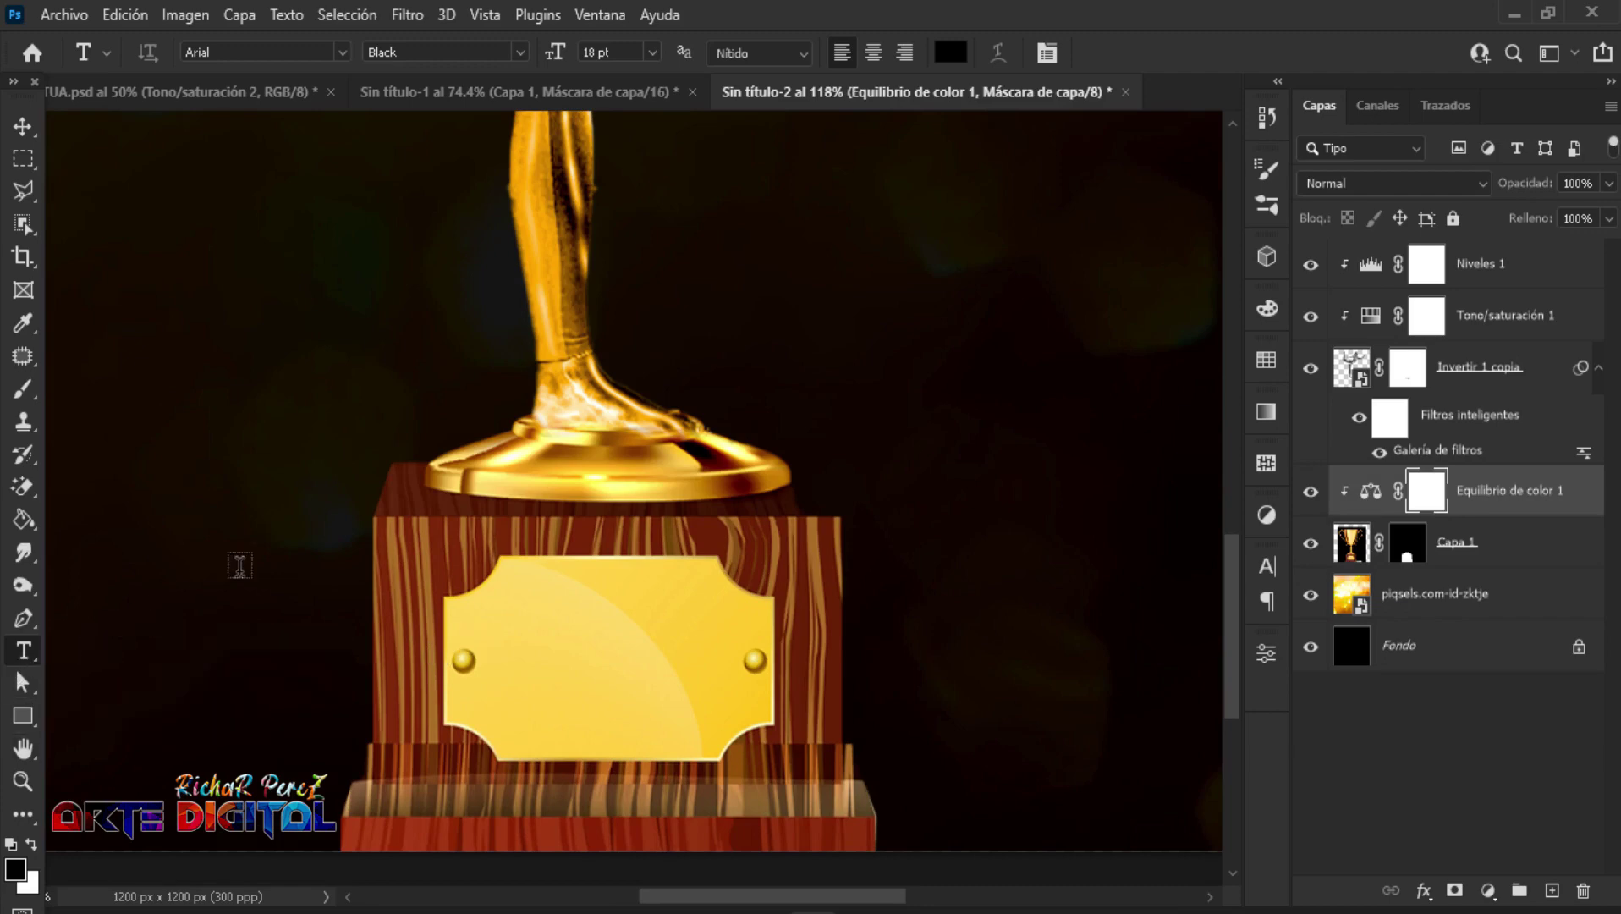
pyautogui.click(653, 53)
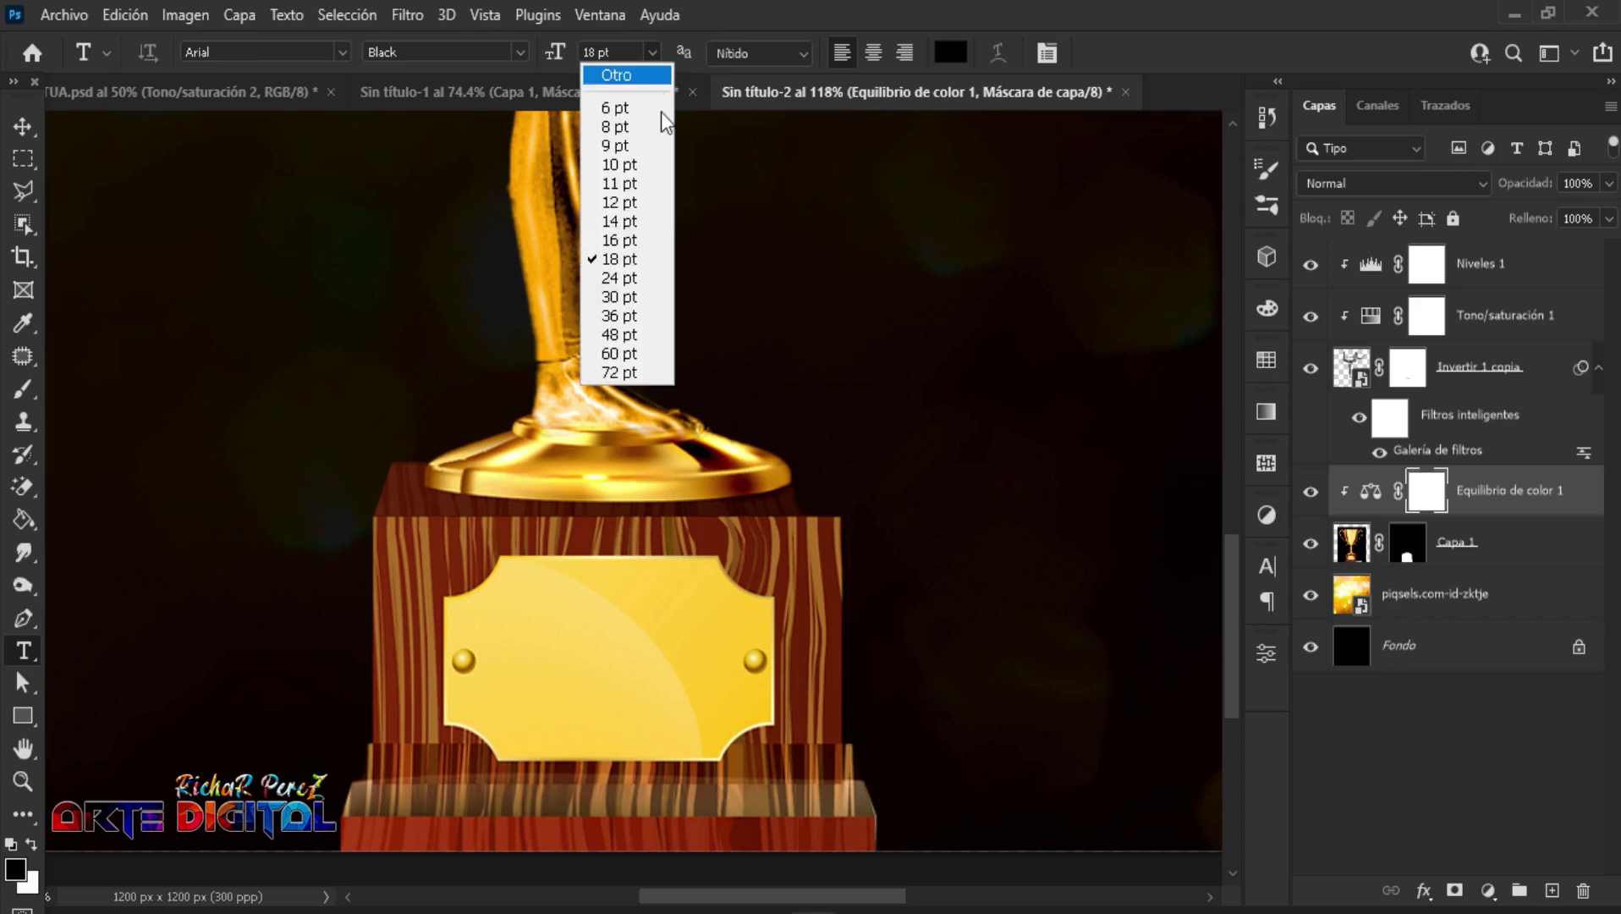
pyautogui.click(648, 163)
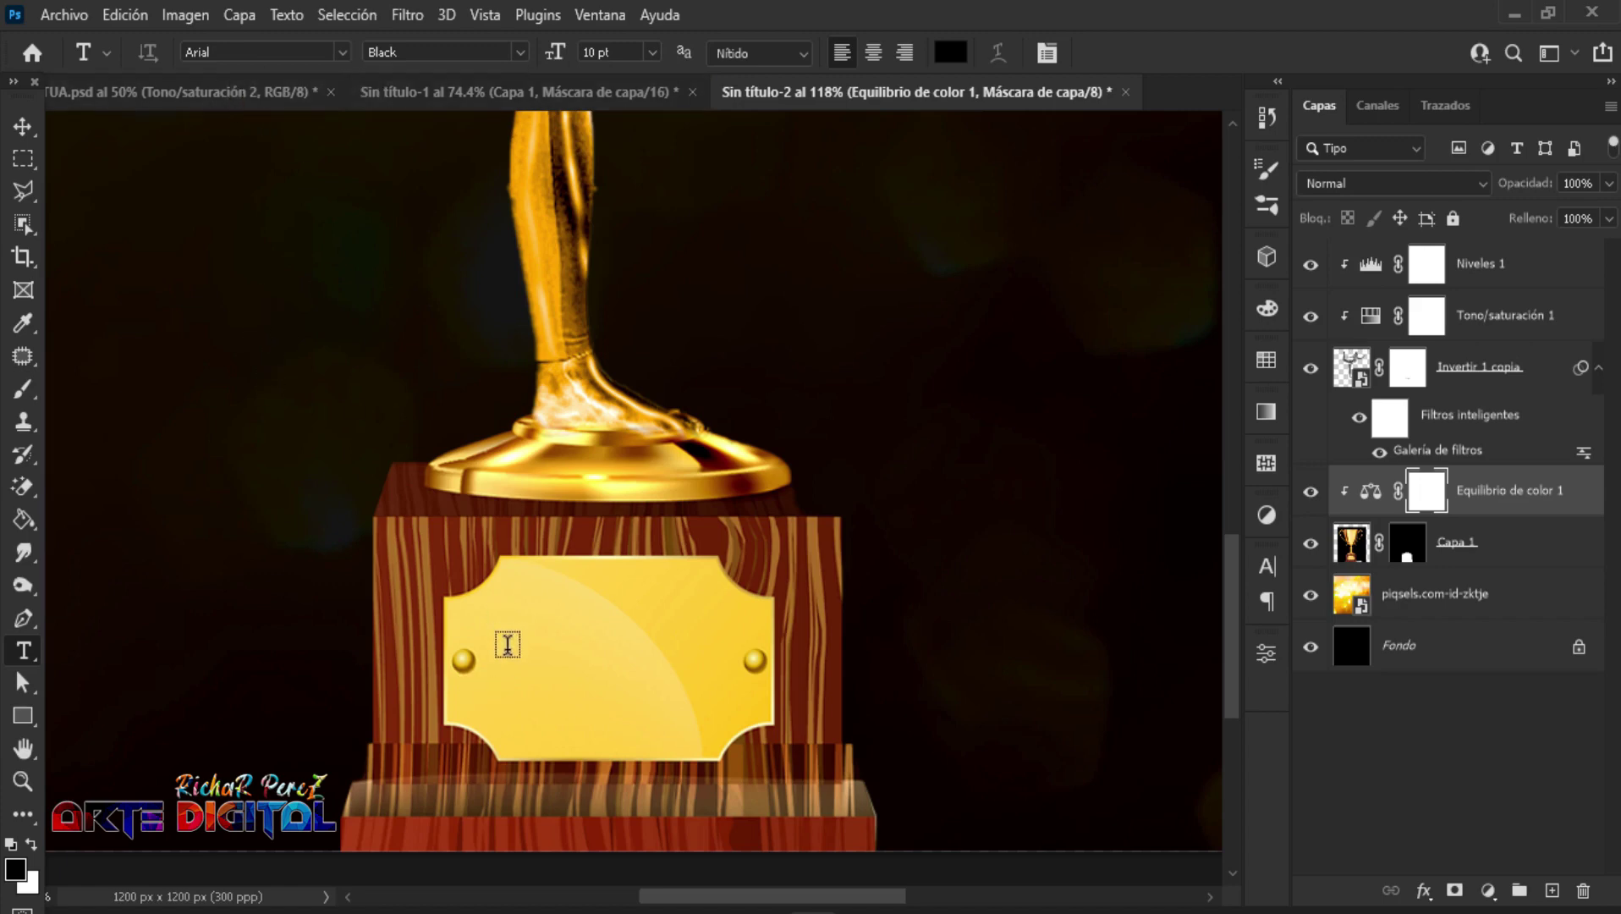
# Step: Type 'ARTE DIGITAL' and the author's name as two lines on the plaque
pyautogui.click(492, 649)
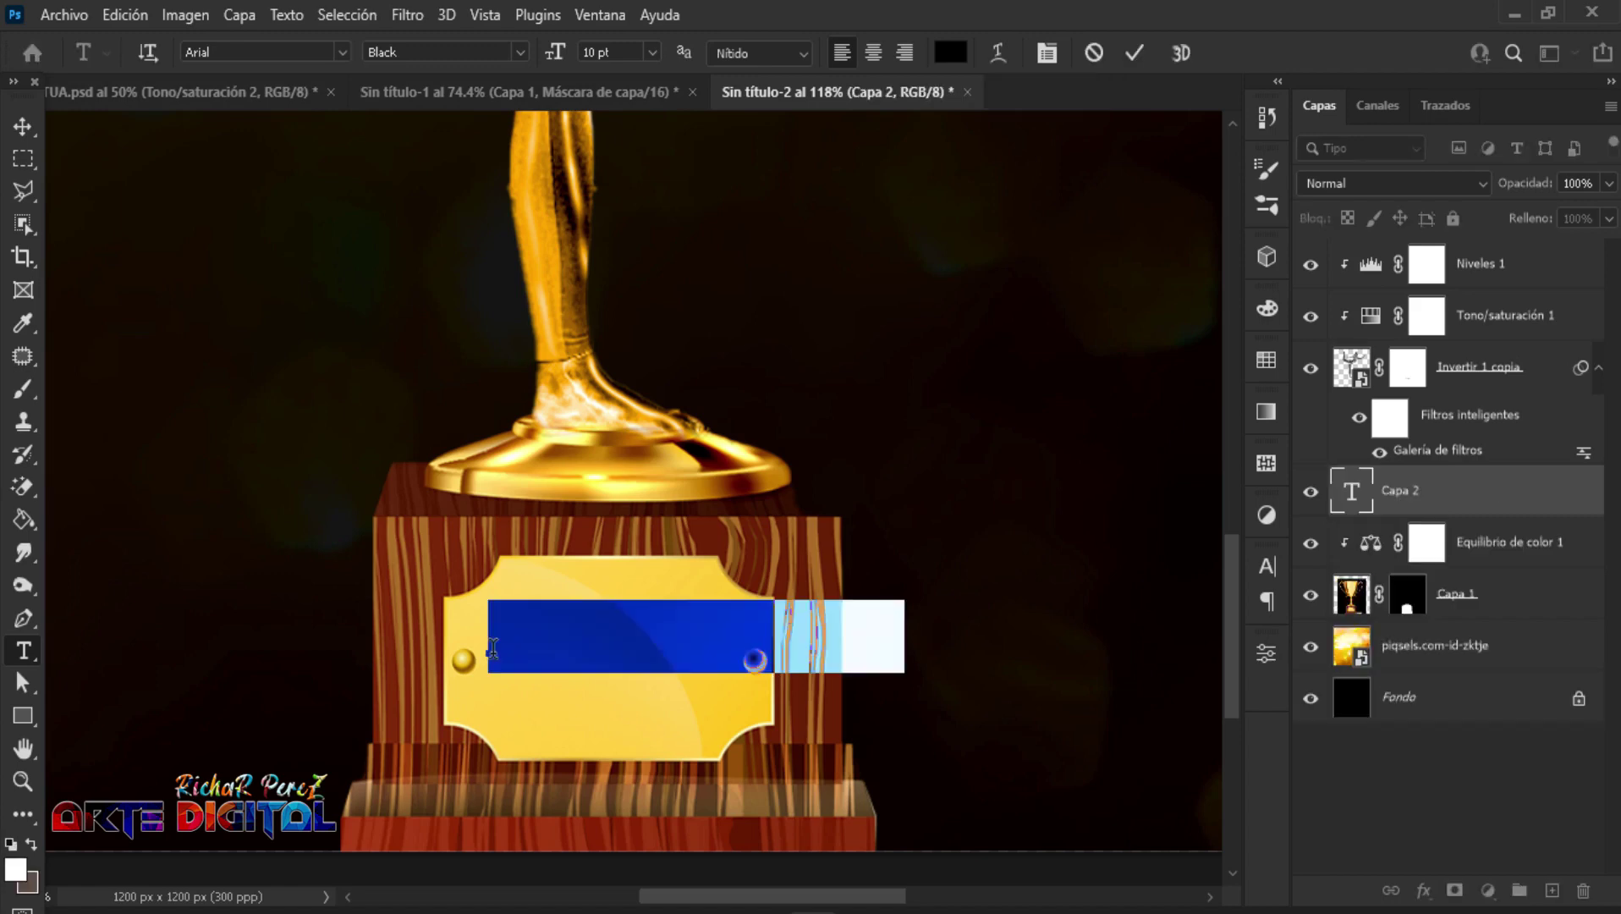
pyautogui.write('AR')
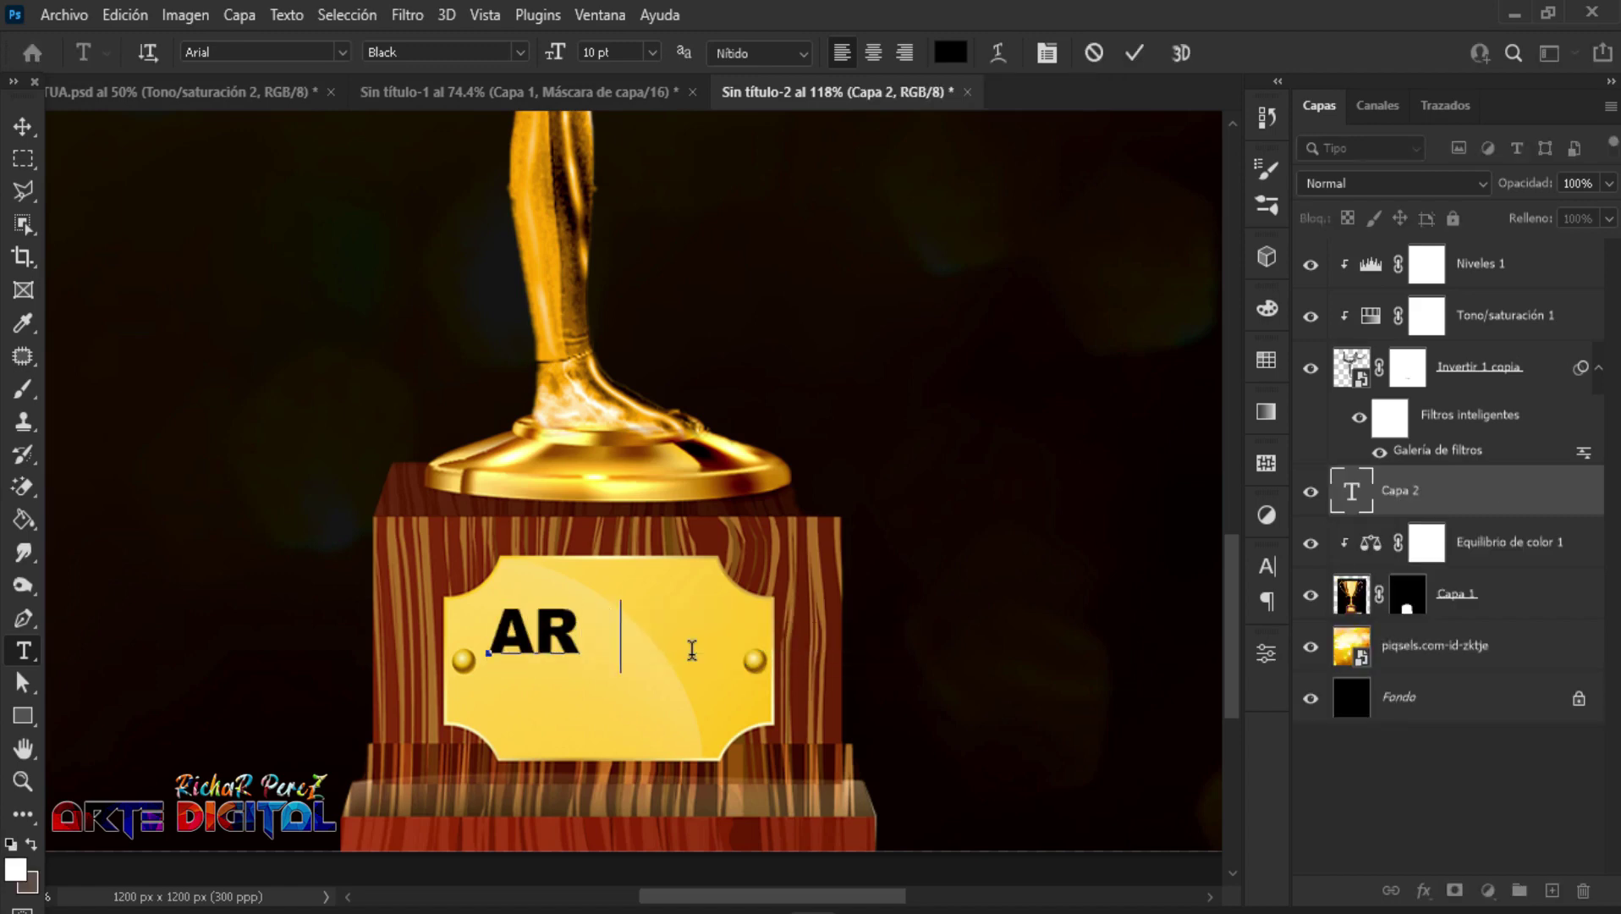
pyautogui.write('TE DIGITAL')
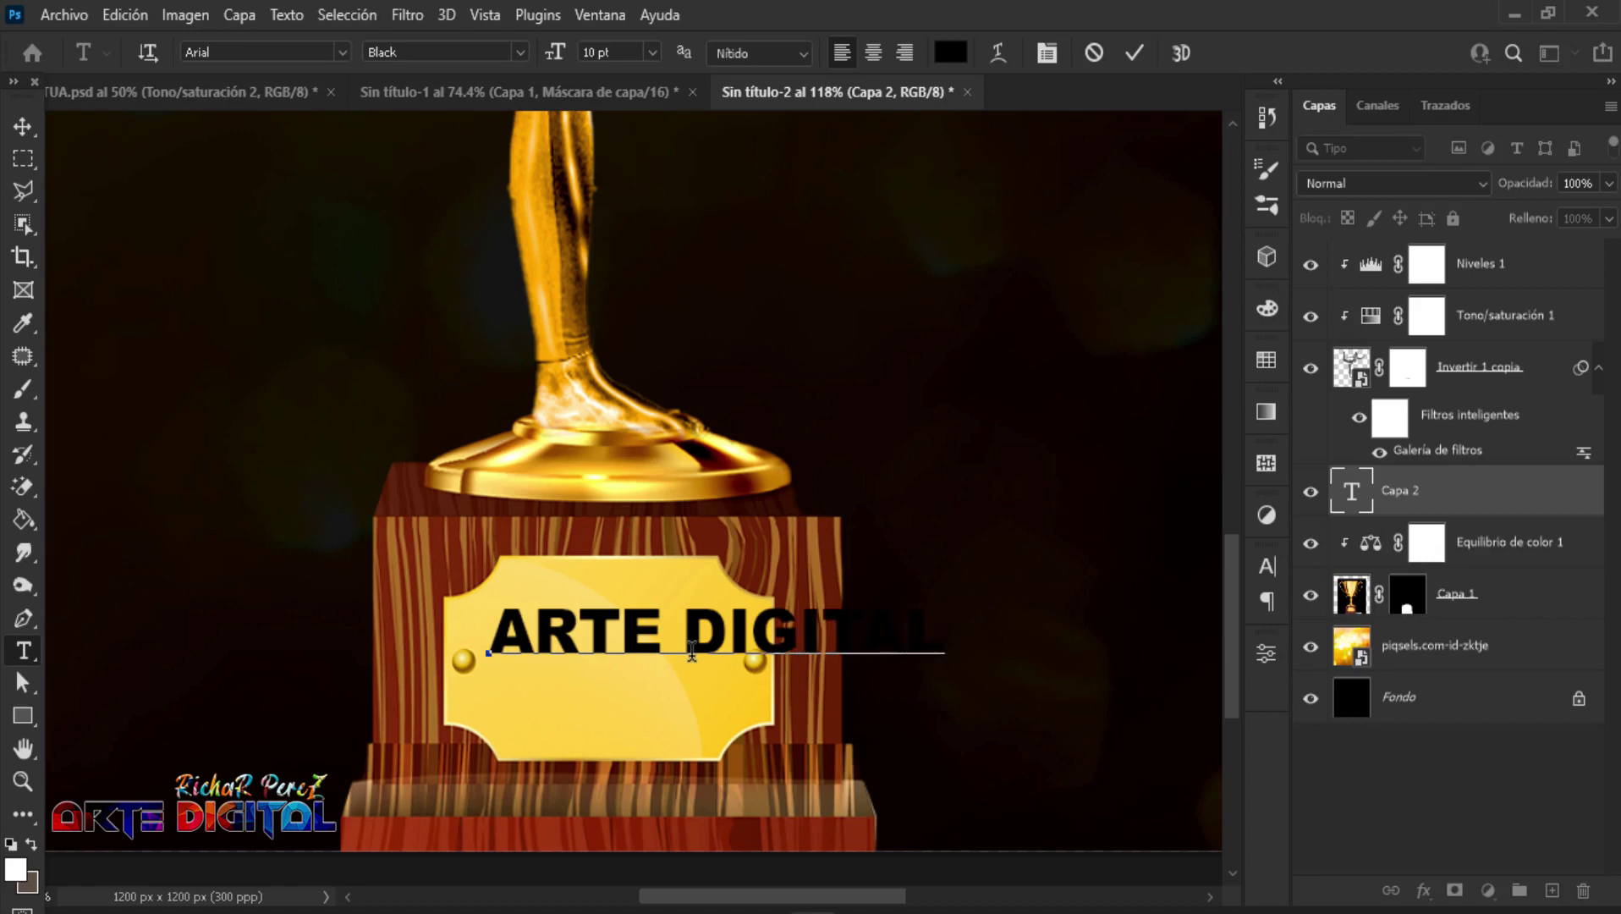
pyautogui.press('Return')
pyautogui.write('R')
pyautogui.write('ICHAR')
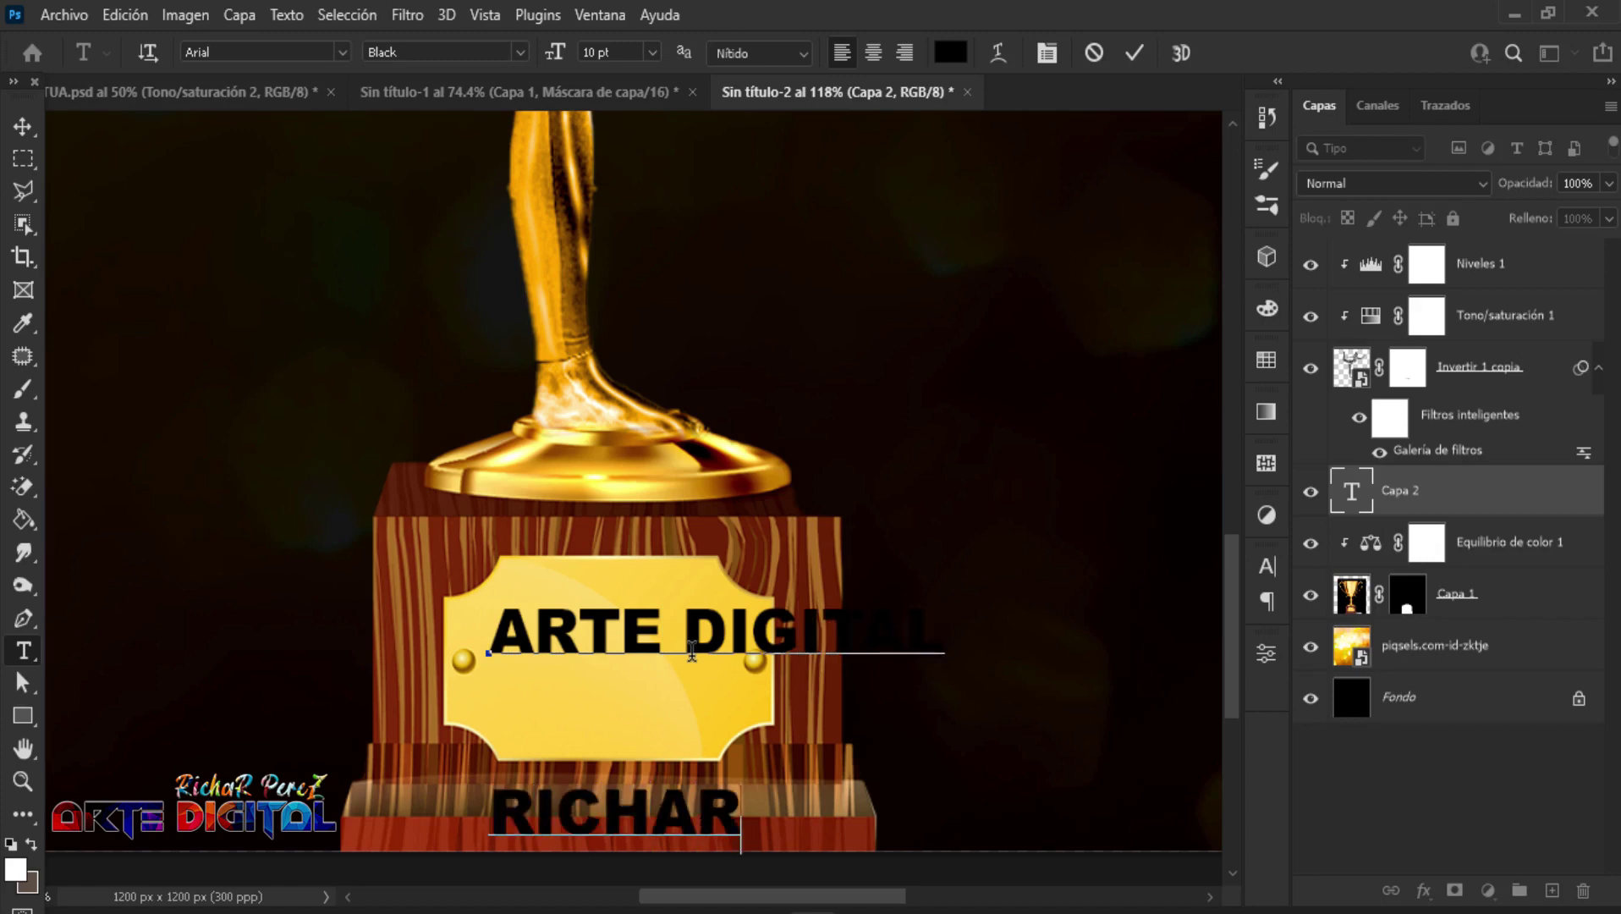
pyautogui.write(' PERE')
pyautogui.press('super')
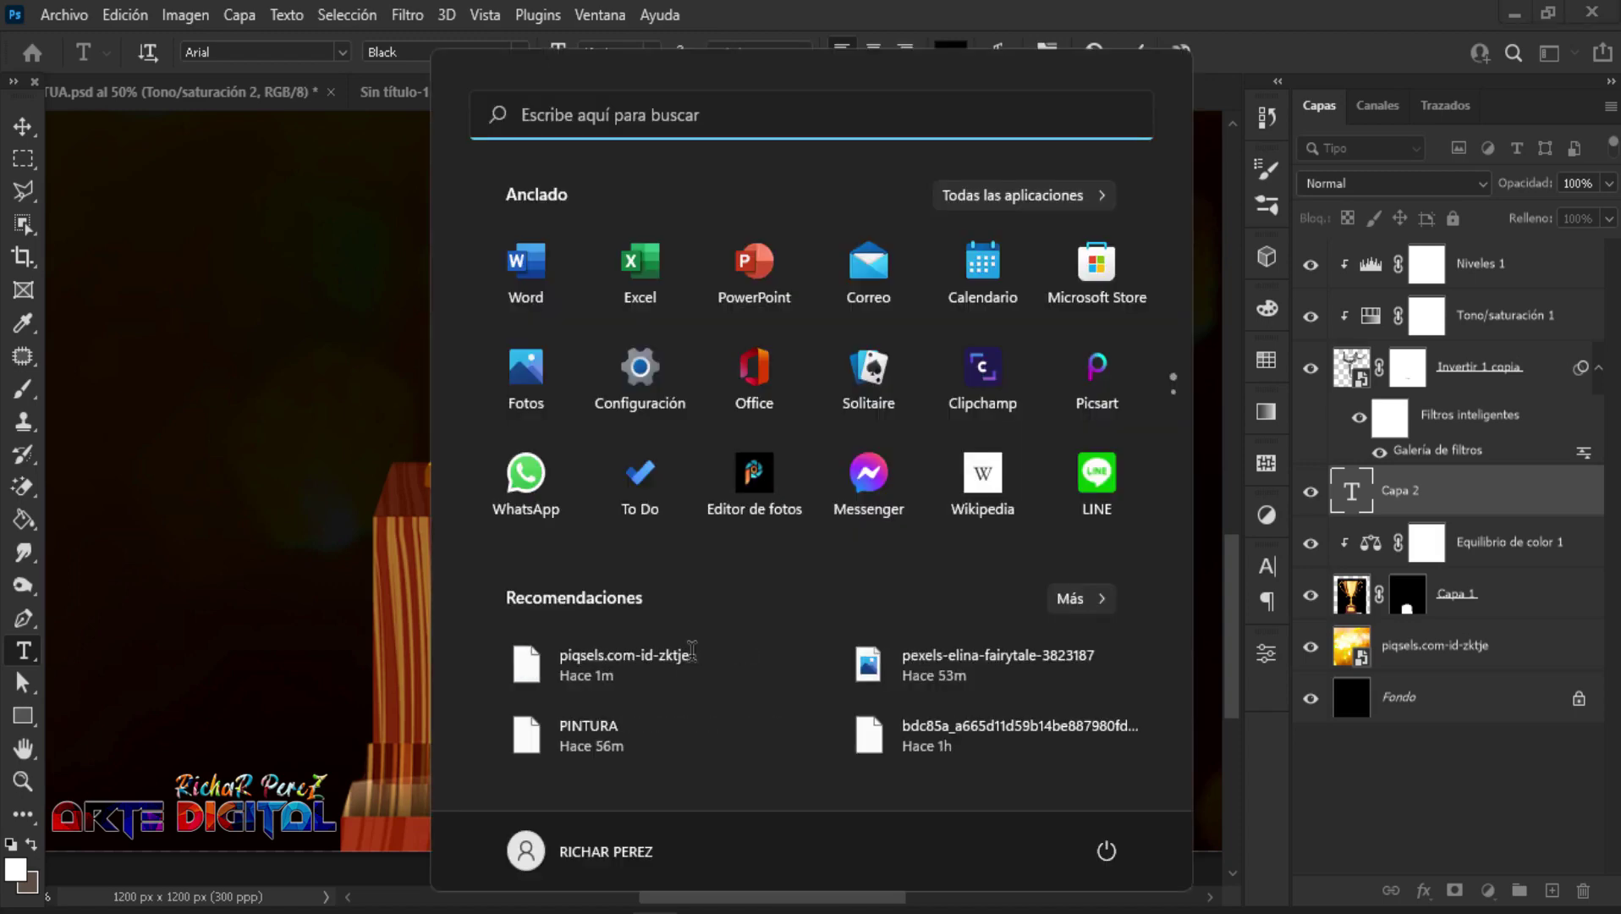
pyautogui.press('super')
pyautogui.write('Z')
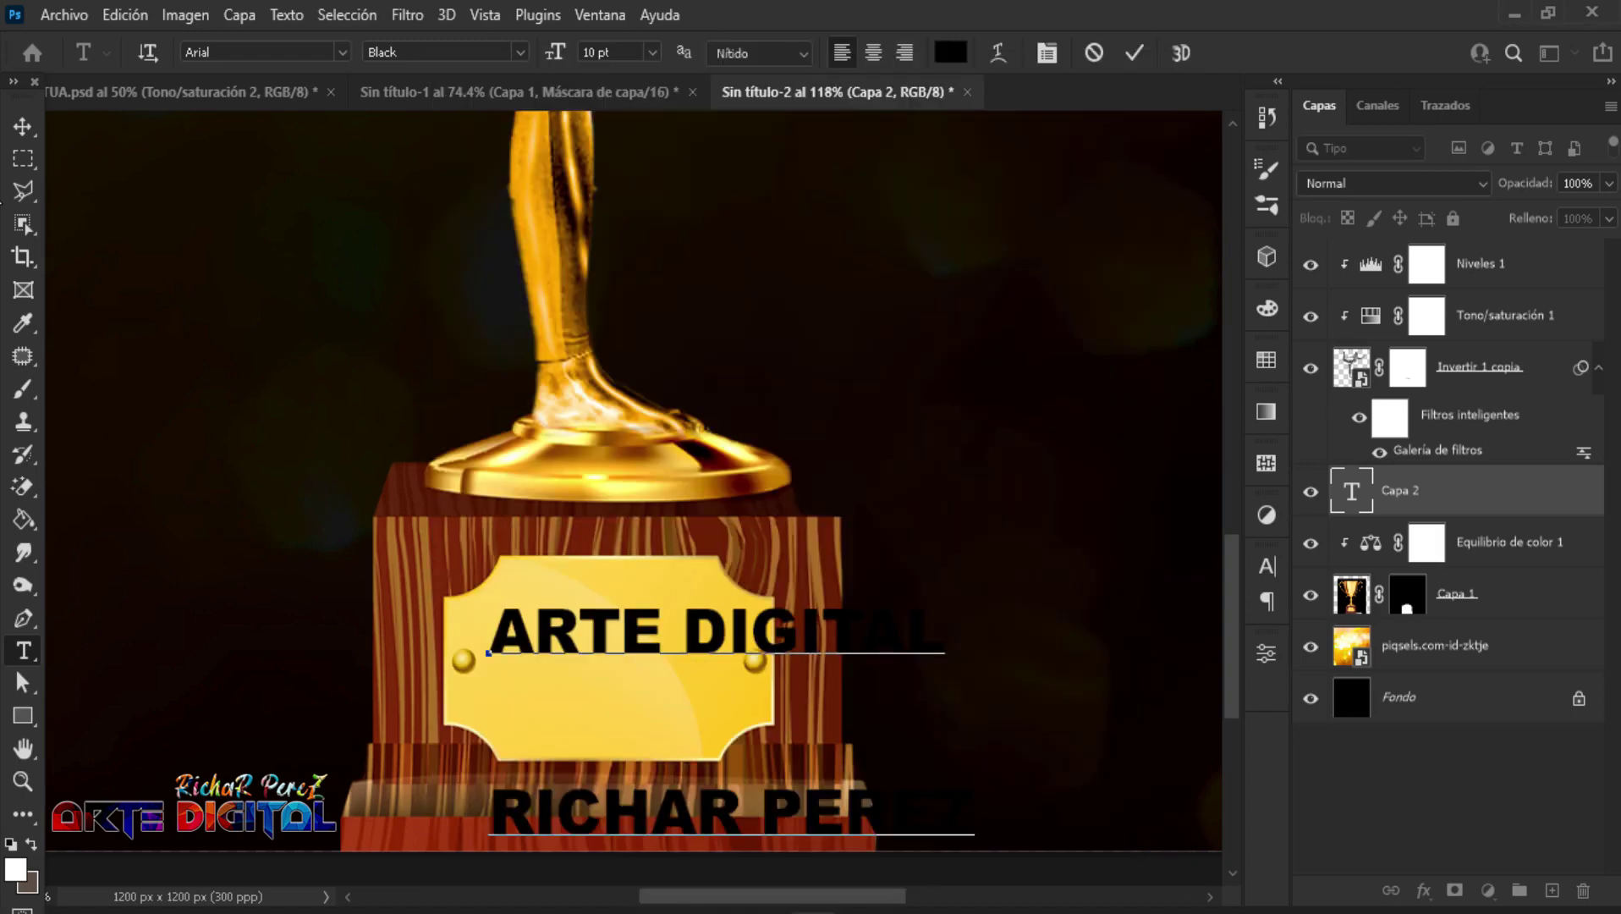
pyautogui.click(23, 126)
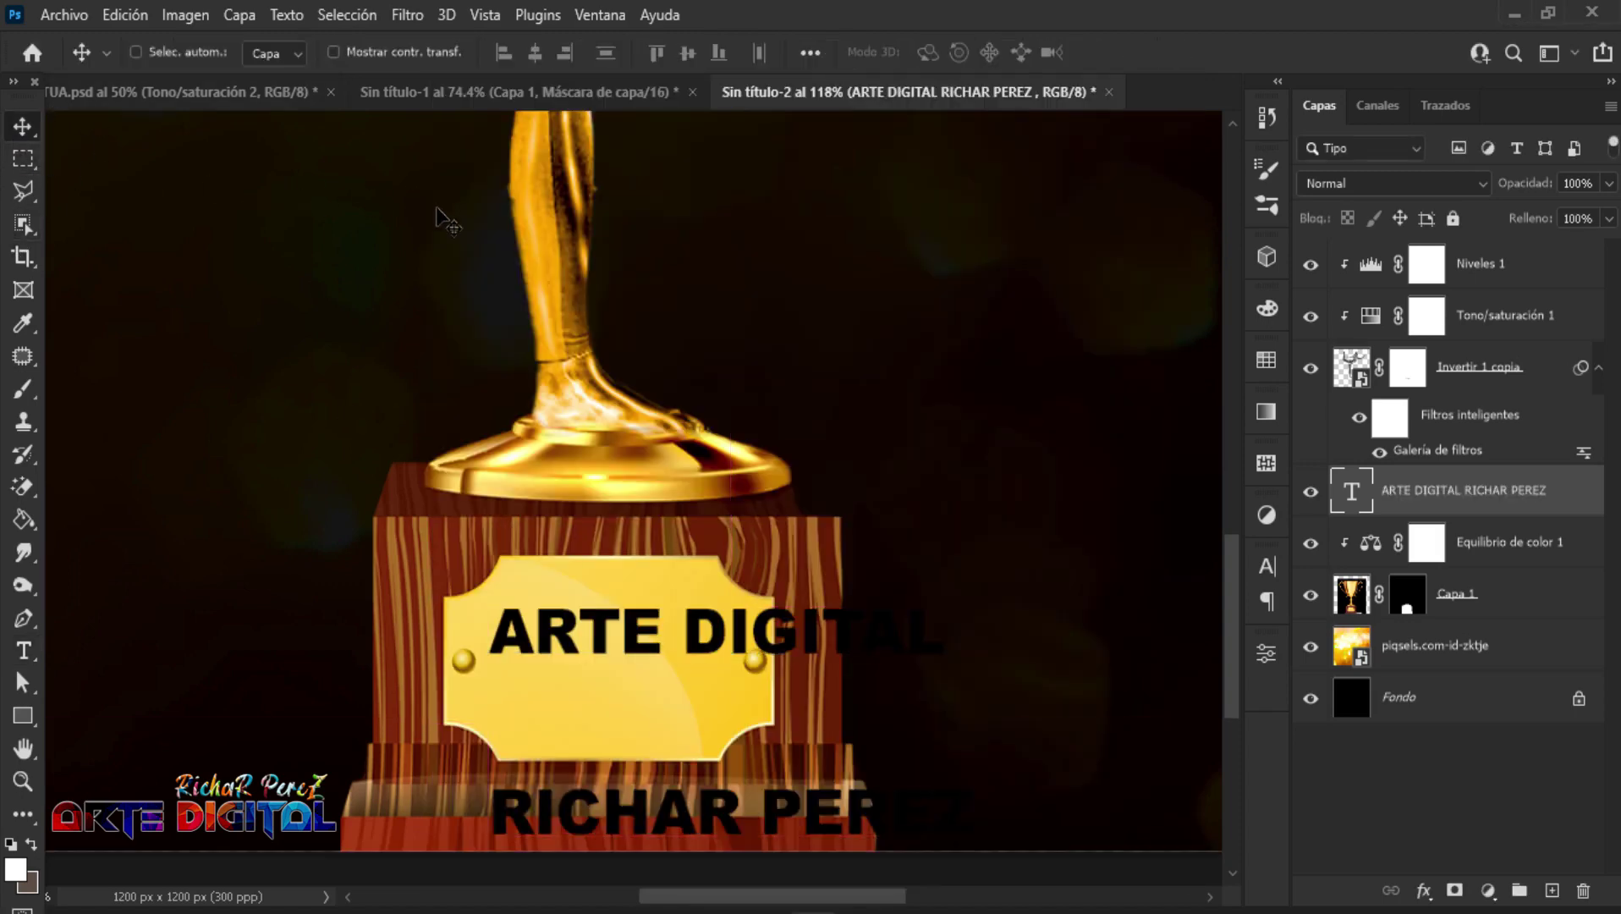
# Step: Scale the plaque text to about 67% and fit it onto the plaque
pyautogui.hotkey('ctrl', 't')
pyautogui.moveTo(732, 598)
pyautogui.mouseDown()
pyautogui.moveTo(733, 745)
pyautogui.moveTo(629, 627)
pyautogui.mouseUp()
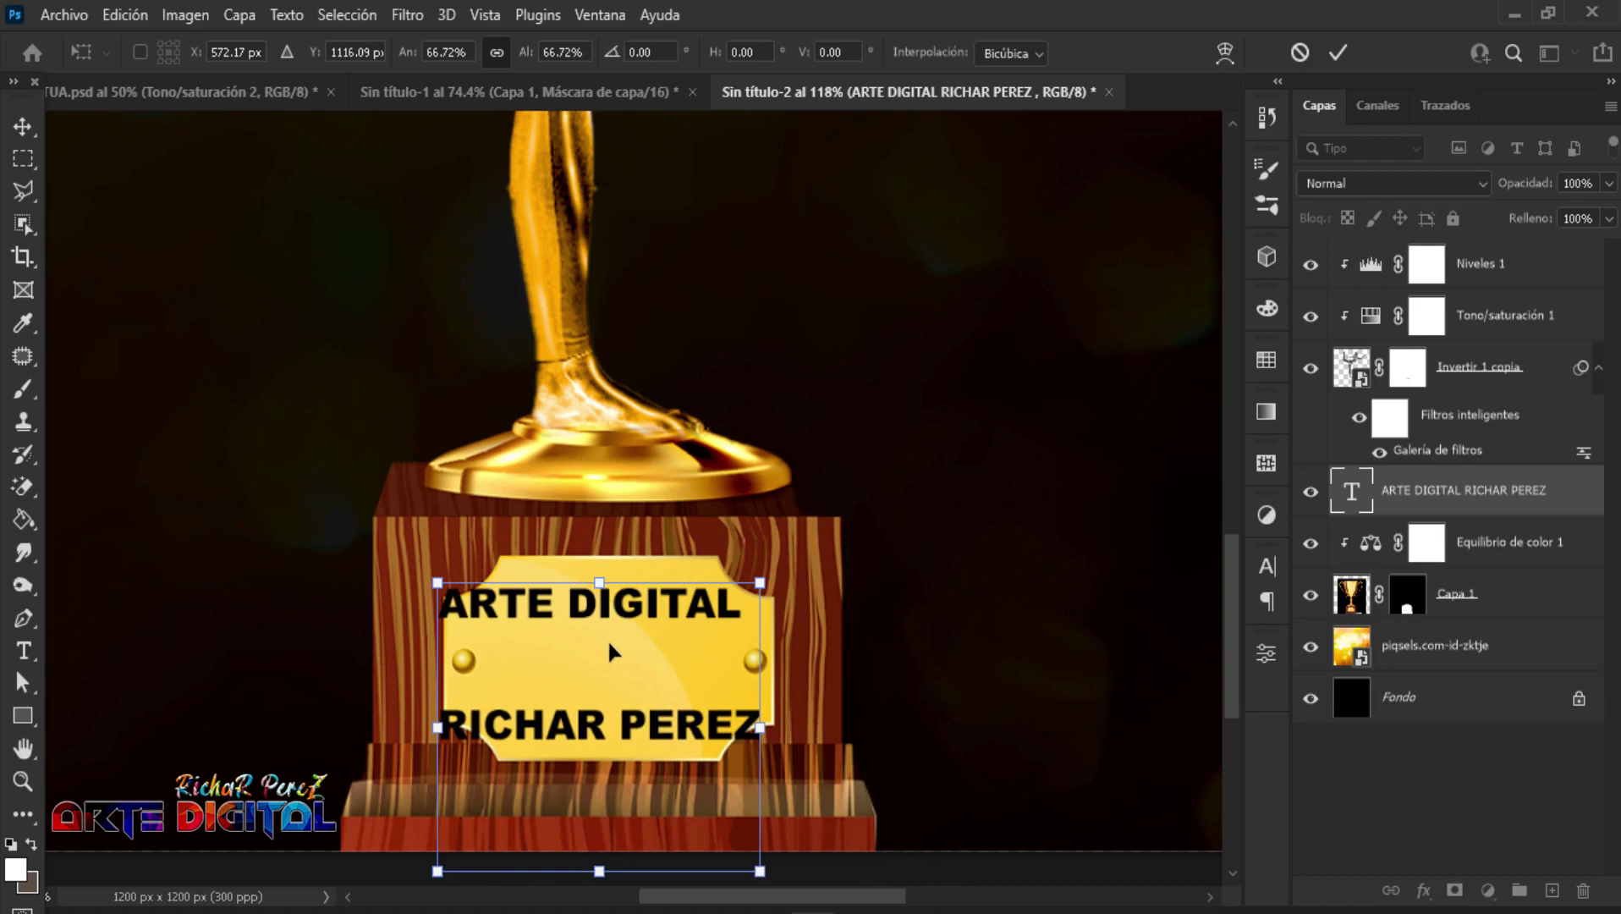
pyautogui.press('Return')
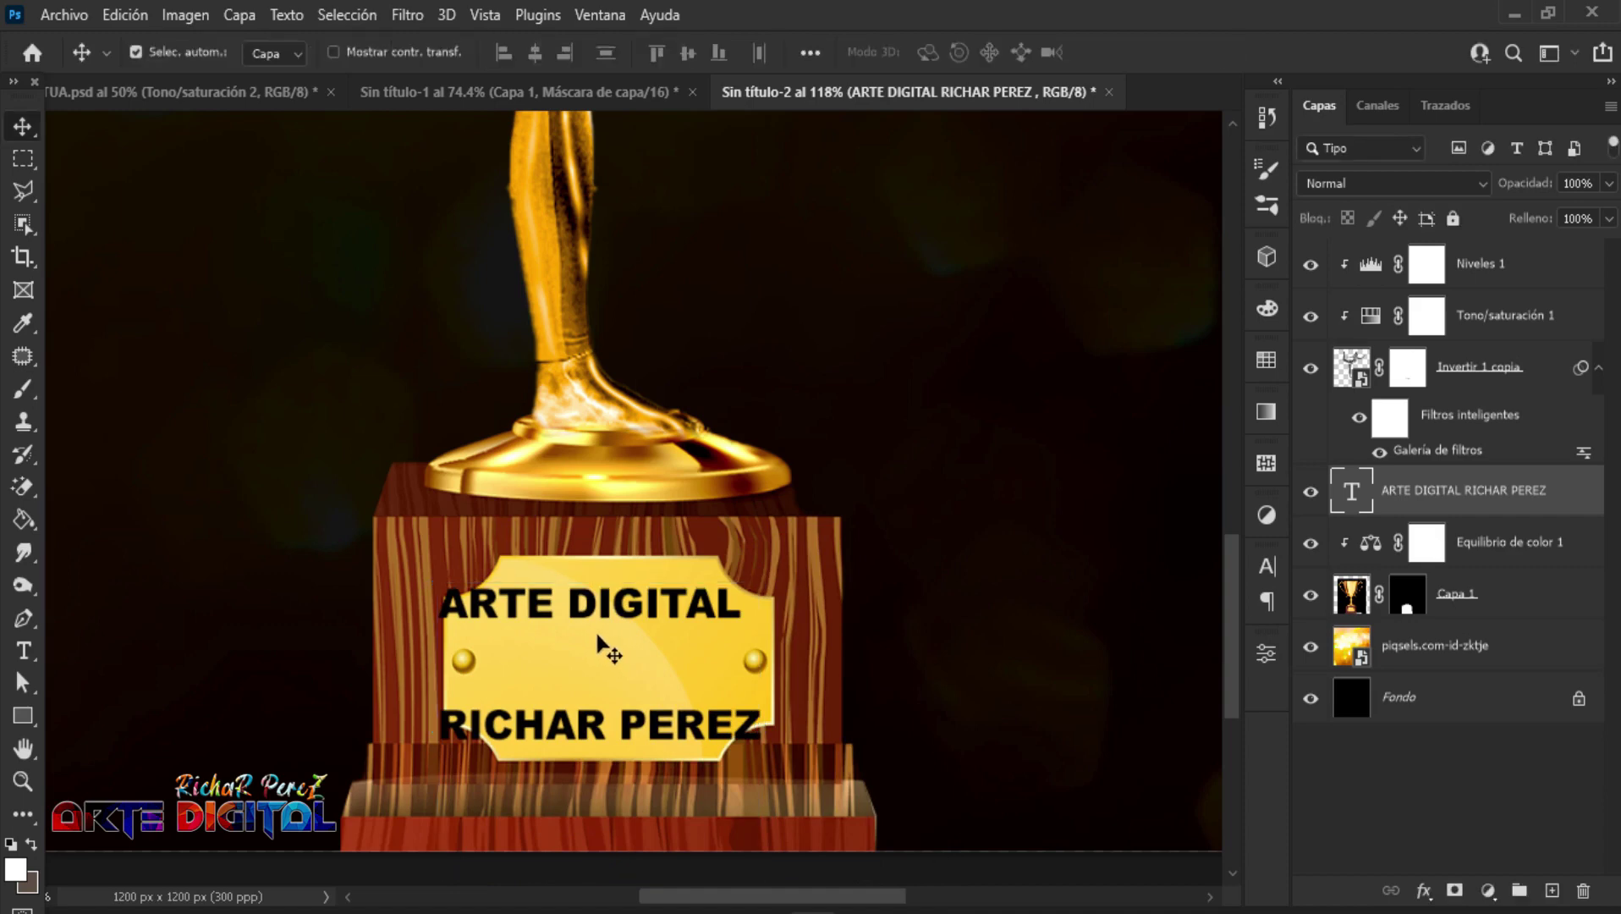
# Step: Set the plaque text's leading to 8 pt in the Character panel
pyautogui.press('t')
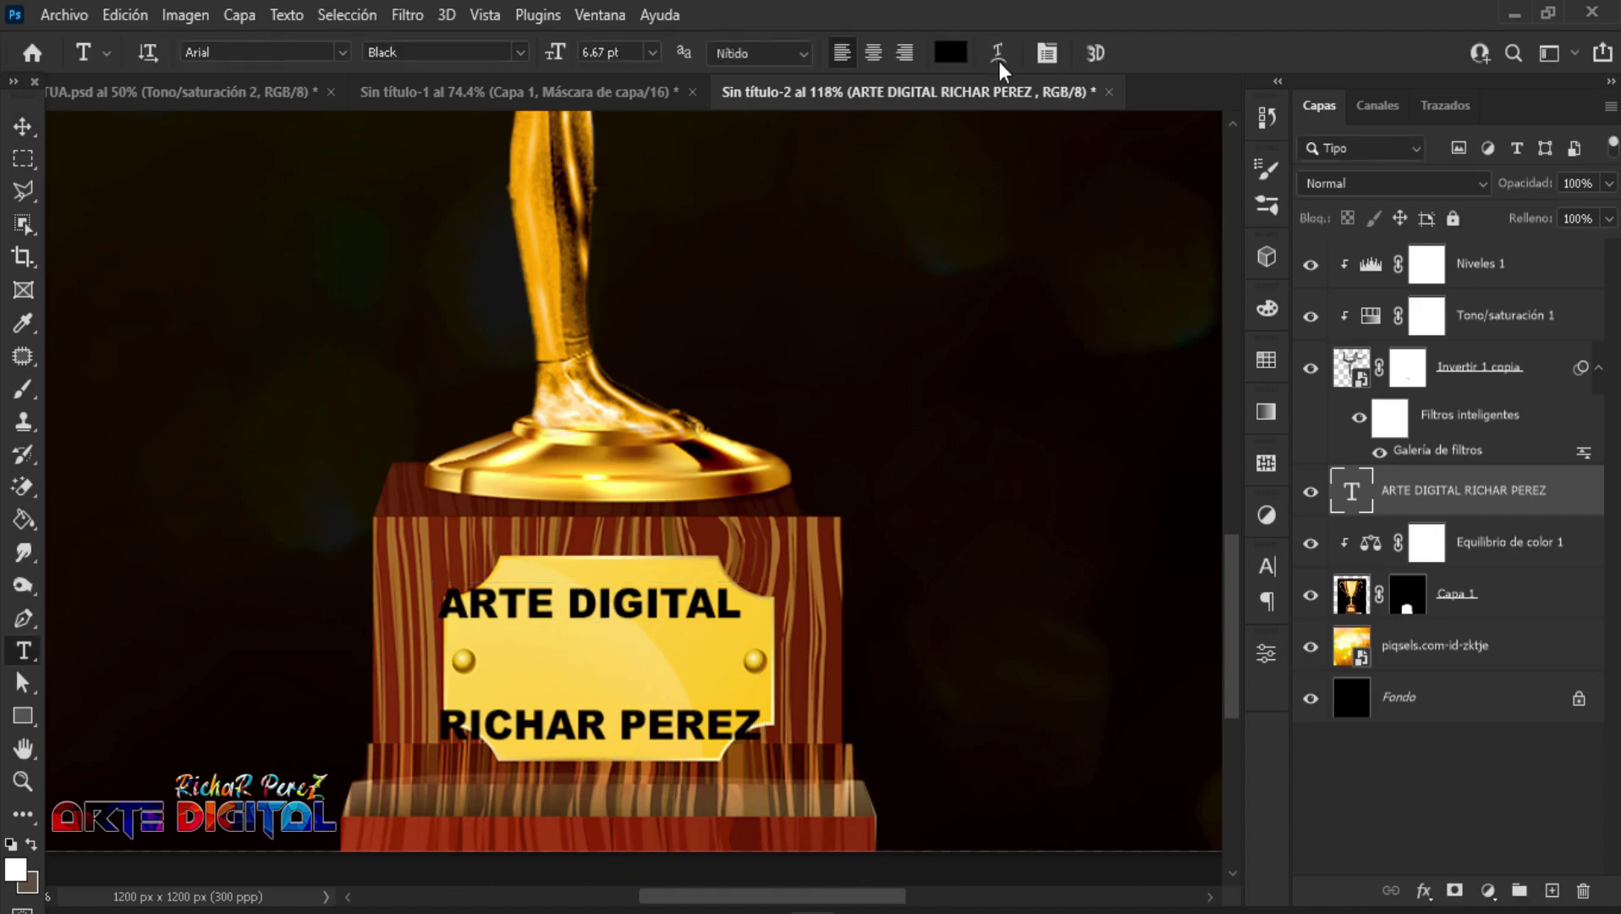
pyautogui.click(1041, 54)
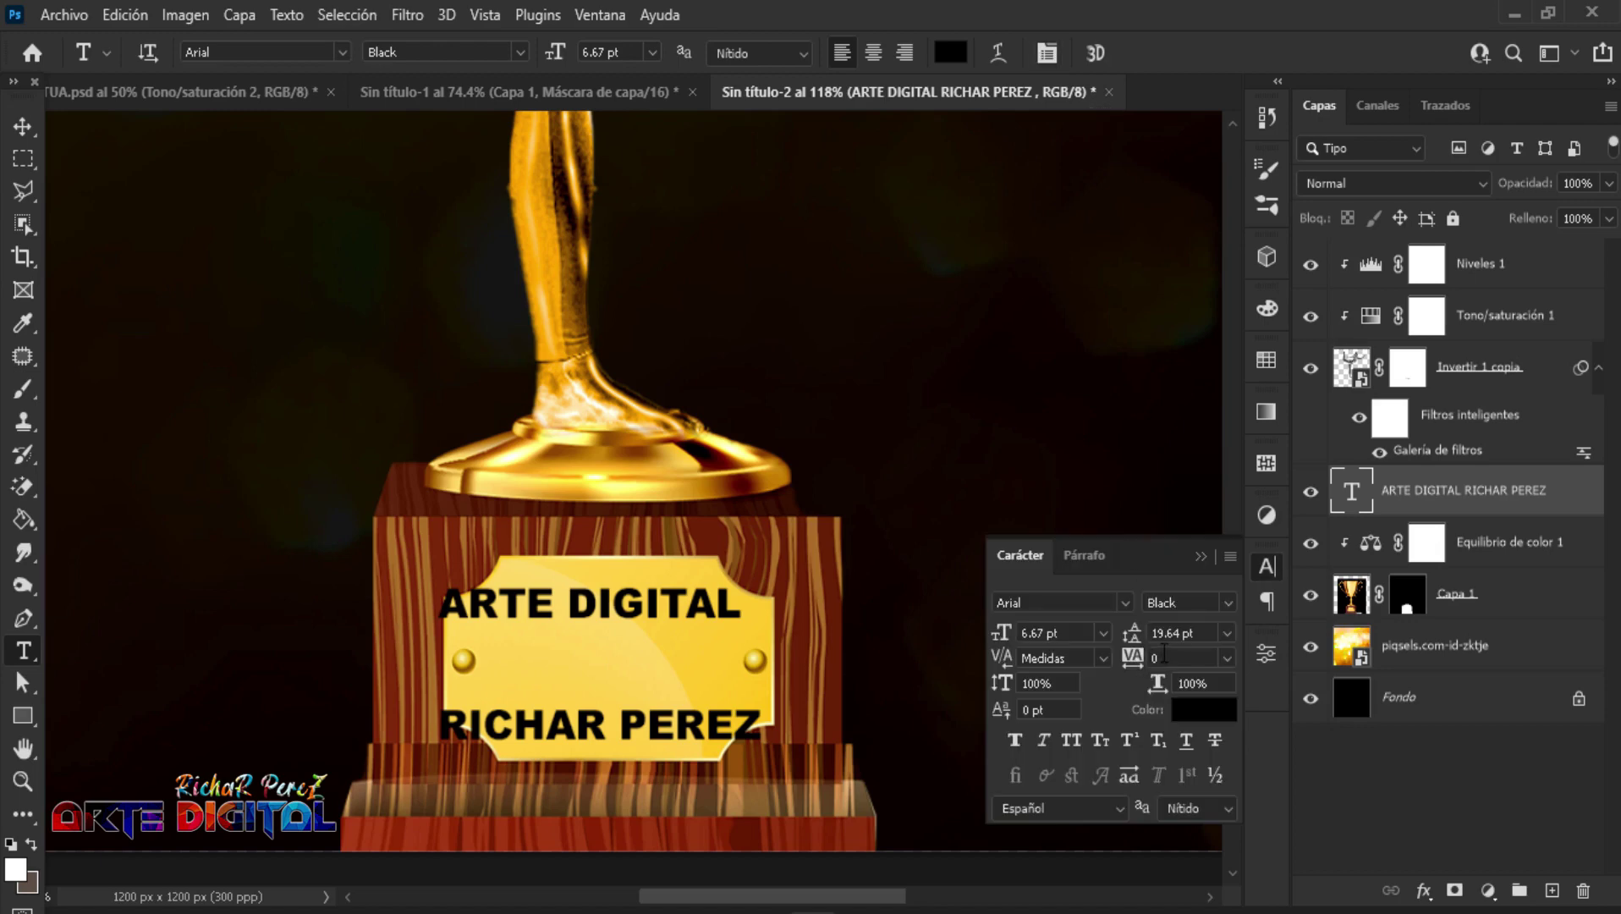
pyautogui.click(1202, 633)
pyautogui.press('BackSpace')
pyautogui.write('0')
pyautogui.press('Return')
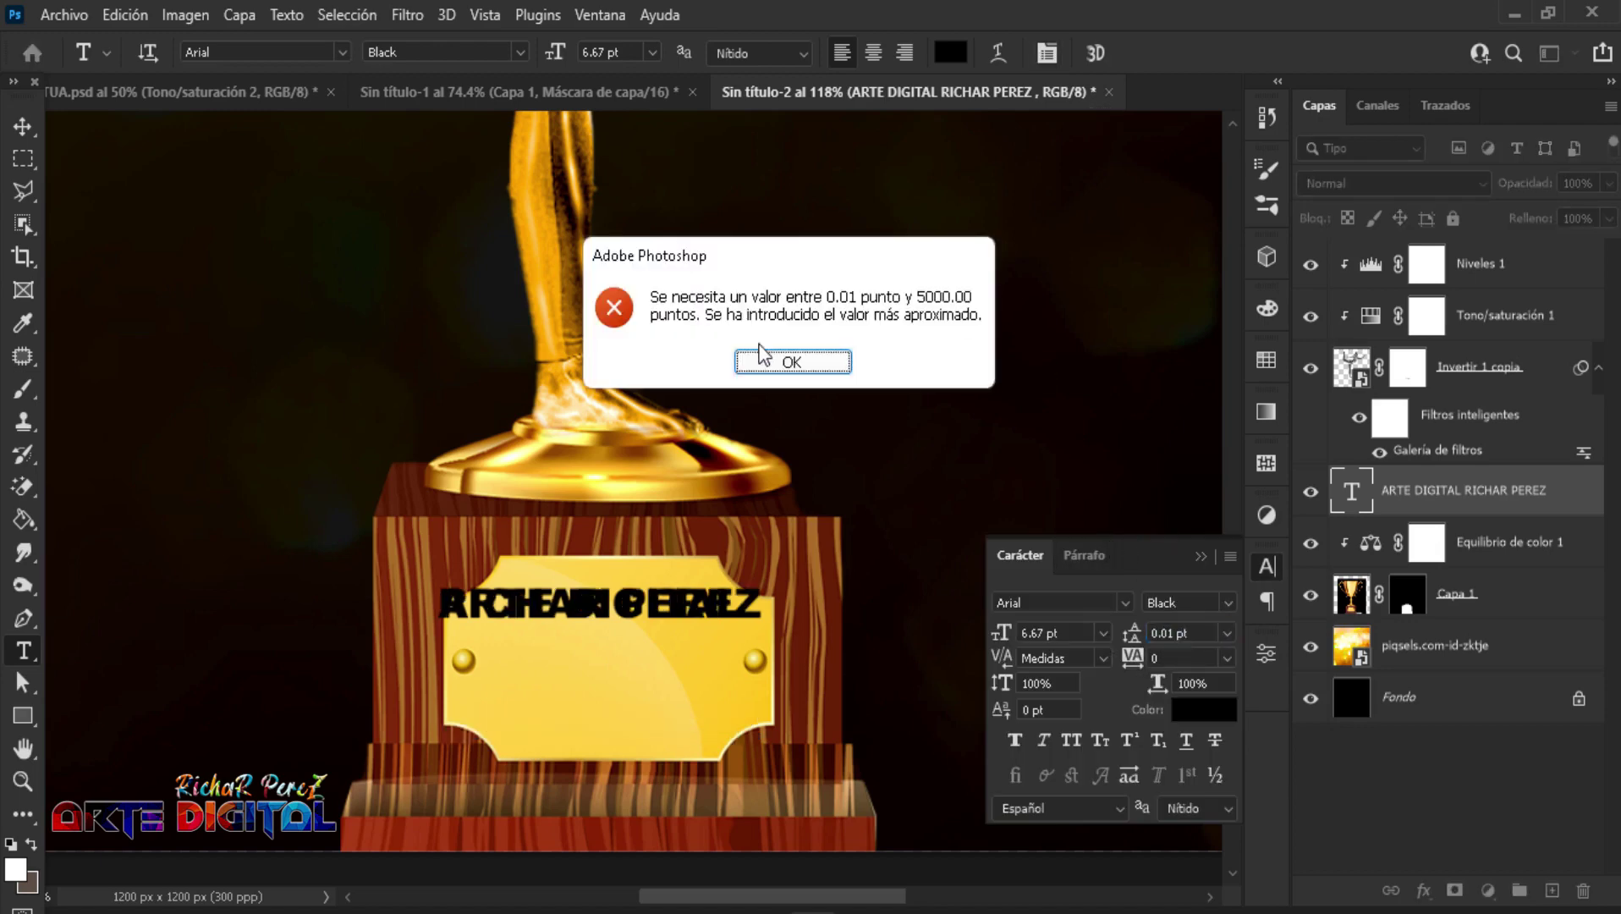
pyautogui.click(784, 363)
pyautogui.write('8')
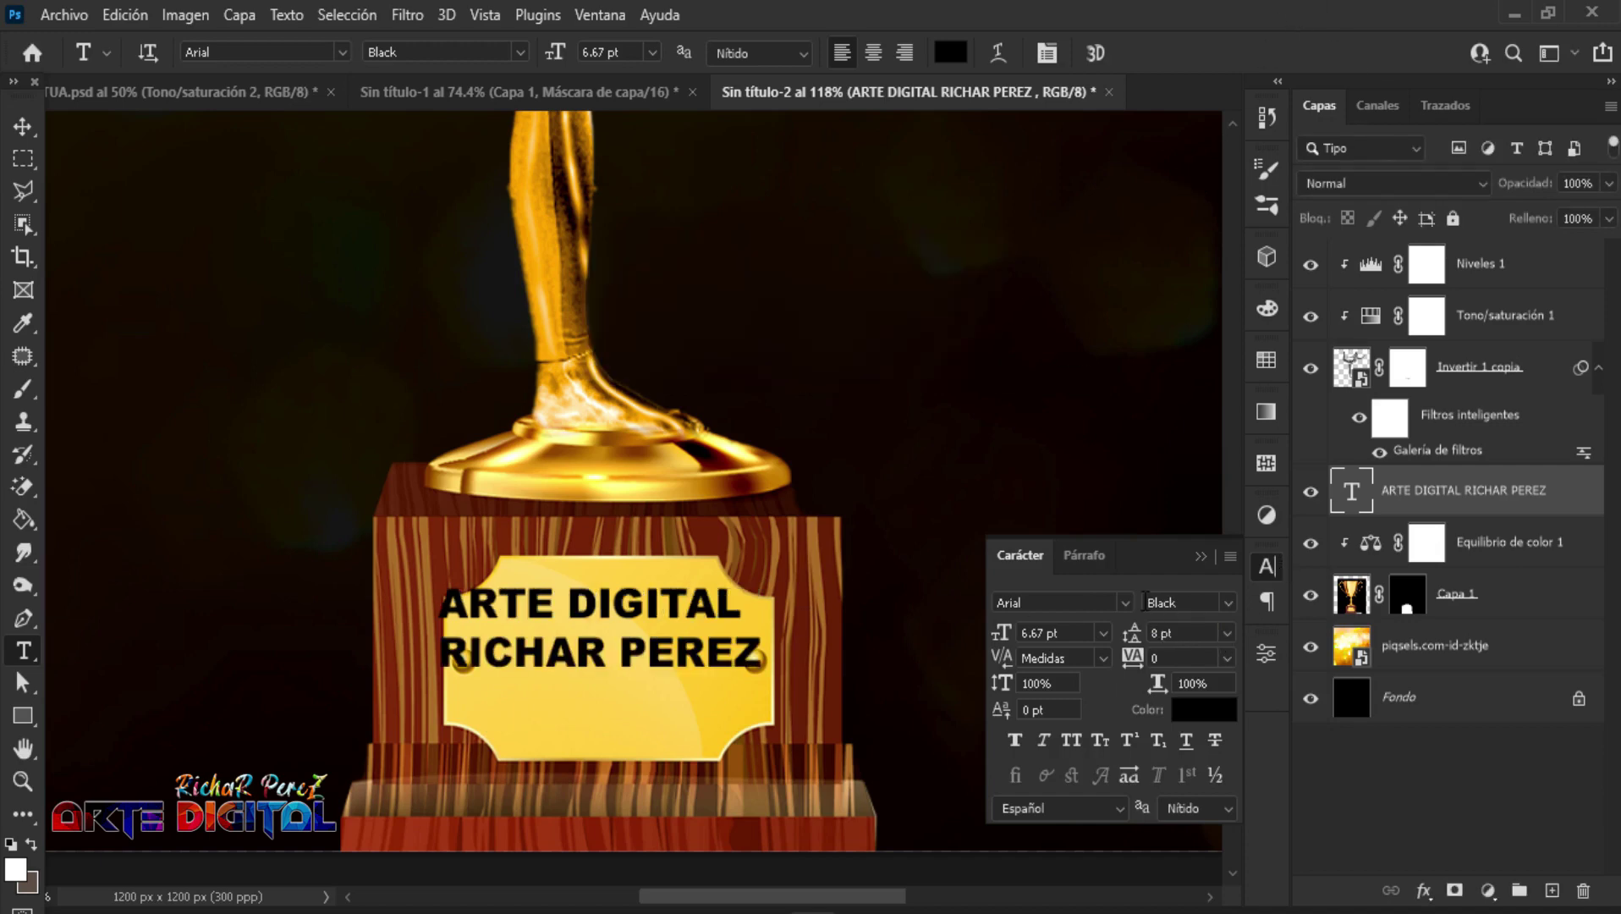
pyautogui.click(1201, 556)
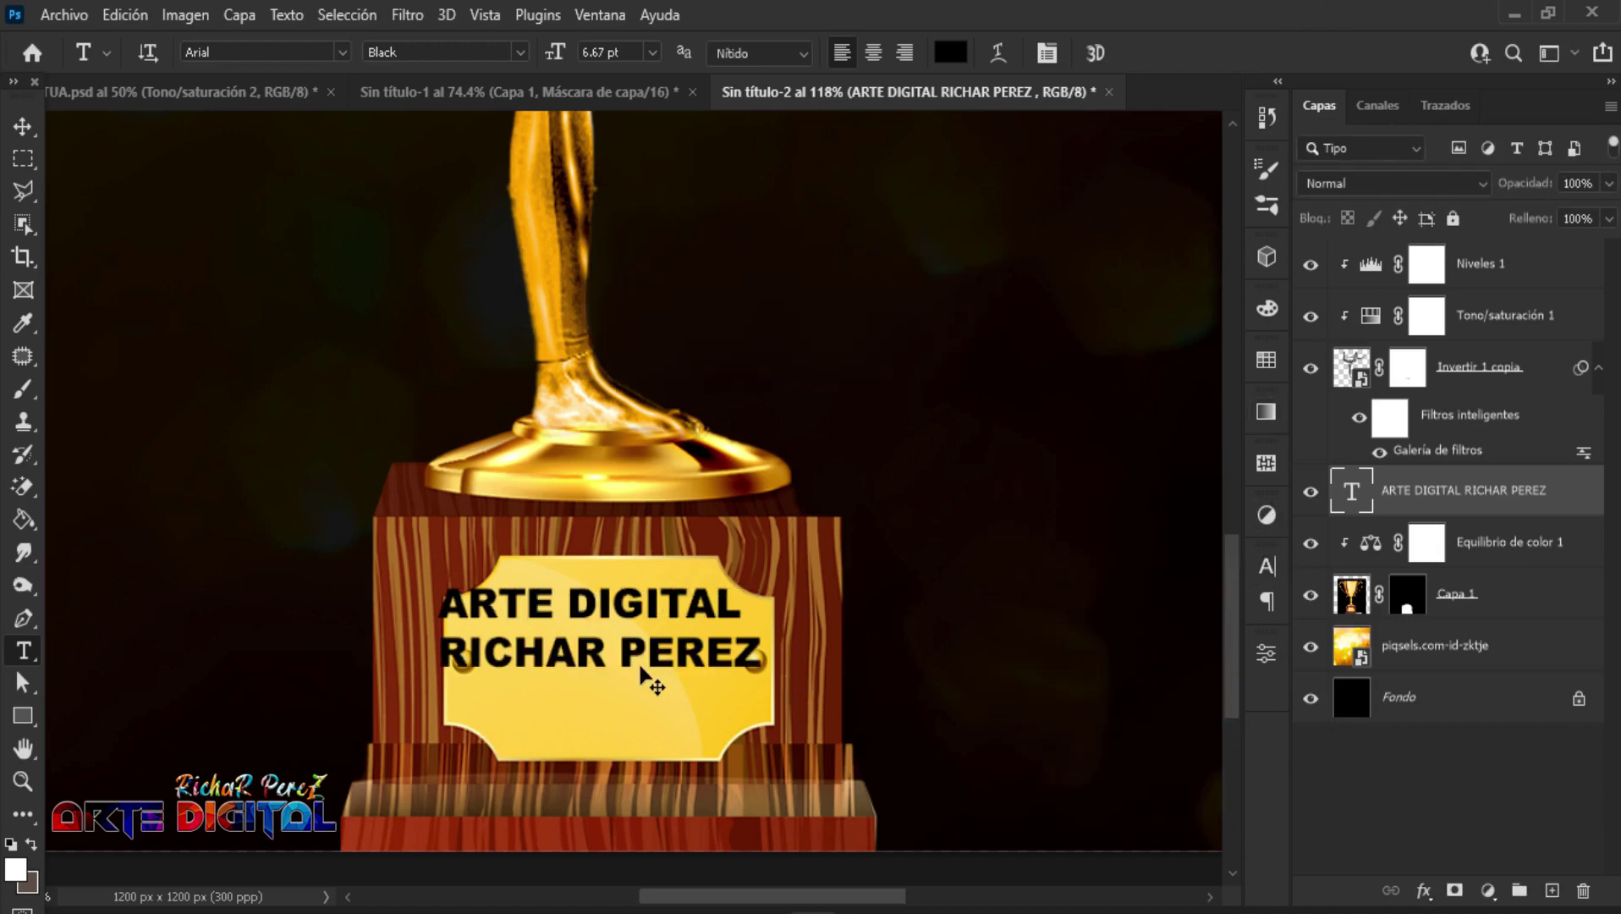
# Step: Shrink the plaque text slightly and centre it between the plaque's studs
pyautogui.hotkey('ctrl', 't')
pyautogui.moveTo(658, 639); pyautogui.dragTo(667, 656)
pyautogui.moveTo(609, 596); pyautogui.dragTo(608, 624)
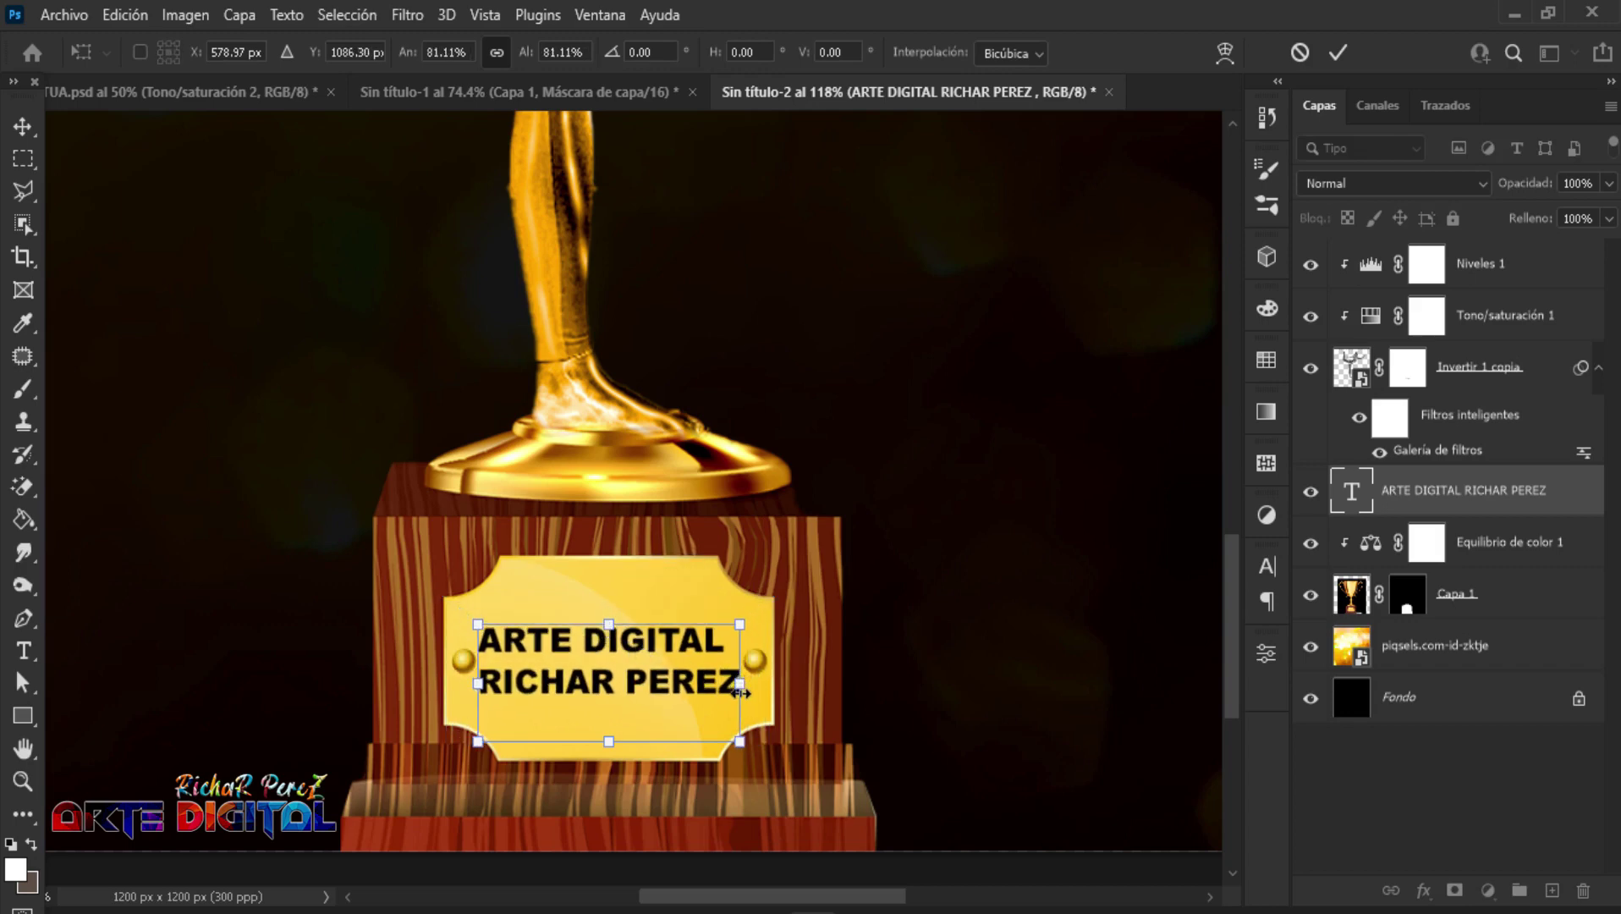
pyautogui.press('Return')
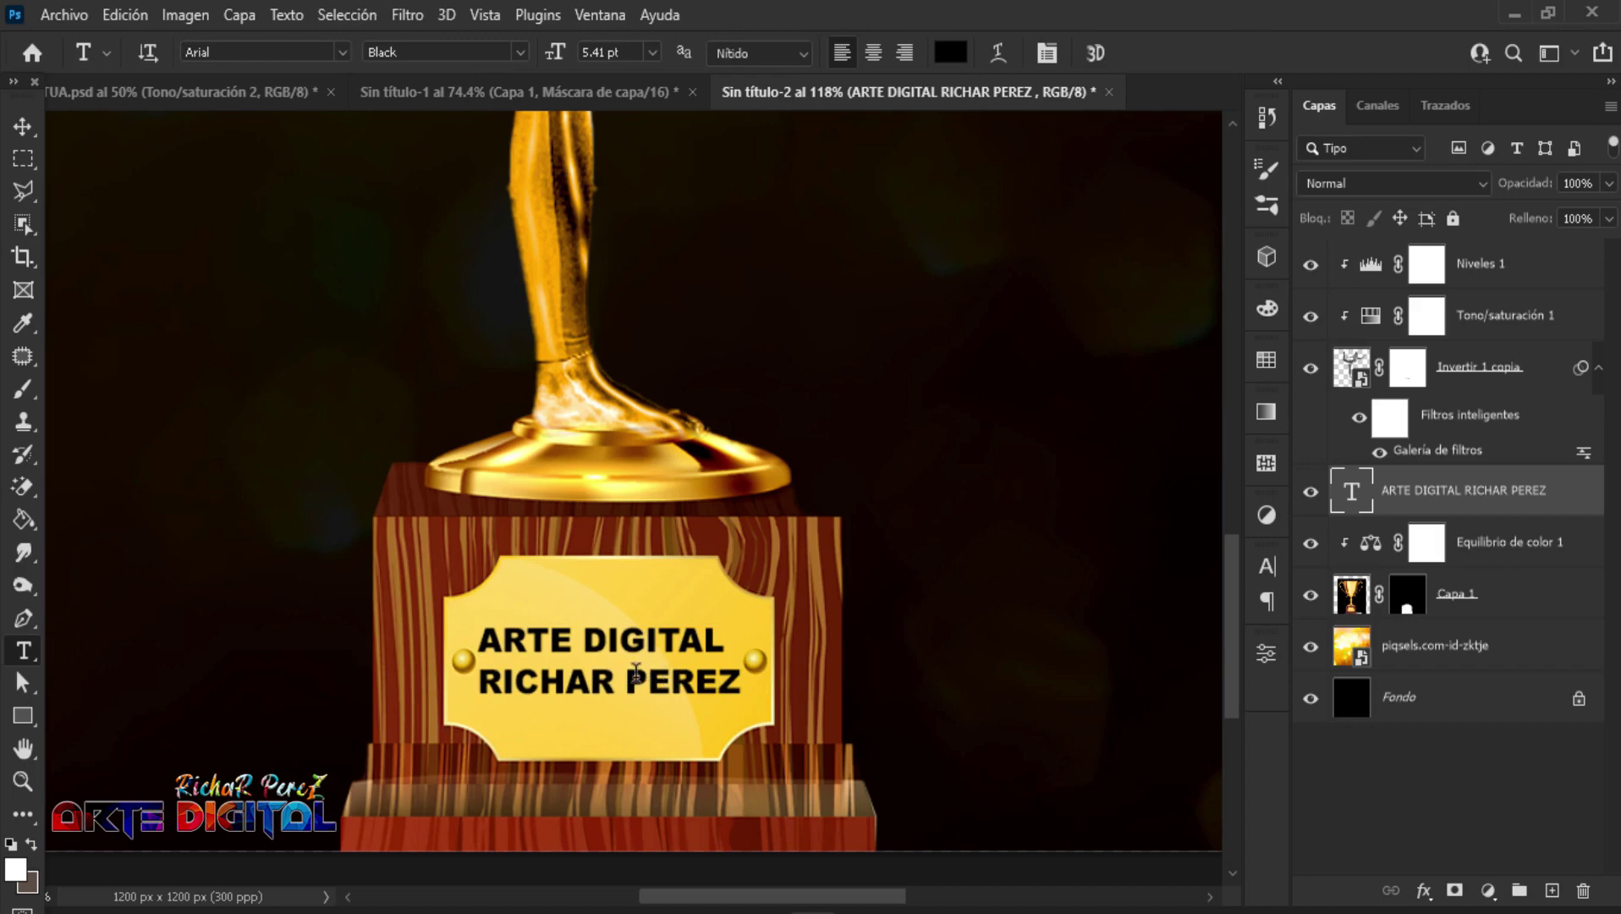
pyautogui.scroll(2, 640, 687)
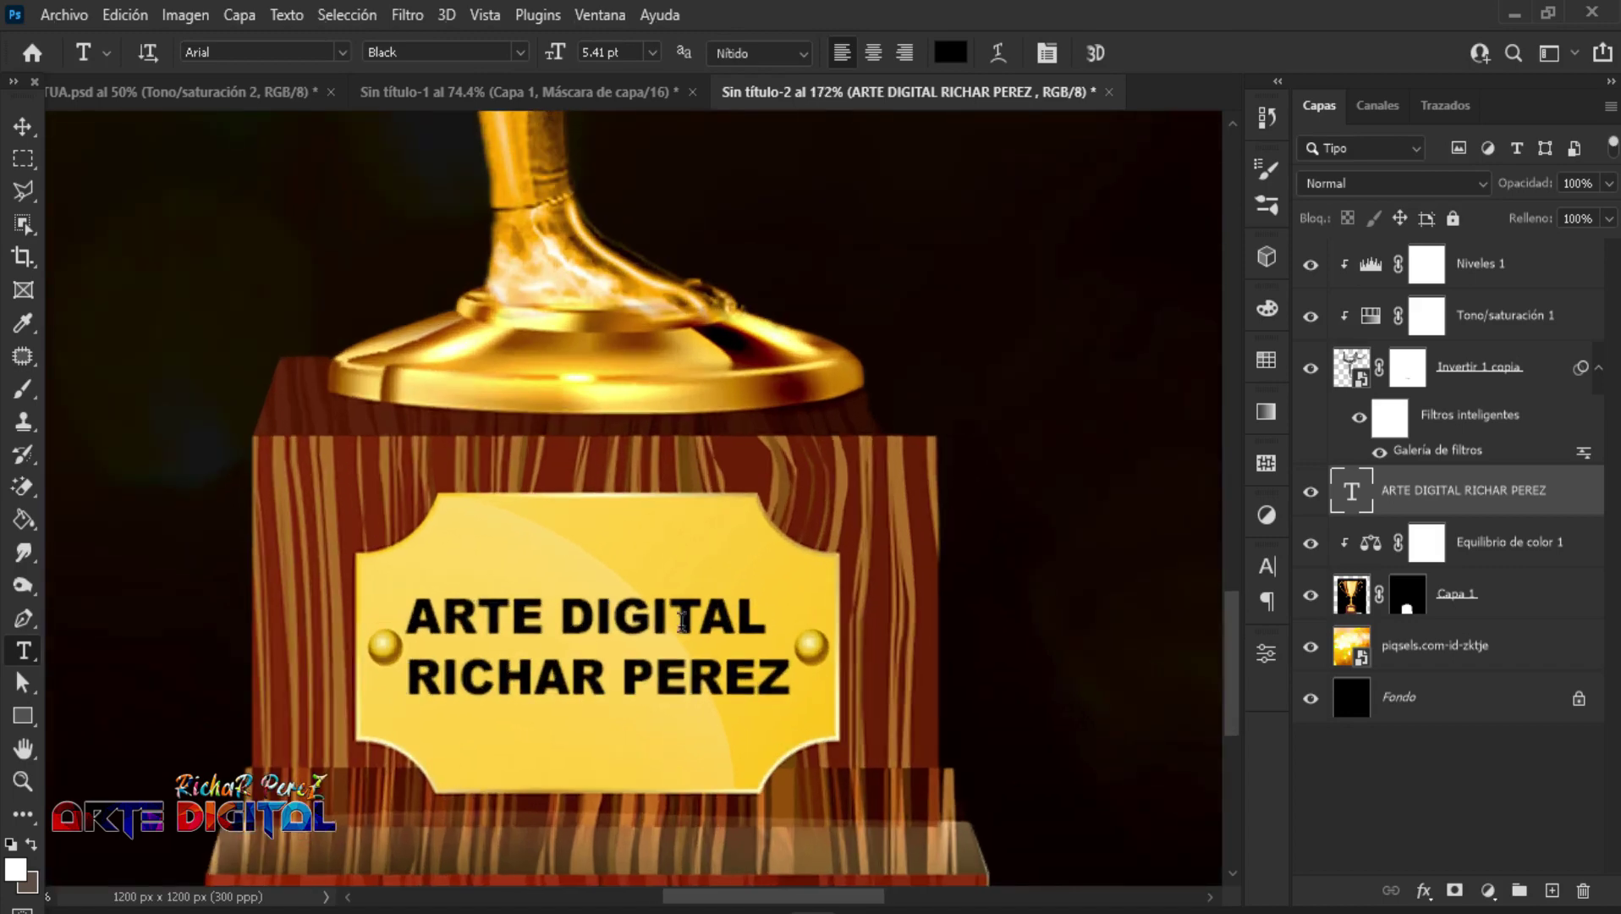
# Step: Give the text layer a 1 px stroke in pale gold f8d96b sampled from the plaque
pyautogui.rightClick(1430, 501)
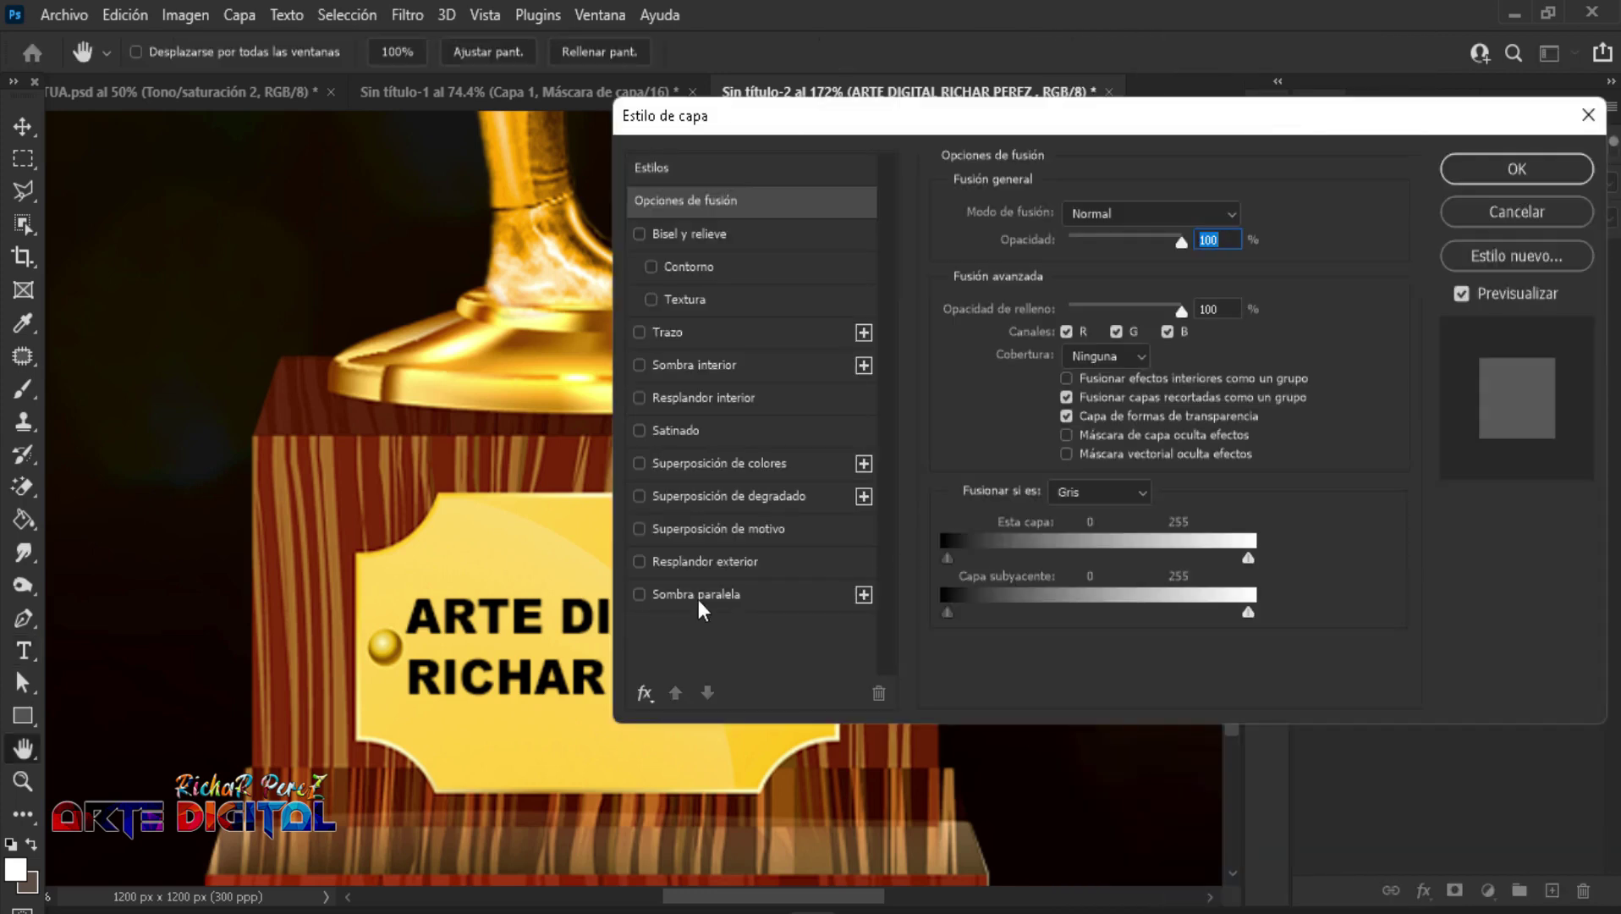
pyautogui.click(652, 337)
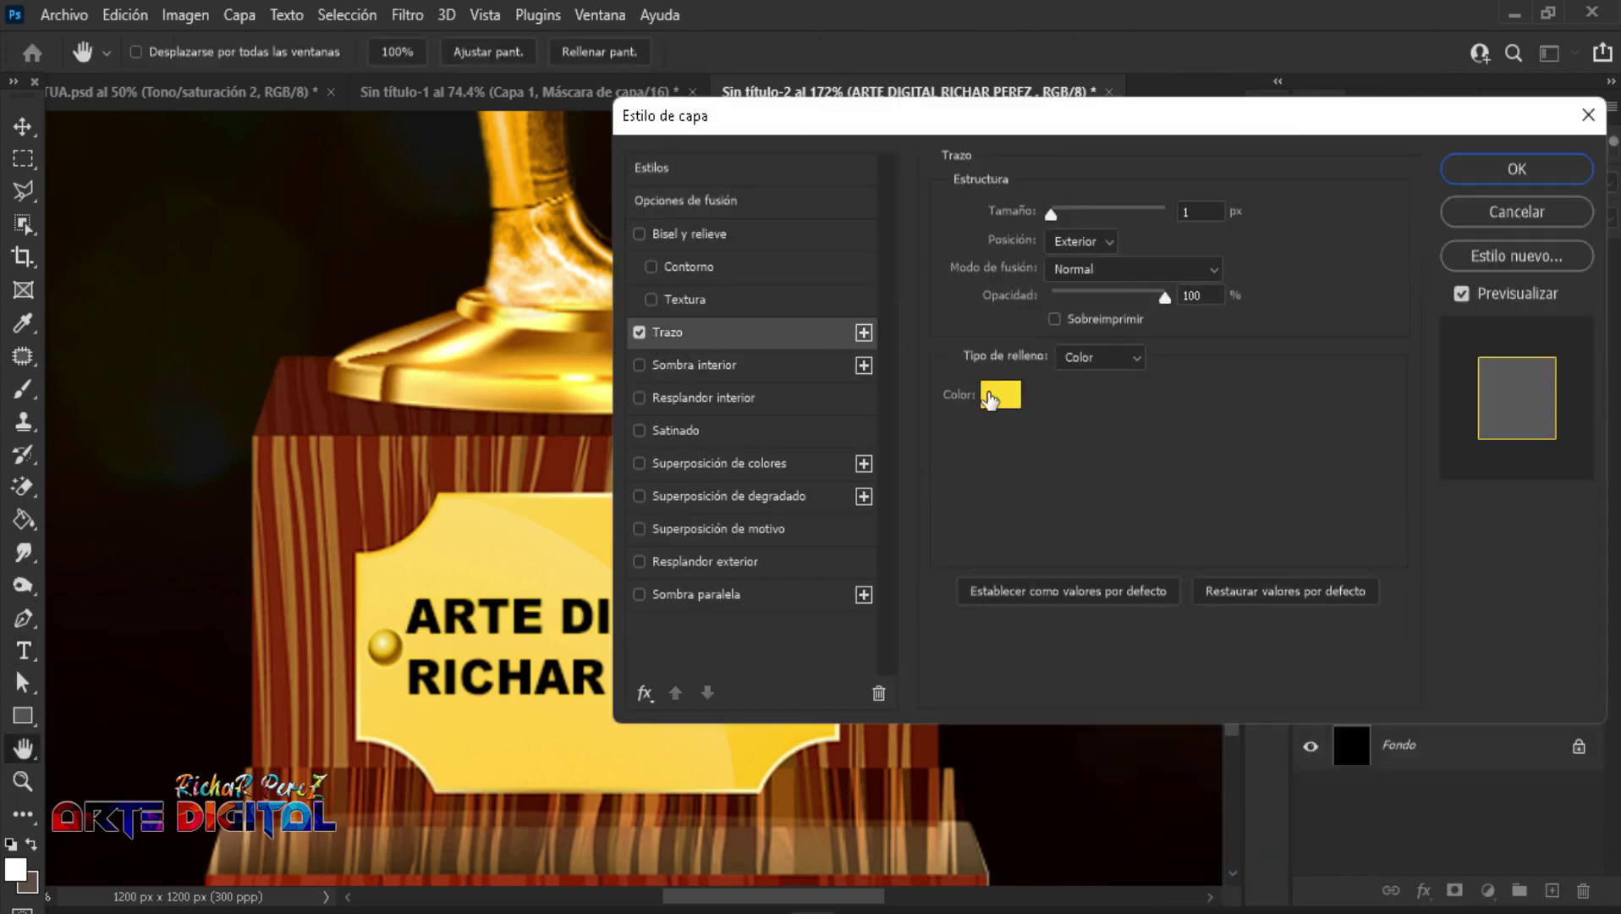
pyautogui.click(999, 400)
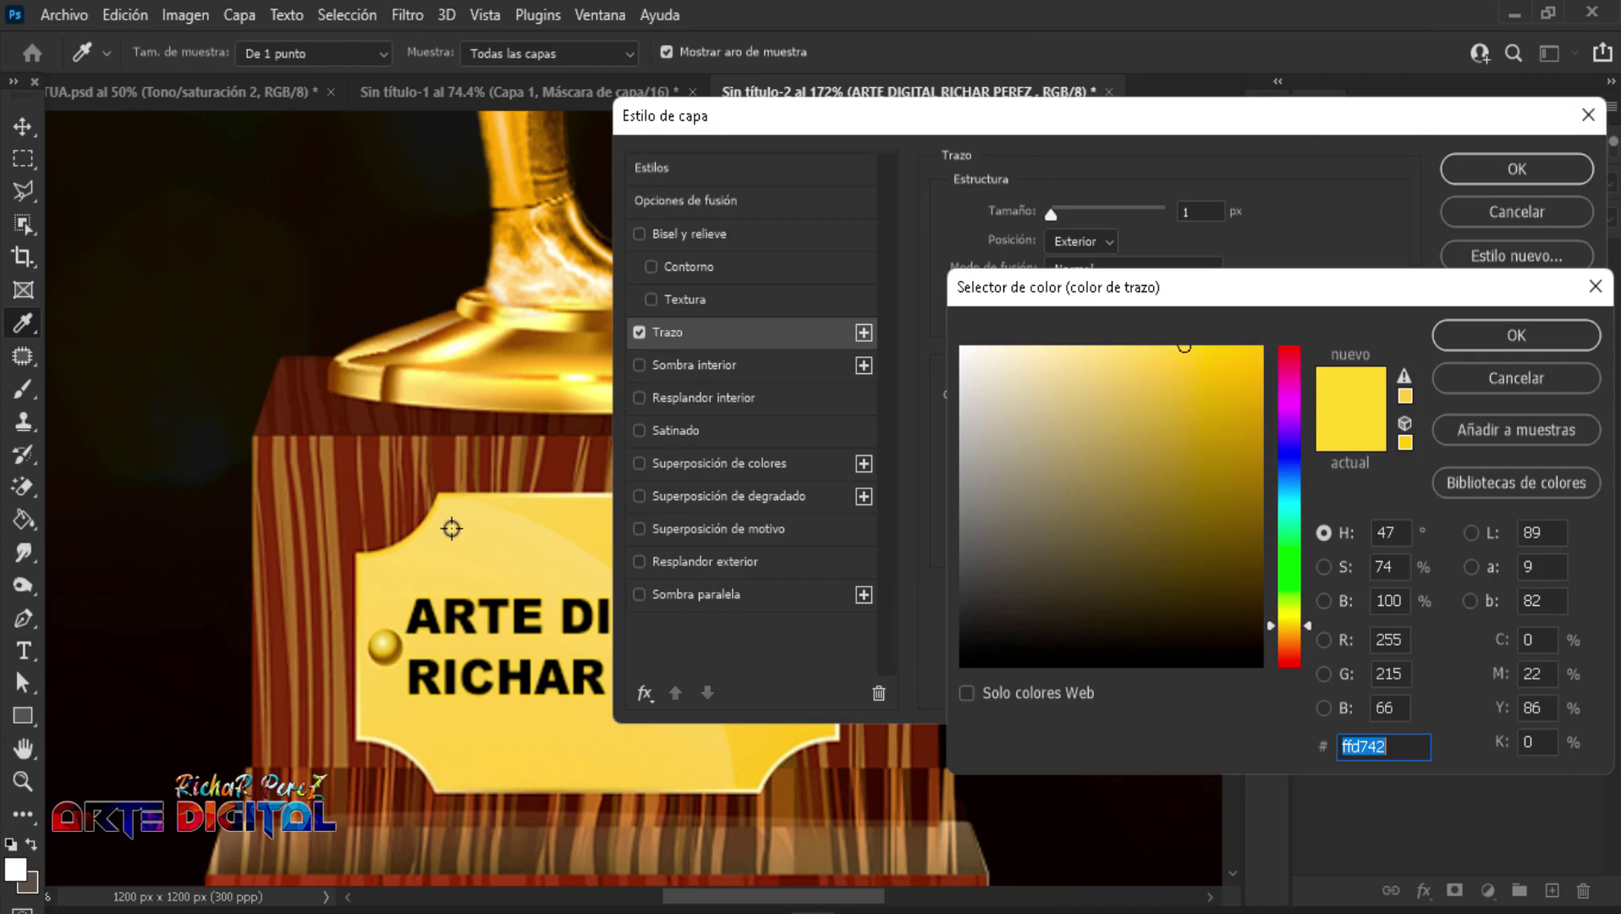
pyautogui.click(452, 534)
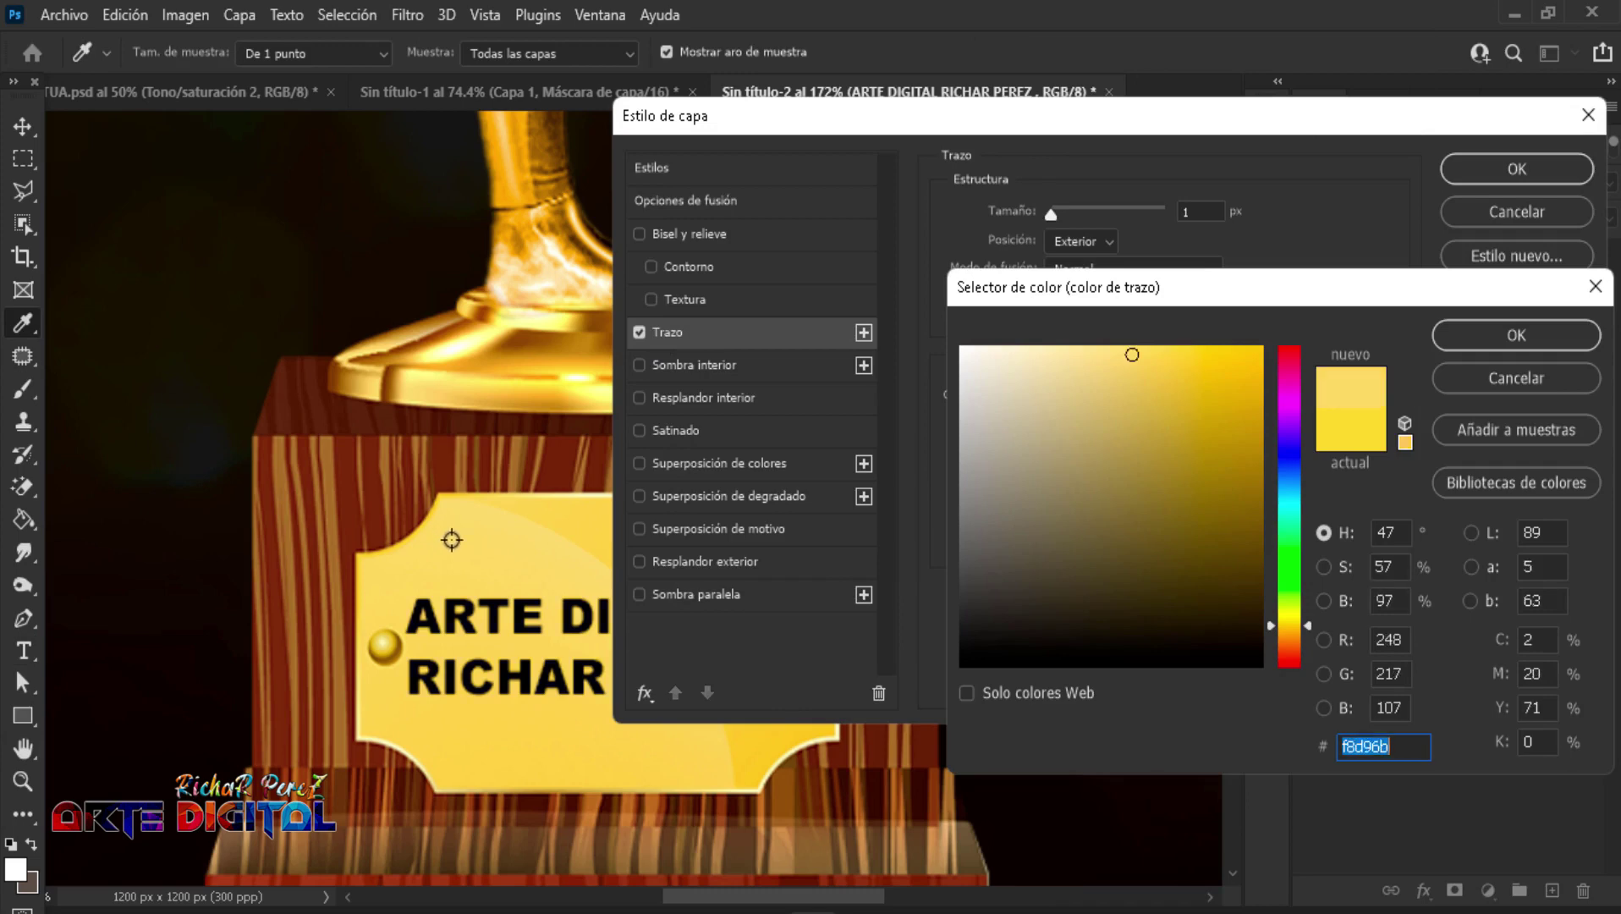
pyautogui.click(1516, 335)
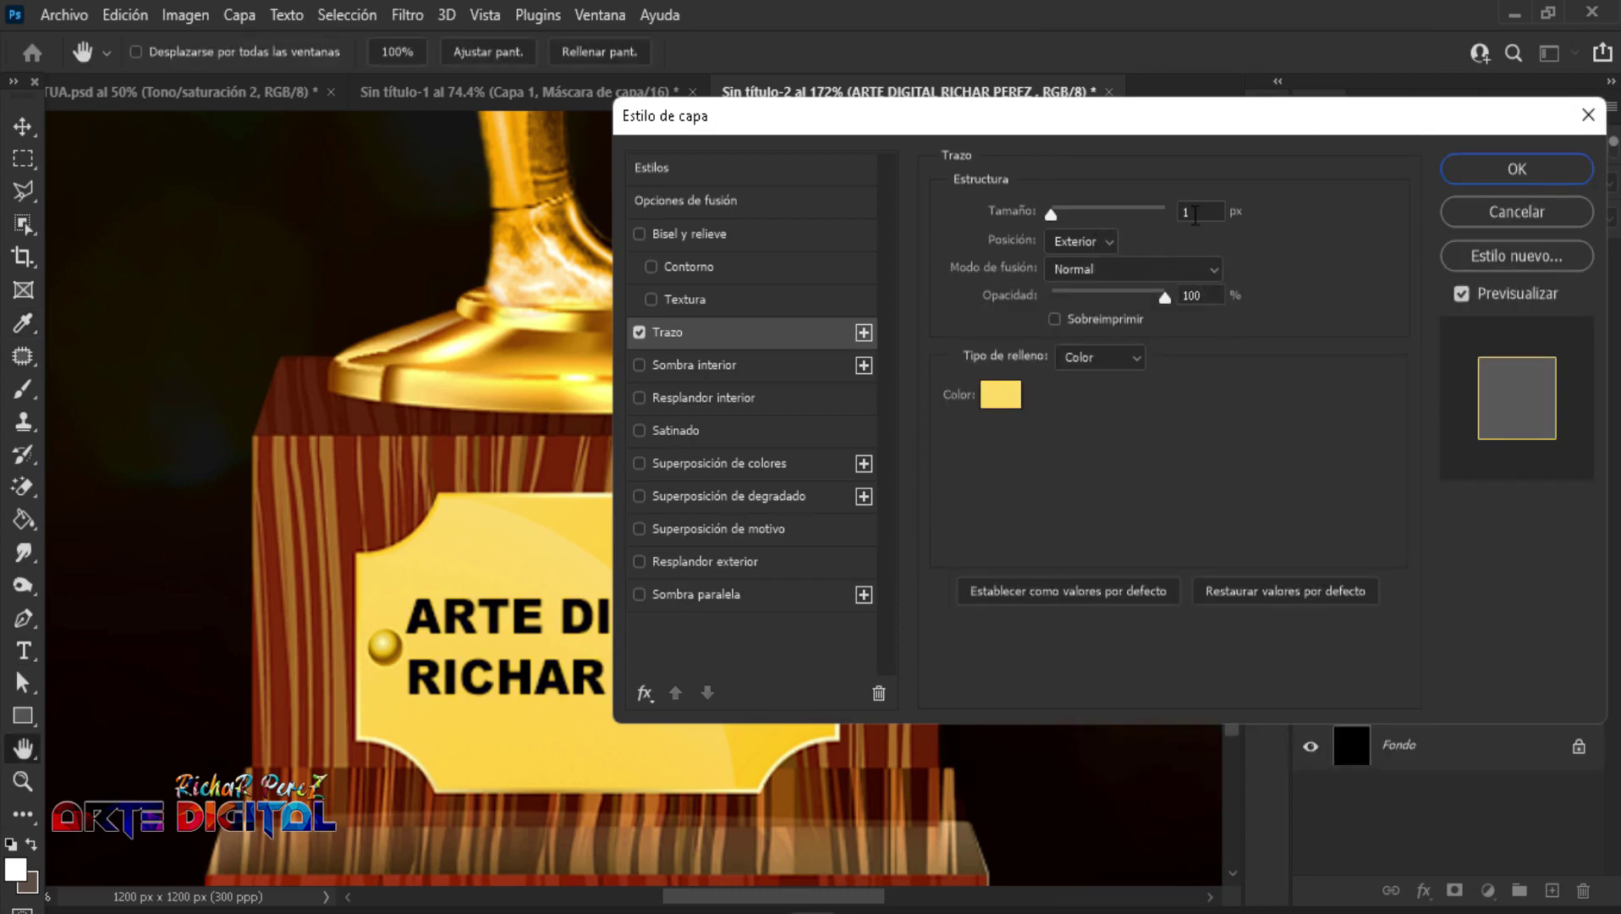
pyautogui.click(1515, 174)
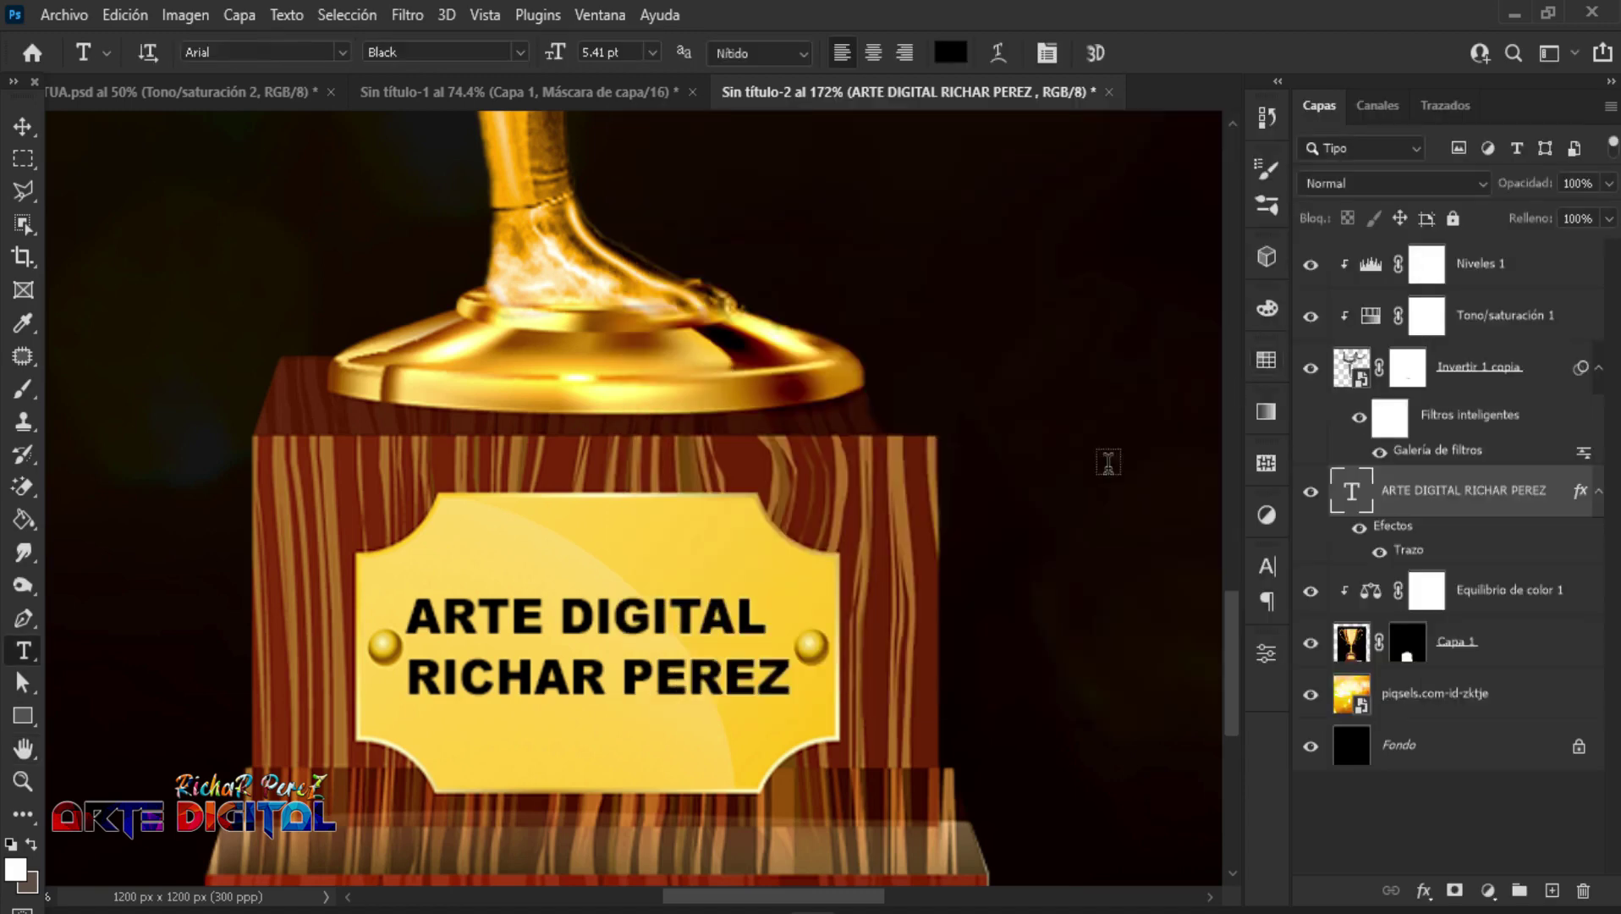
pyautogui.scroll(-1, 949, 528)
pyautogui.scroll(-1, 951, 535)
pyautogui.scroll(-2, 951, 534)
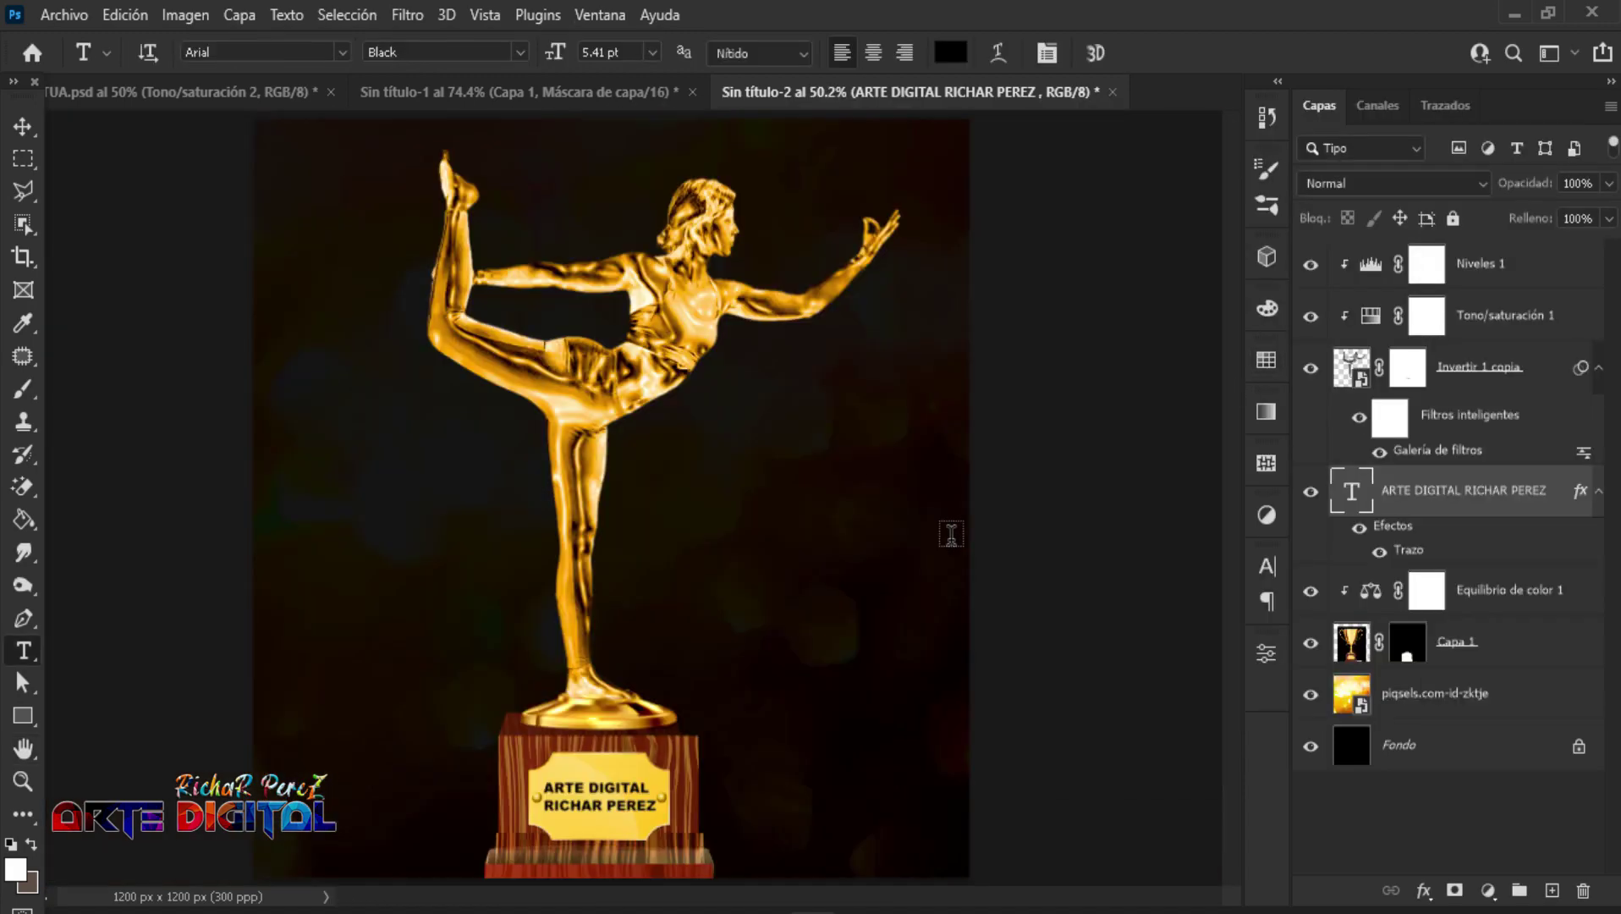